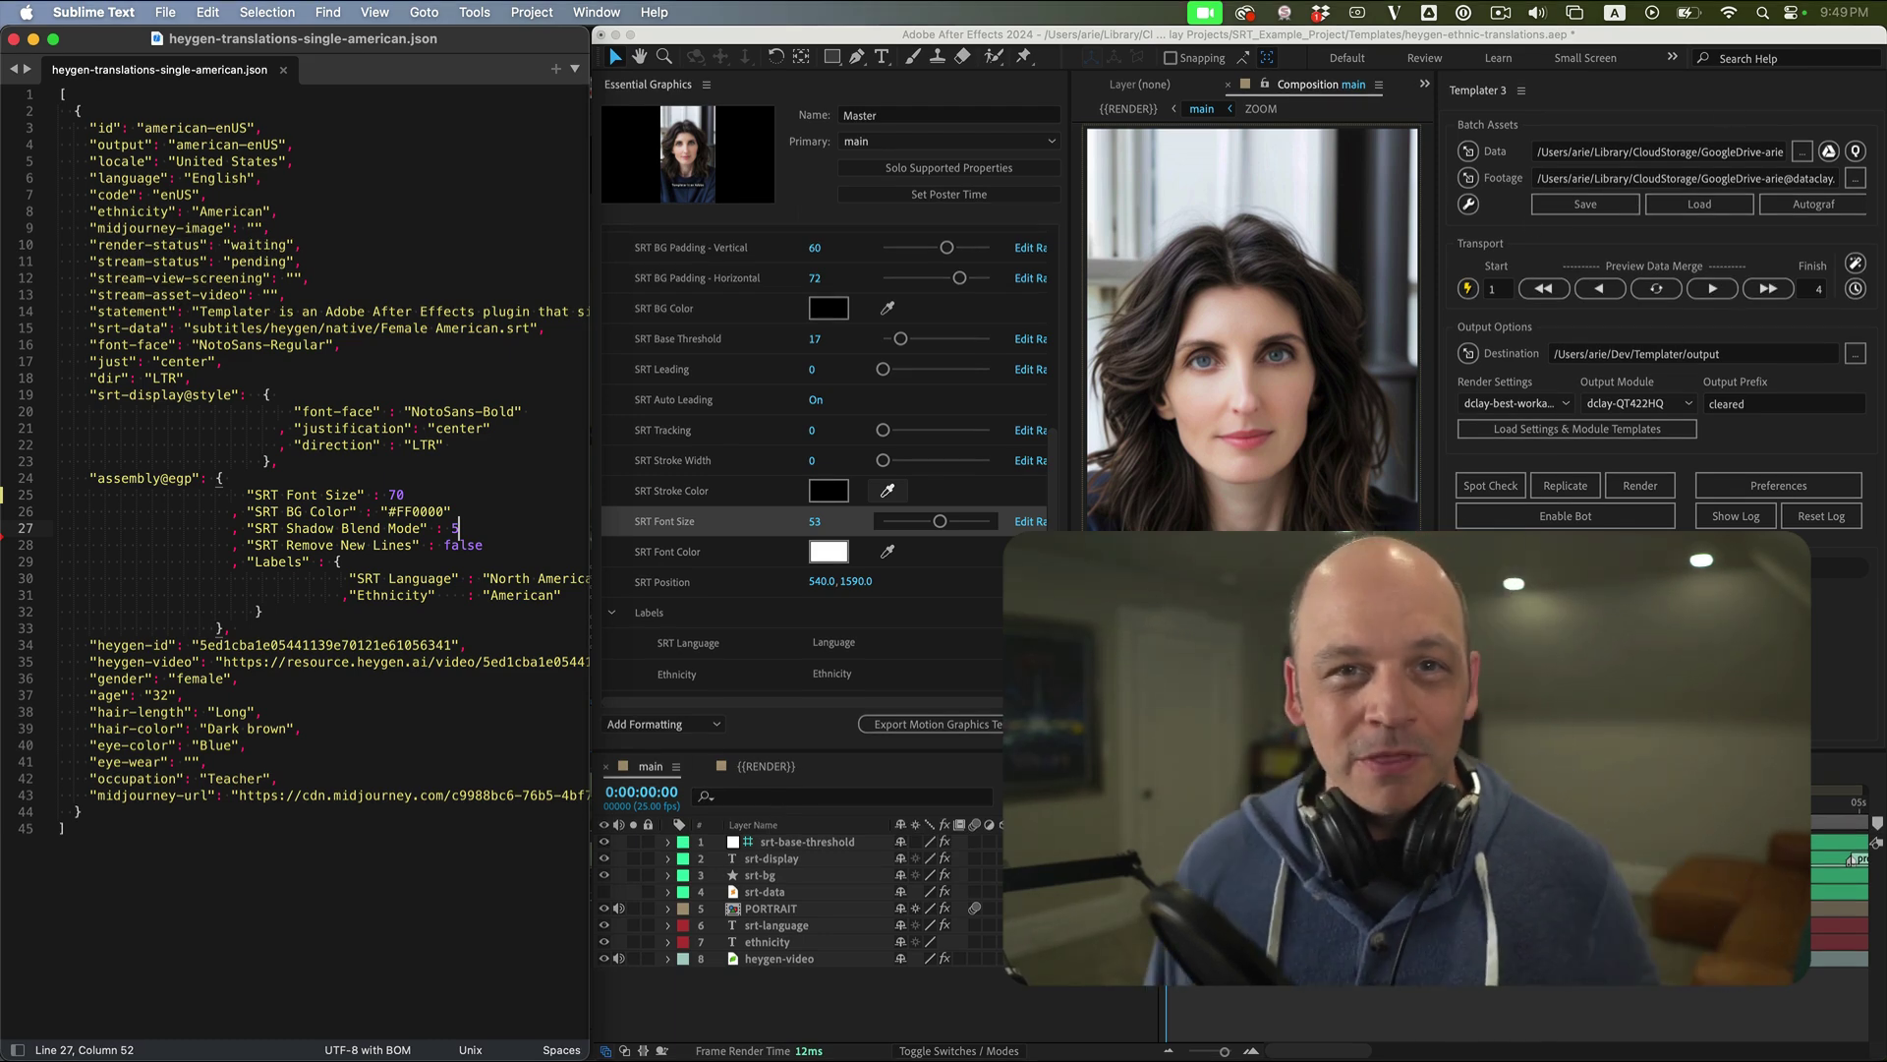
Select the JSON text, then bring up the heygen template project's main comp in After Effects.
{"action": "left_click", "coordinate": [280, 229]}
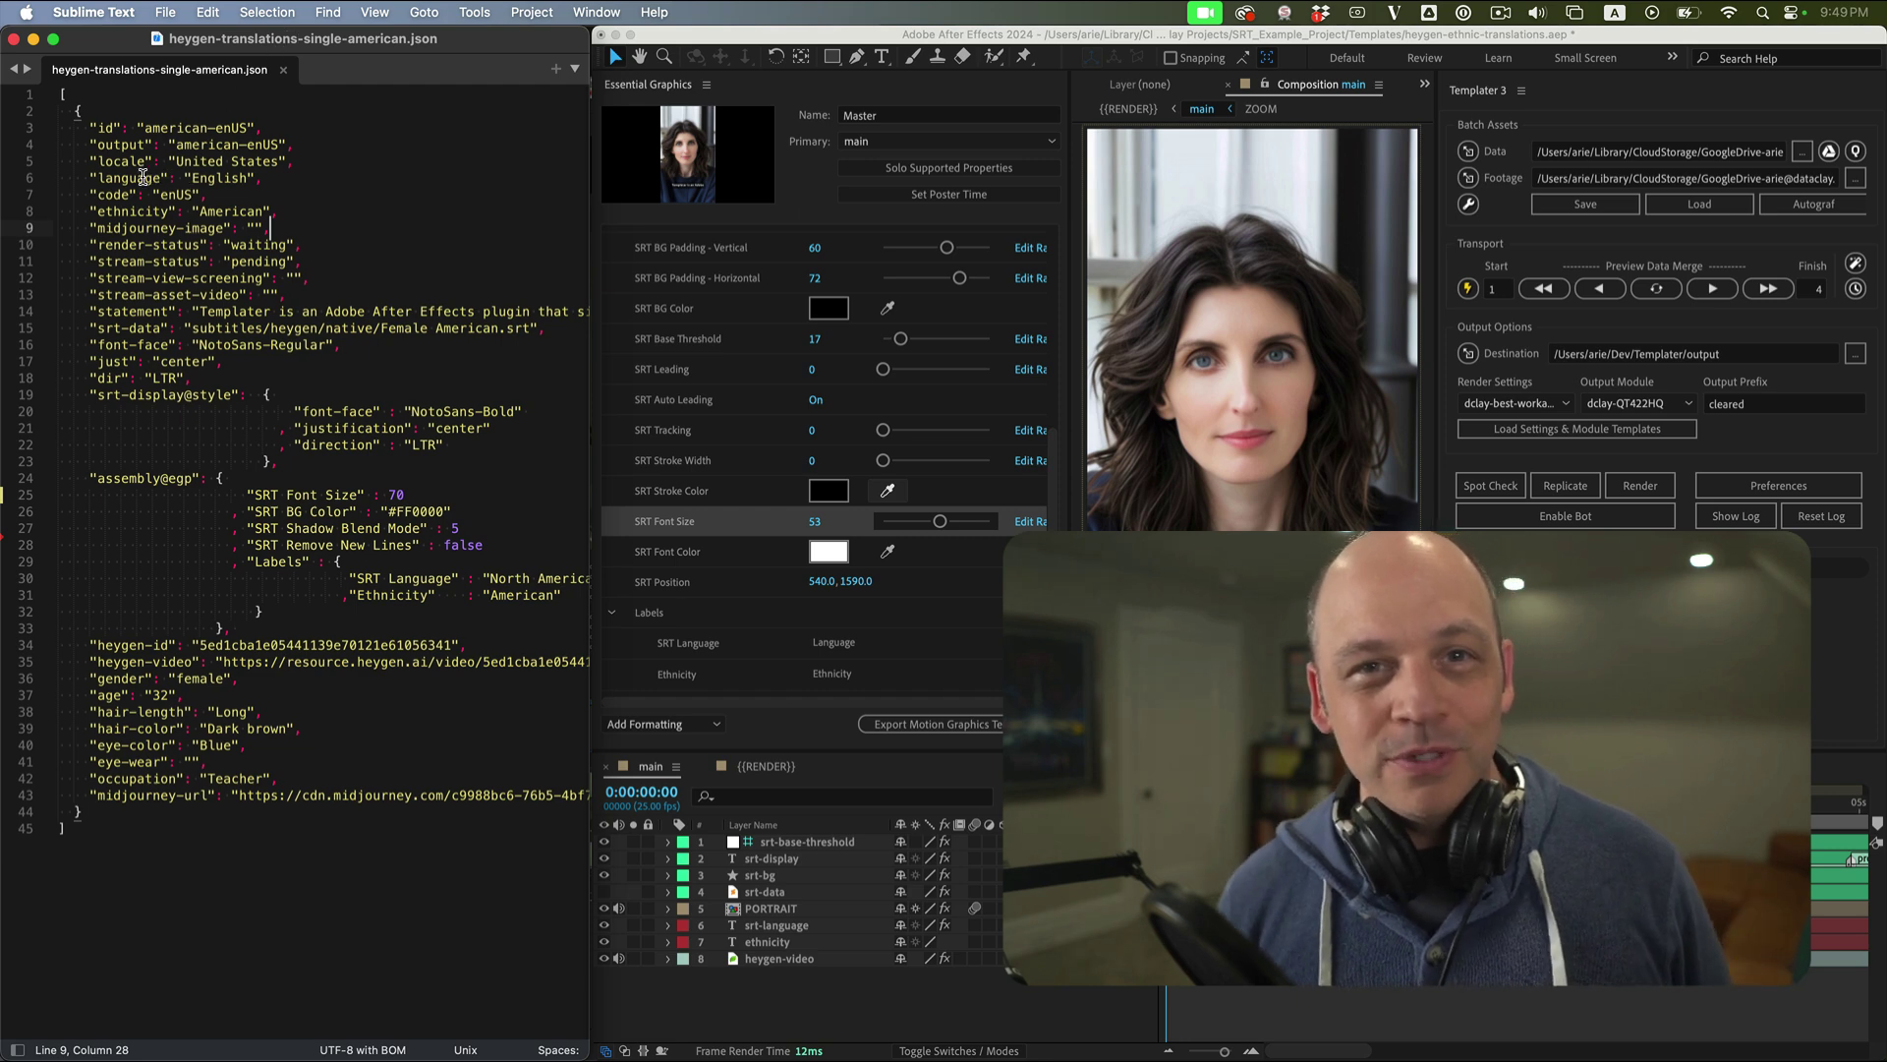
{"action": "left_click", "coordinate": [1830, 652]}
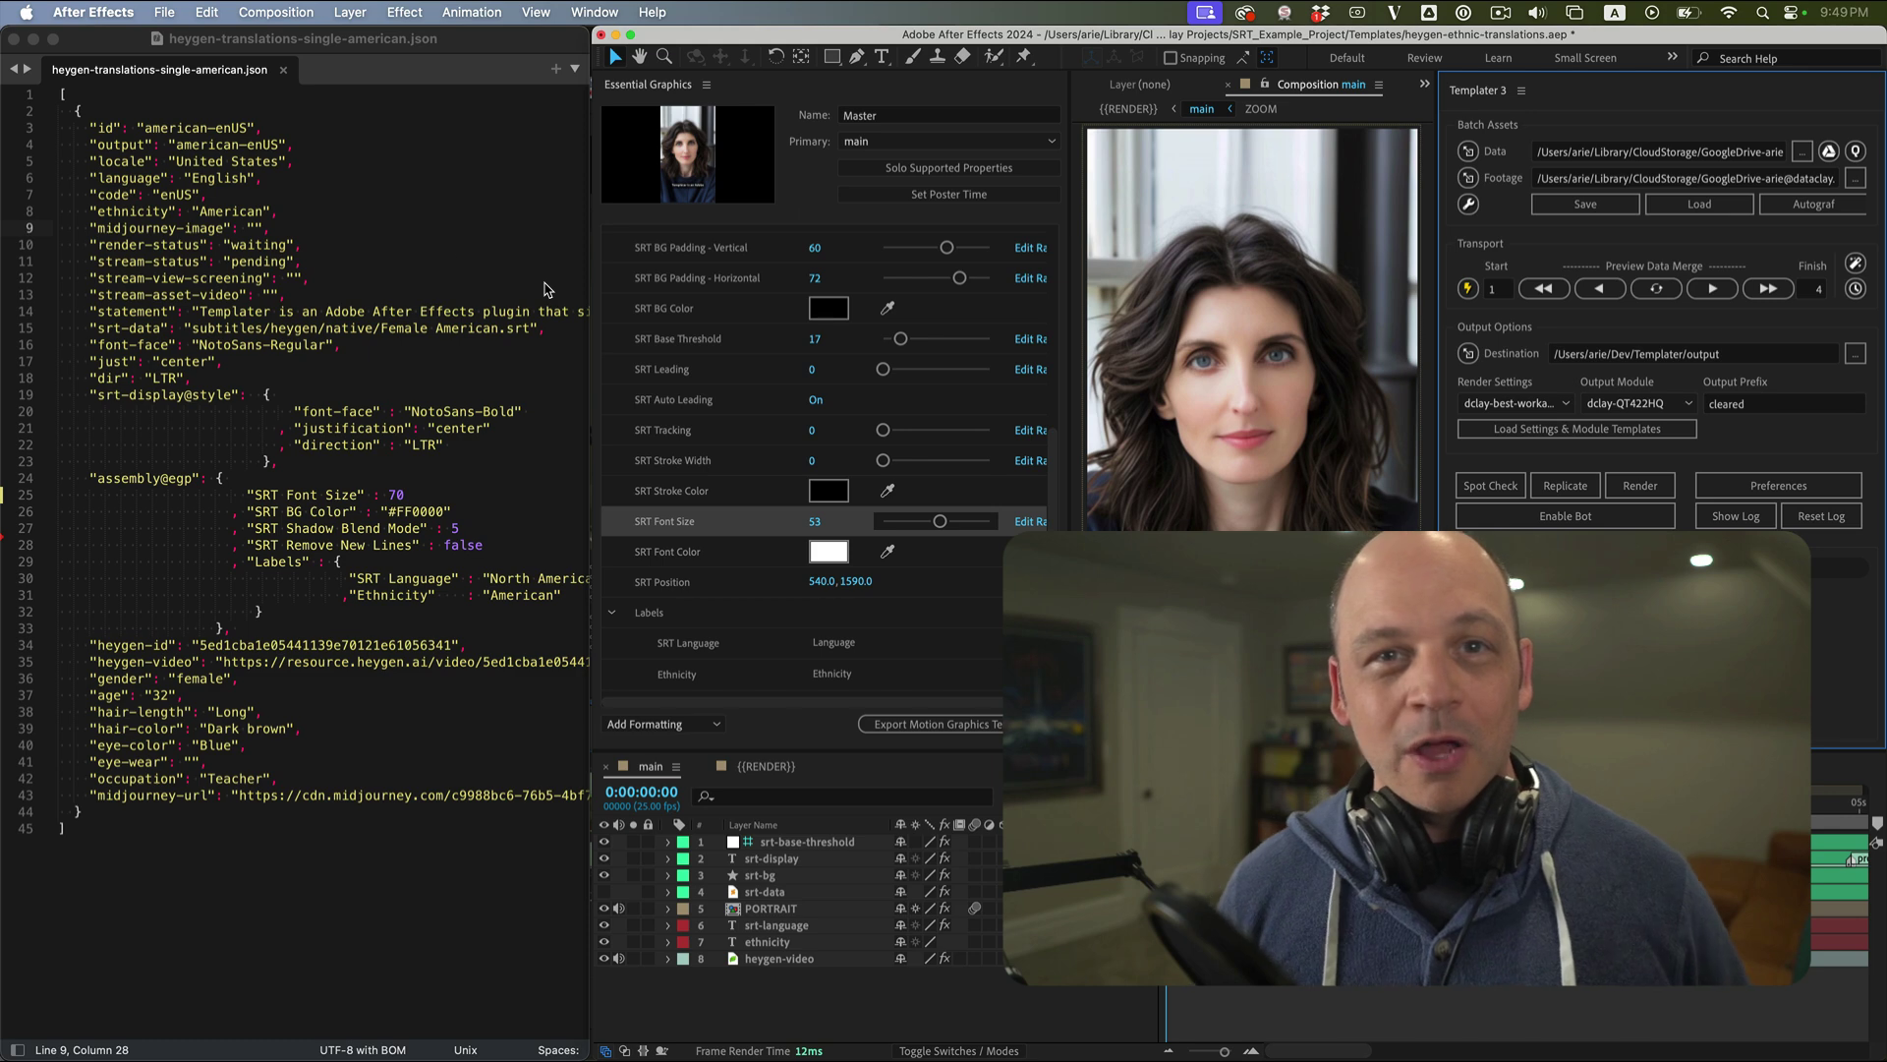
{"action": "left_click_drag", "start_coordinate": [62, 111], "coordinate": [268, 837]}
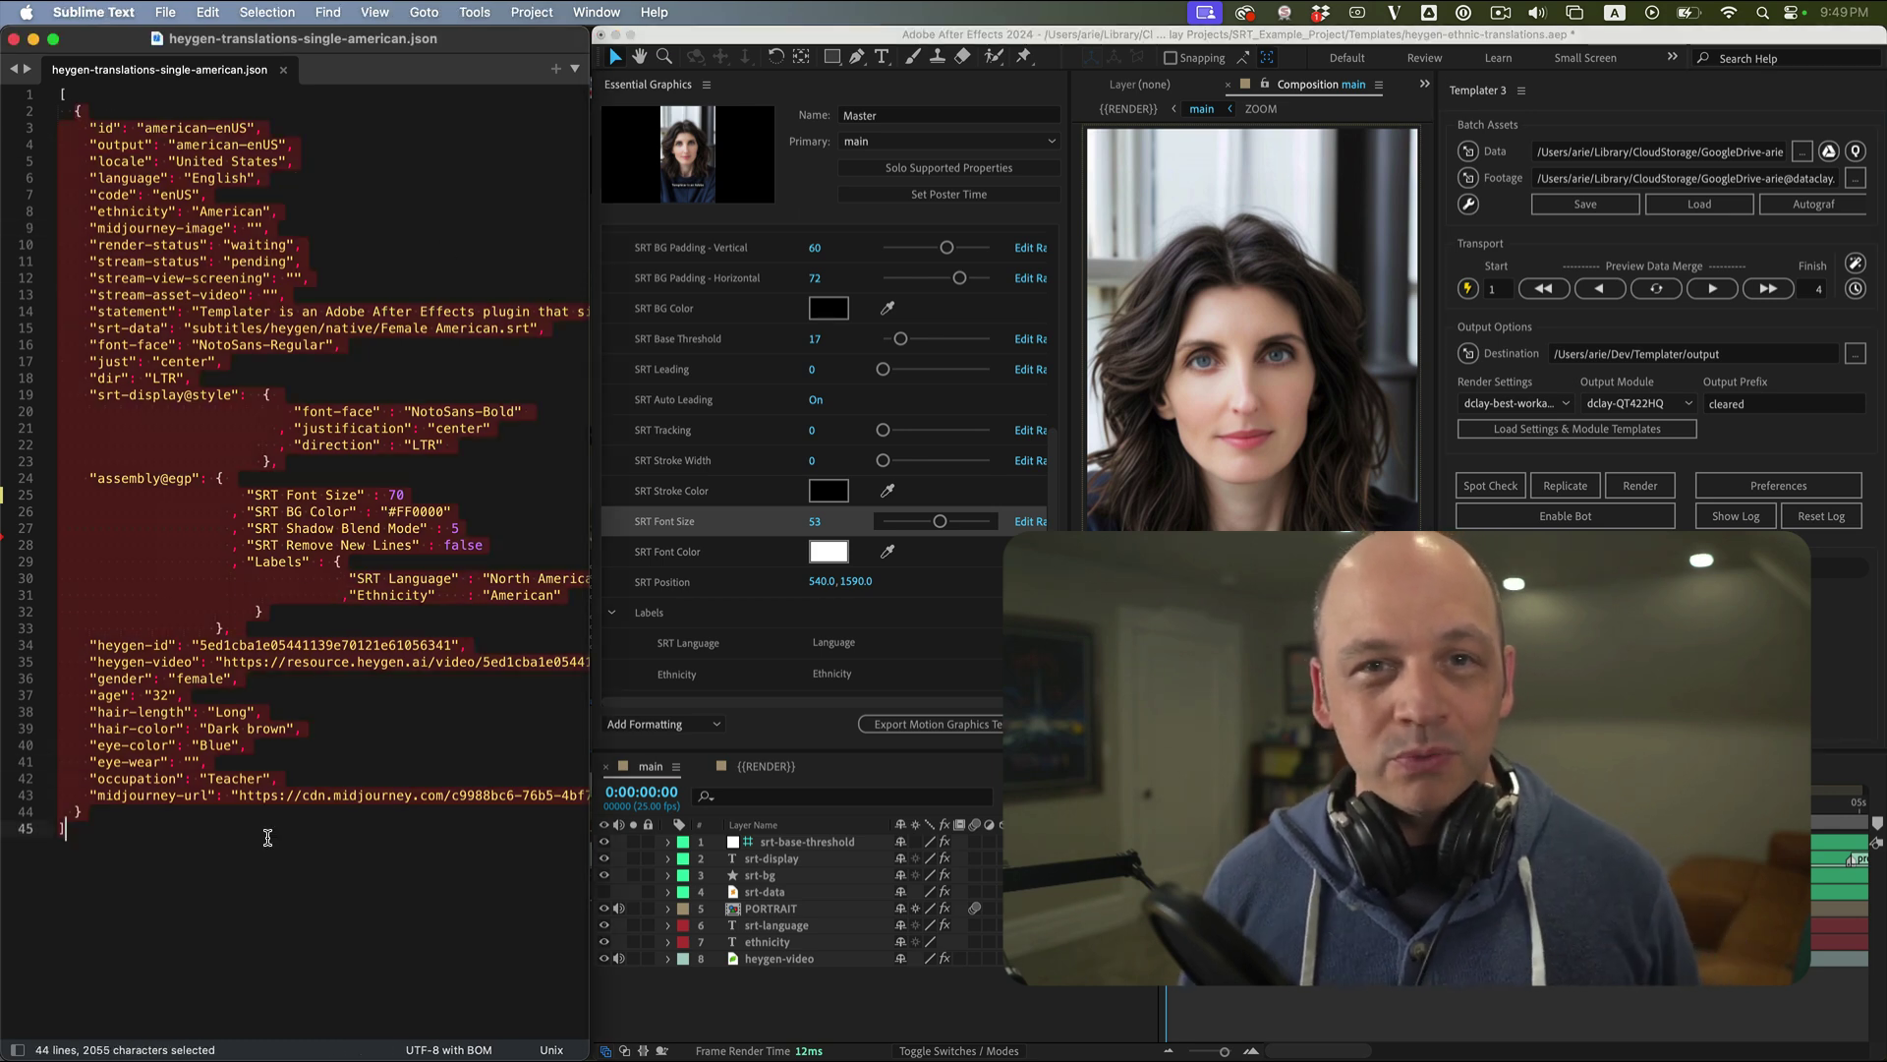
{"action": "key", "text": "shift+Up"}
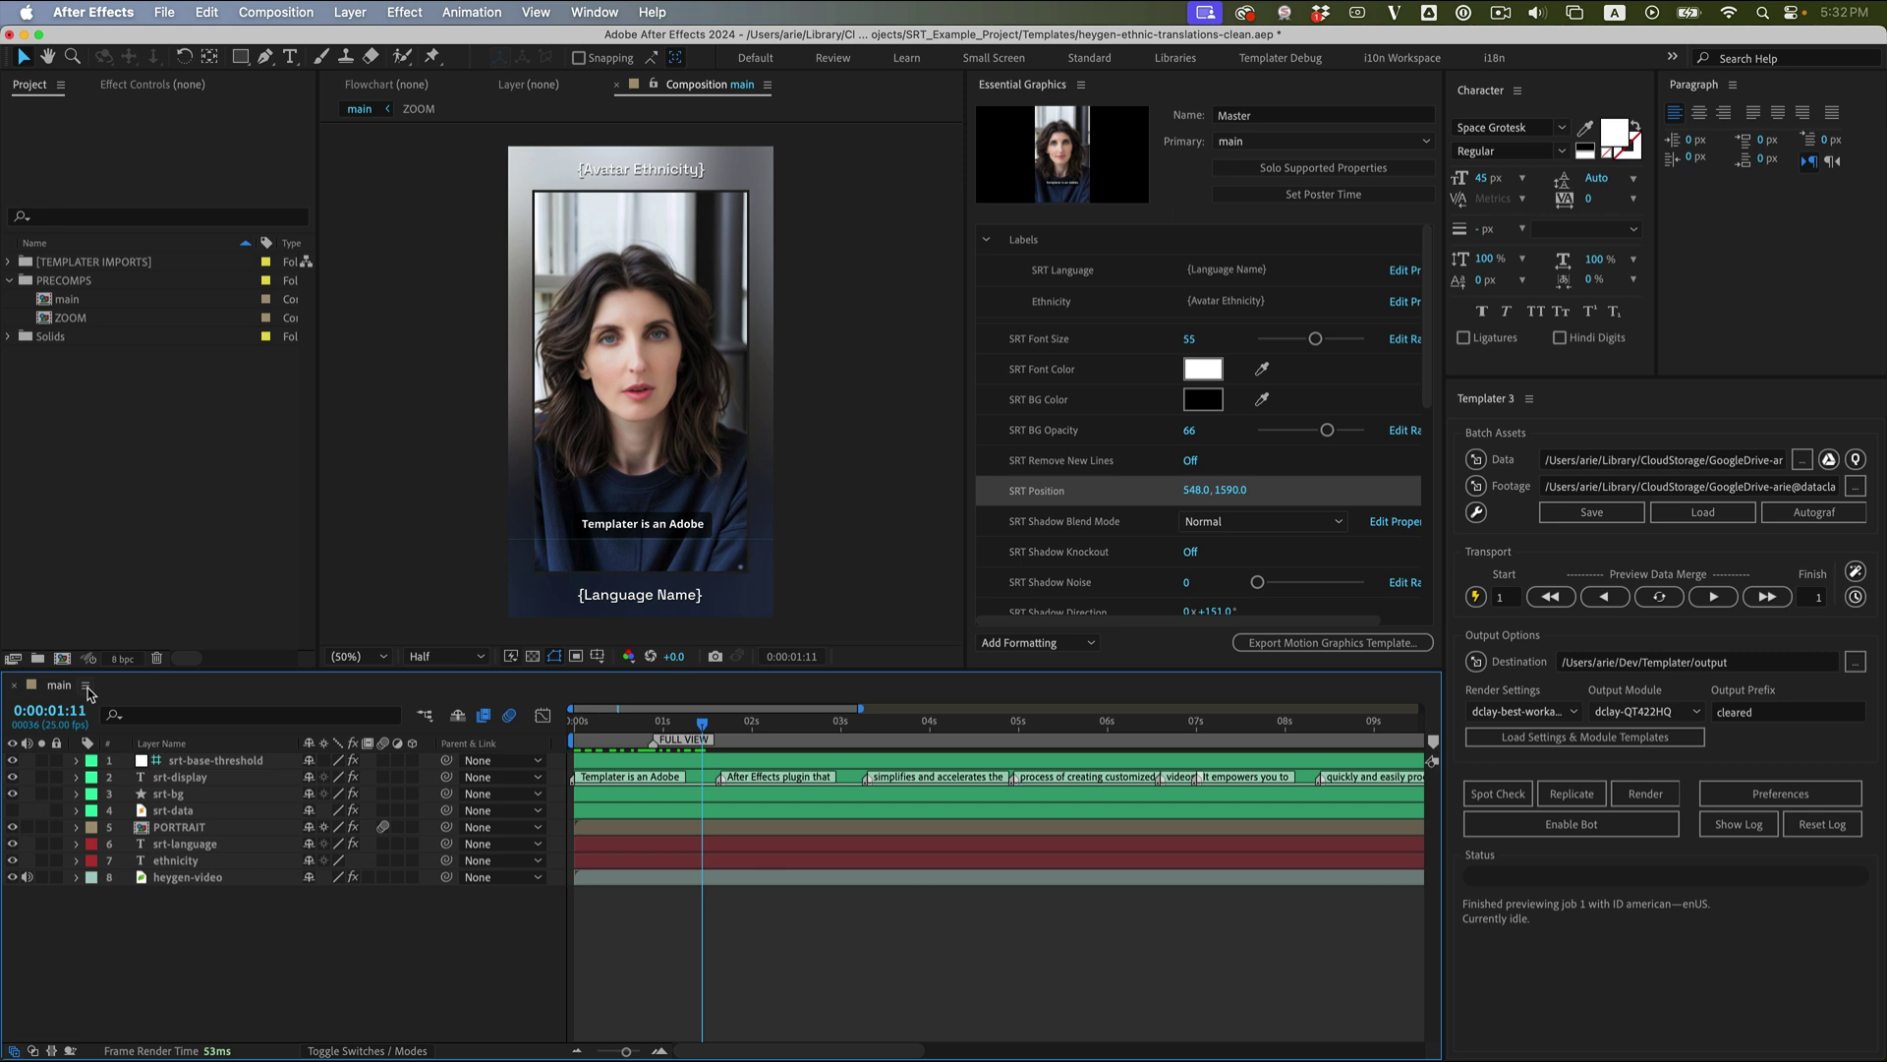
{"action": "left_click", "coordinate": [84, 563]}
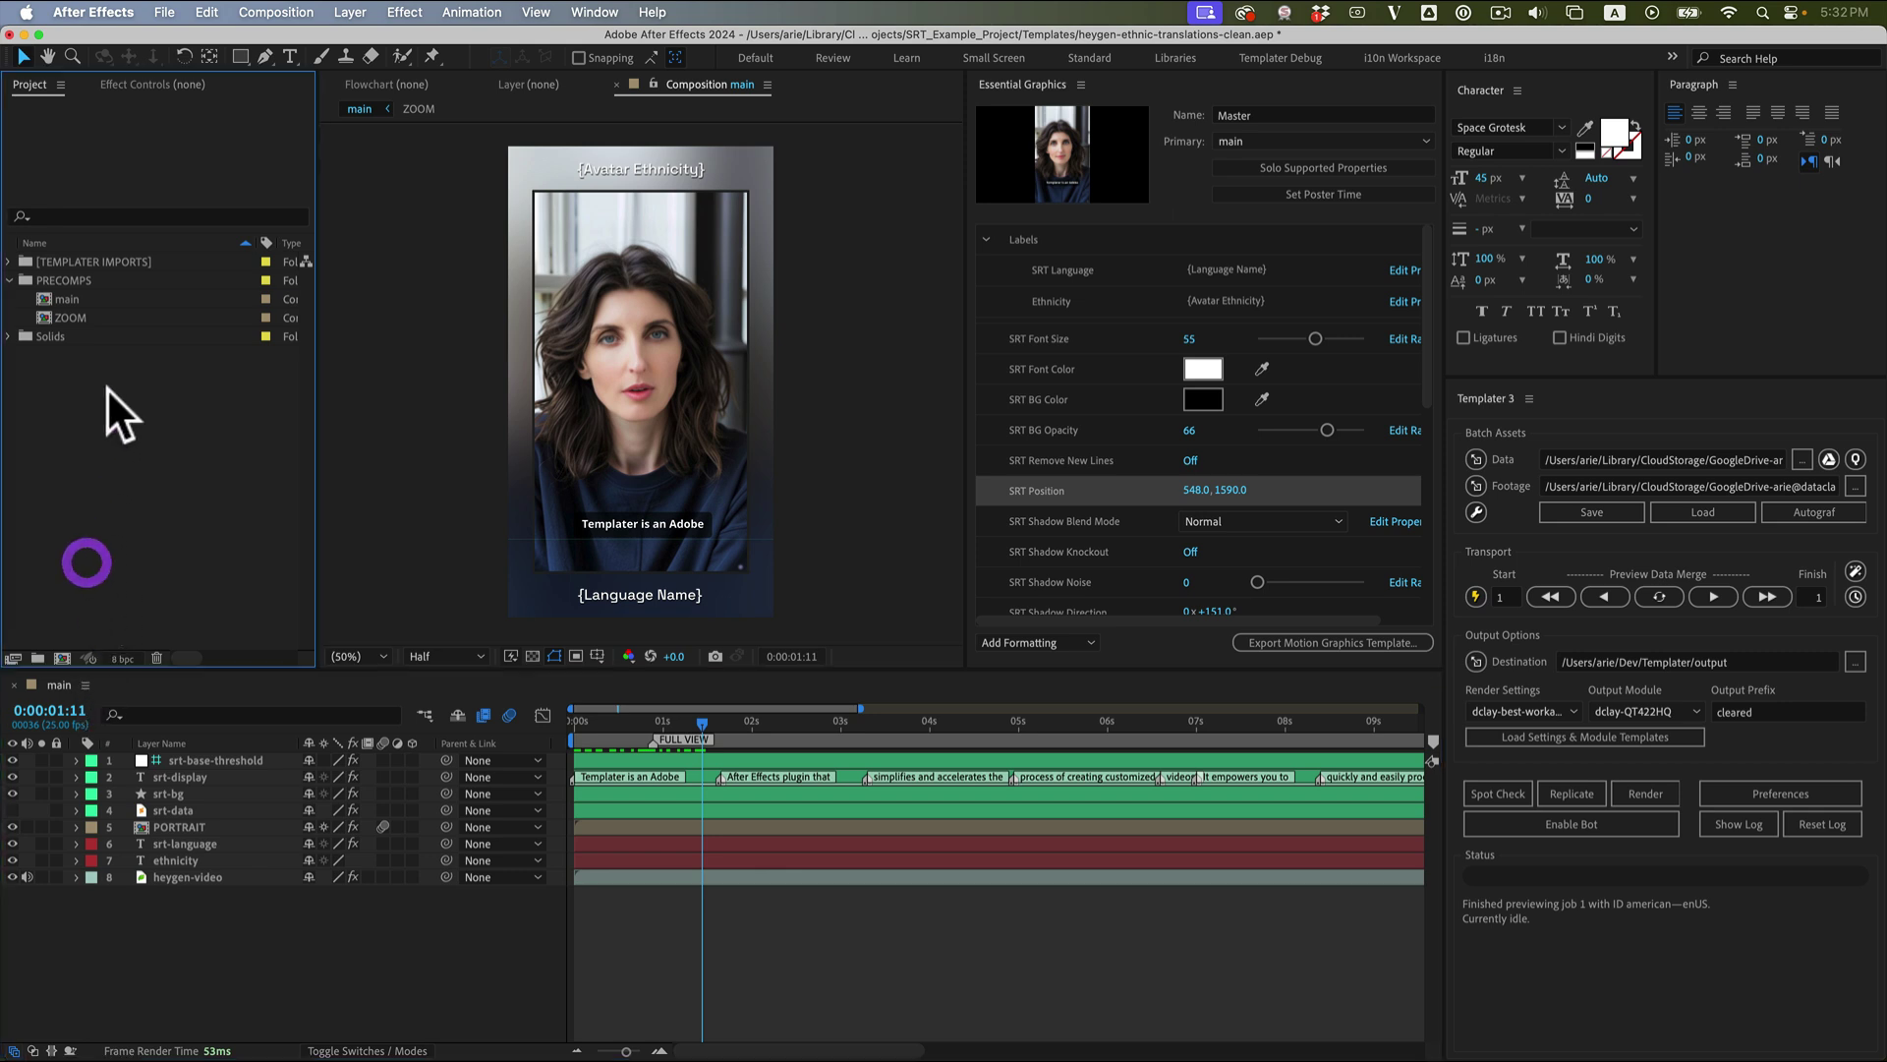
{"action": "left_click", "coordinate": [66, 300]}
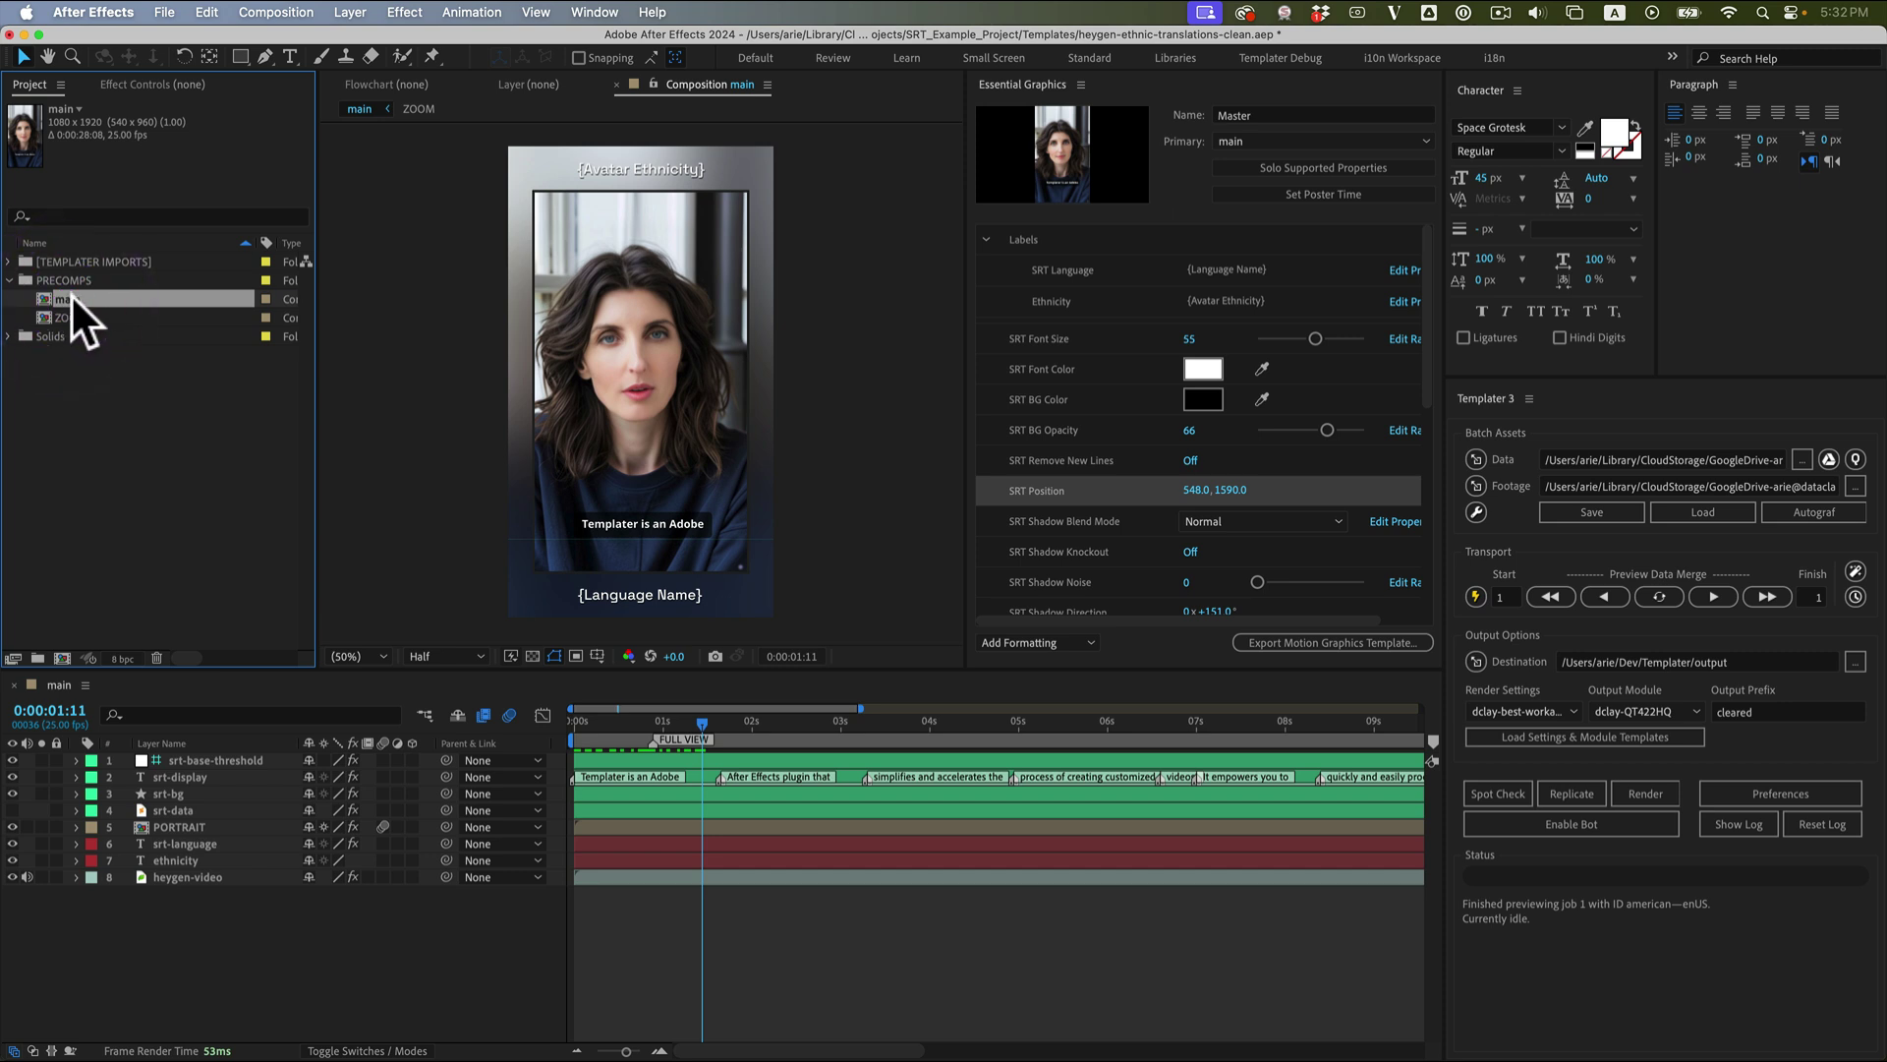
{"action": "left_click_drag", "start_coordinate": [71, 293], "coordinate": [63, 654]}
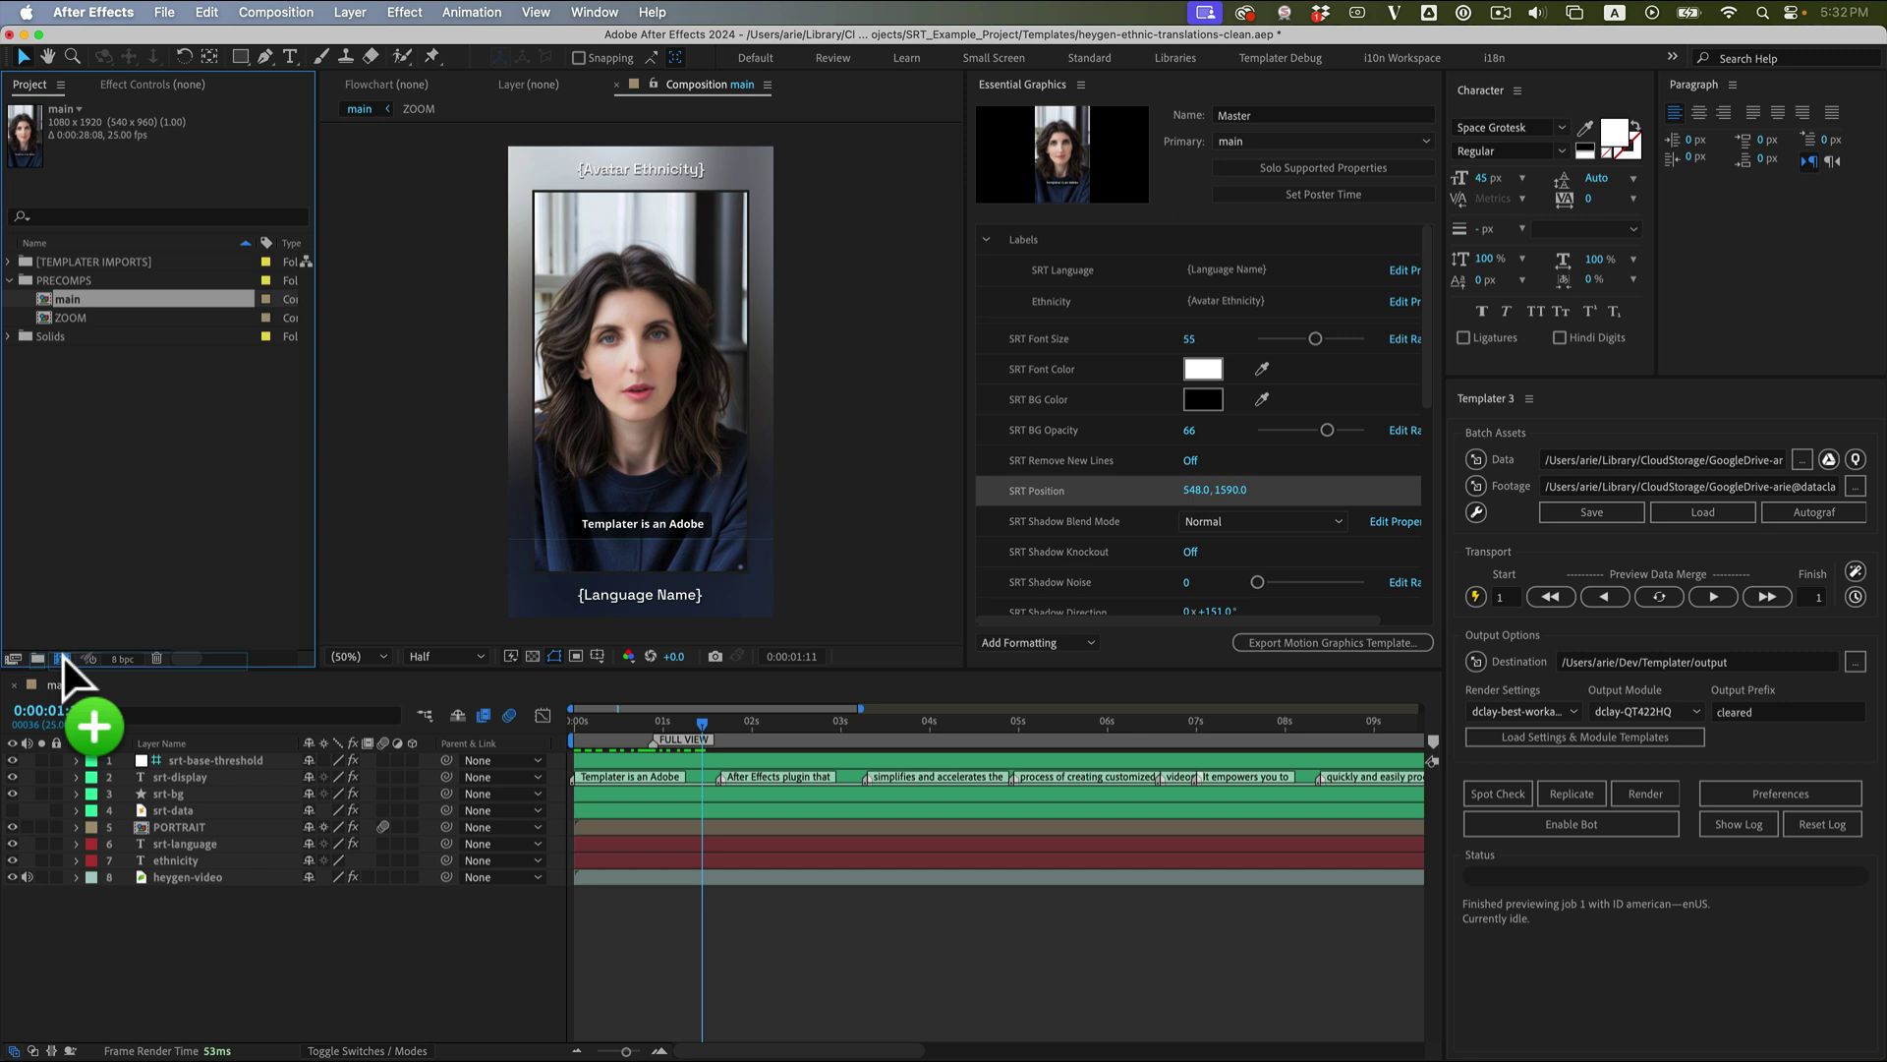
Nest main in a new composition and rename that comp to {{RENDER}}.
{"action": "left_click_drag", "start_coordinate": [62, 655], "coordinate": [63, 655]}
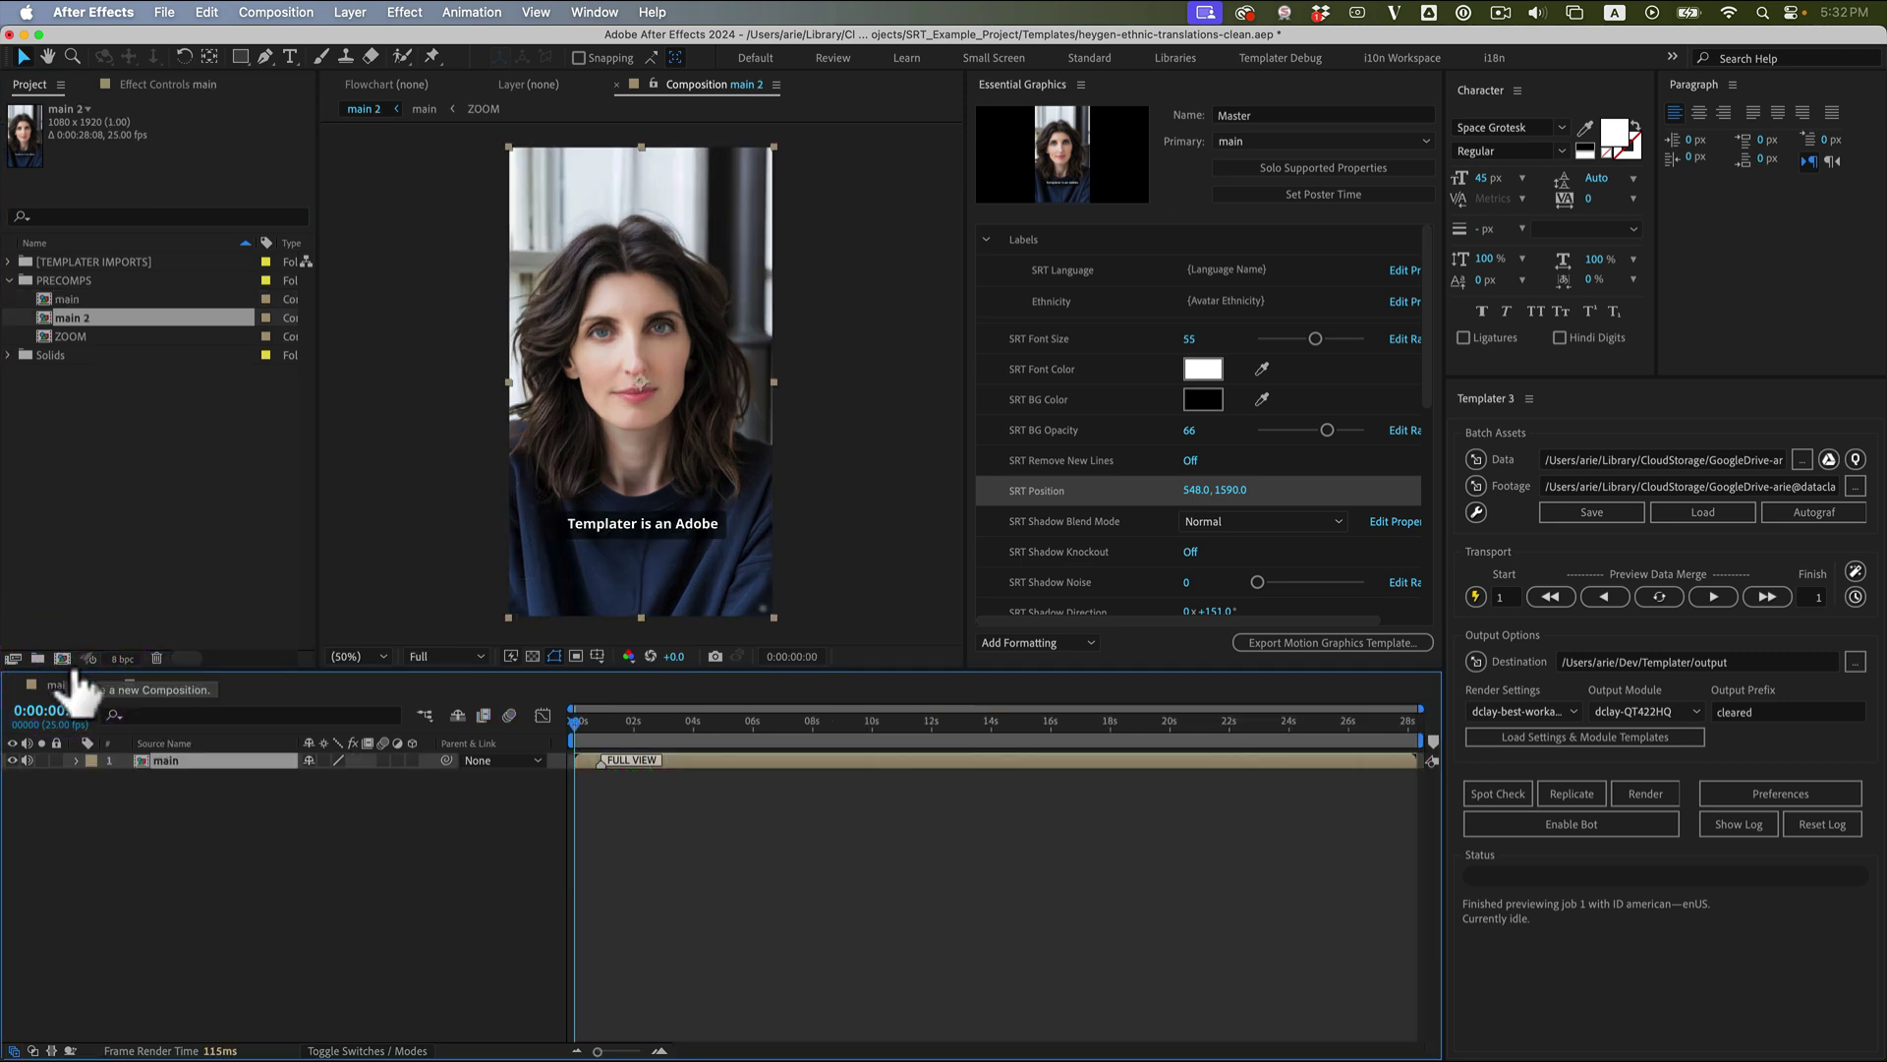
{"action": "left_click", "coordinate": [168, 790]}
{"action": "left_click", "coordinate": [153, 759]}
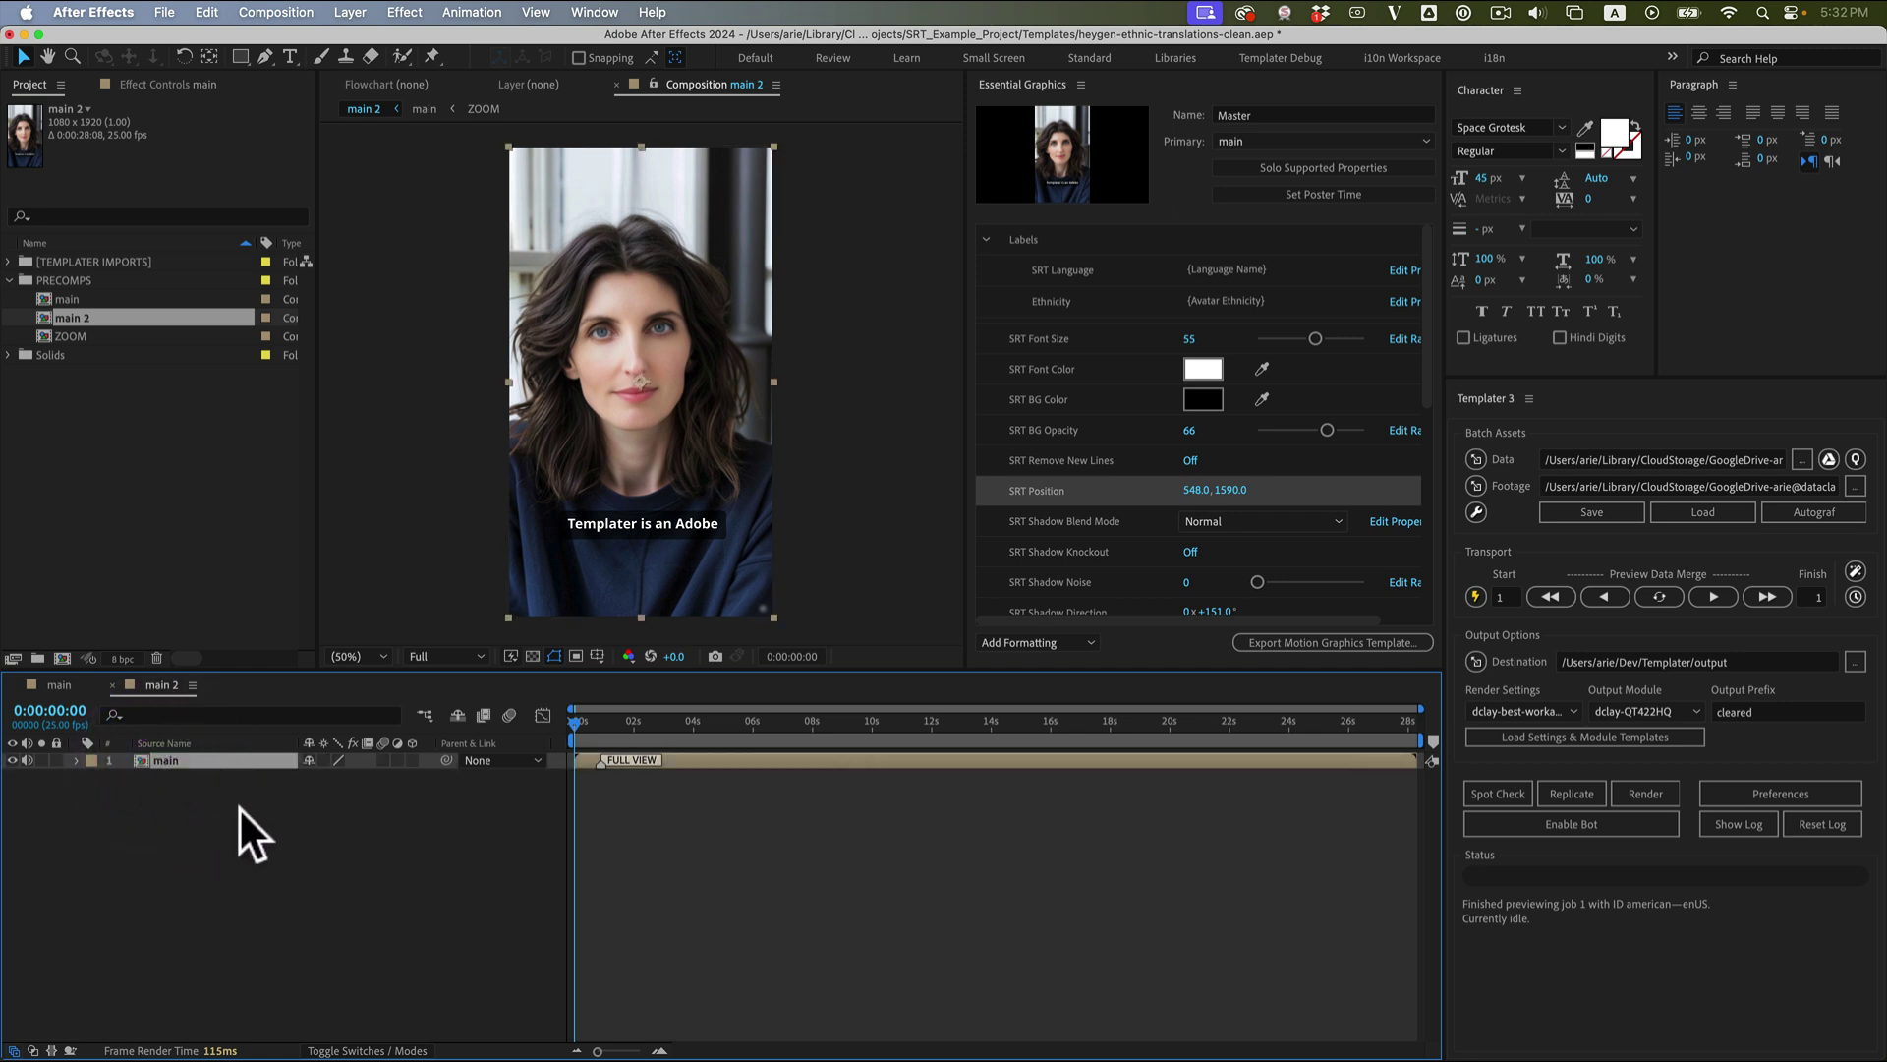
{"action": "key", "text": "super+k"}
{"action": "type", "text": "("}
{"action": "type", "text": "RENDER"}
{"action": "type", "text": "}}"}
{"action": "left_click", "coordinate": [1400, 737]}
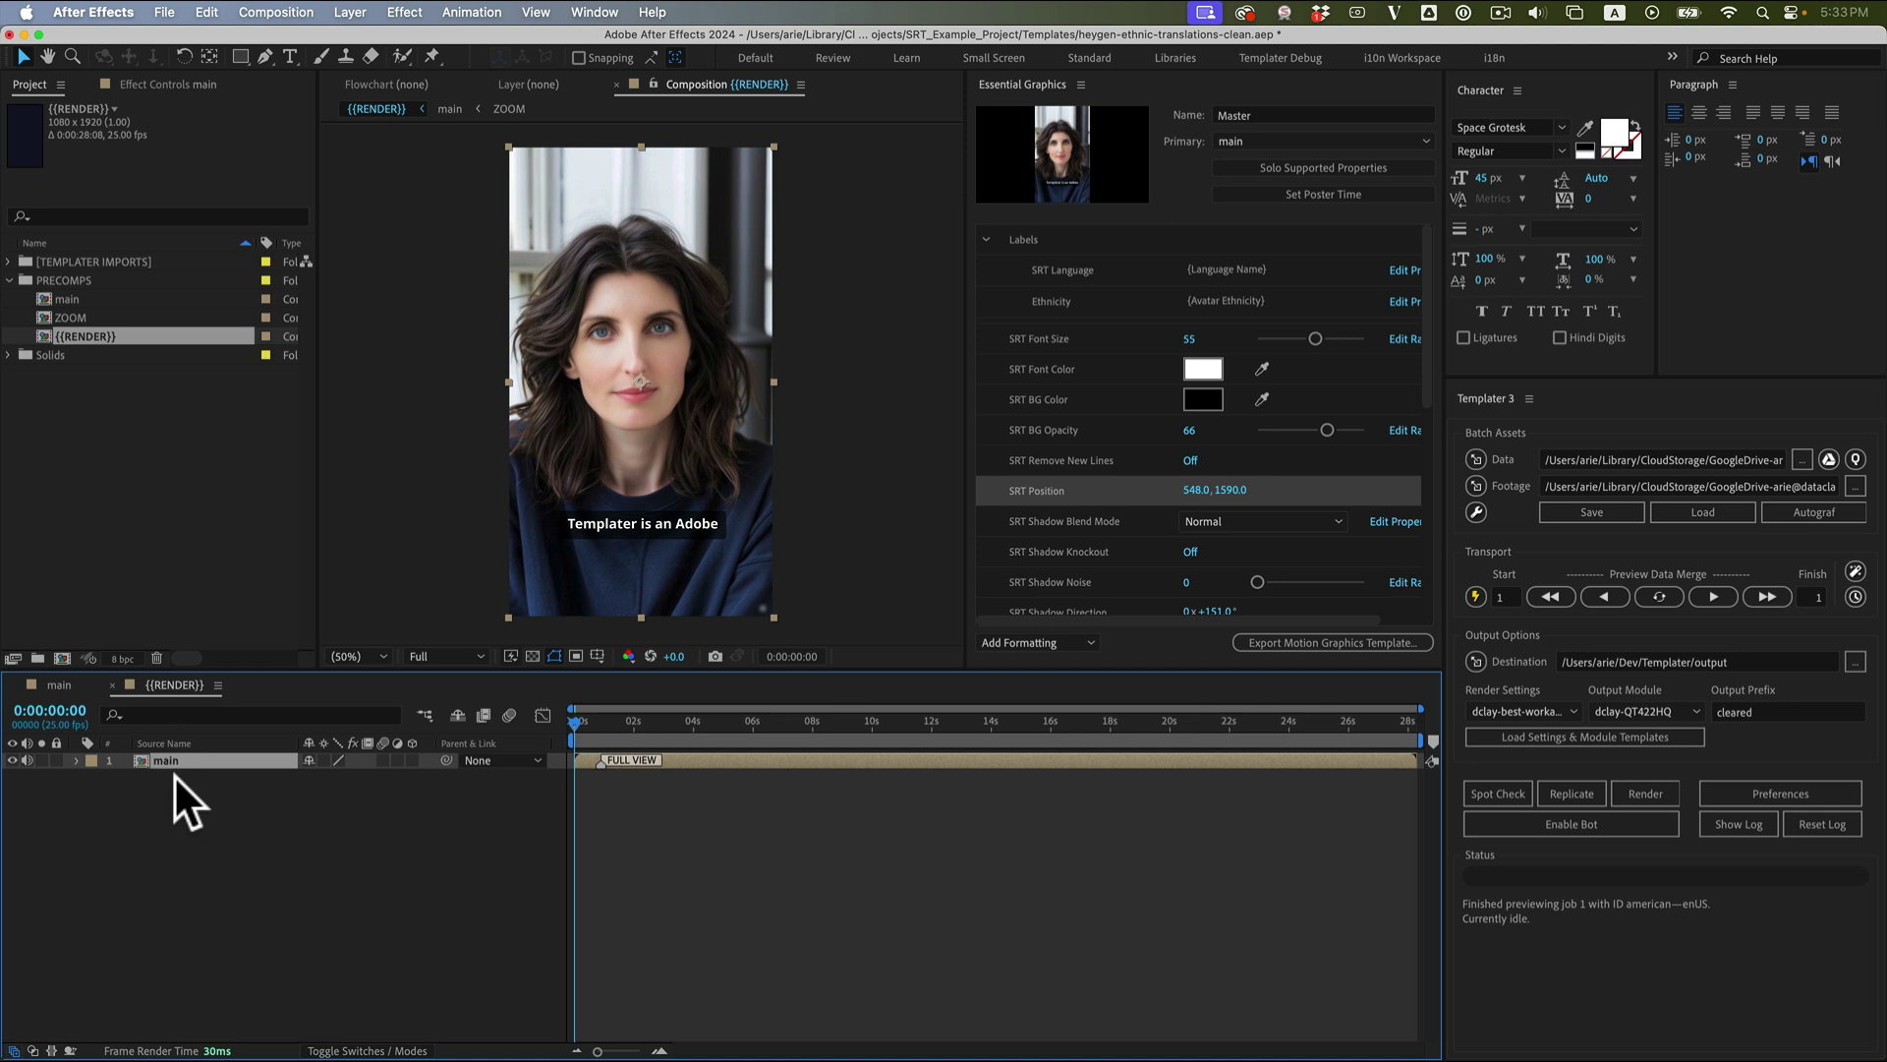
Rename the nested main layer to assembly.
{"action": "left_click_drag", "start_coordinate": [173, 776], "coordinate": [169, 753]}
{"action": "key", "text": "Return"}
{"action": "type", "text": "assembly"}
{"action": "key", "text": "Return"}
{"action": "left_click", "coordinate": [427, 11]}
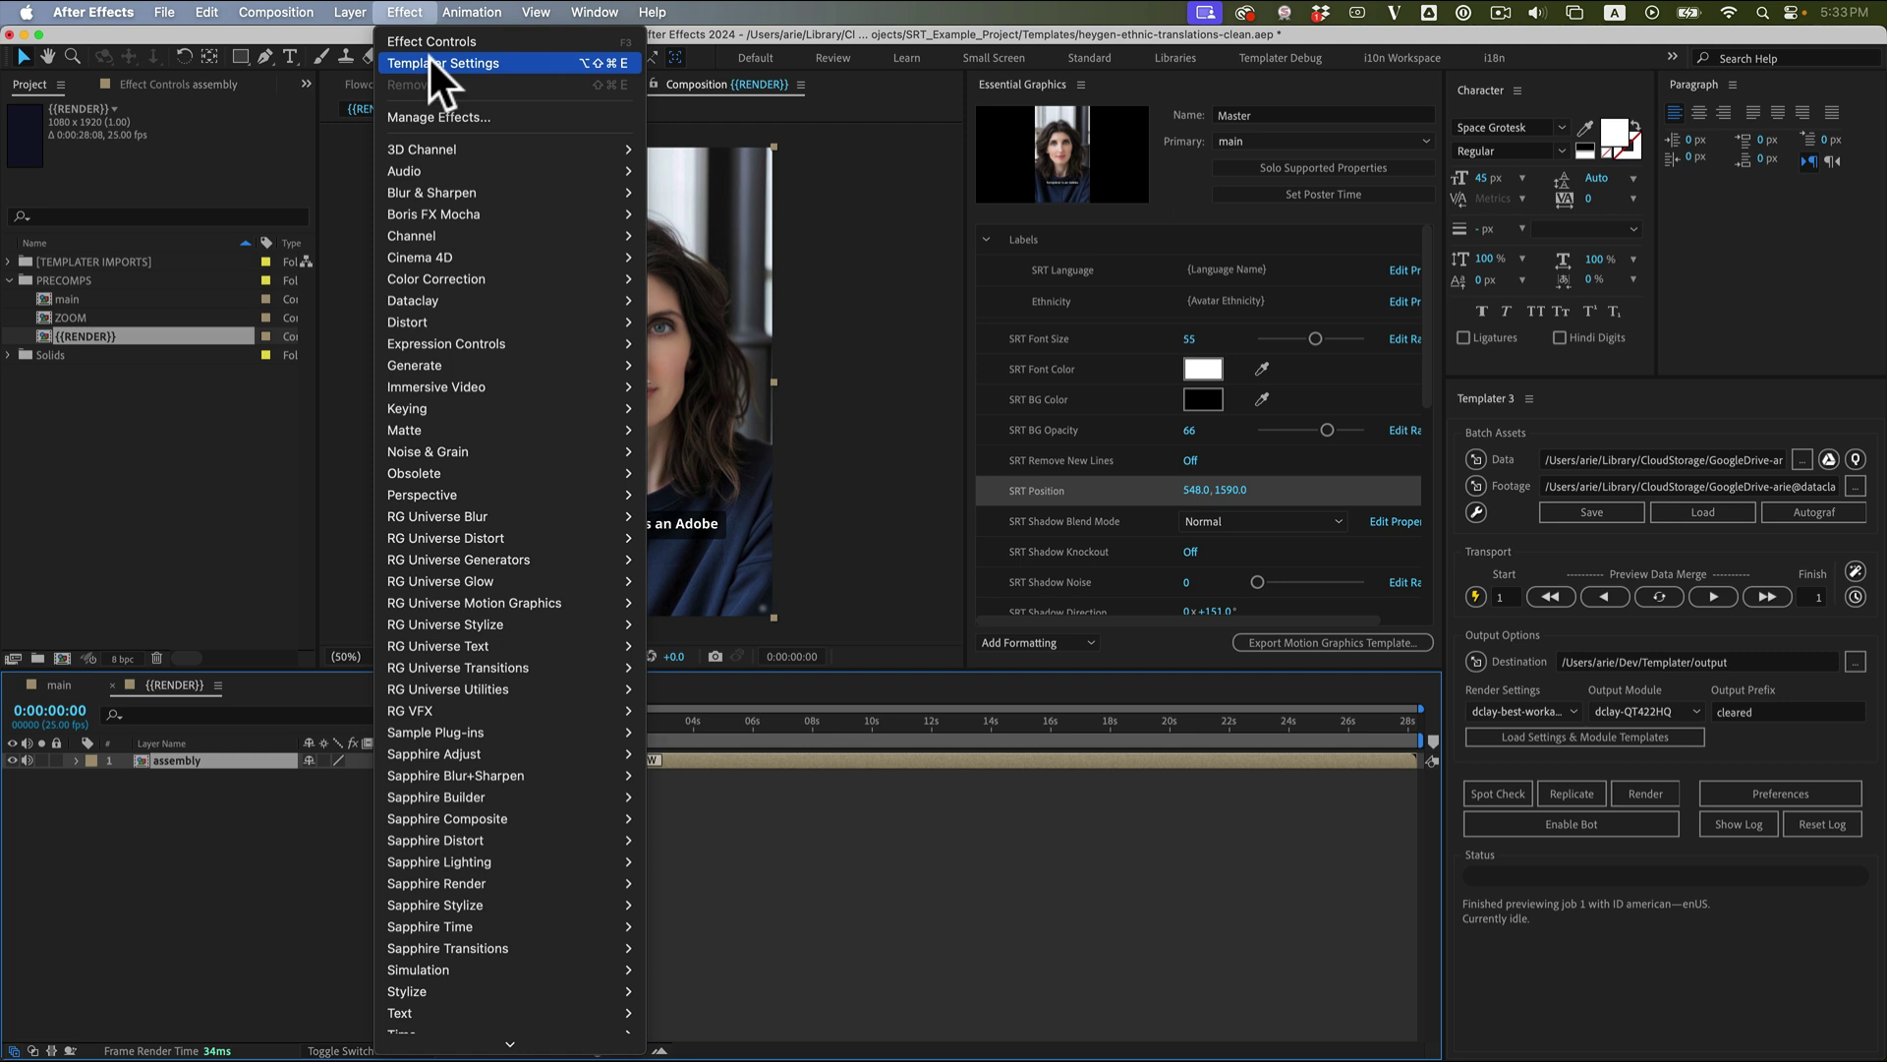
{"action": "mouse_move", "coordinate": [413, 302]}
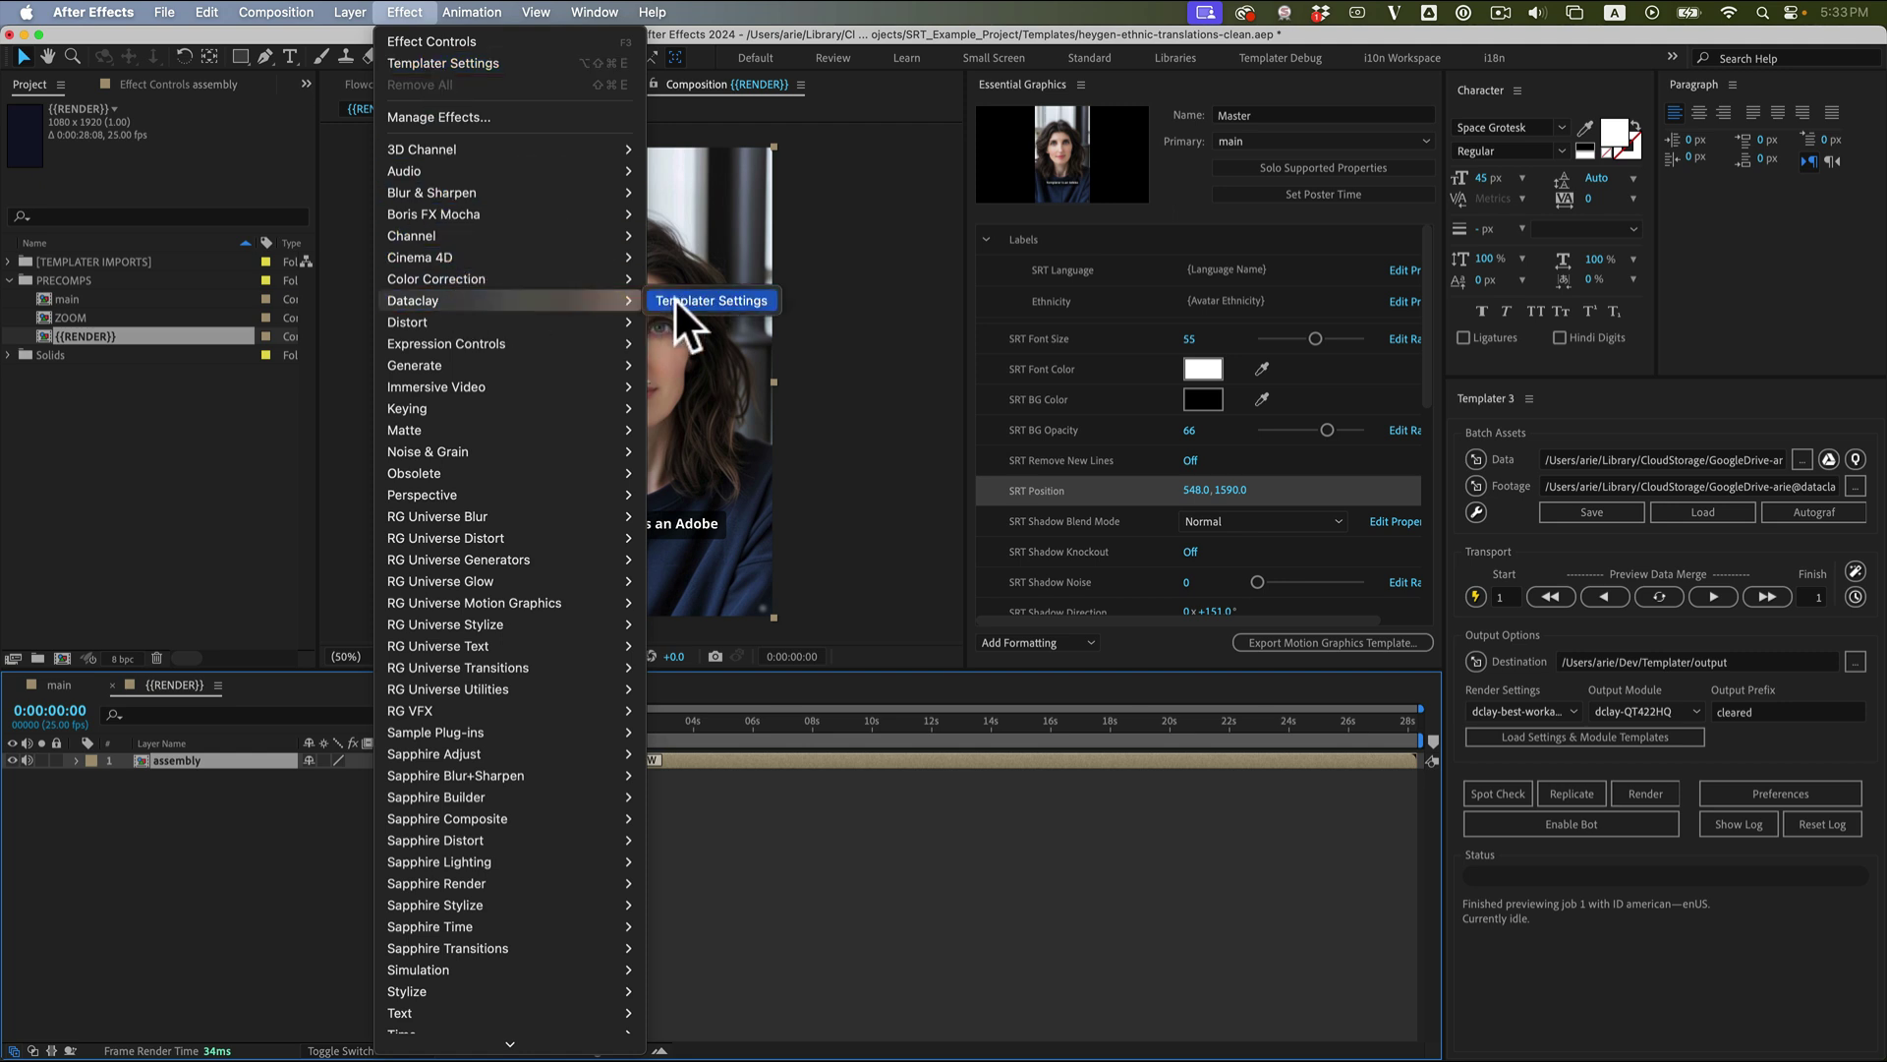
Apply Dataclay Templater Settings to the assembly layer and expand its Essential Properties group.
{"action": "left_click", "coordinate": [664, 301]}
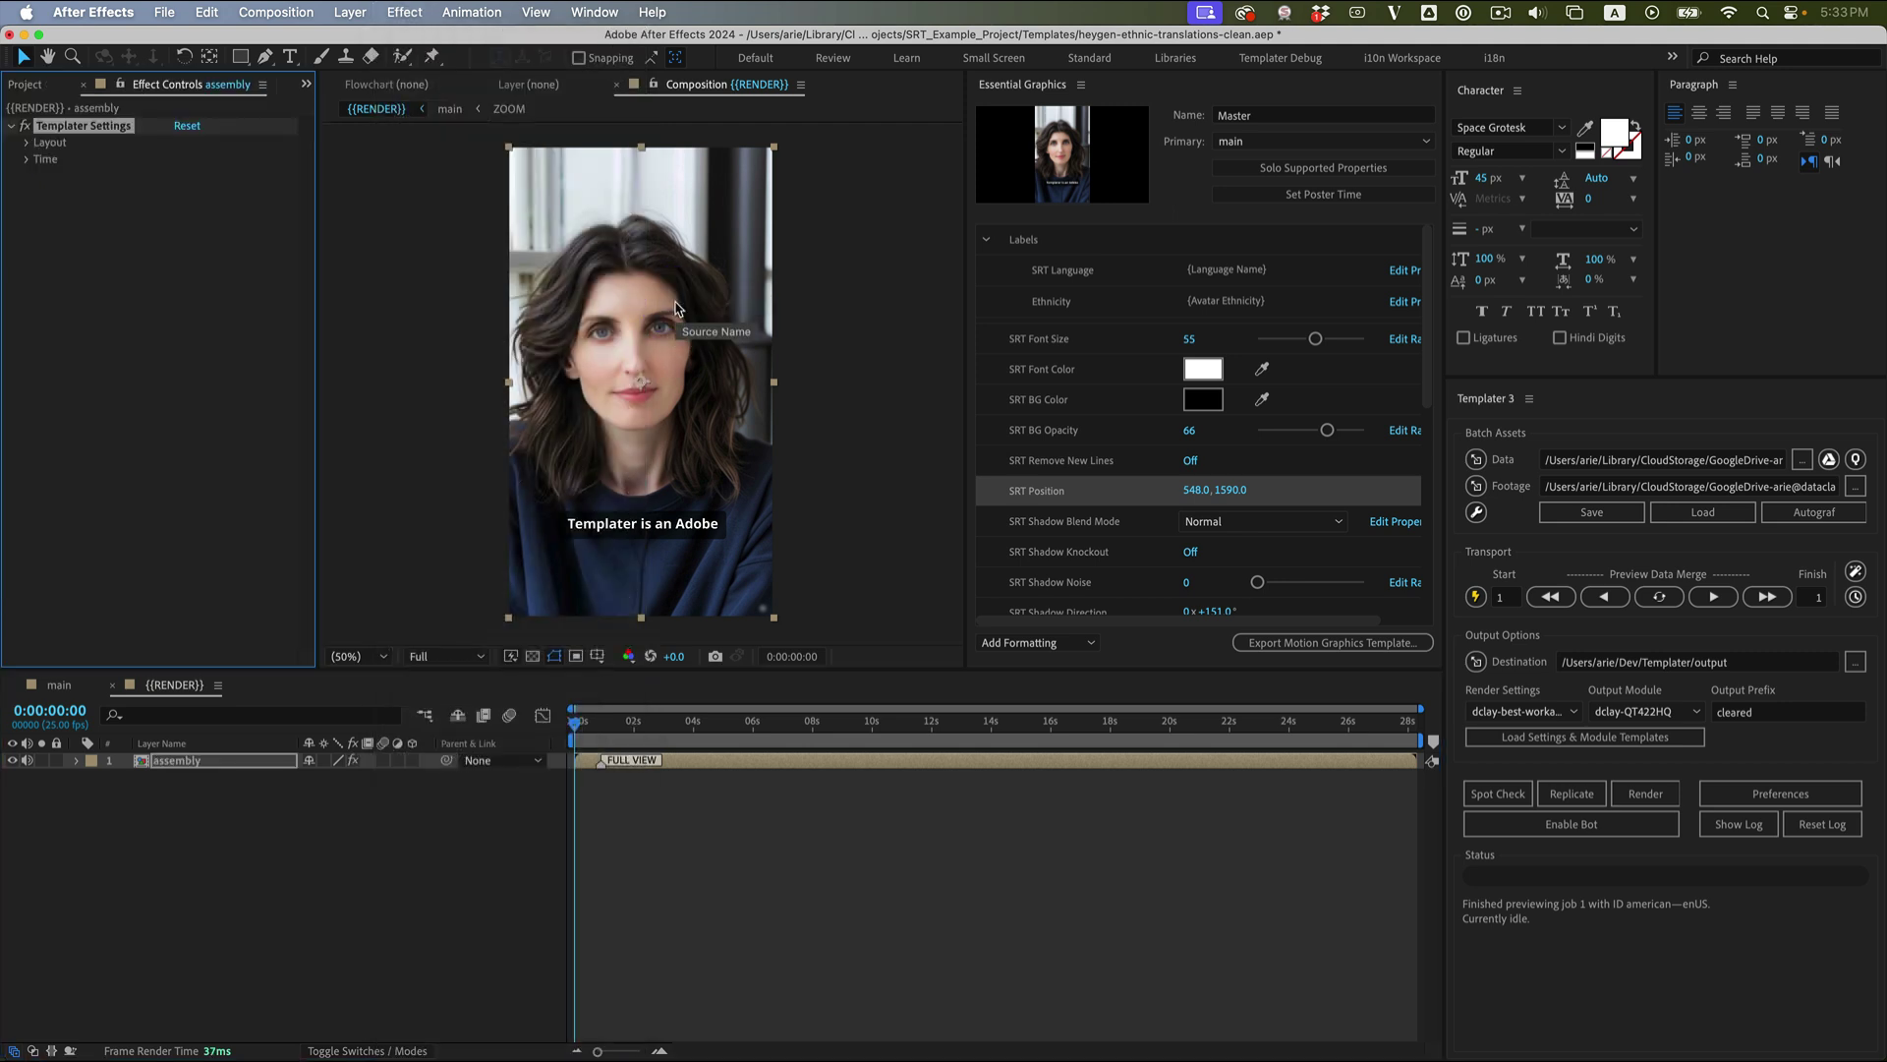
{"action": "left_click", "coordinate": [167, 753]}
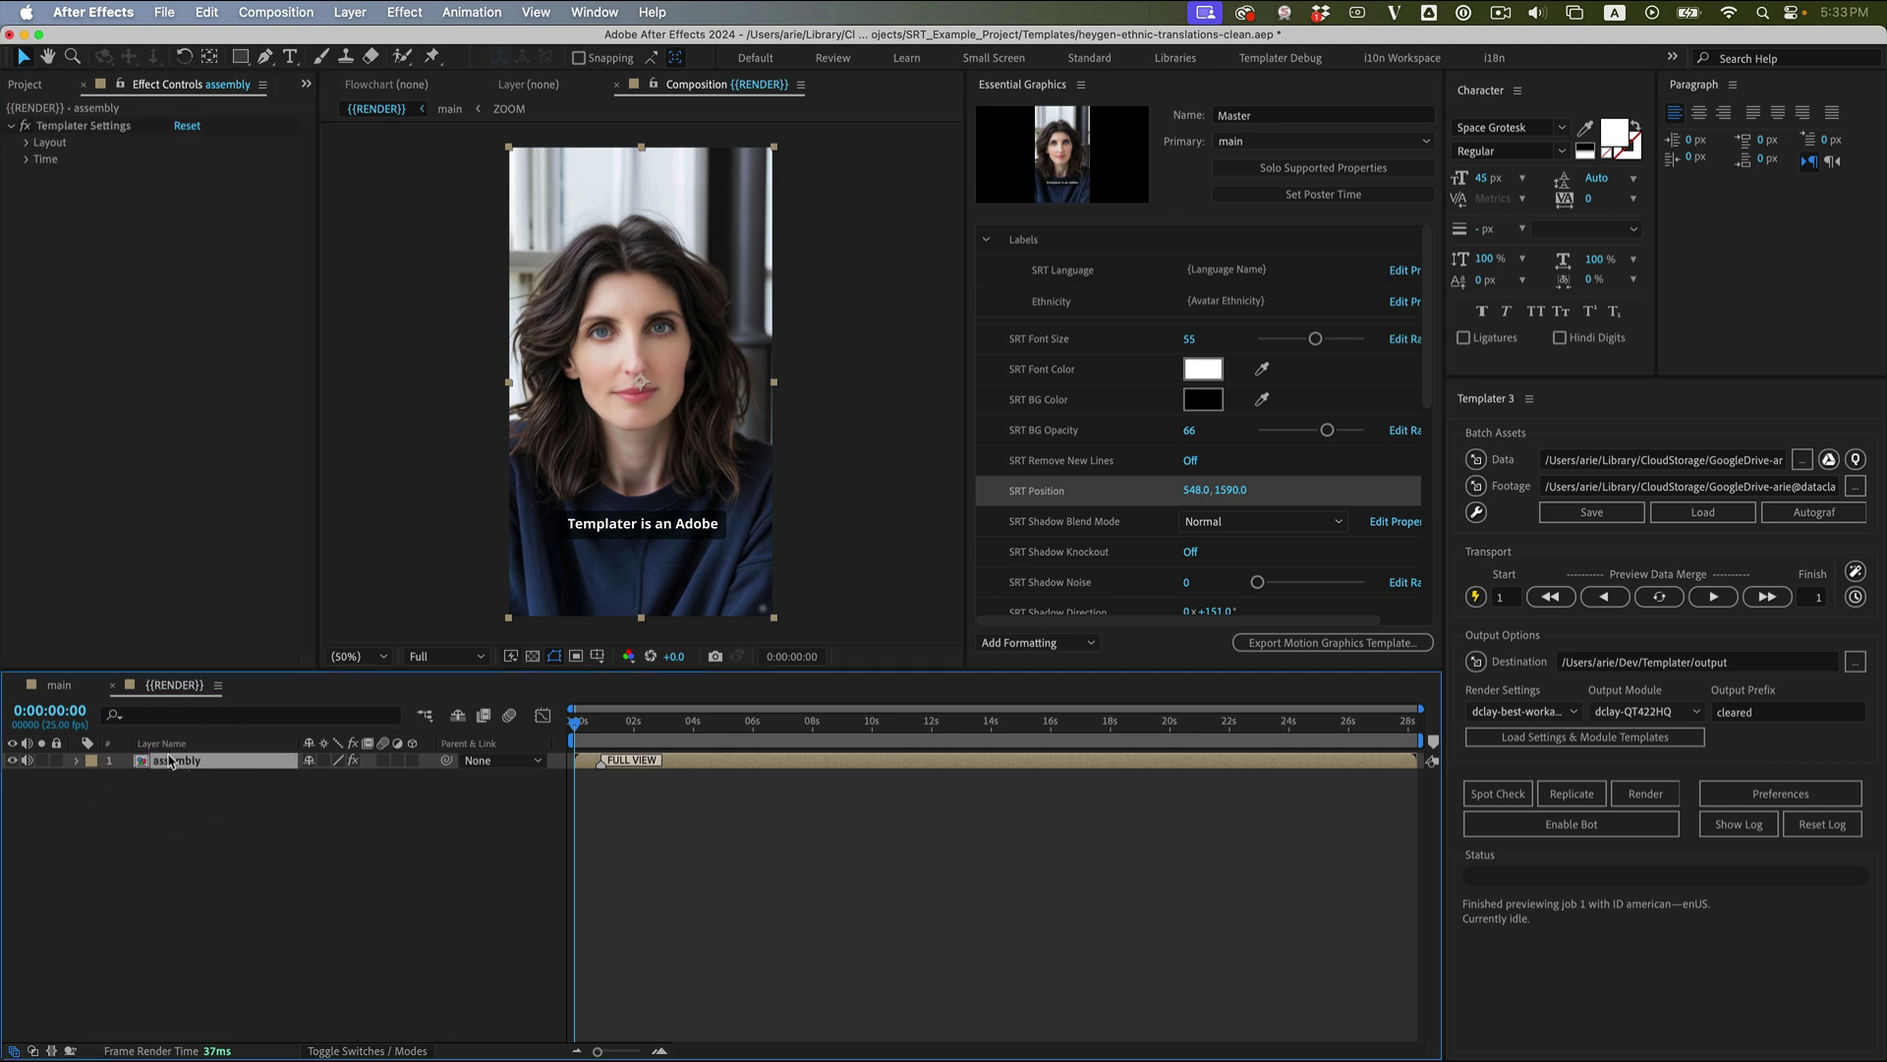
{"action": "left_click", "coordinate": [76, 759]}
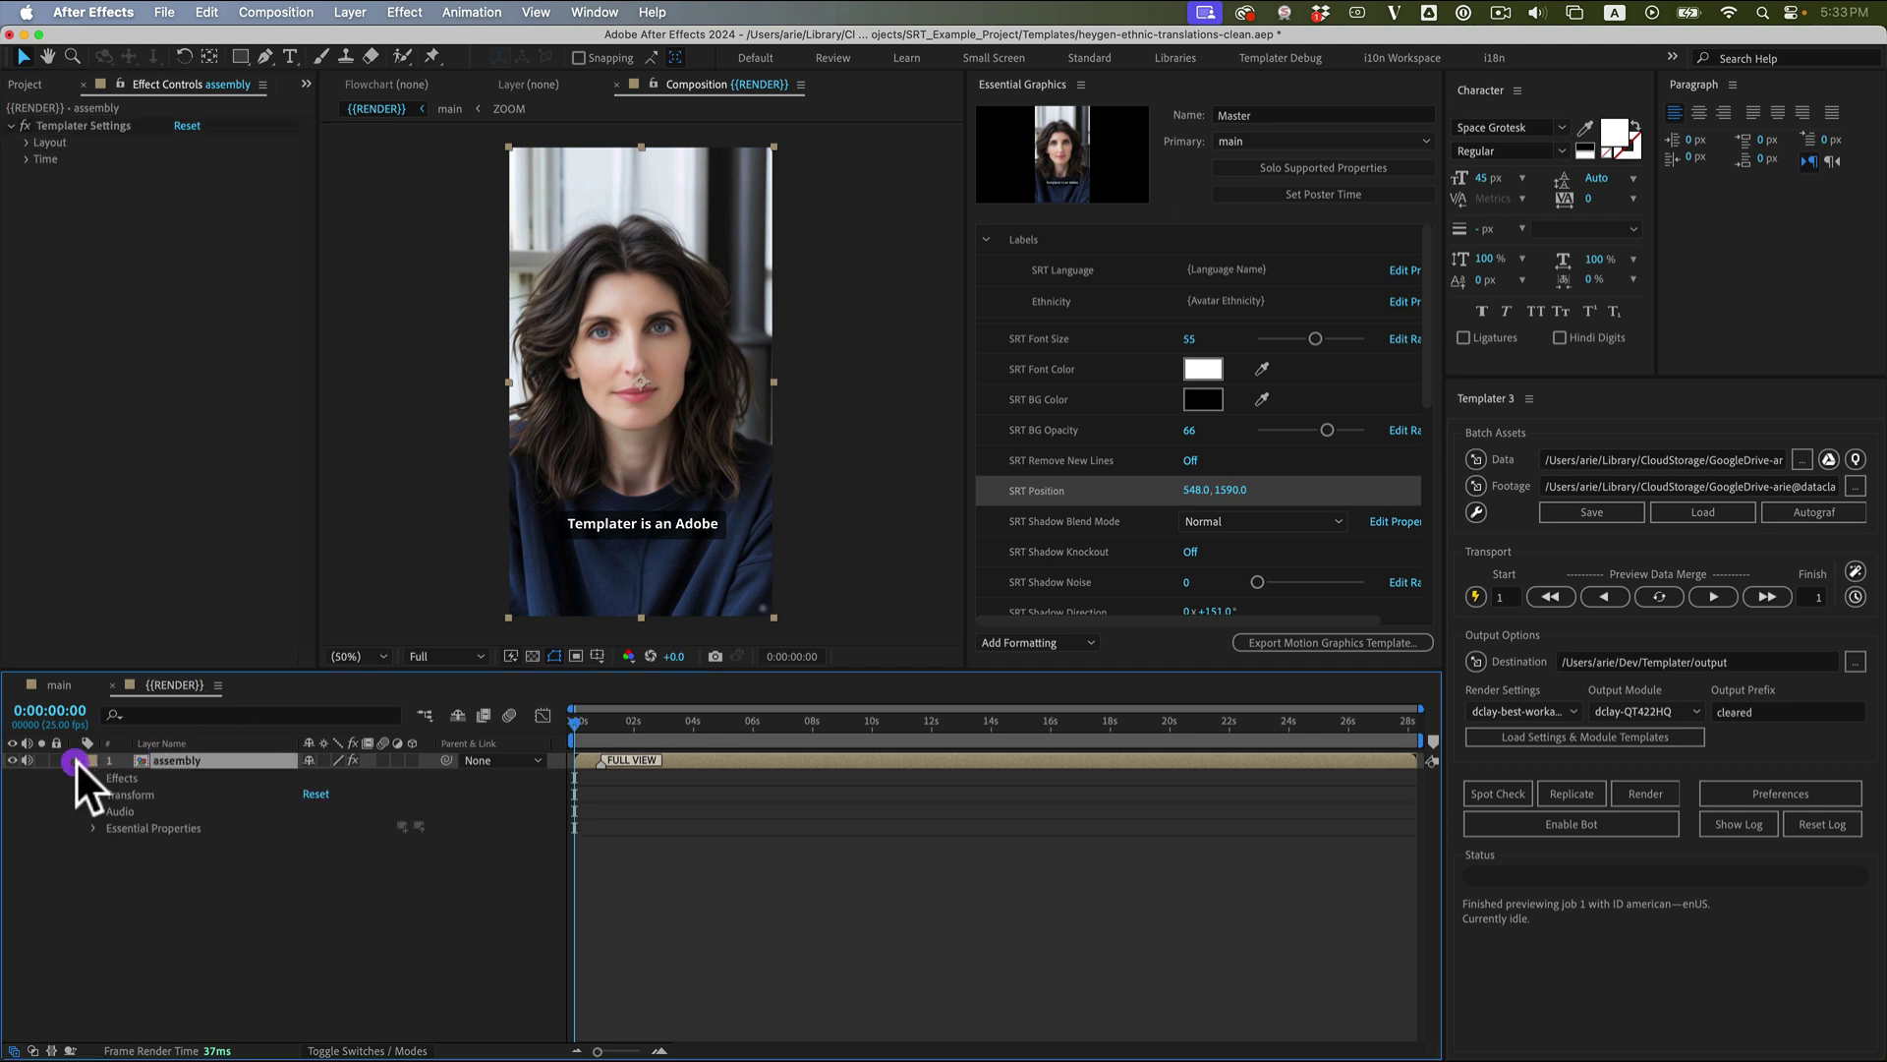
{"action": "left_click", "coordinate": [121, 829]}
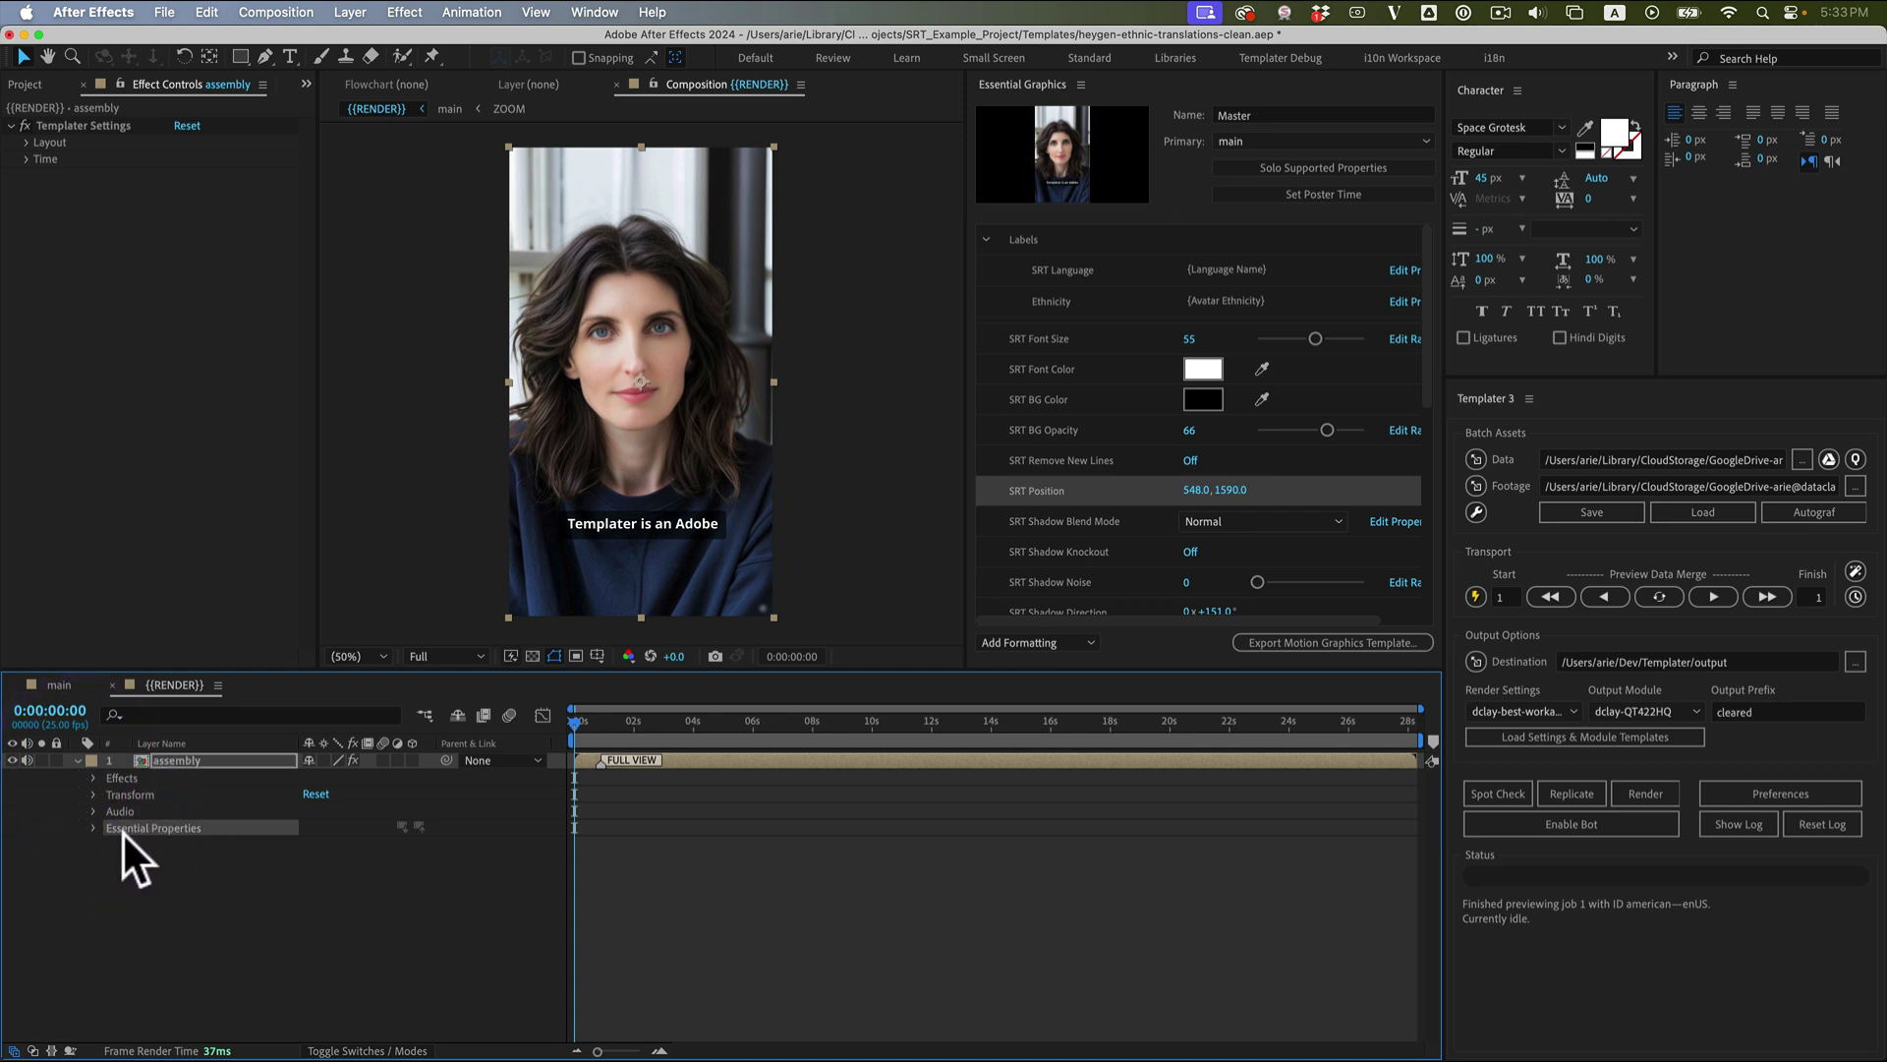
{"action": "left_click", "coordinate": [93, 828]}
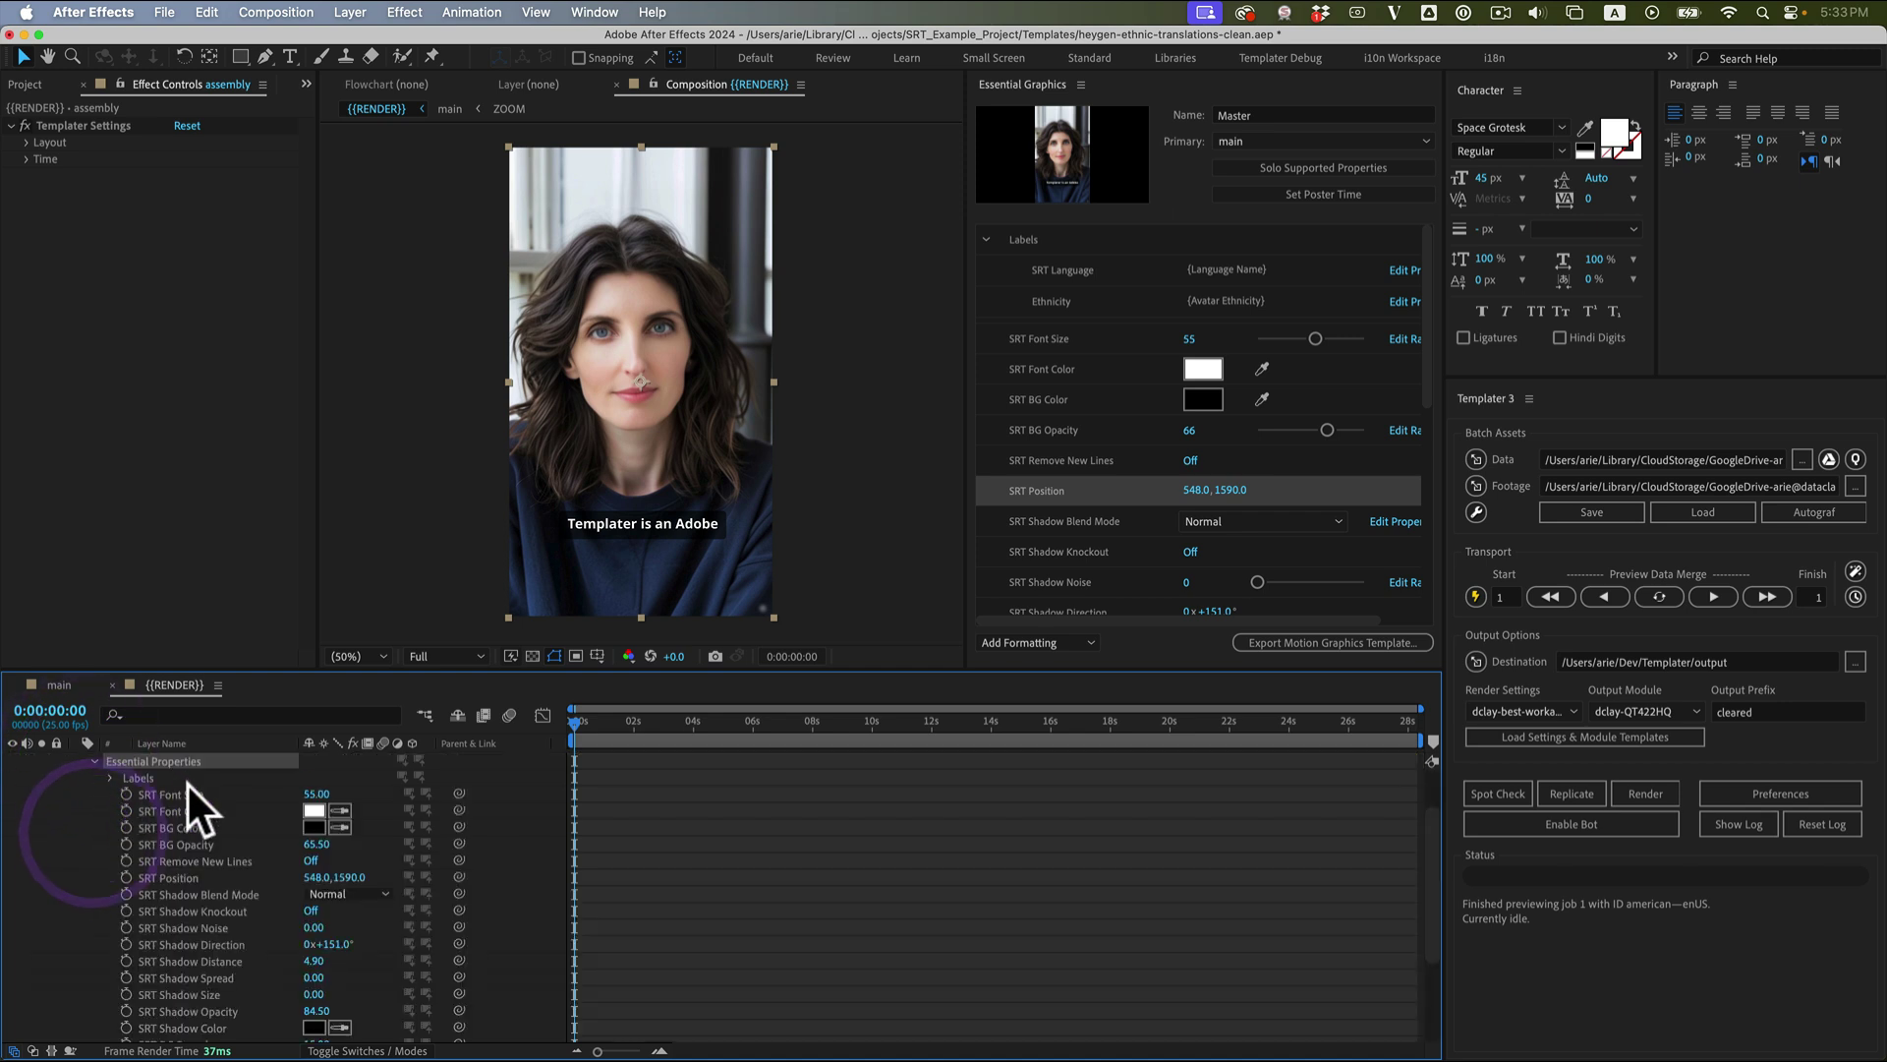
{"action": "scroll", "coordinate": [190, 853], "scroll_direction": "up", "scroll_amount": 2}
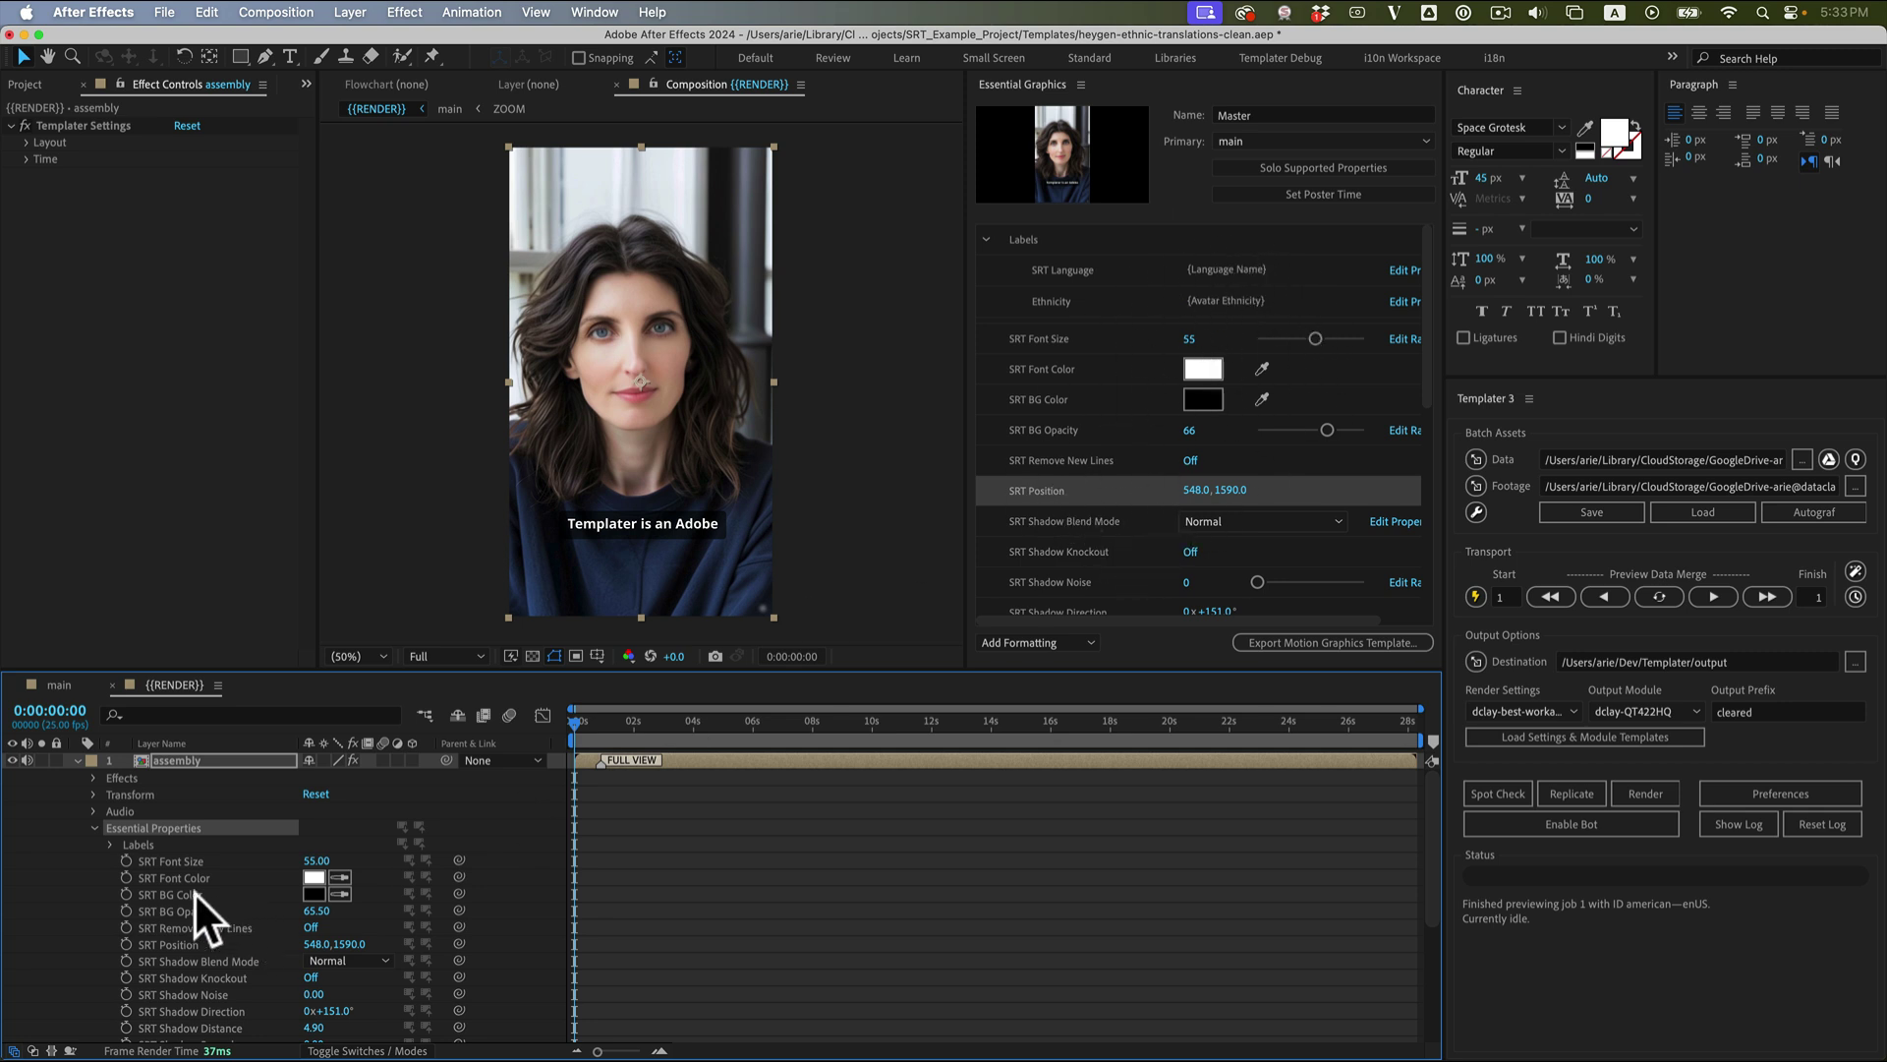
Scrub the assembly layer's SRT Font Size from 55 up to 118.
{"action": "left_click_drag", "start_coordinate": [315, 860], "coordinate": [376, 860]}
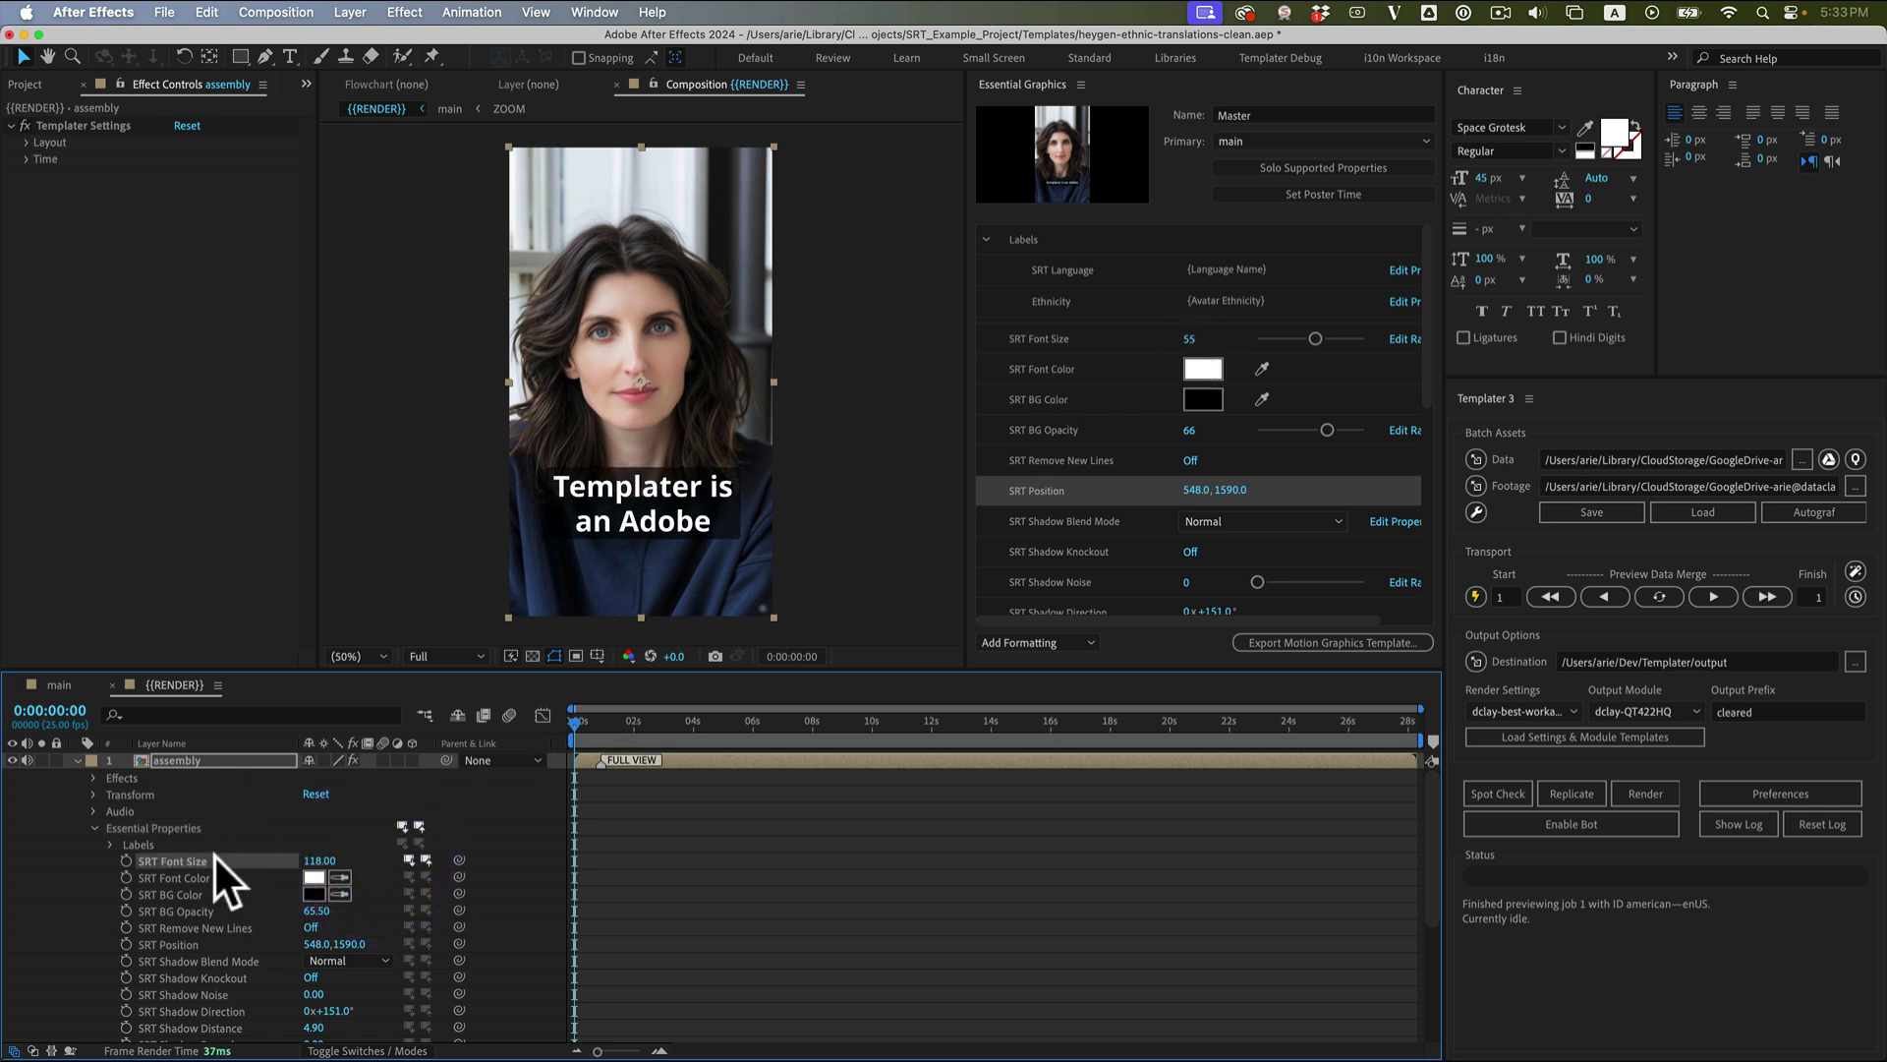
{"action": "left_click", "coordinate": [167, 761]}
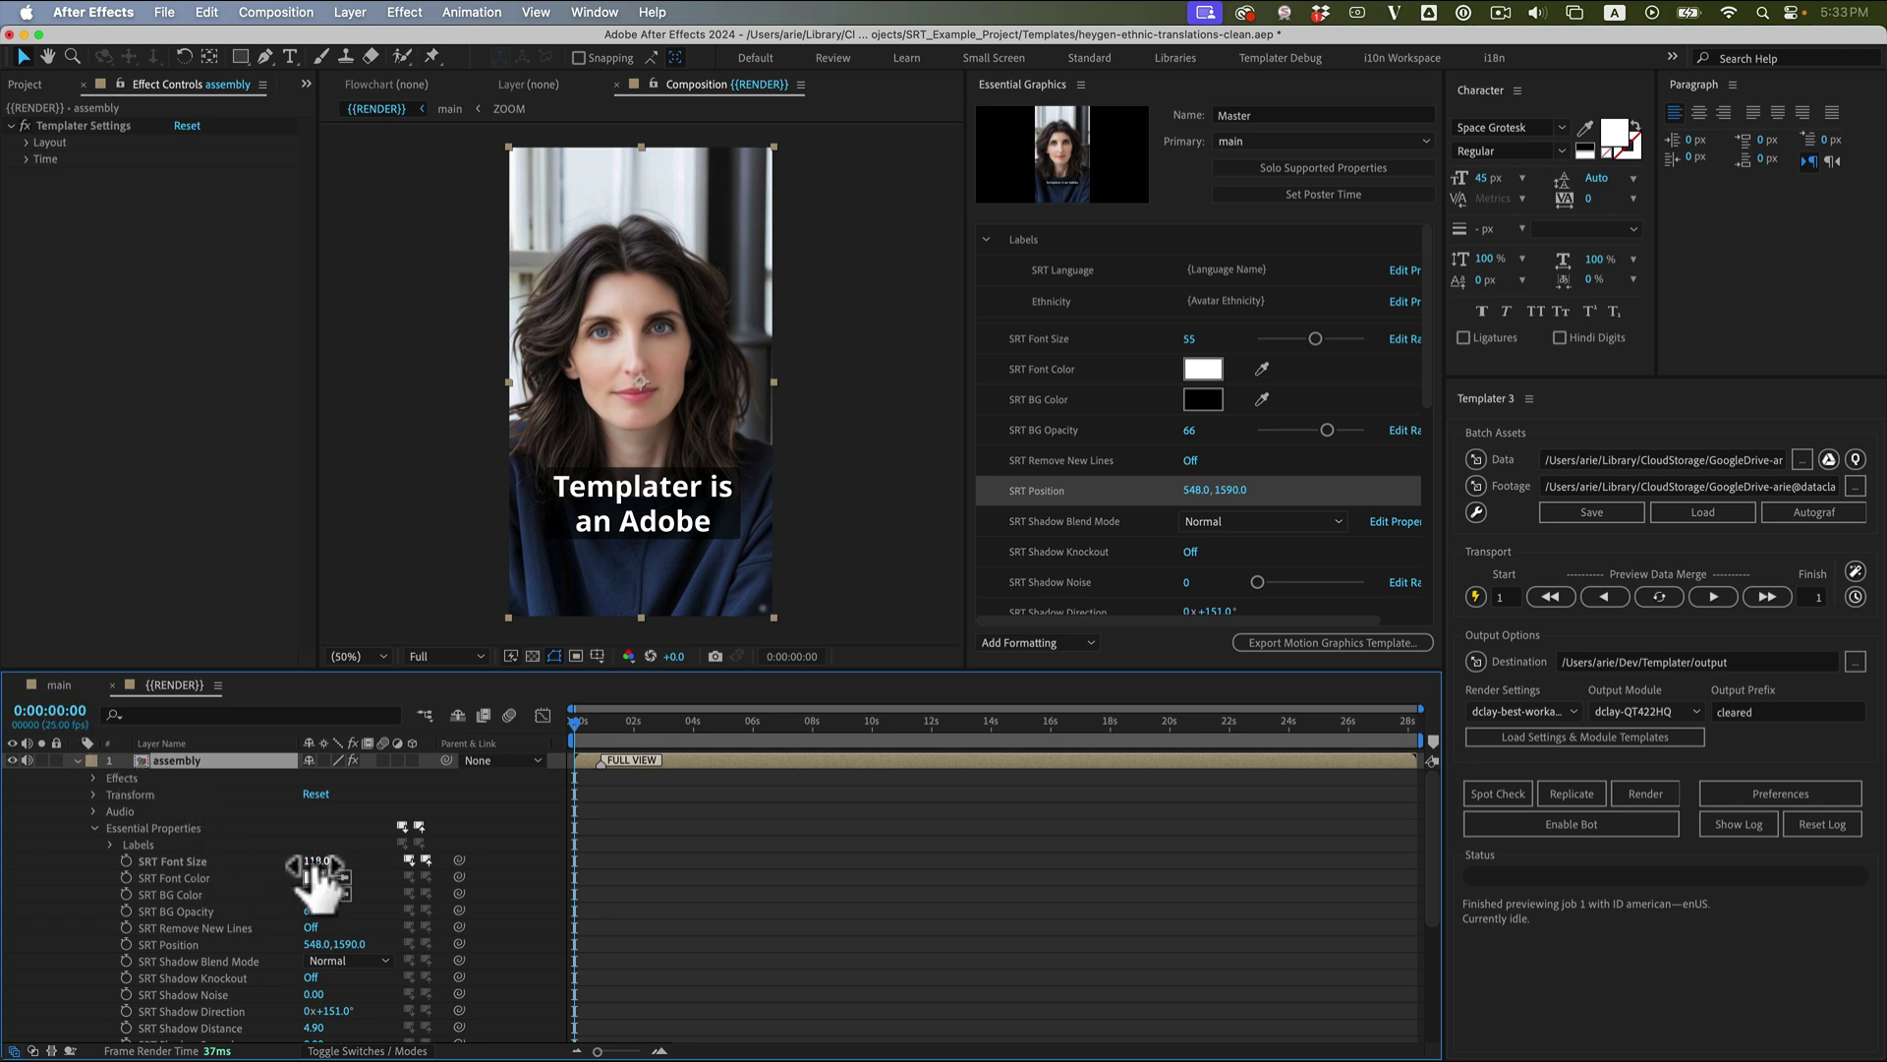
{"action": "left_click_drag", "start_coordinate": [313, 862], "coordinate": [326, 1033]}
Choose heygen-translations-single-american.json as Templater's data source.
{"action": "left_click", "coordinate": [1804, 459]}
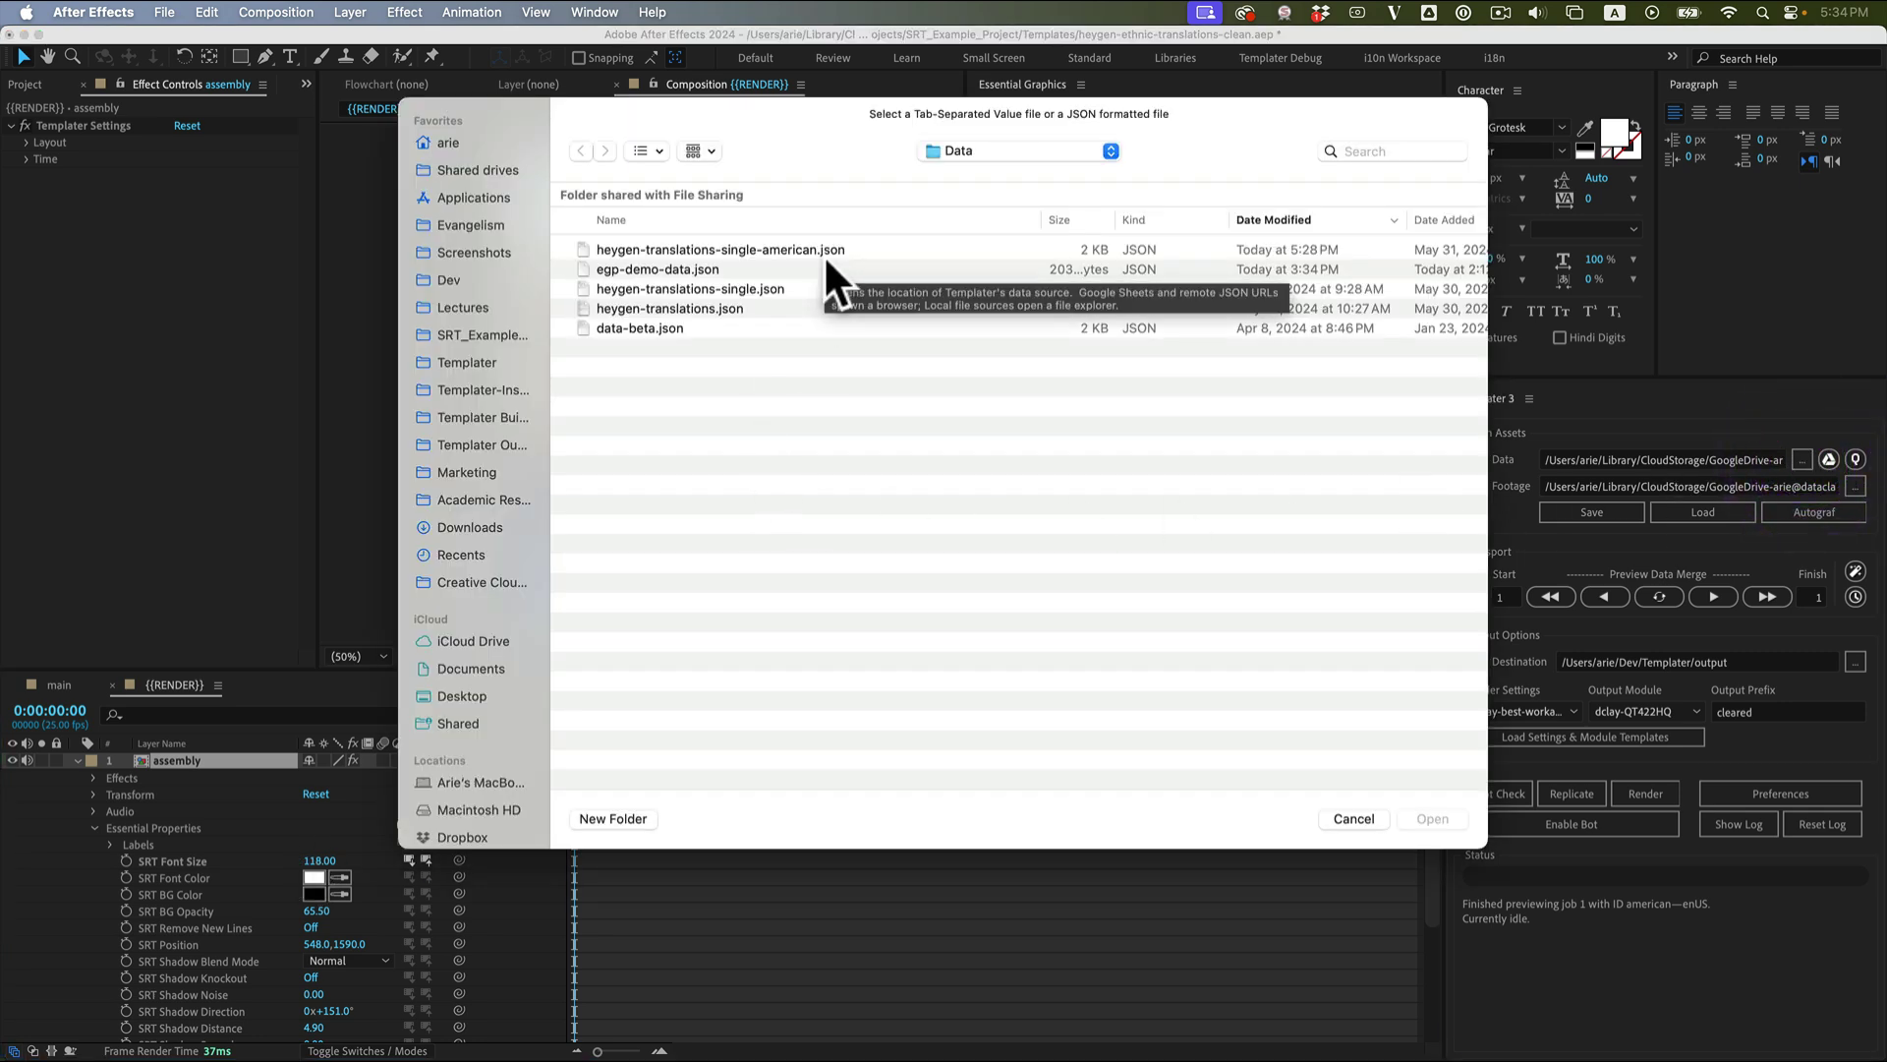
{"action": "left_click", "coordinate": [825, 251]}
{"action": "left_click", "coordinate": [1460, 822]}
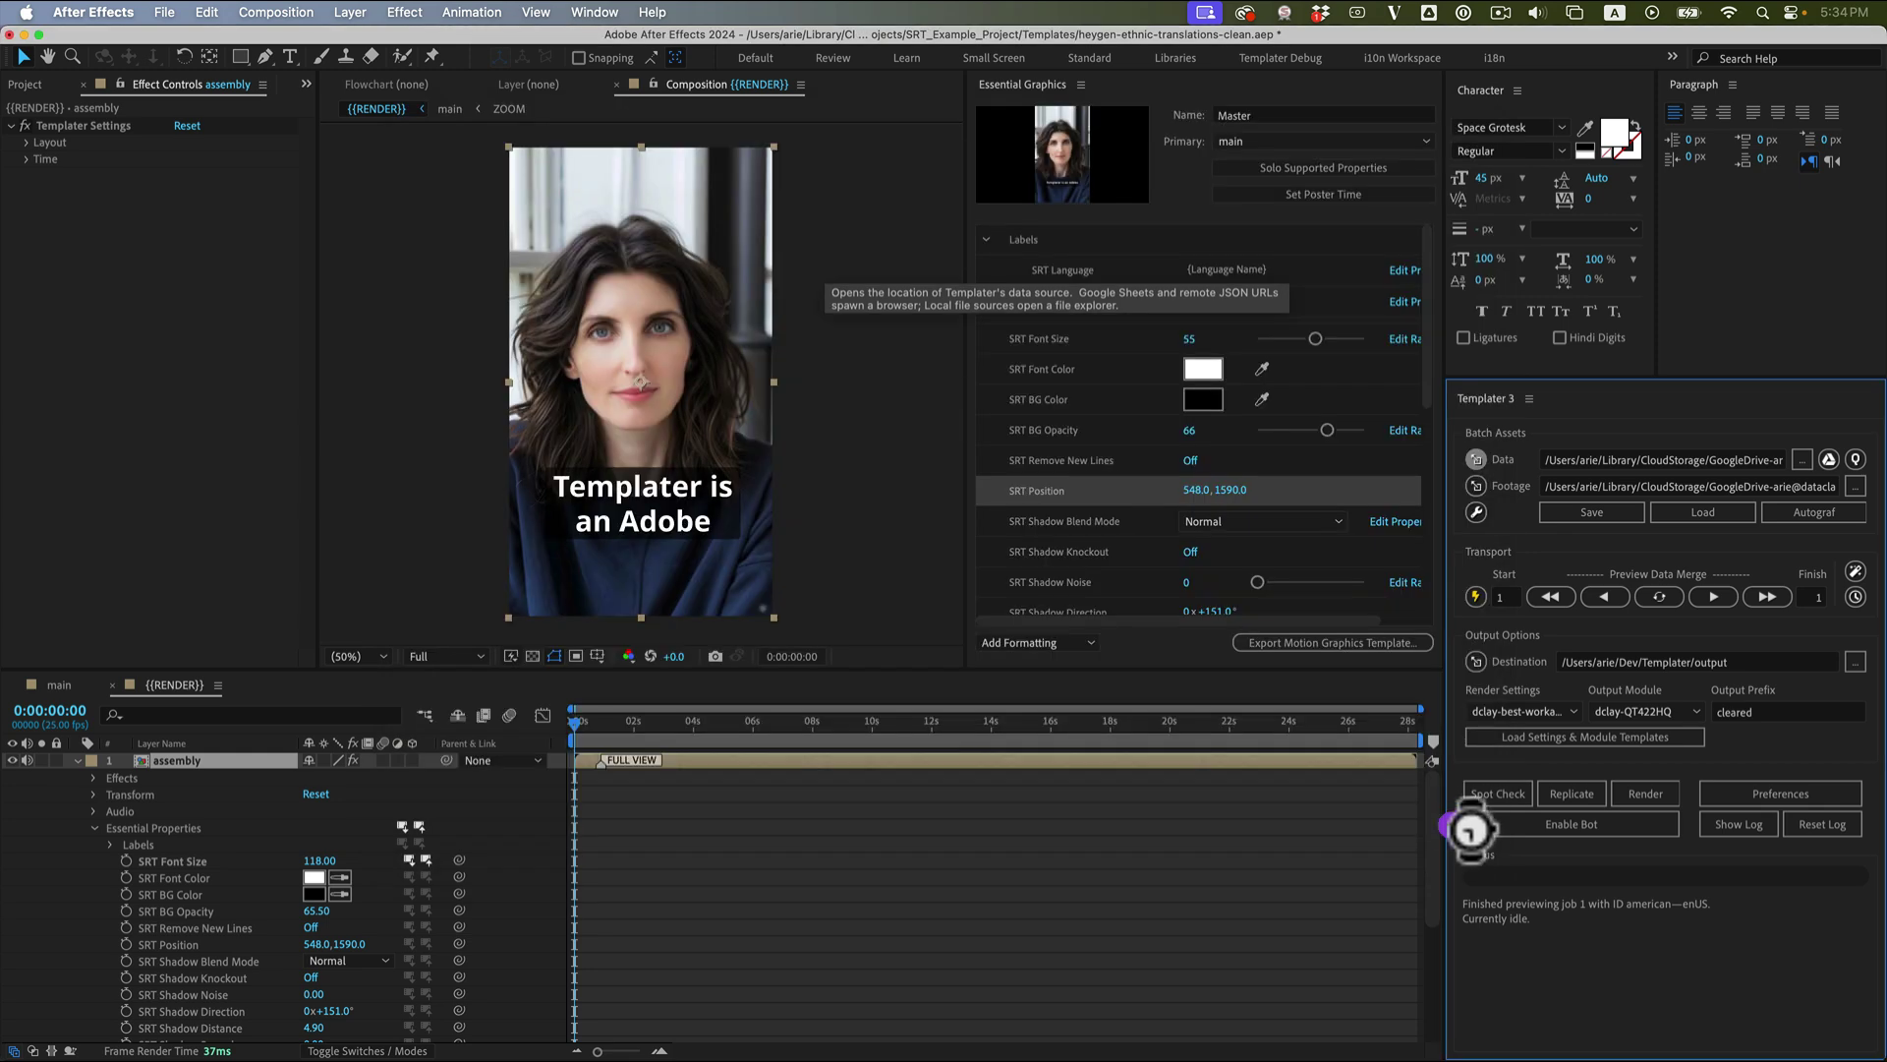
In Sublime Text, highlight the assembly@egp style block and the Labels key.
{"action": "key", "text": "super+Tab"}
{"action": "key", "text": "super+Tab"}
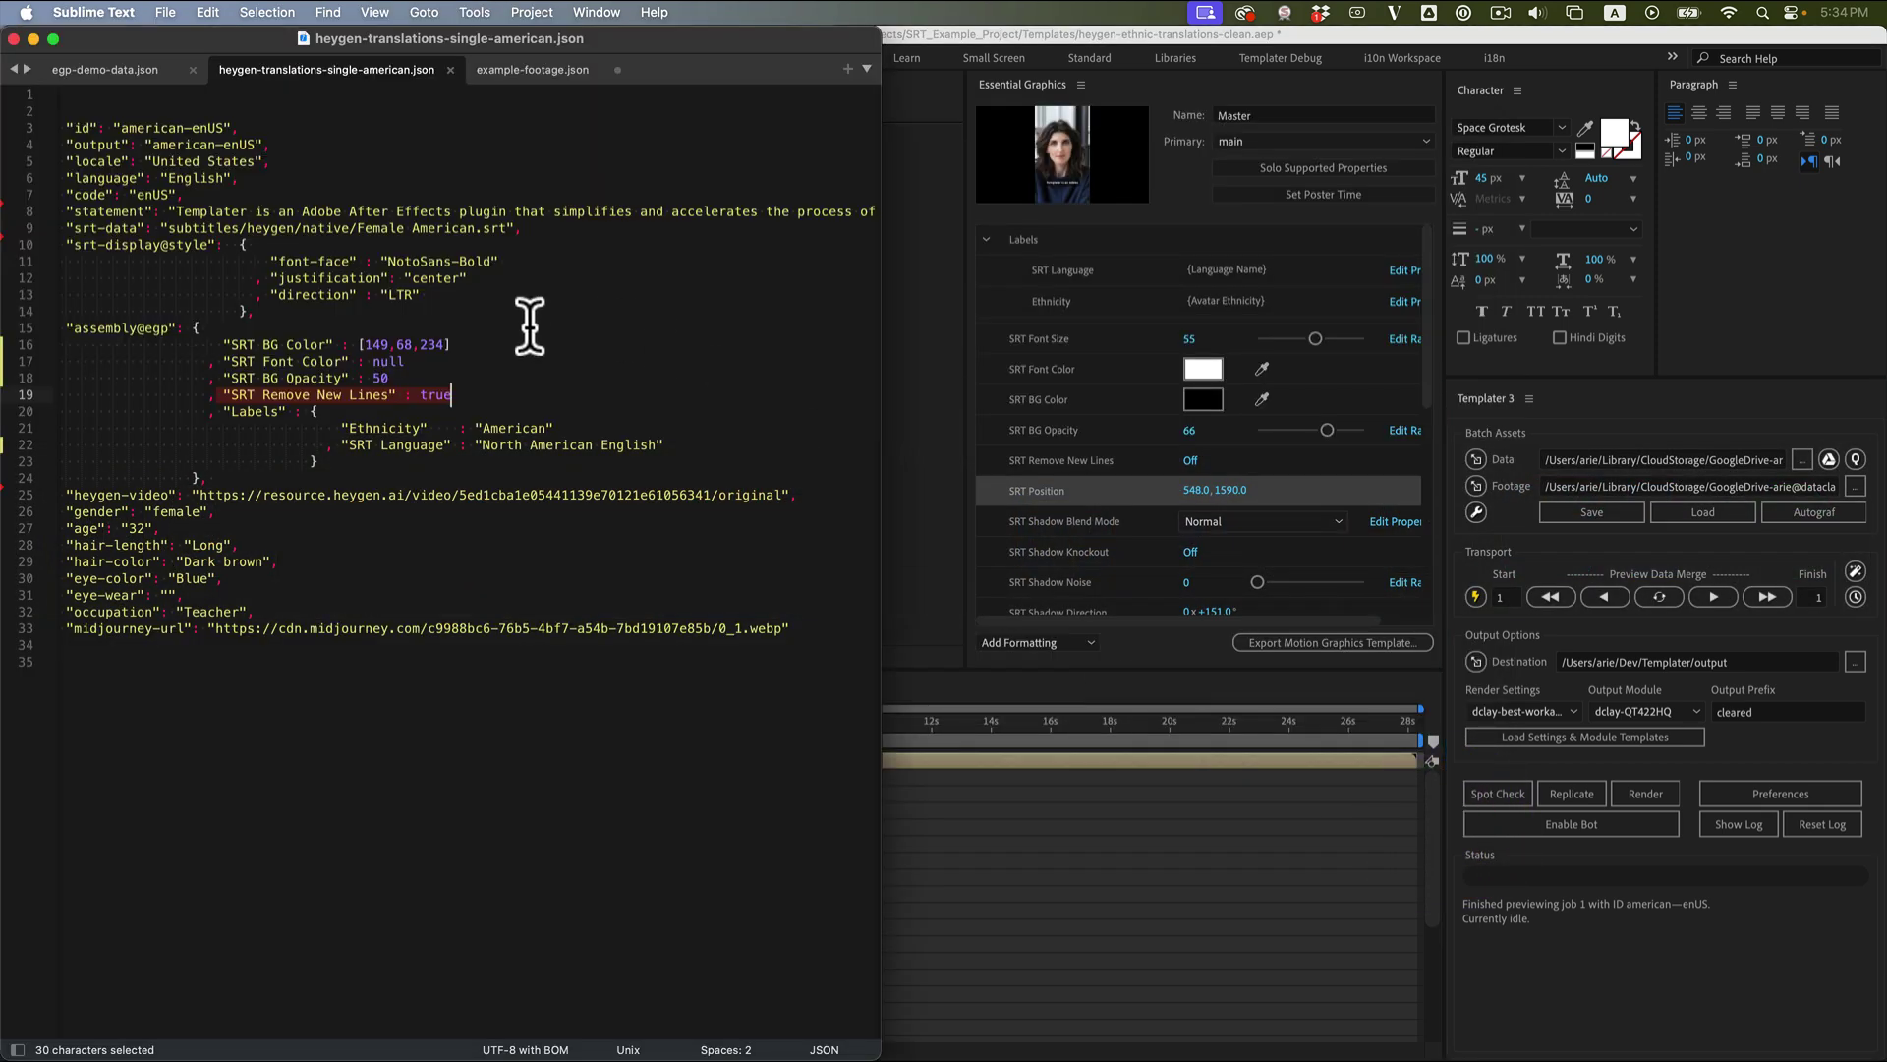
{"action": "left_click", "coordinate": [530, 327]}
{"action": "left_click", "coordinate": [285, 474]}
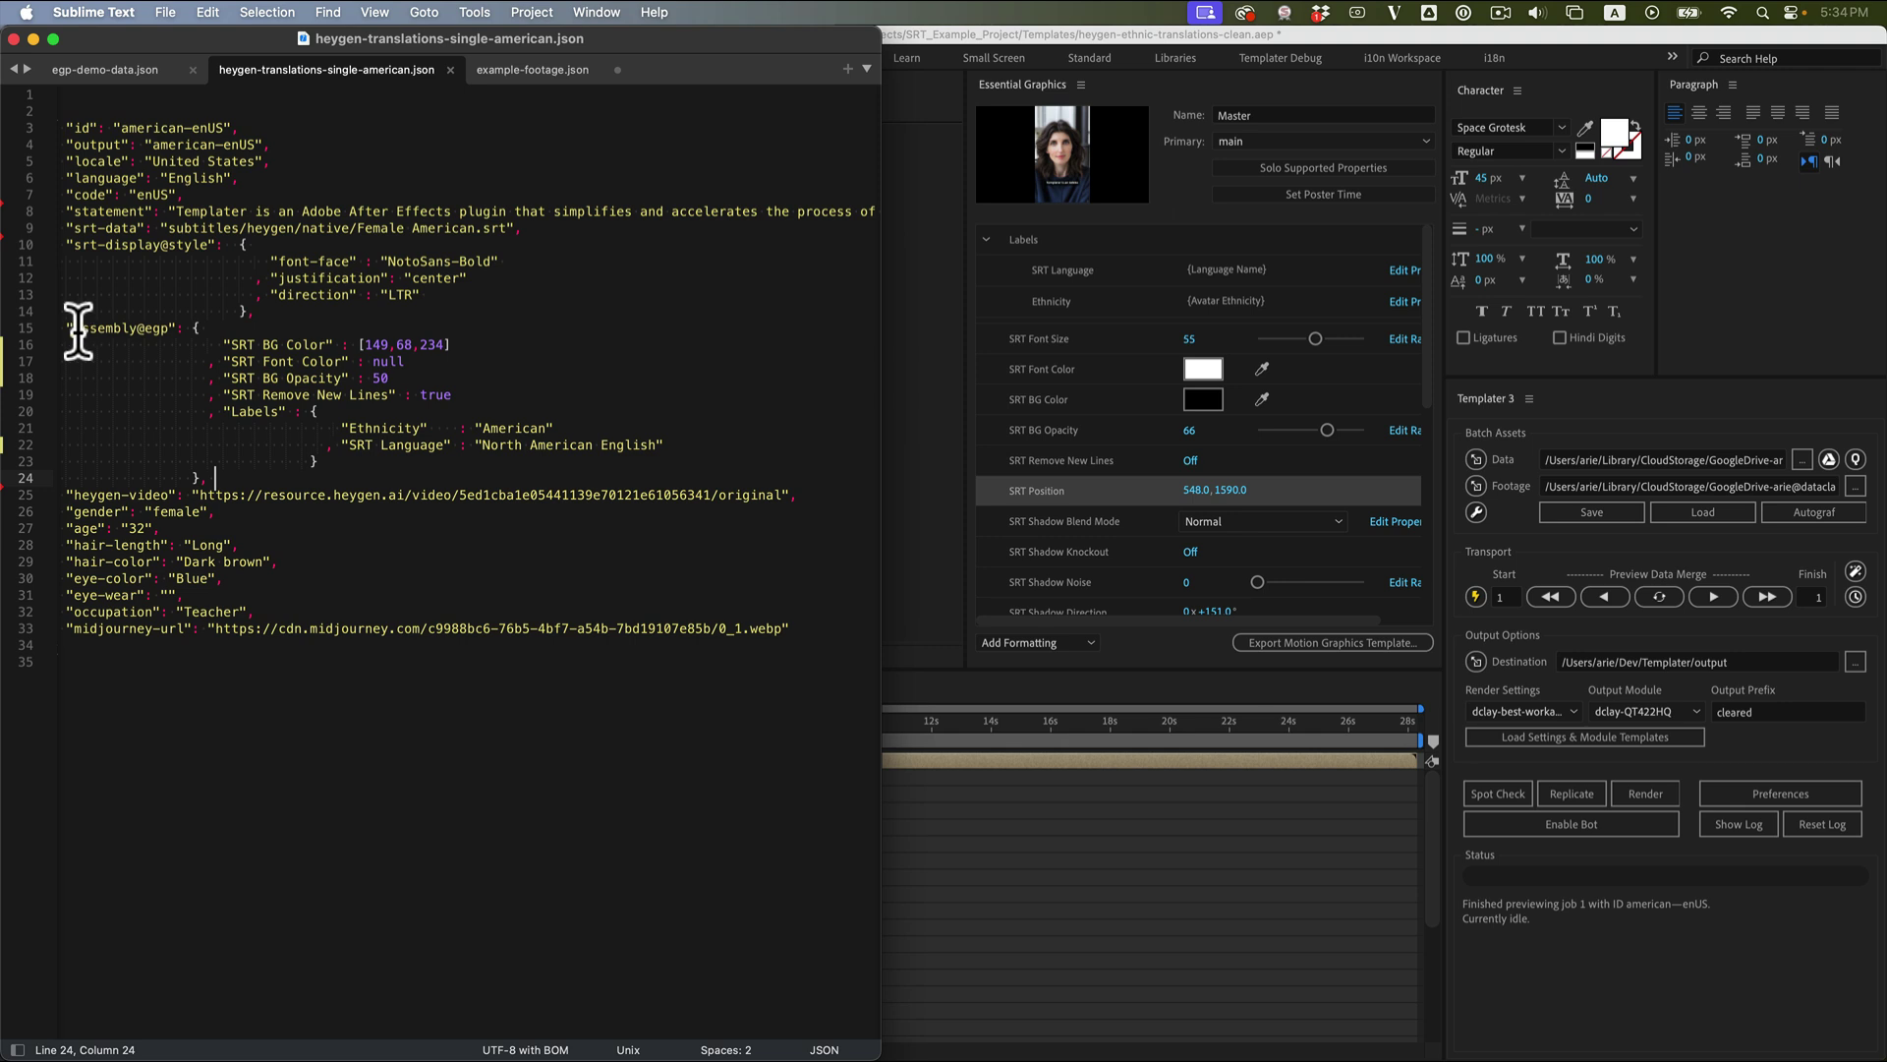
{"action": "left_click_drag", "start_coordinate": [67, 327], "coordinate": [169, 328]}
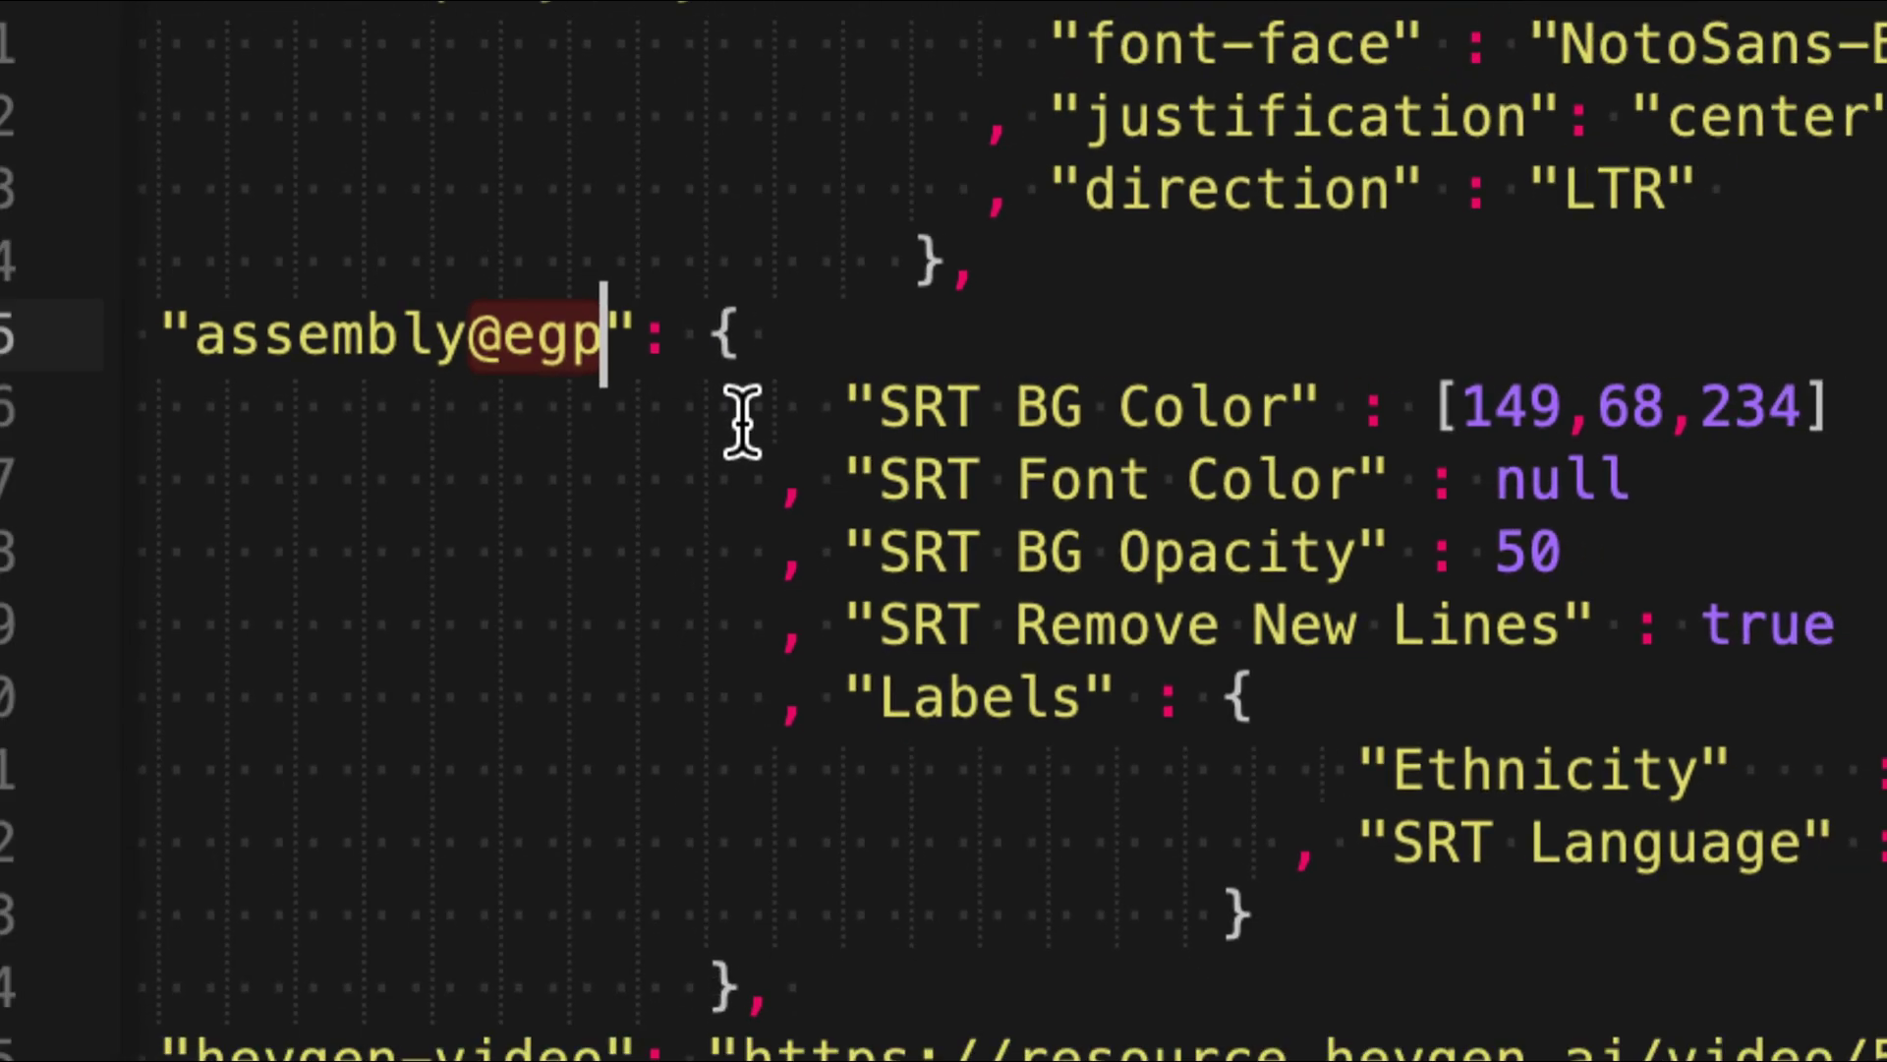
{"action": "left_click_drag", "start_coordinate": [727, 351], "coordinate": [770, 917]}
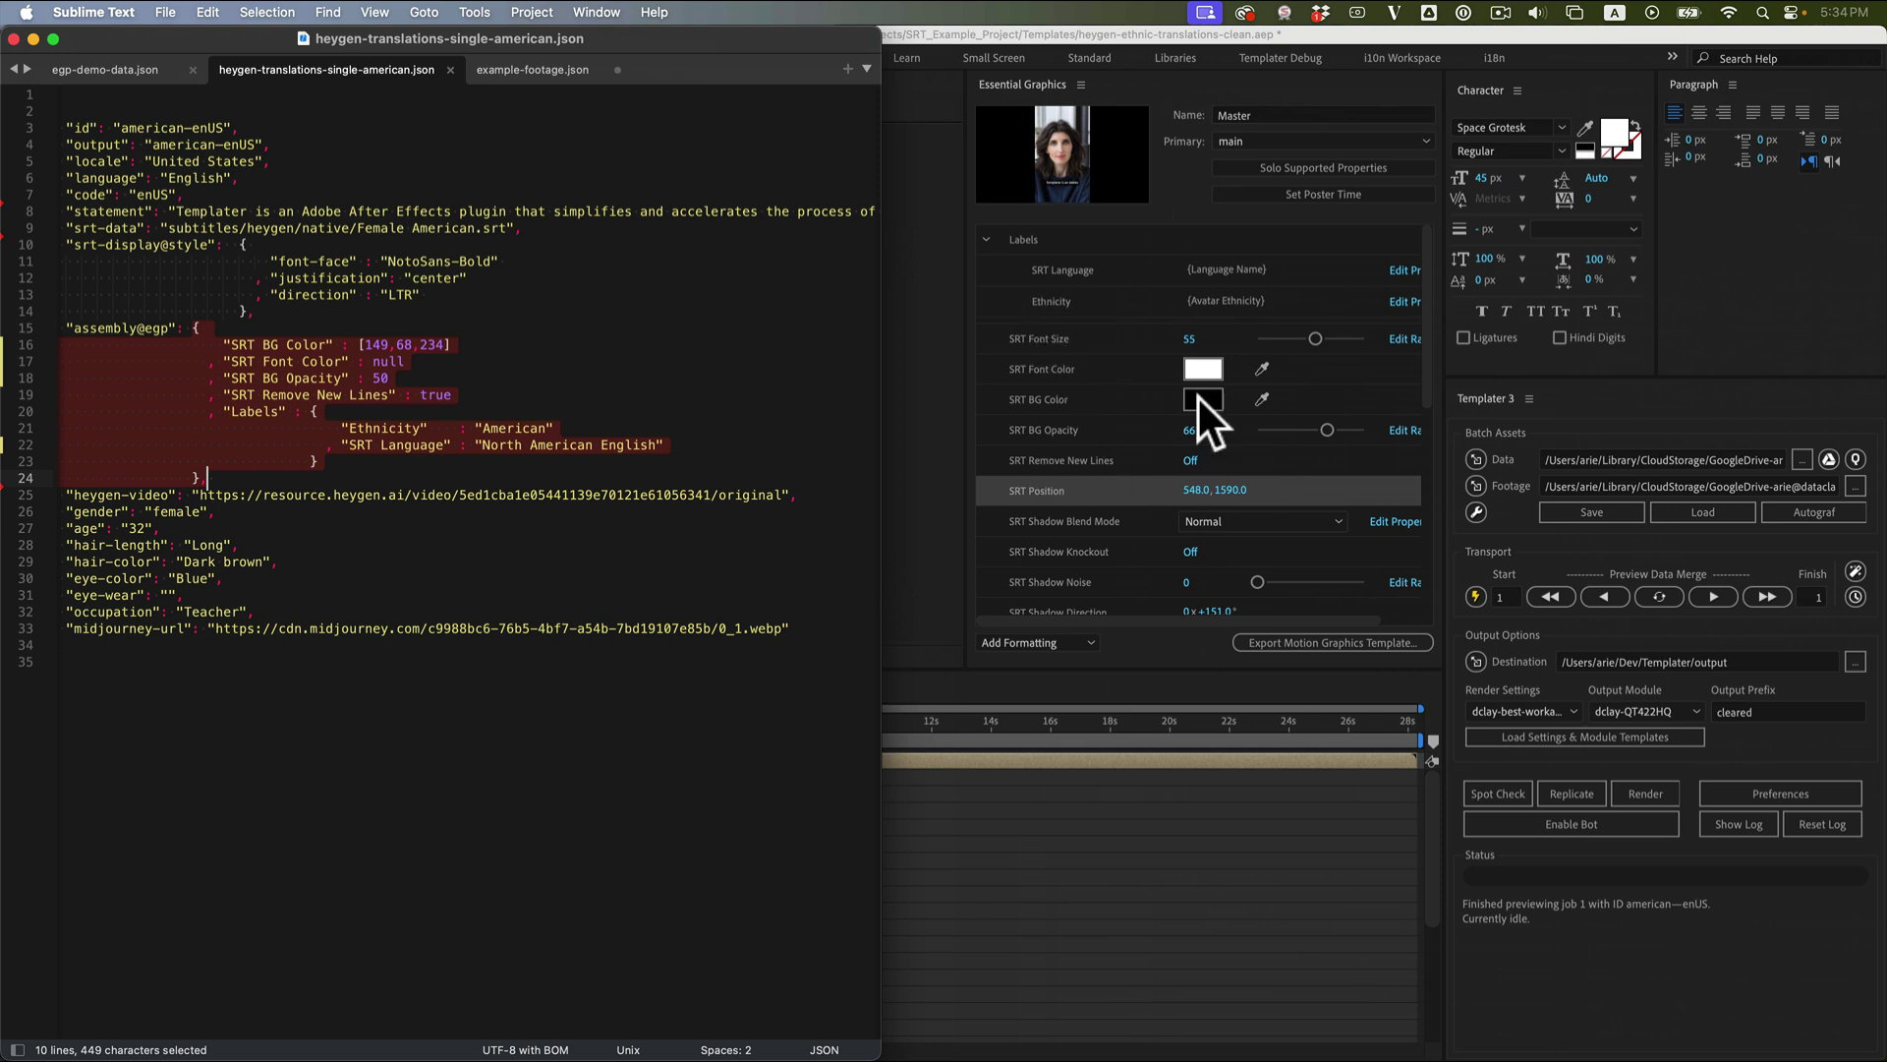
{"action": "left_click", "coordinate": [192, 343]}
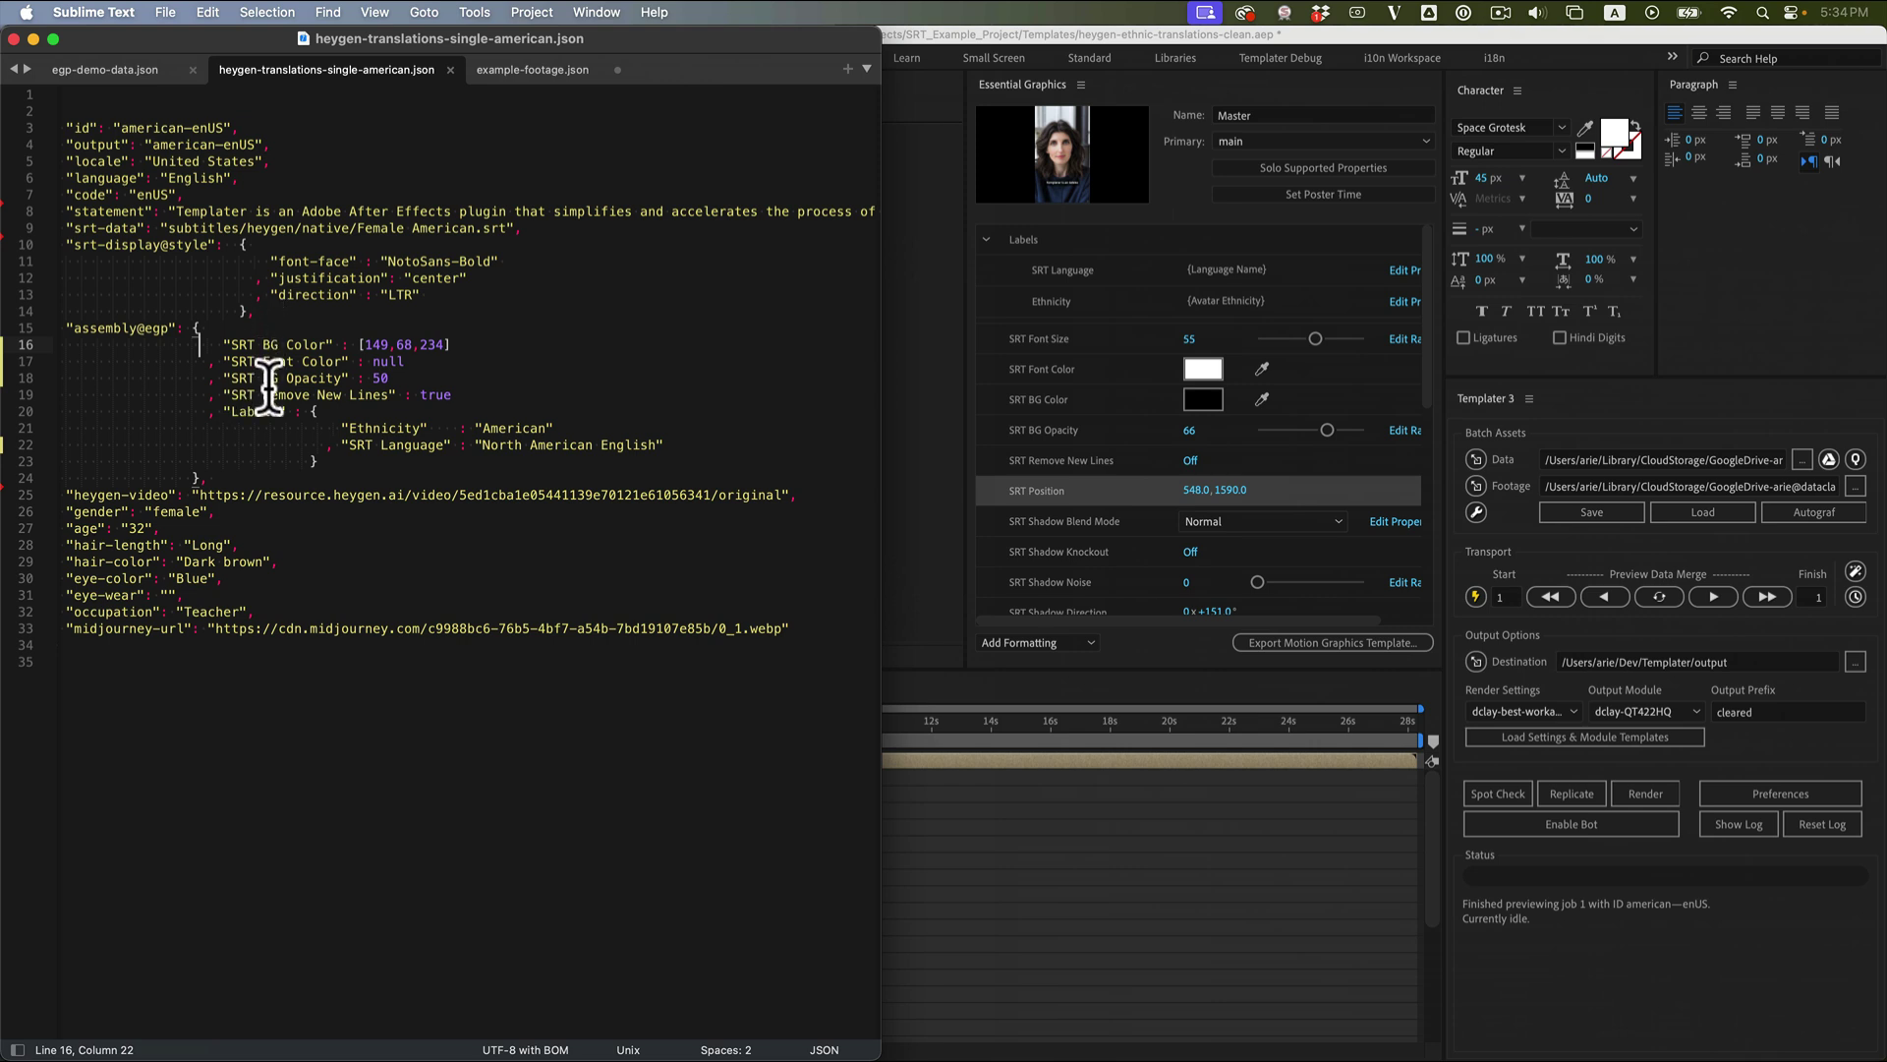
{"action": "left_click_drag", "start_coordinate": [221, 410], "coordinate": [290, 411]}
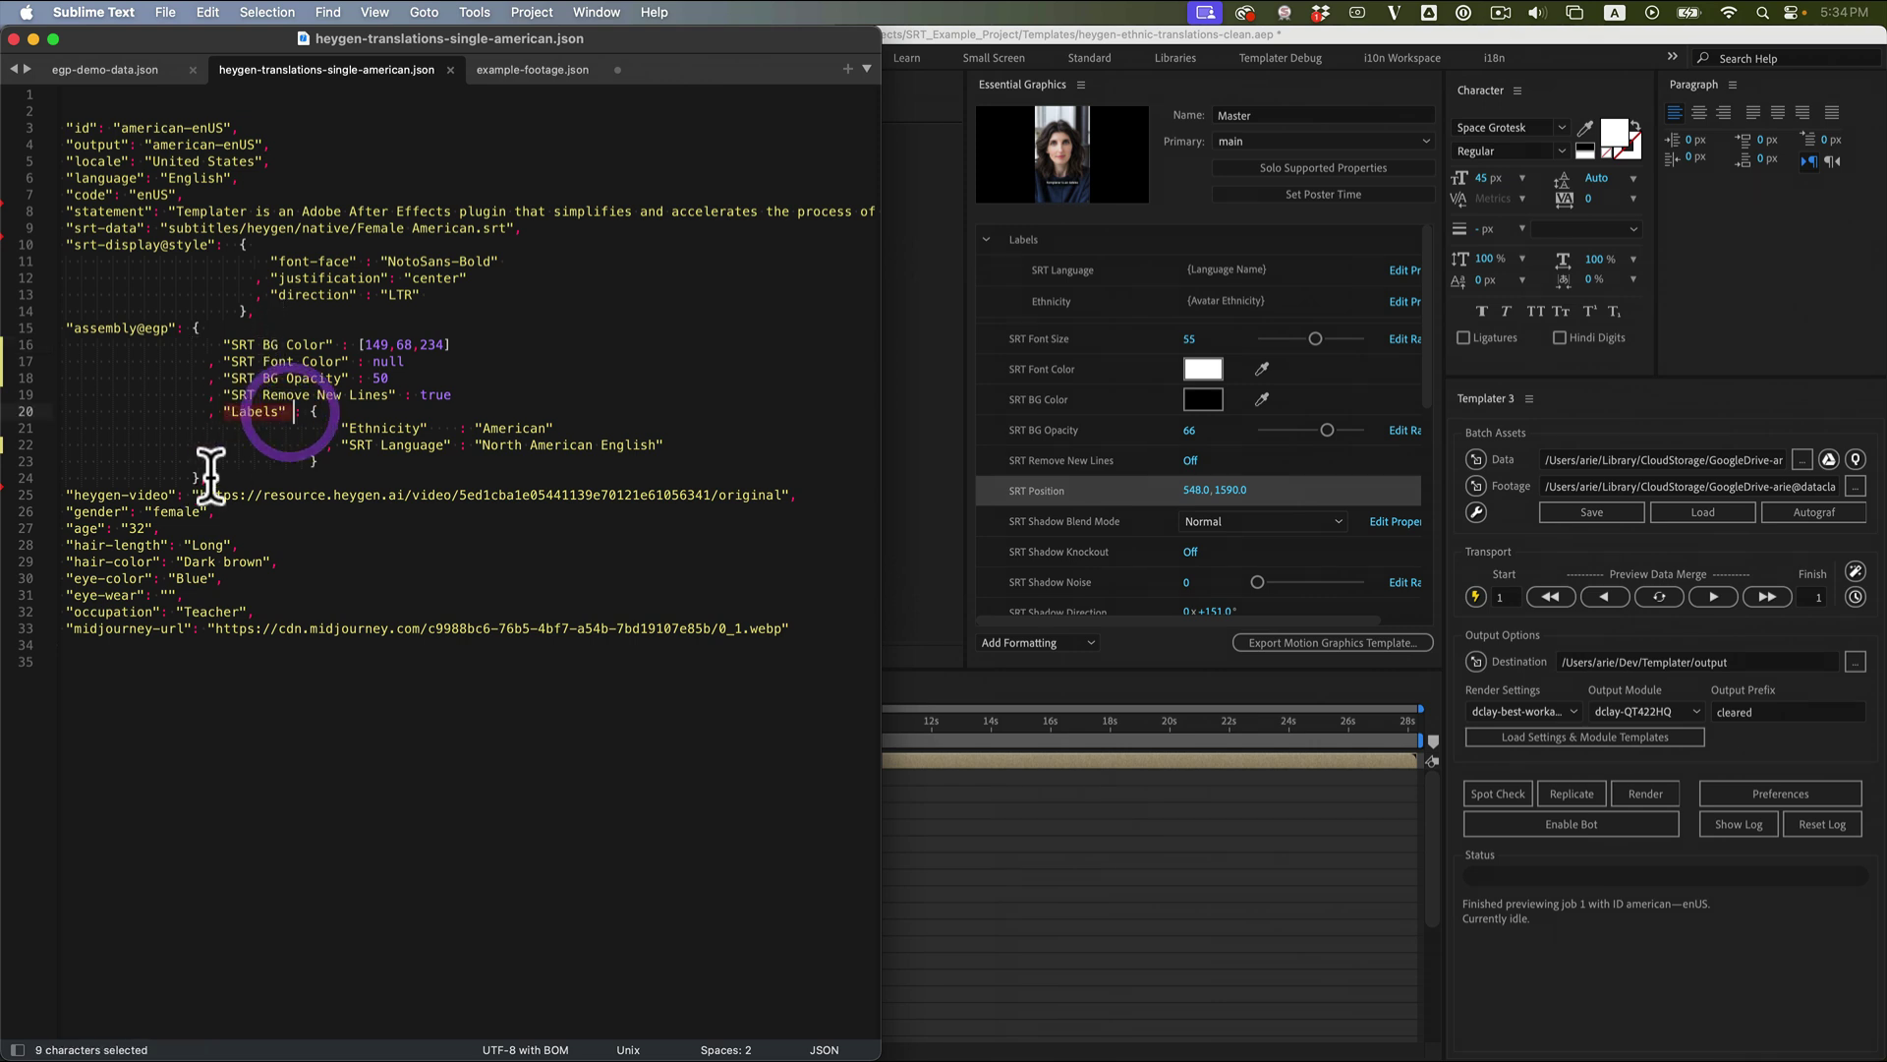
In After Effects, collapse and re-expand the Labels property group.
{"action": "left_click", "coordinate": [1085, 238]}
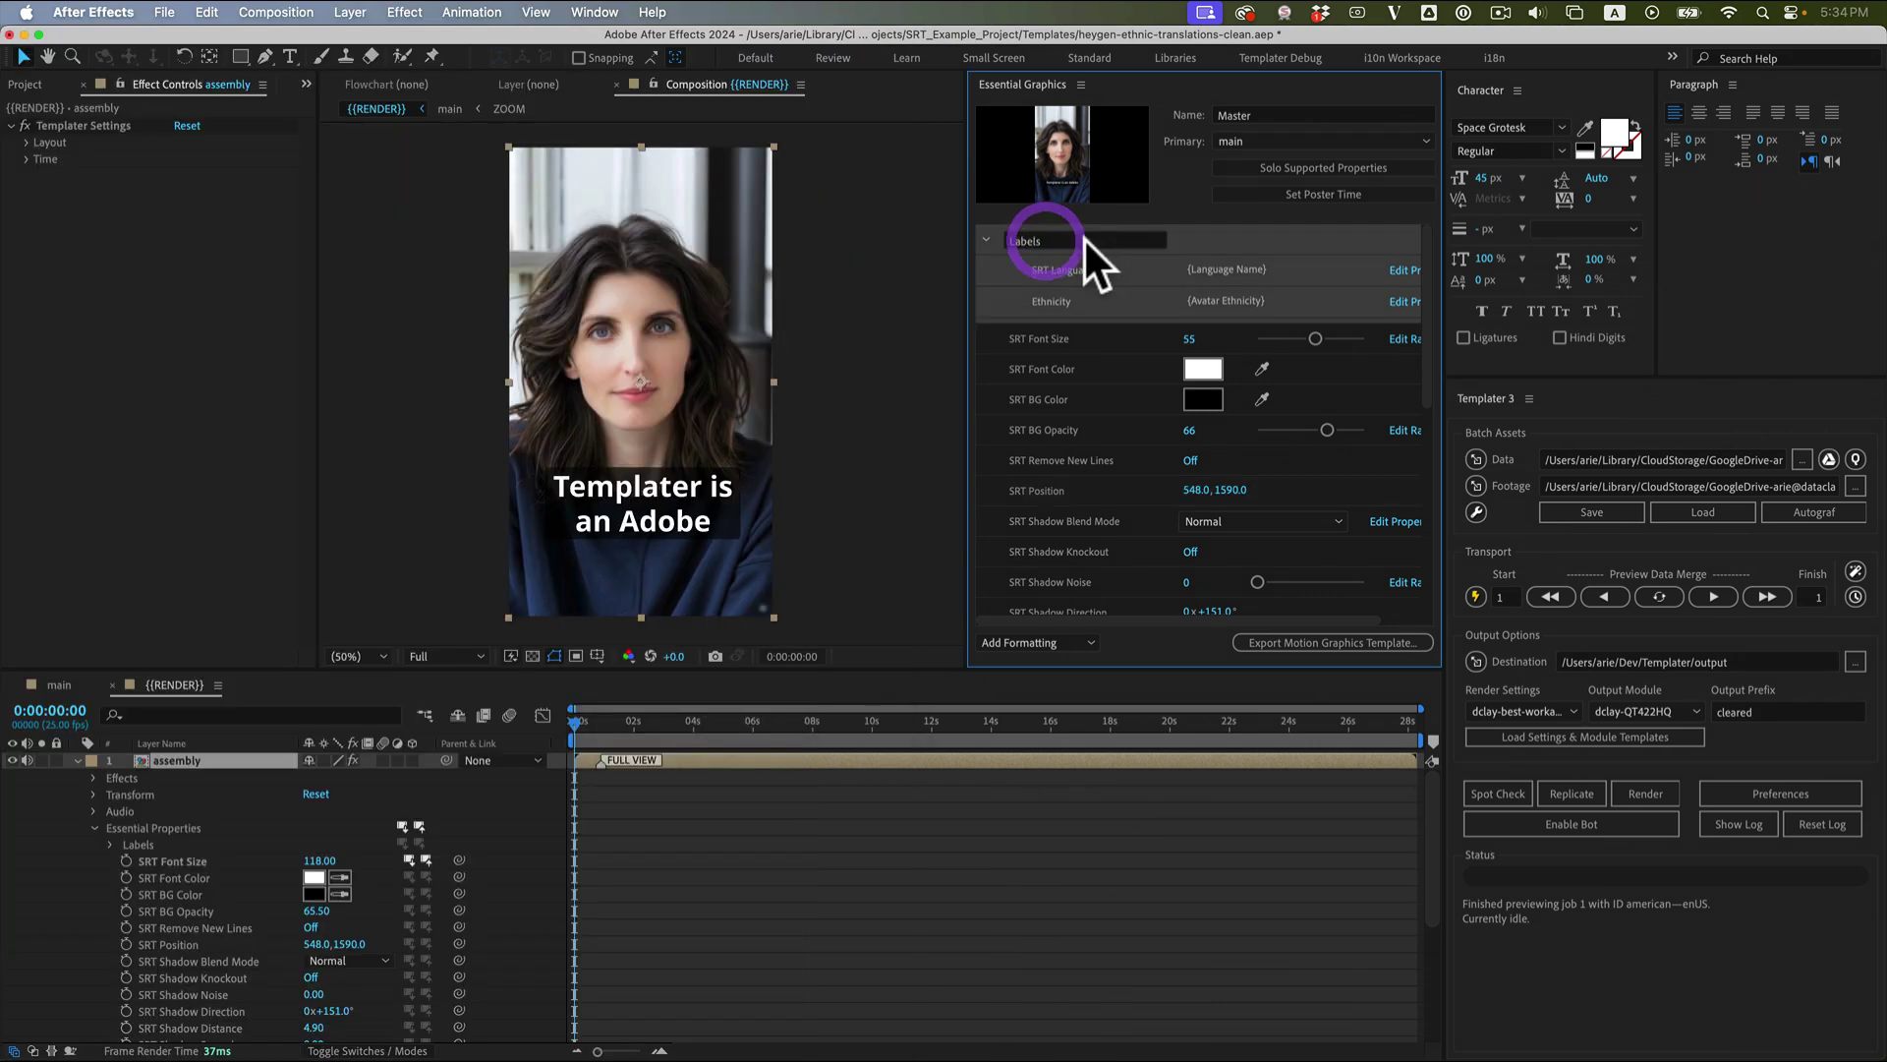
{"action": "left_click", "coordinate": [987, 239]}
{"action": "left_click", "coordinate": [987, 237]}
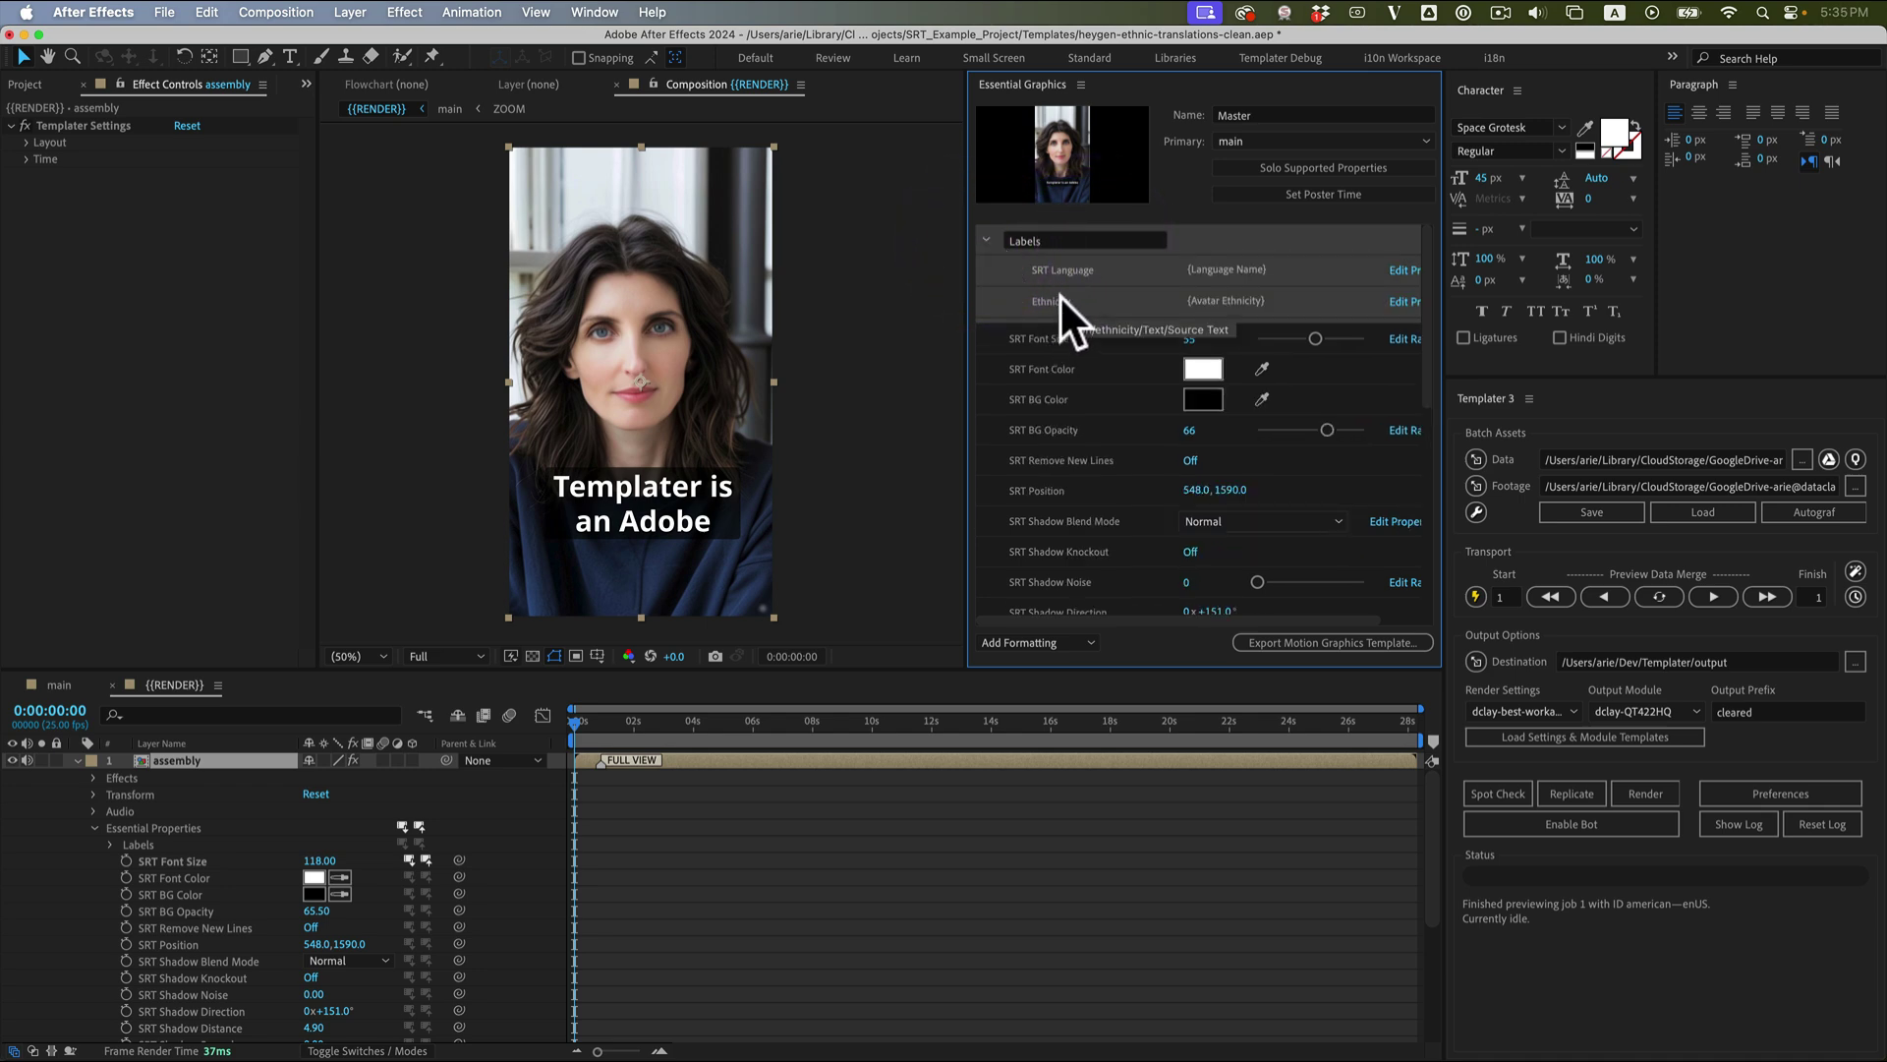
{"action": "key", "text": "super+Tab"}
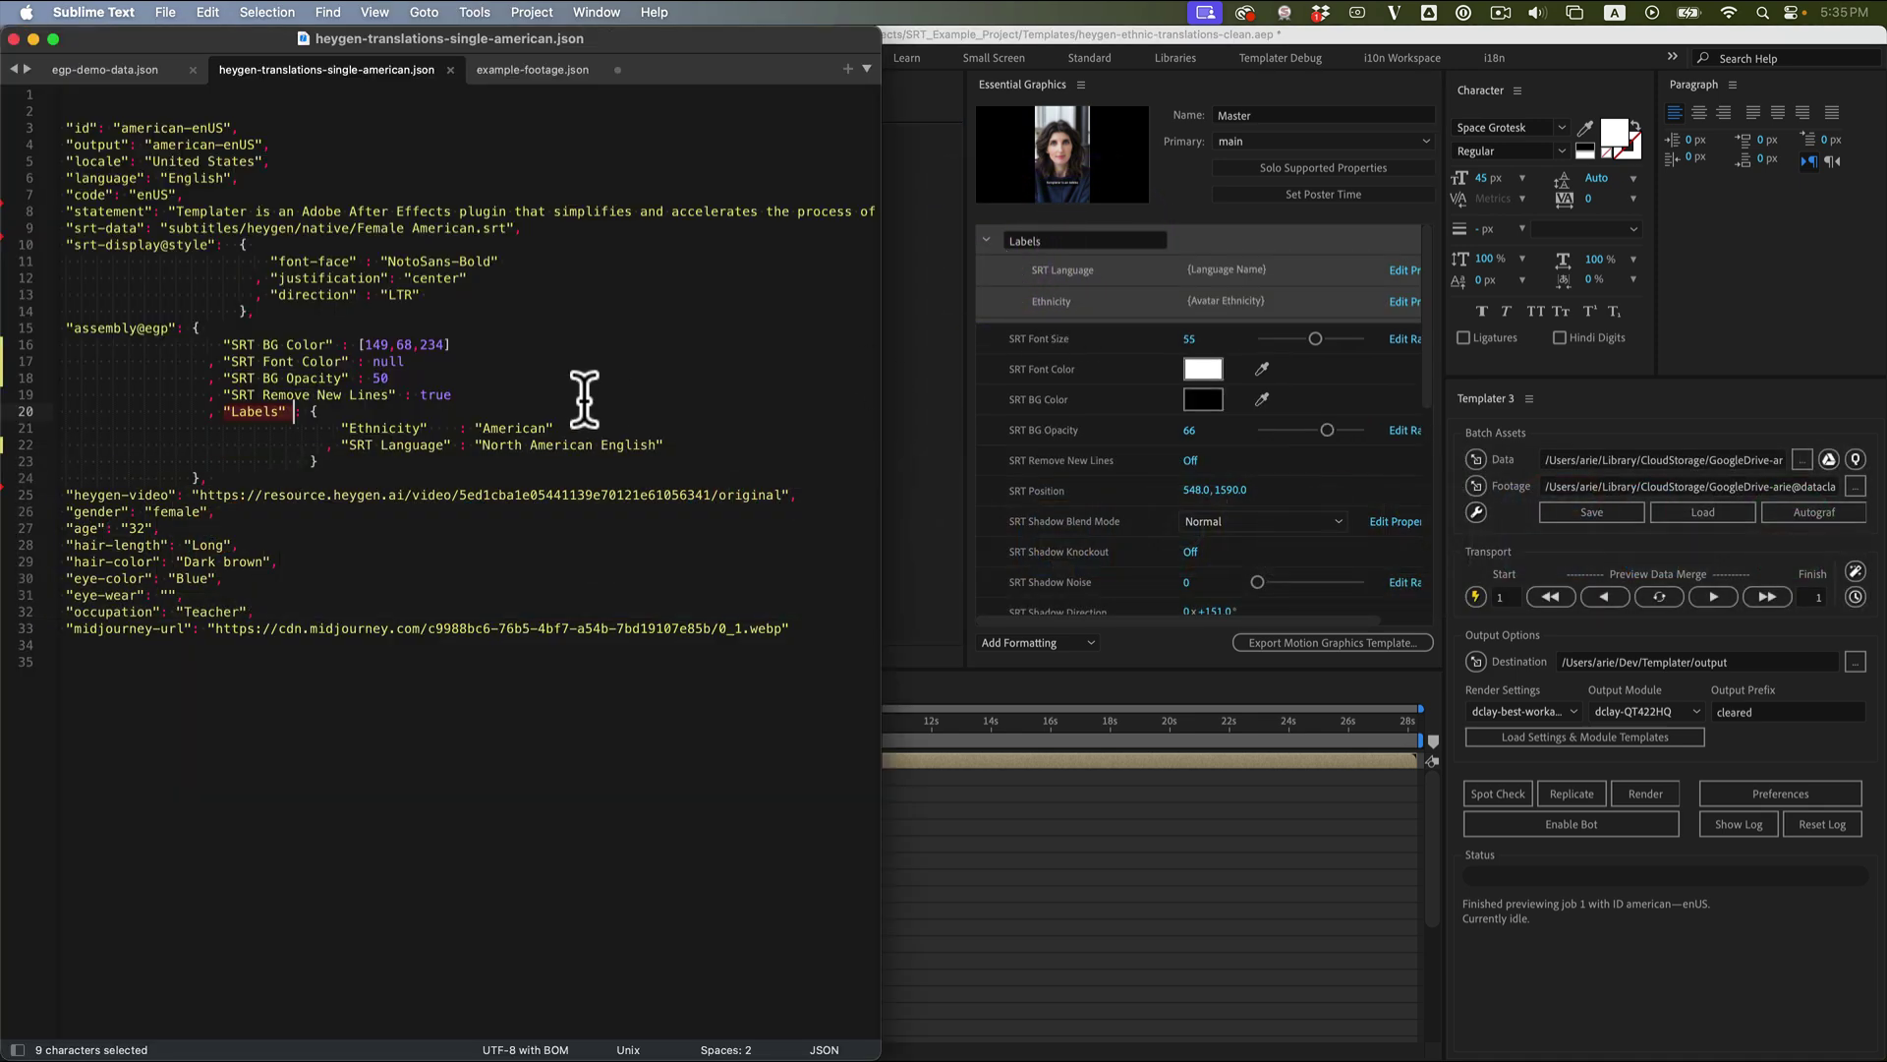
Highlight the Ethnicity and SRT Language entries and the assembly@egp key in the JSON.
{"action": "left_click", "coordinate": [275, 419]}
{"action": "left_click_drag", "start_coordinate": [340, 429], "coordinate": [668, 444]}
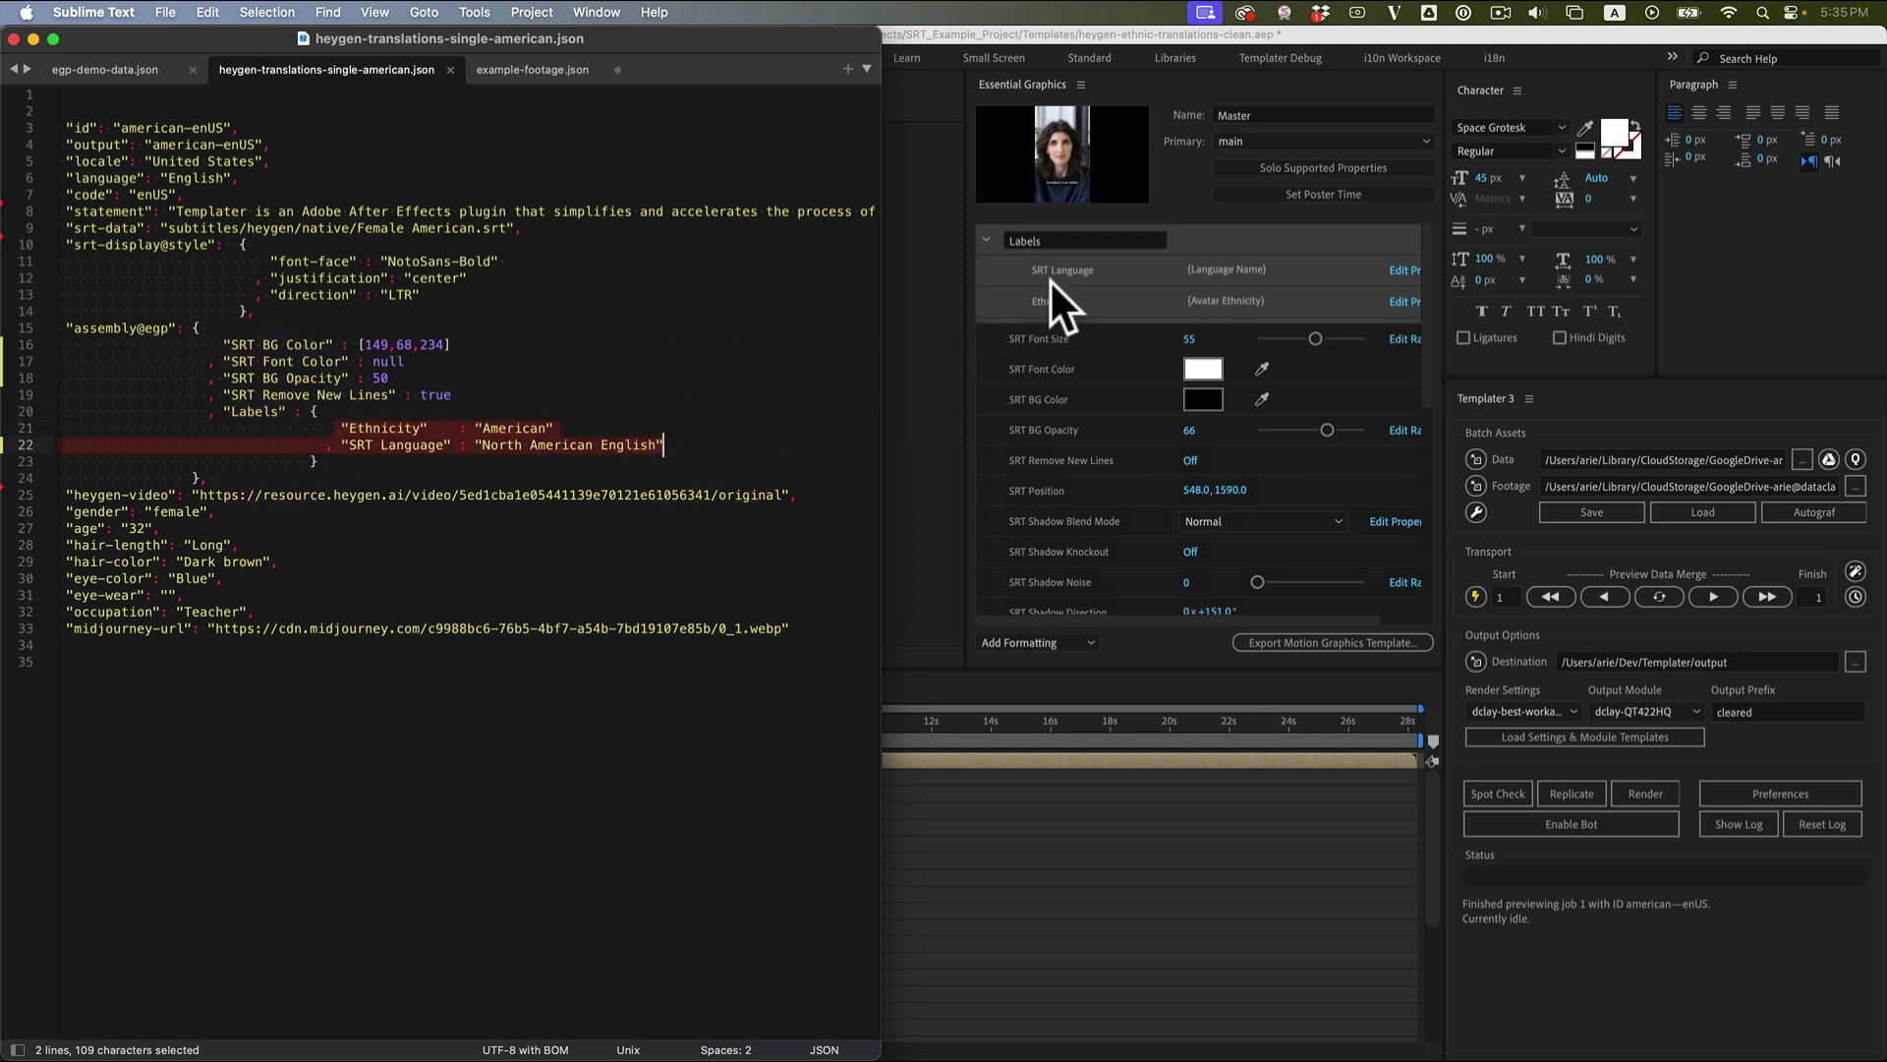
{"action": "left_click", "coordinate": [513, 357]}
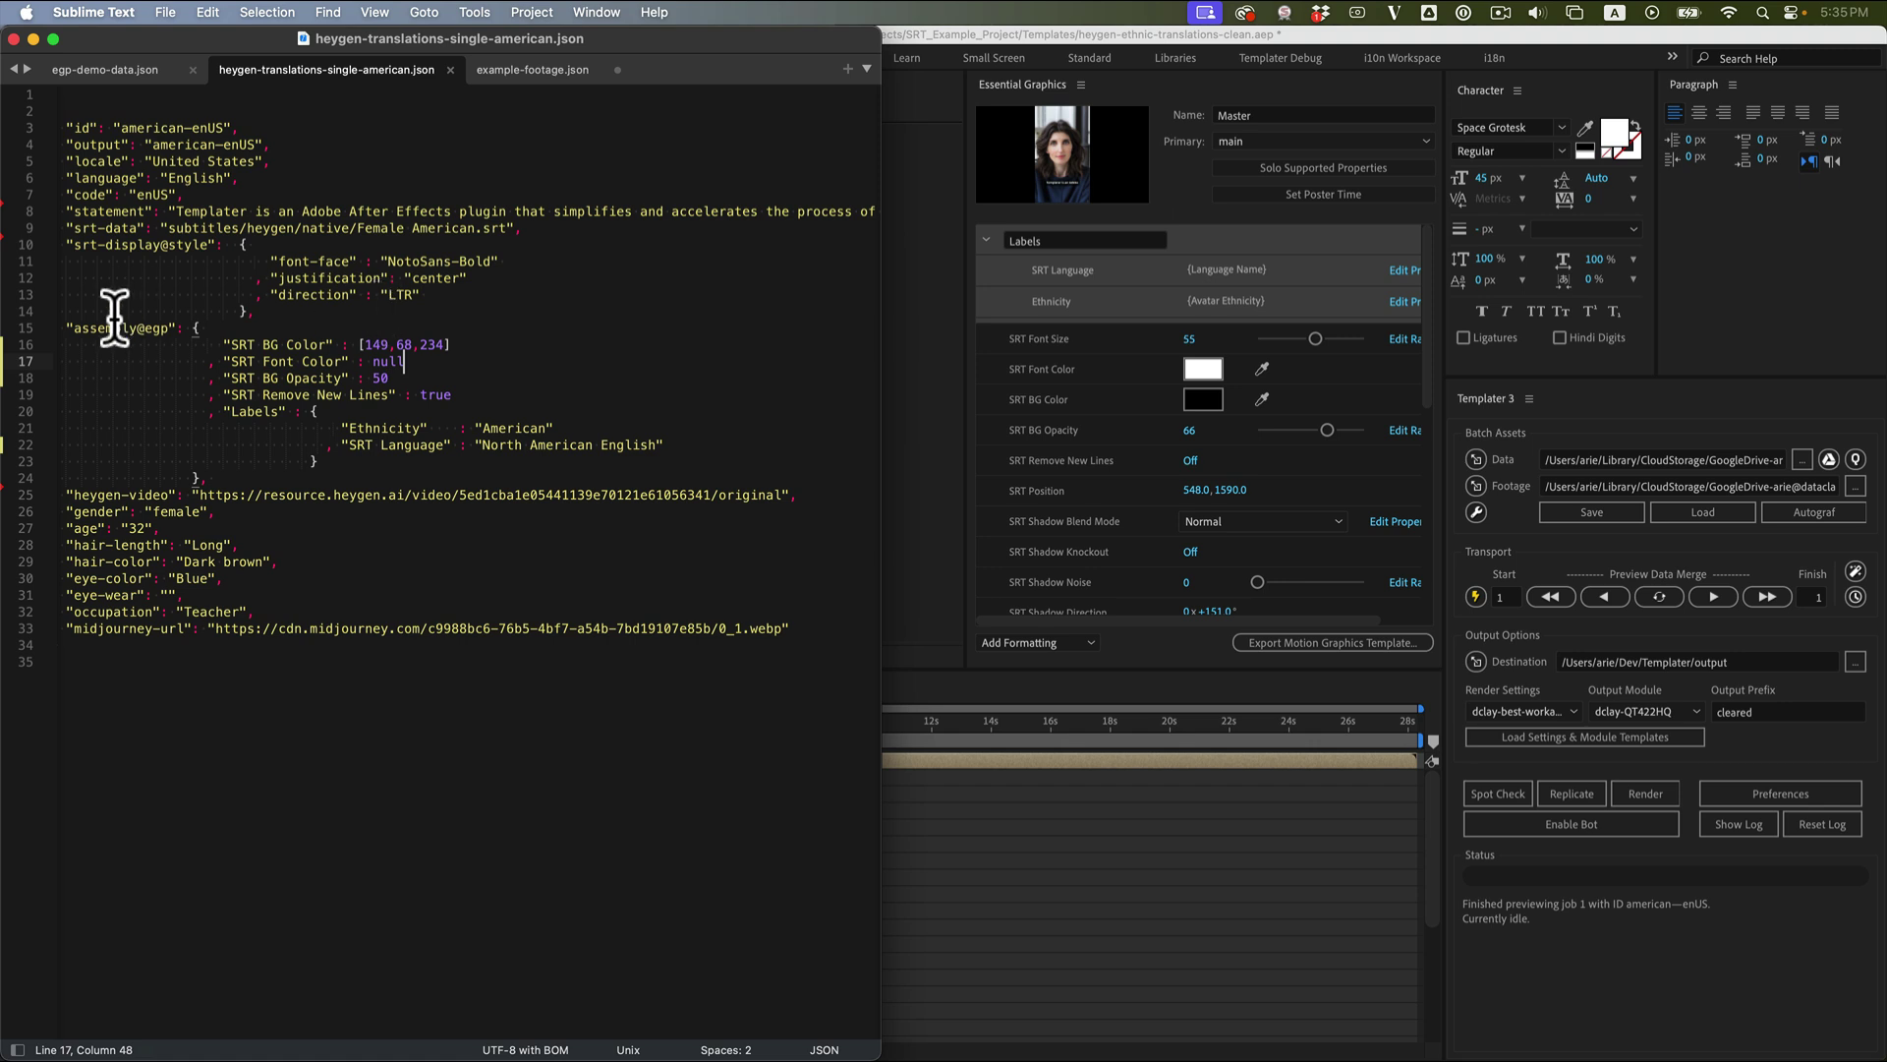
{"action": "left_click_drag", "start_coordinate": [70, 327], "coordinate": [143, 328]}
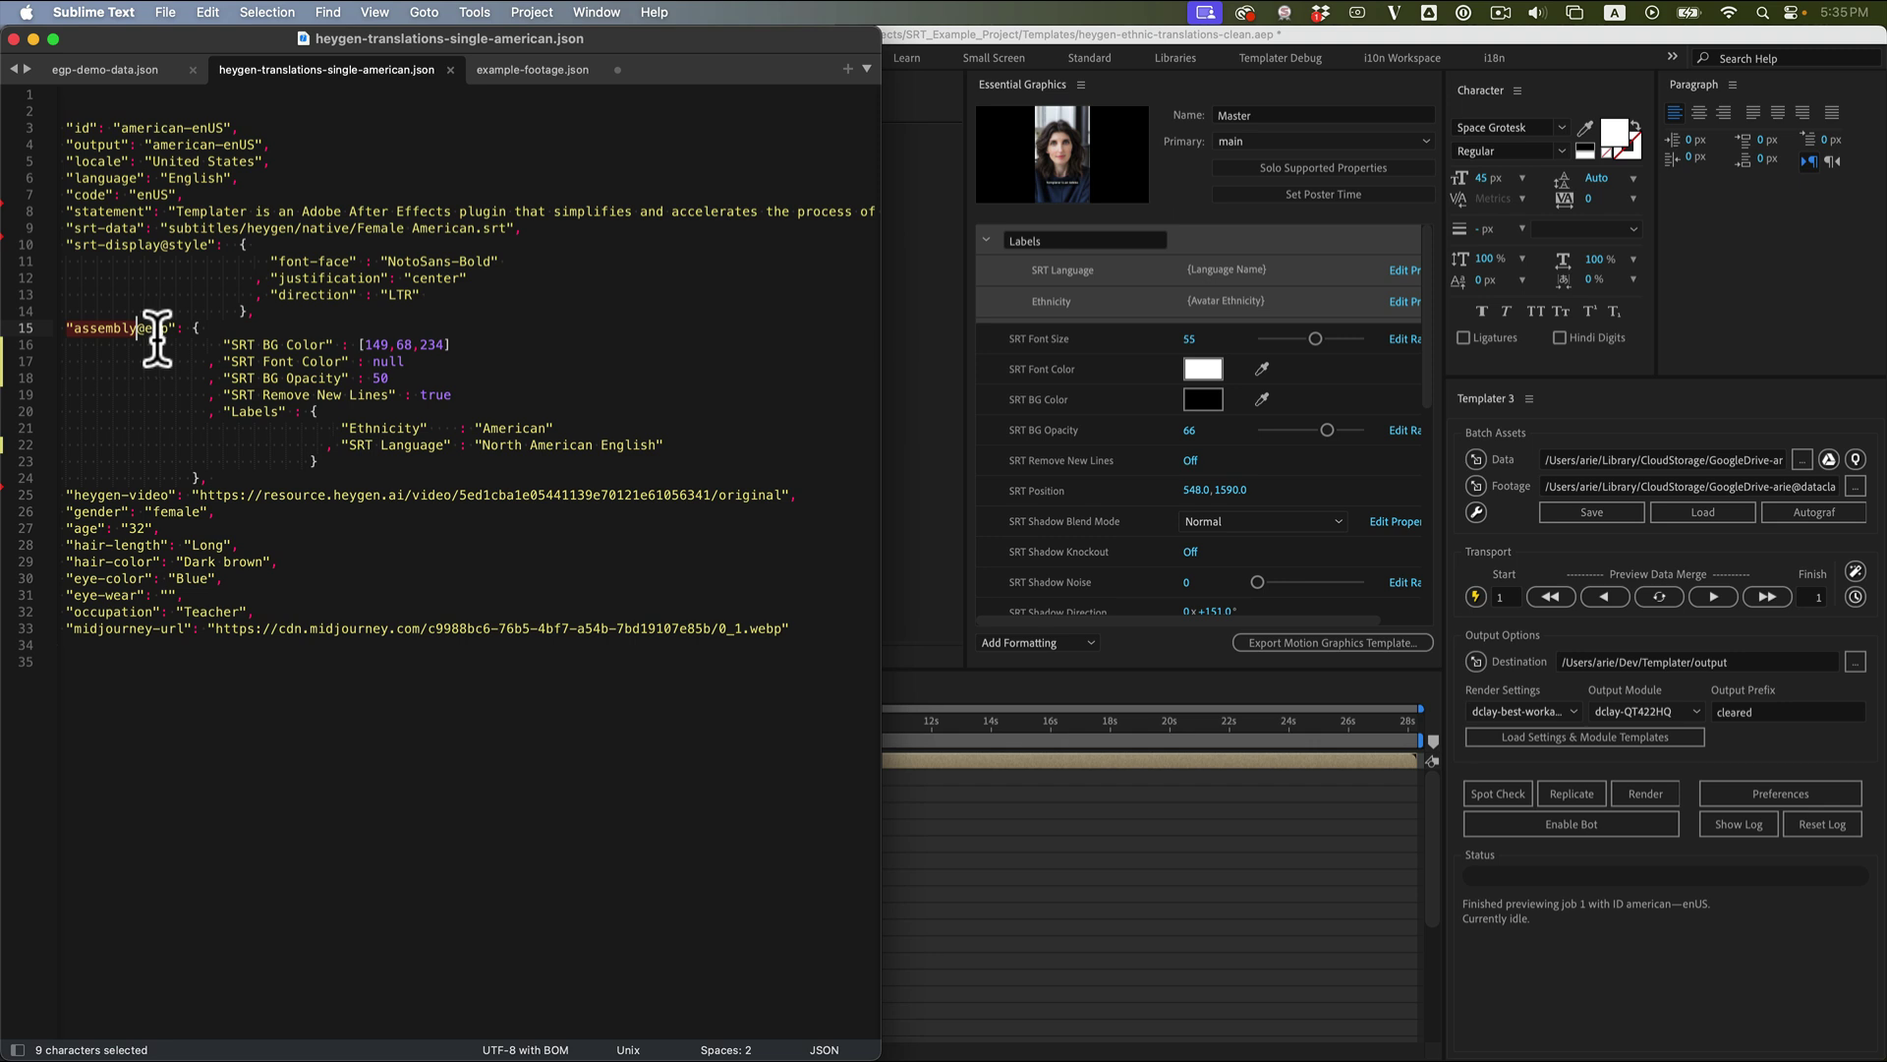
{"action": "left_click", "coordinate": [144, 327]}
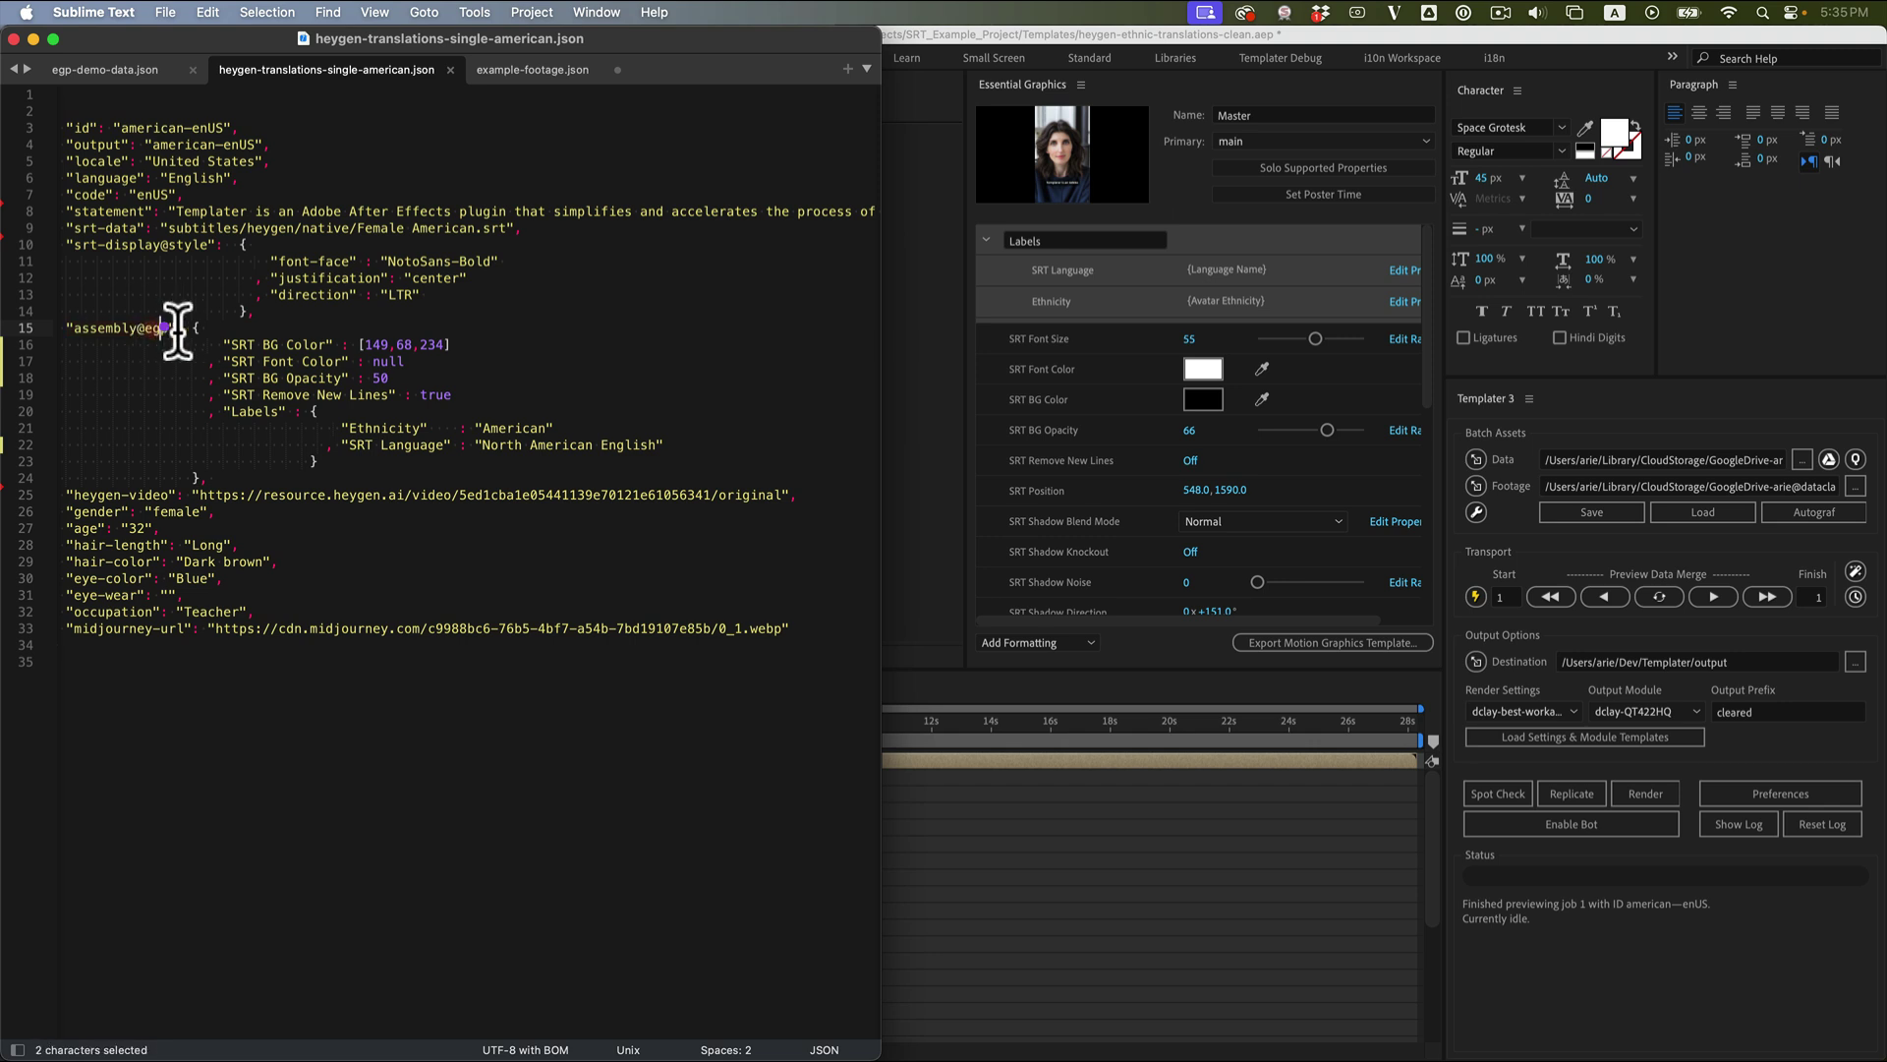
{"action": "left_click_drag", "start_coordinate": [153, 327], "coordinate": [134, 332]}
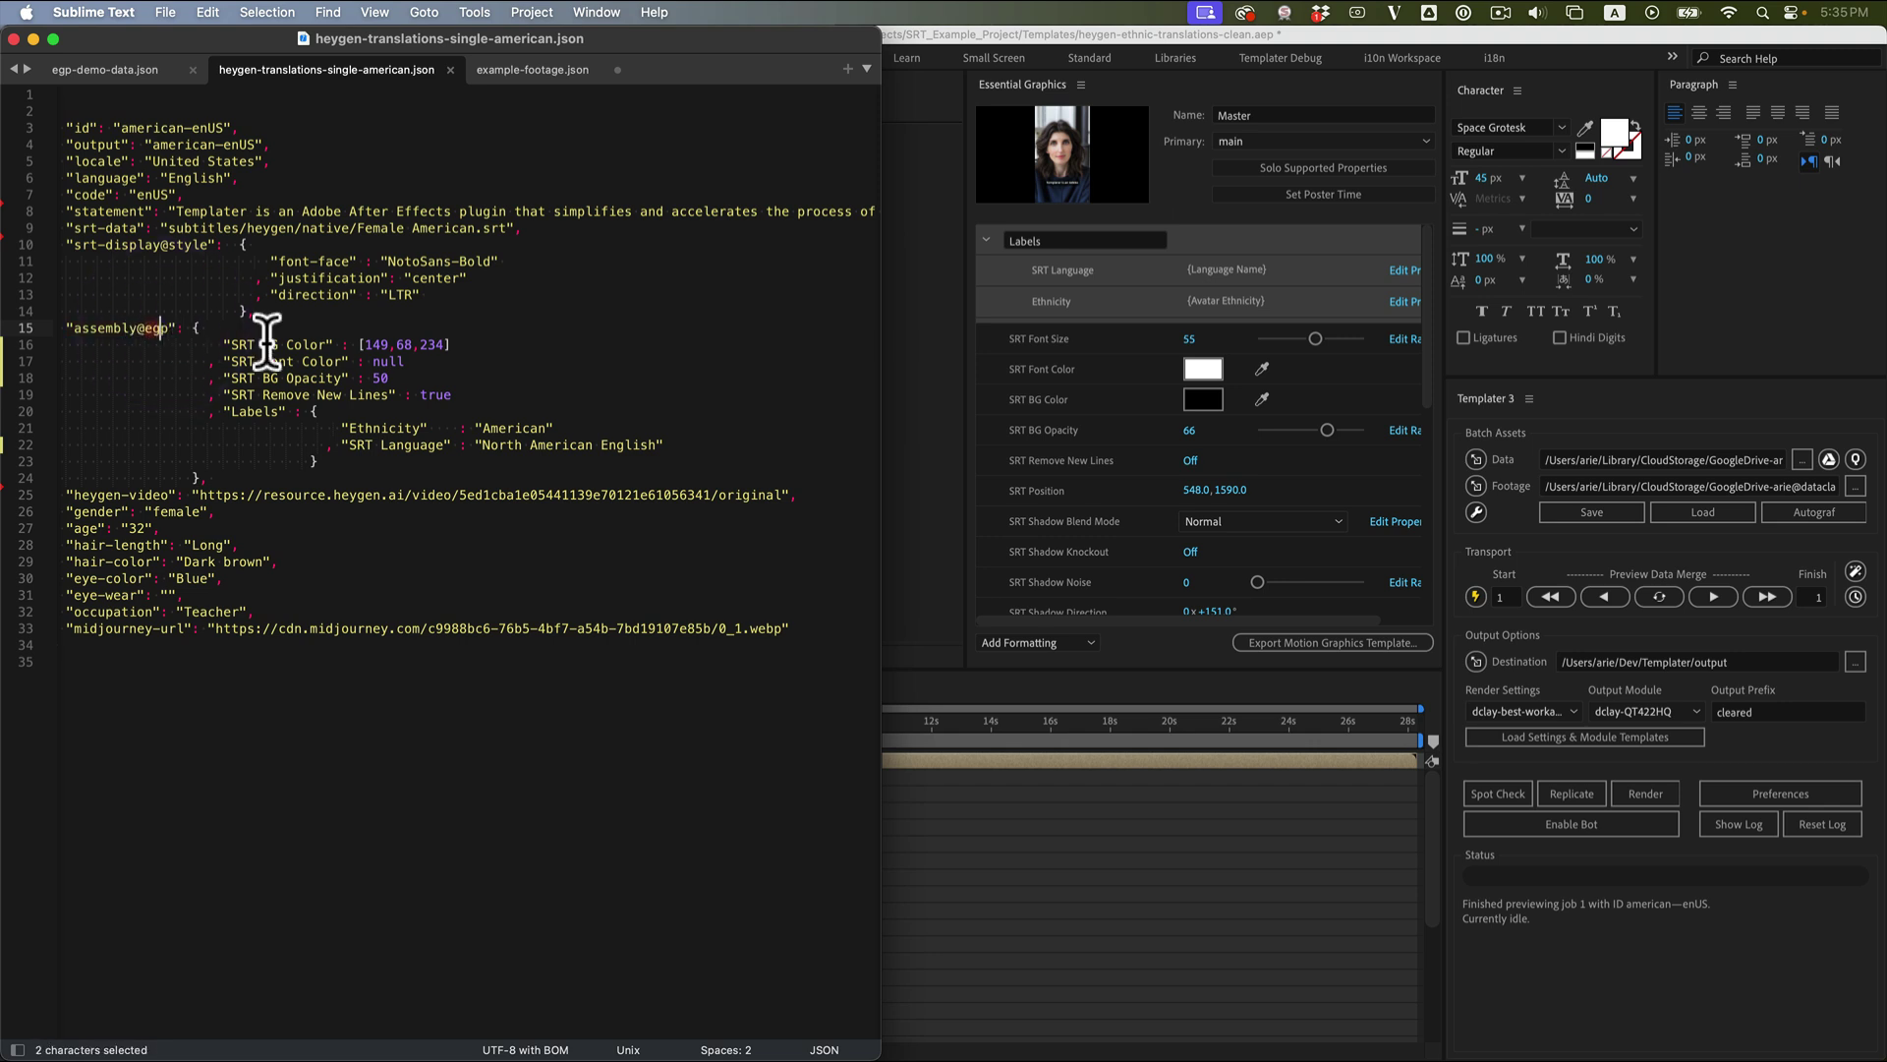
{"action": "left_click", "coordinate": [915, 320]}
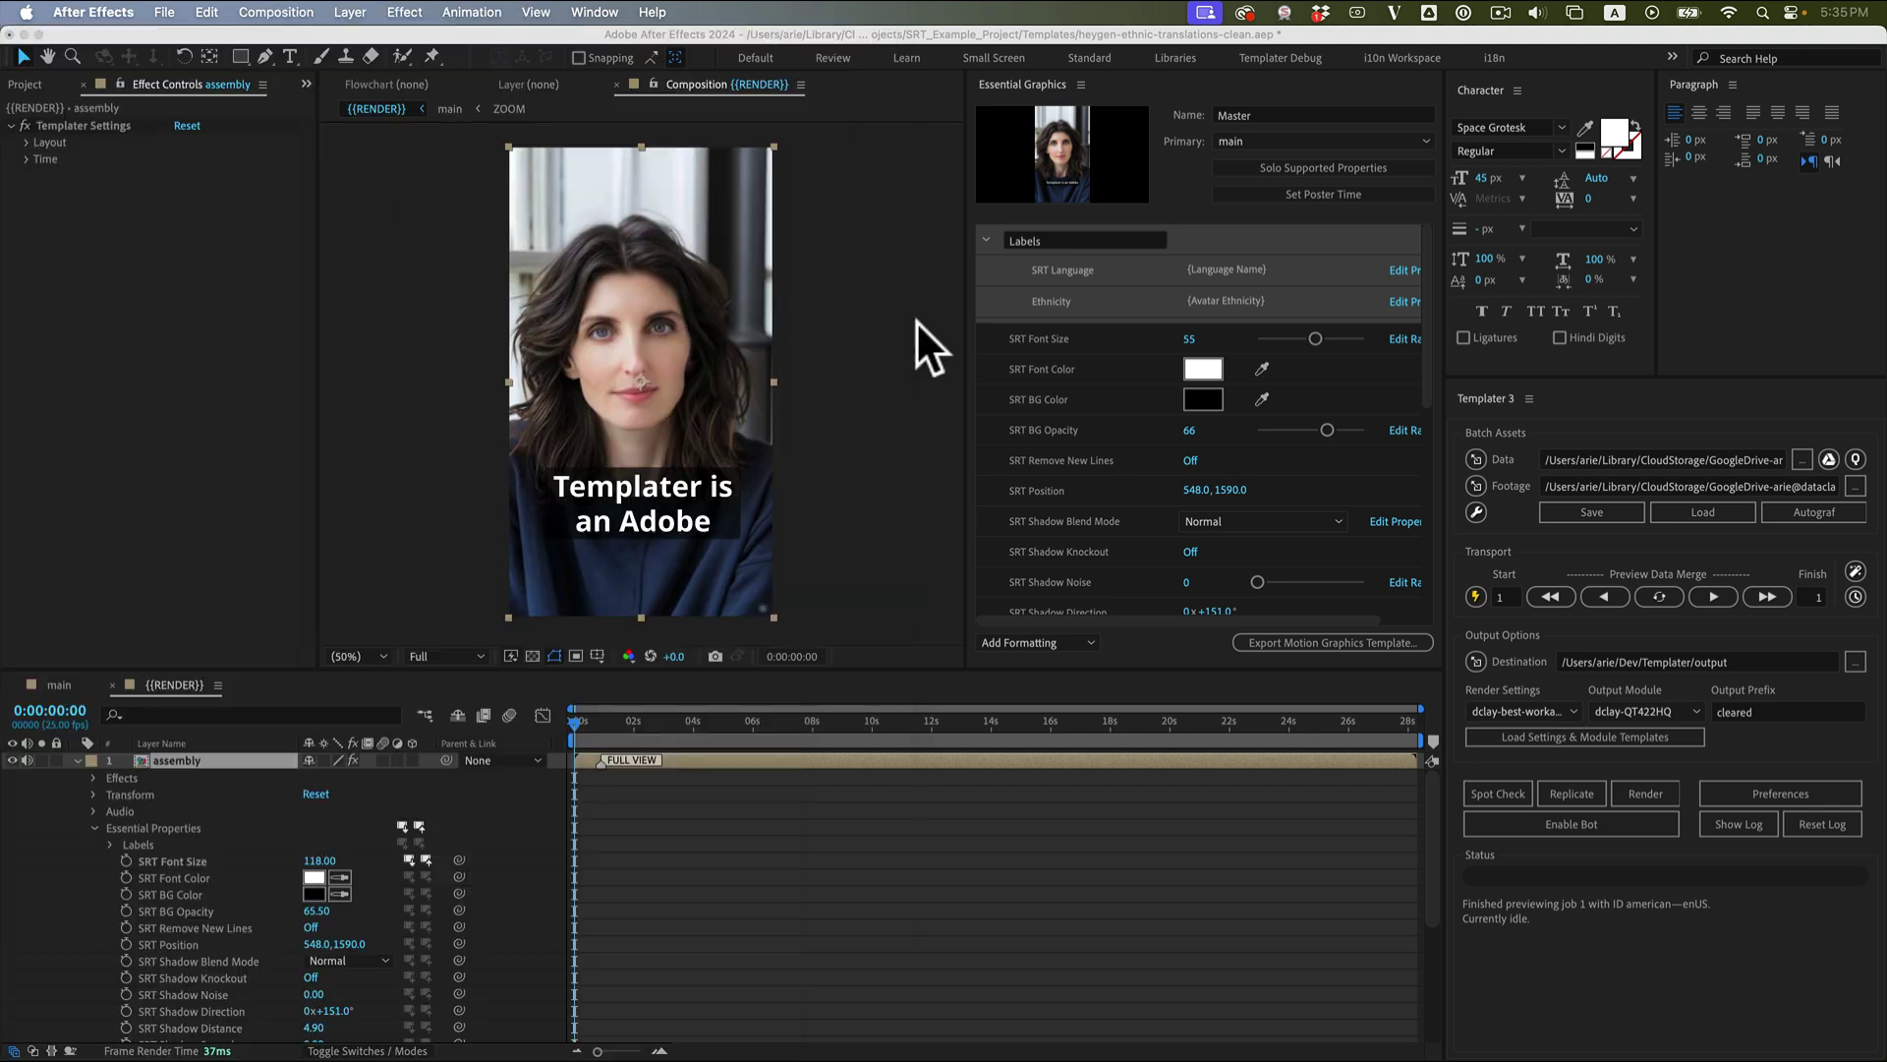
Reset the assembly layer's Essential Properties to their default values.
{"action": "left_click", "coordinate": [170, 760]}
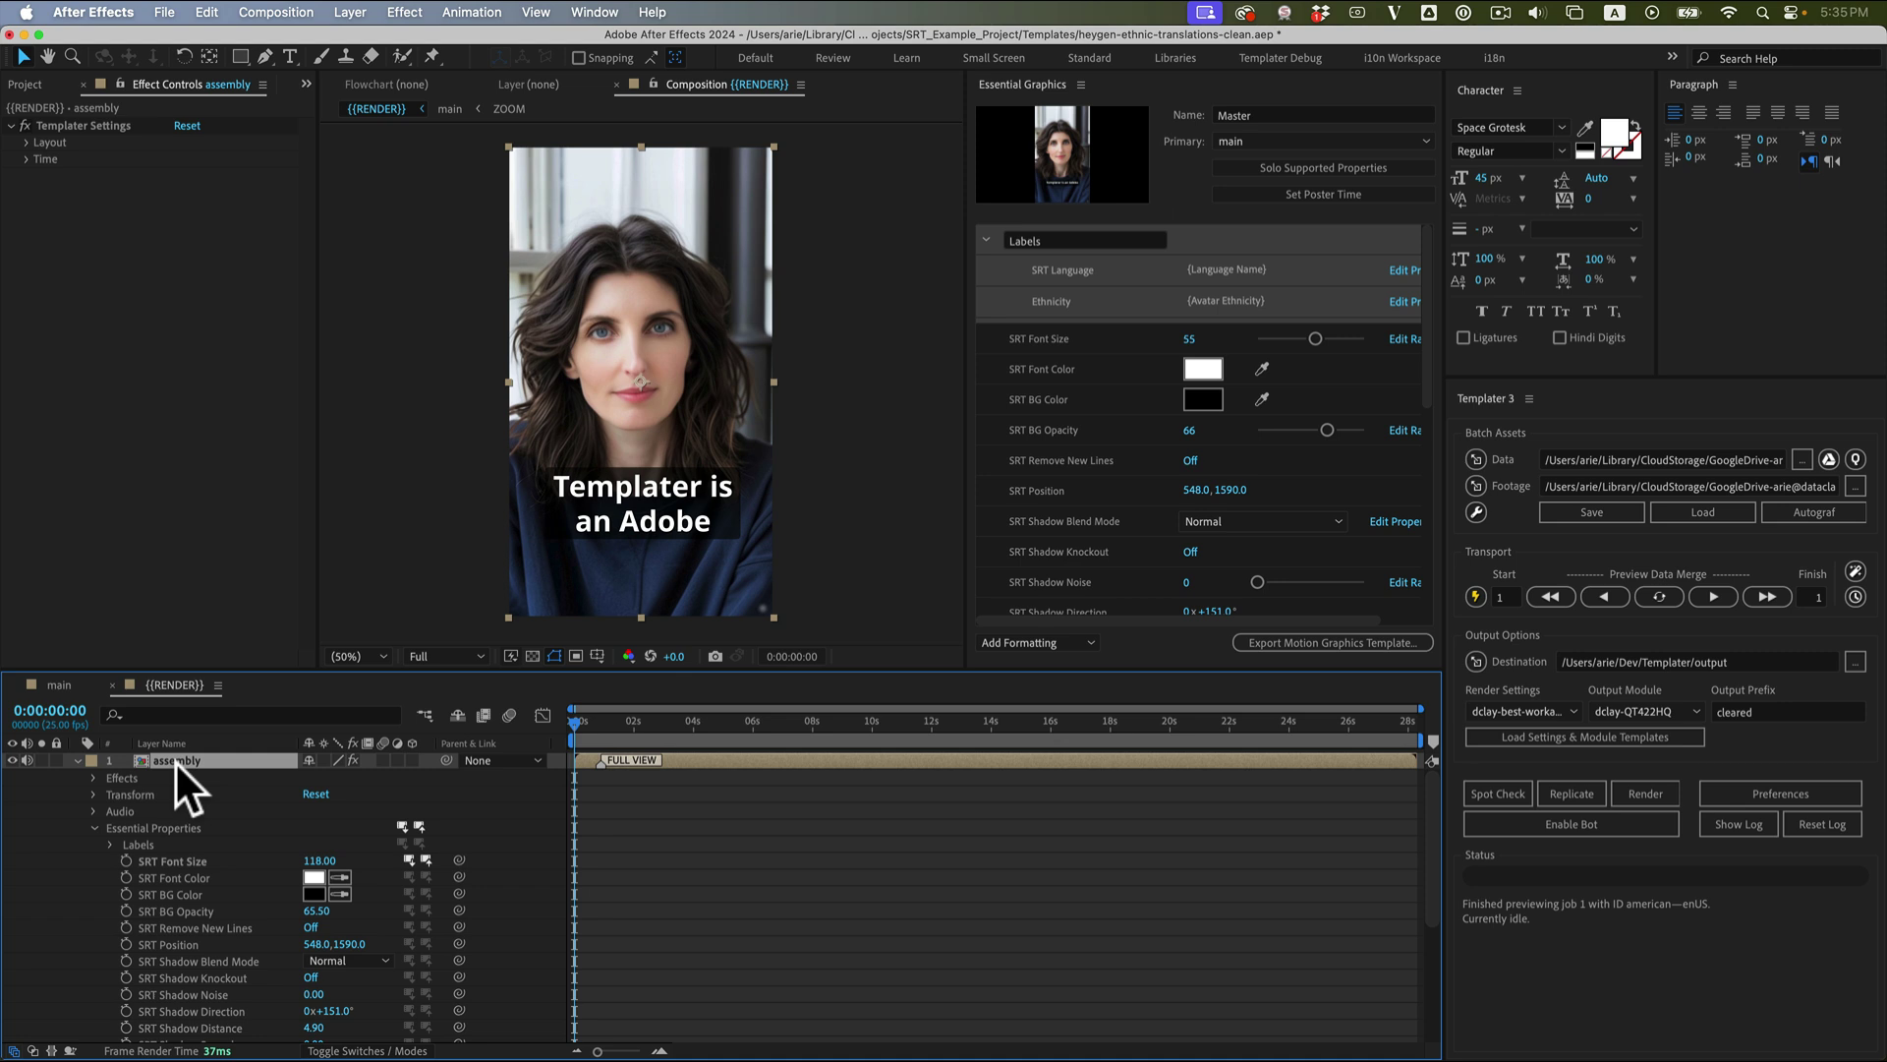
{"action": "left_click", "coordinate": [116, 826]}
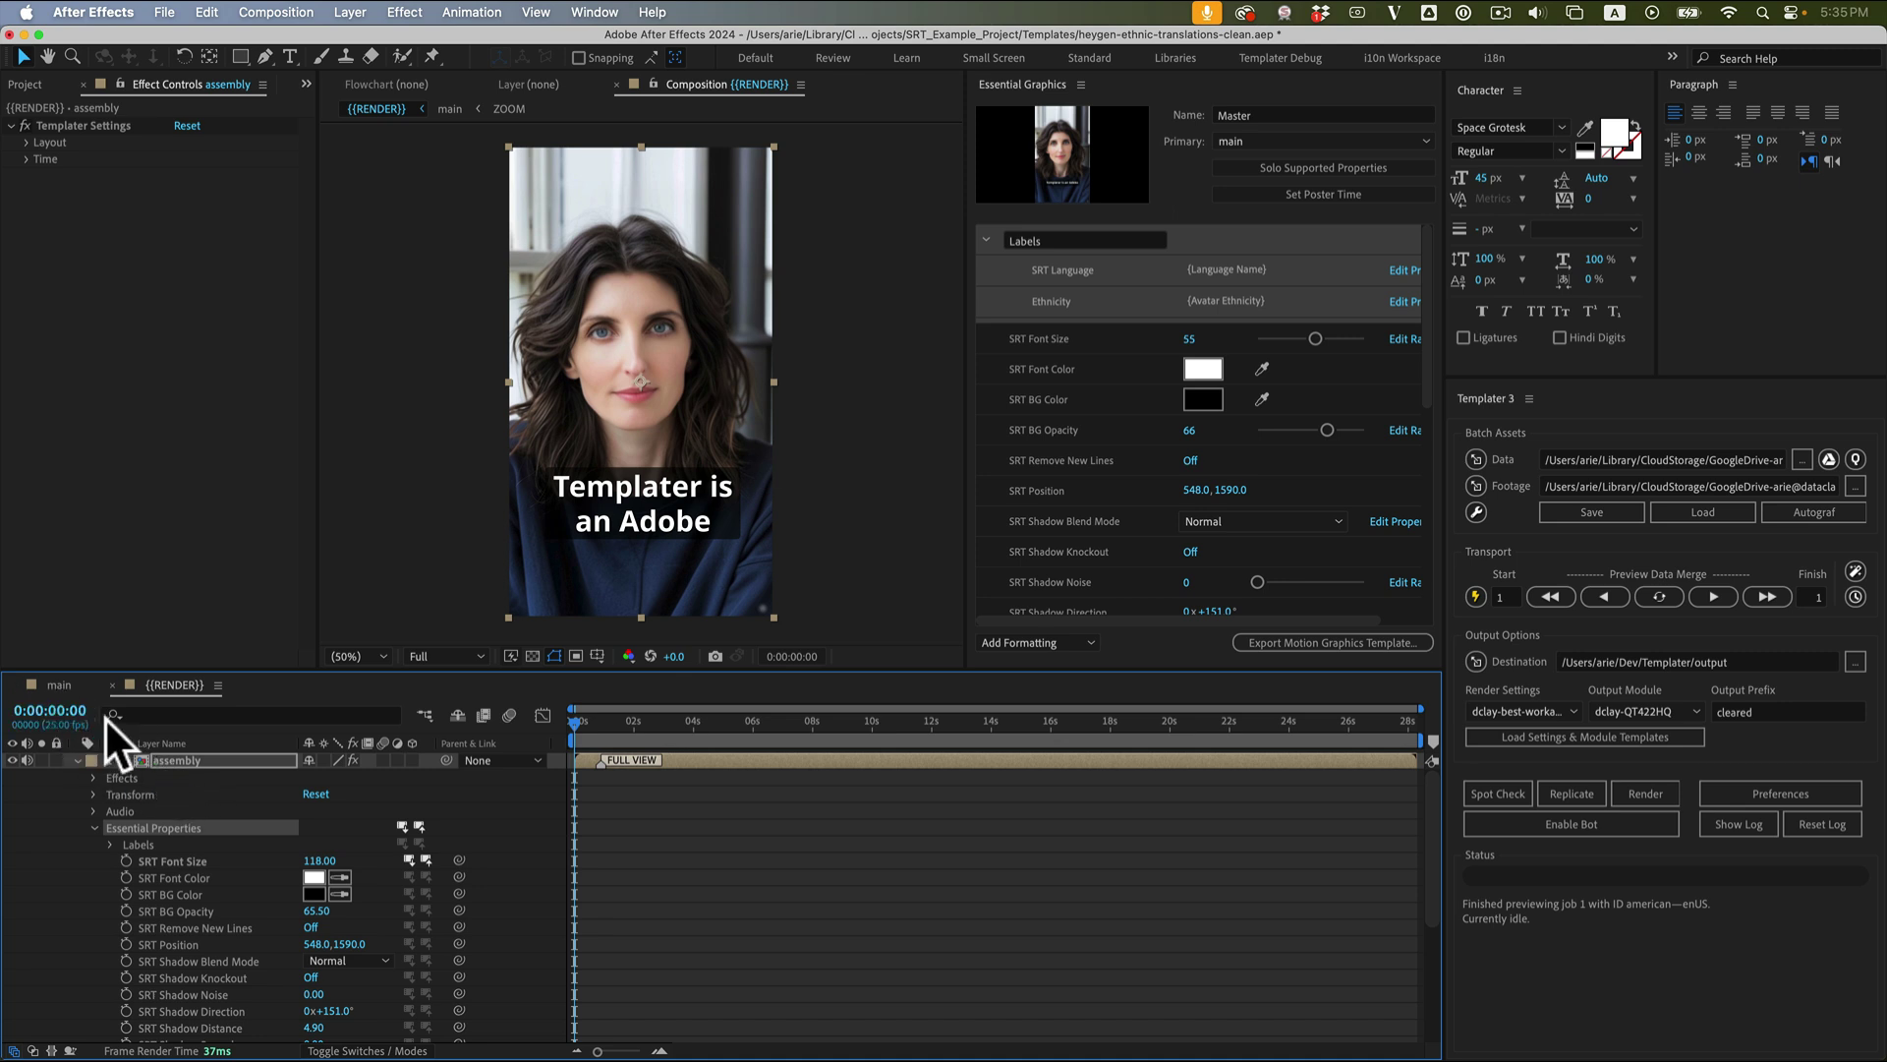
{"action": "left_click", "coordinate": [397, 824]}
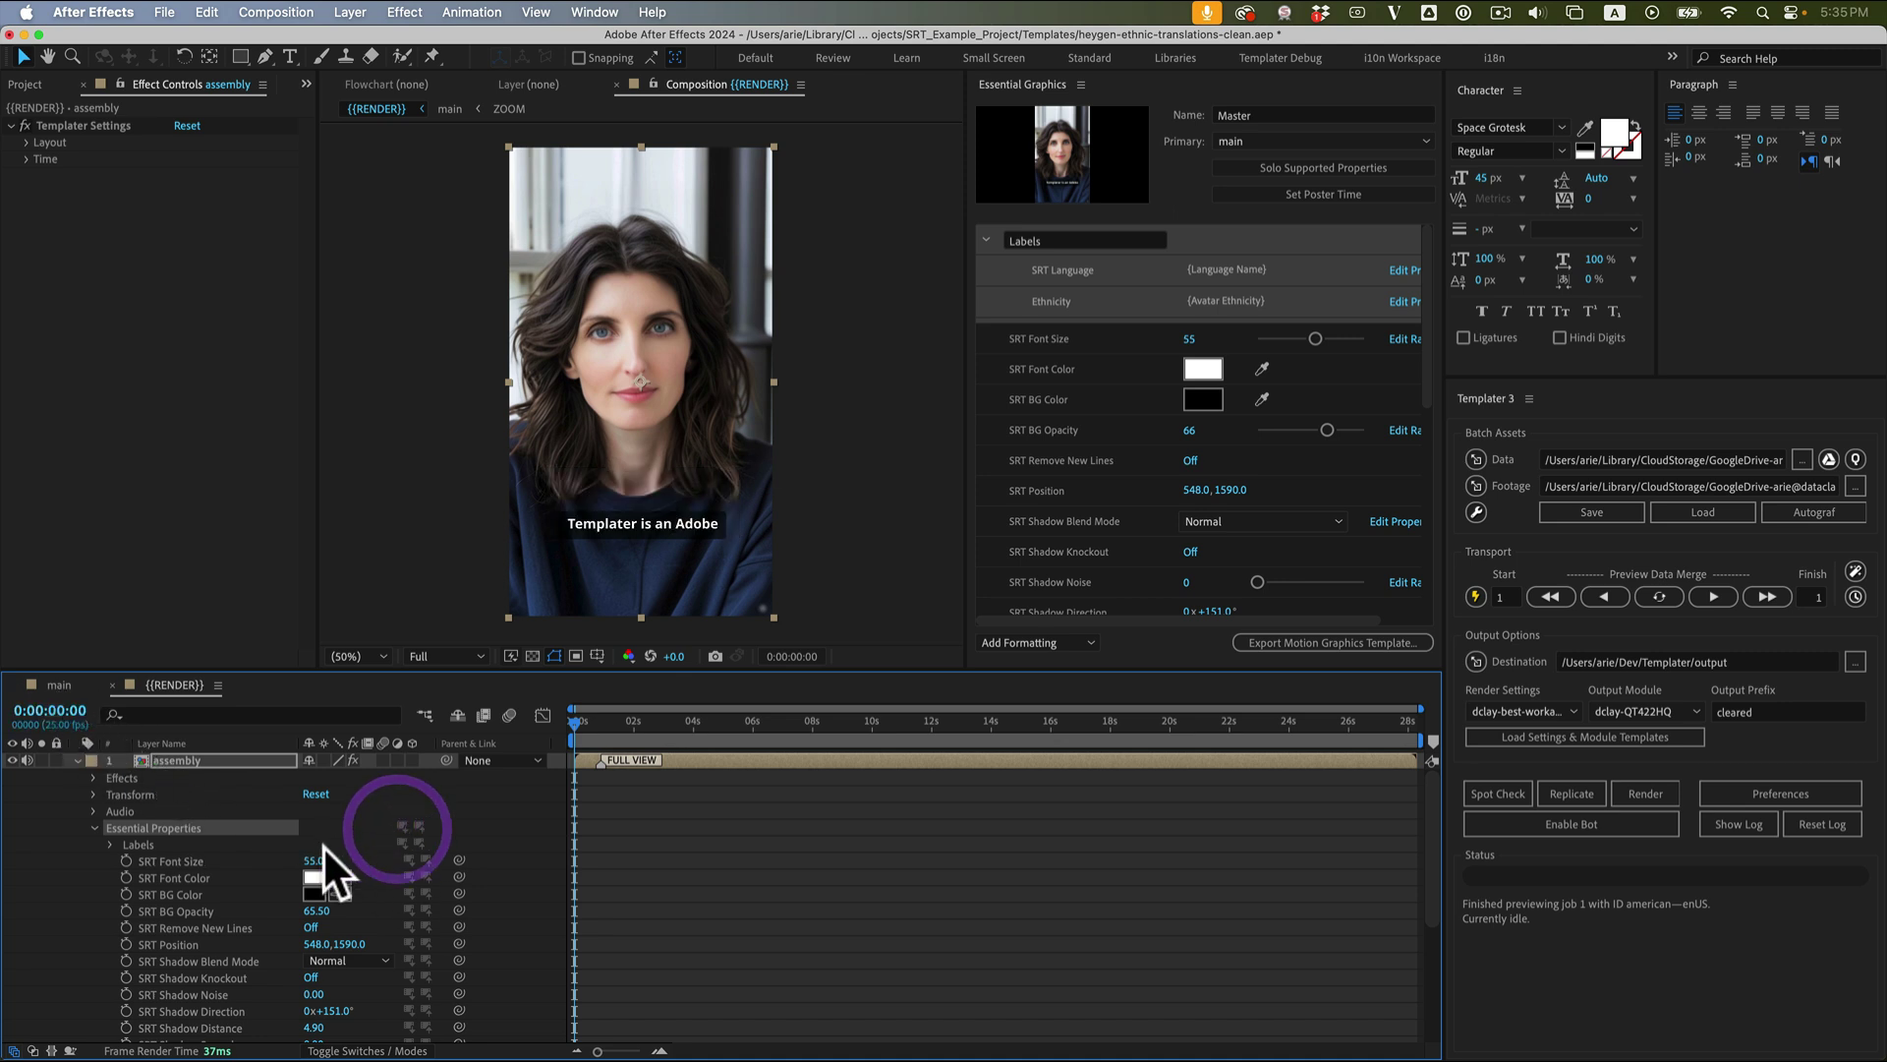
Move the {{RENDER}} playhead to 0:00:02:15 and reload Templater's Preview Data Merge.
{"action": "left_click", "coordinate": [59, 685]}
{"action": "left_click", "coordinate": [172, 685]}
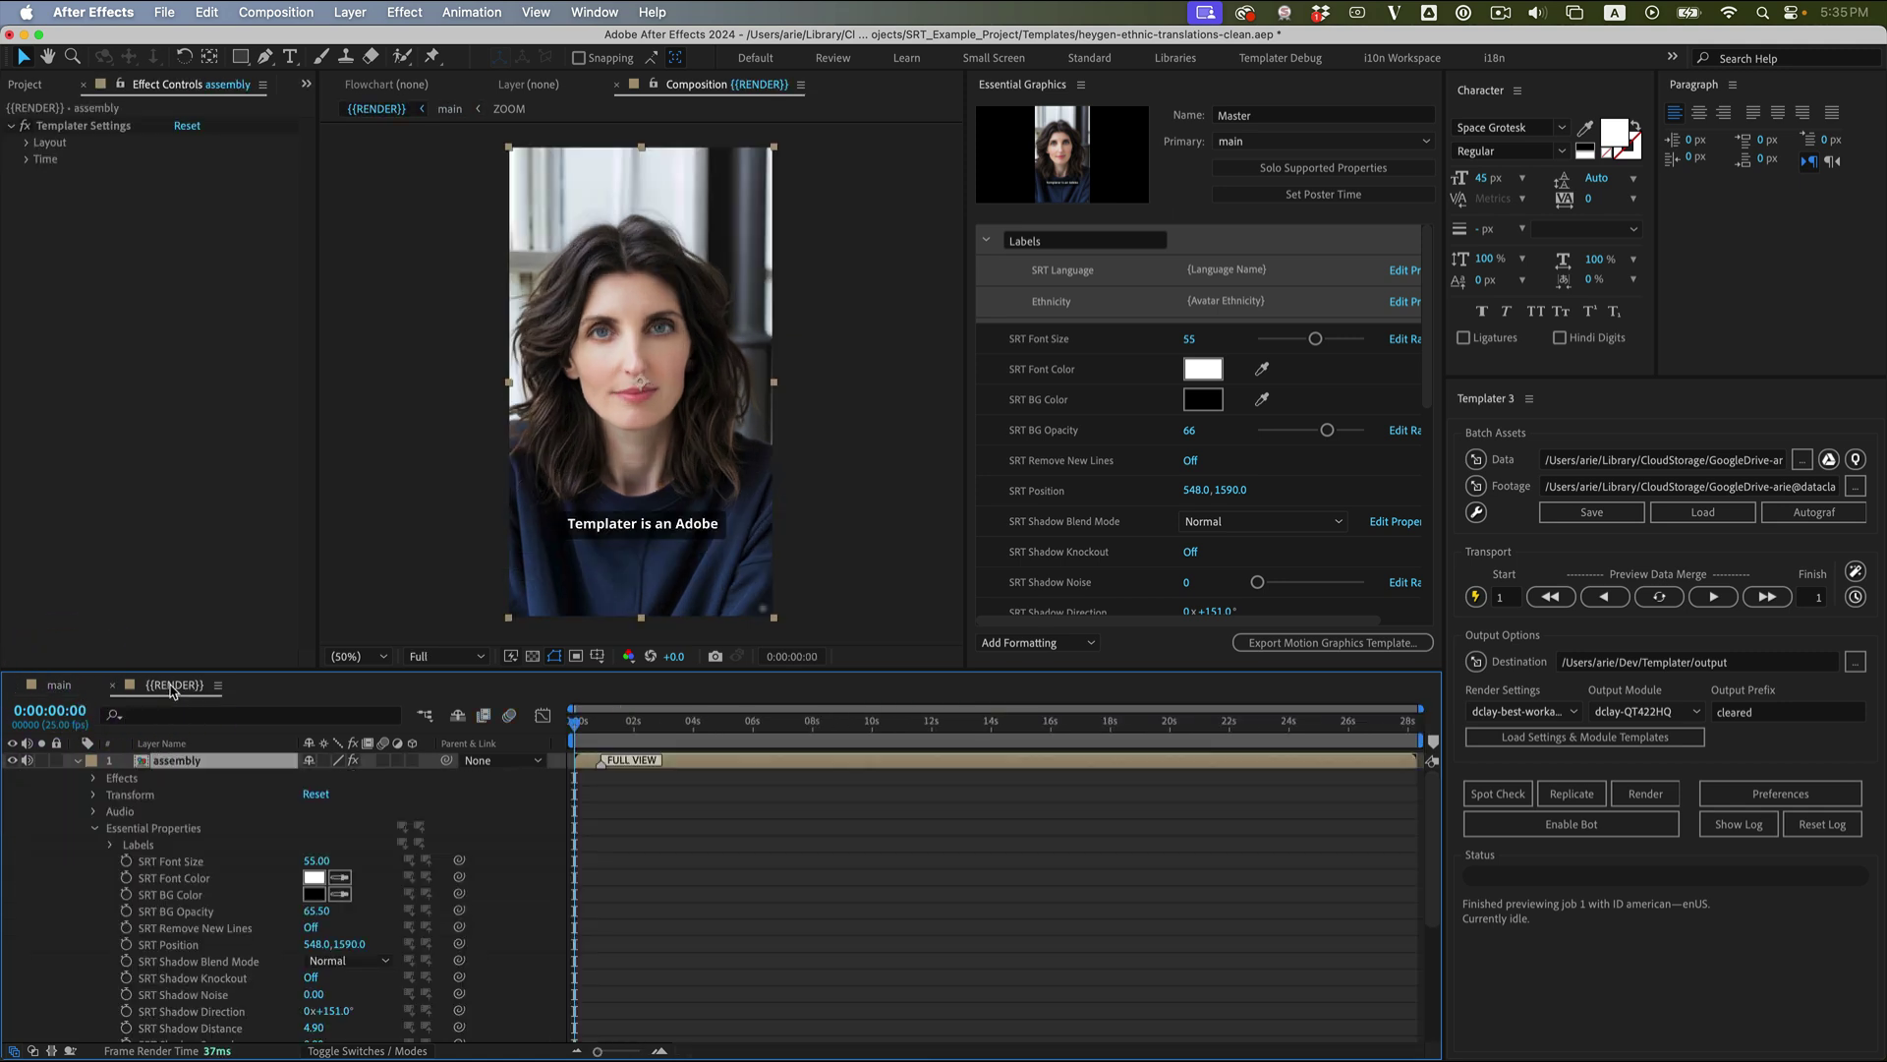
{"action": "left_click", "coordinate": [652, 721]}
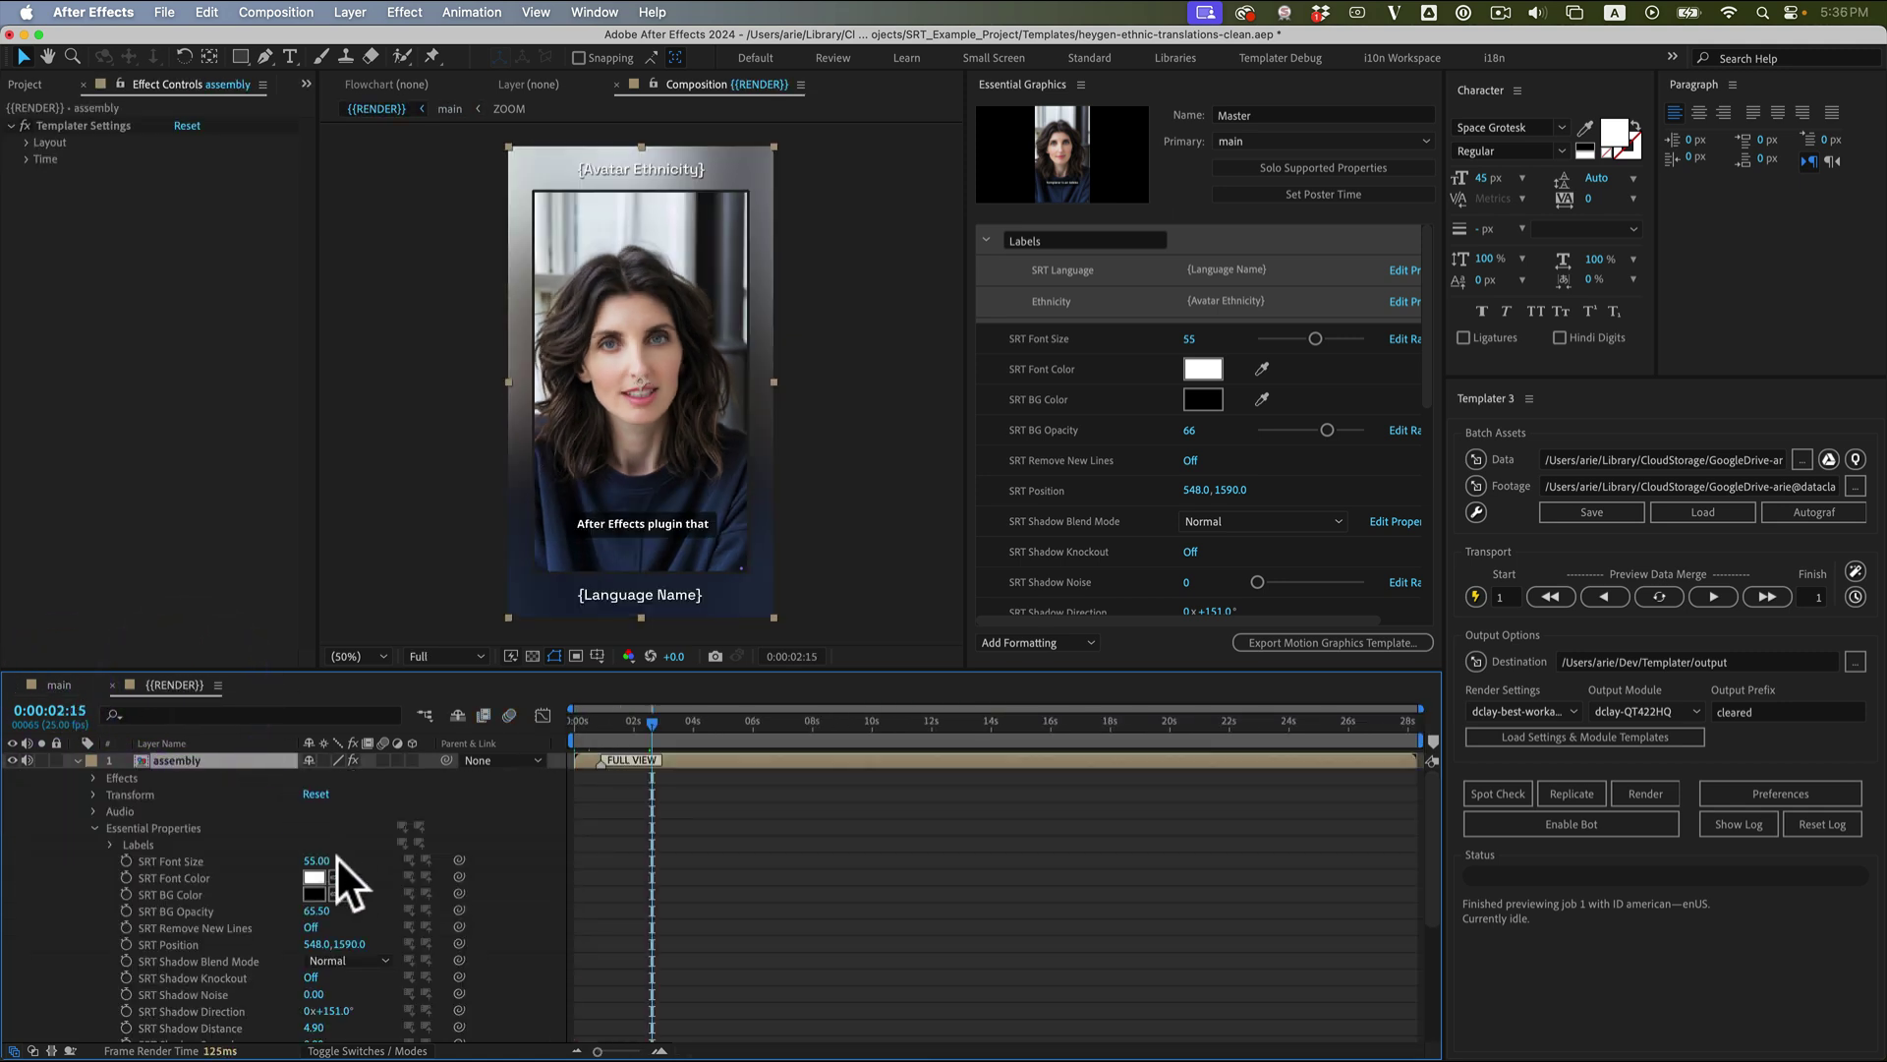
{"action": "left_click", "coordinate": [1624, 627]}
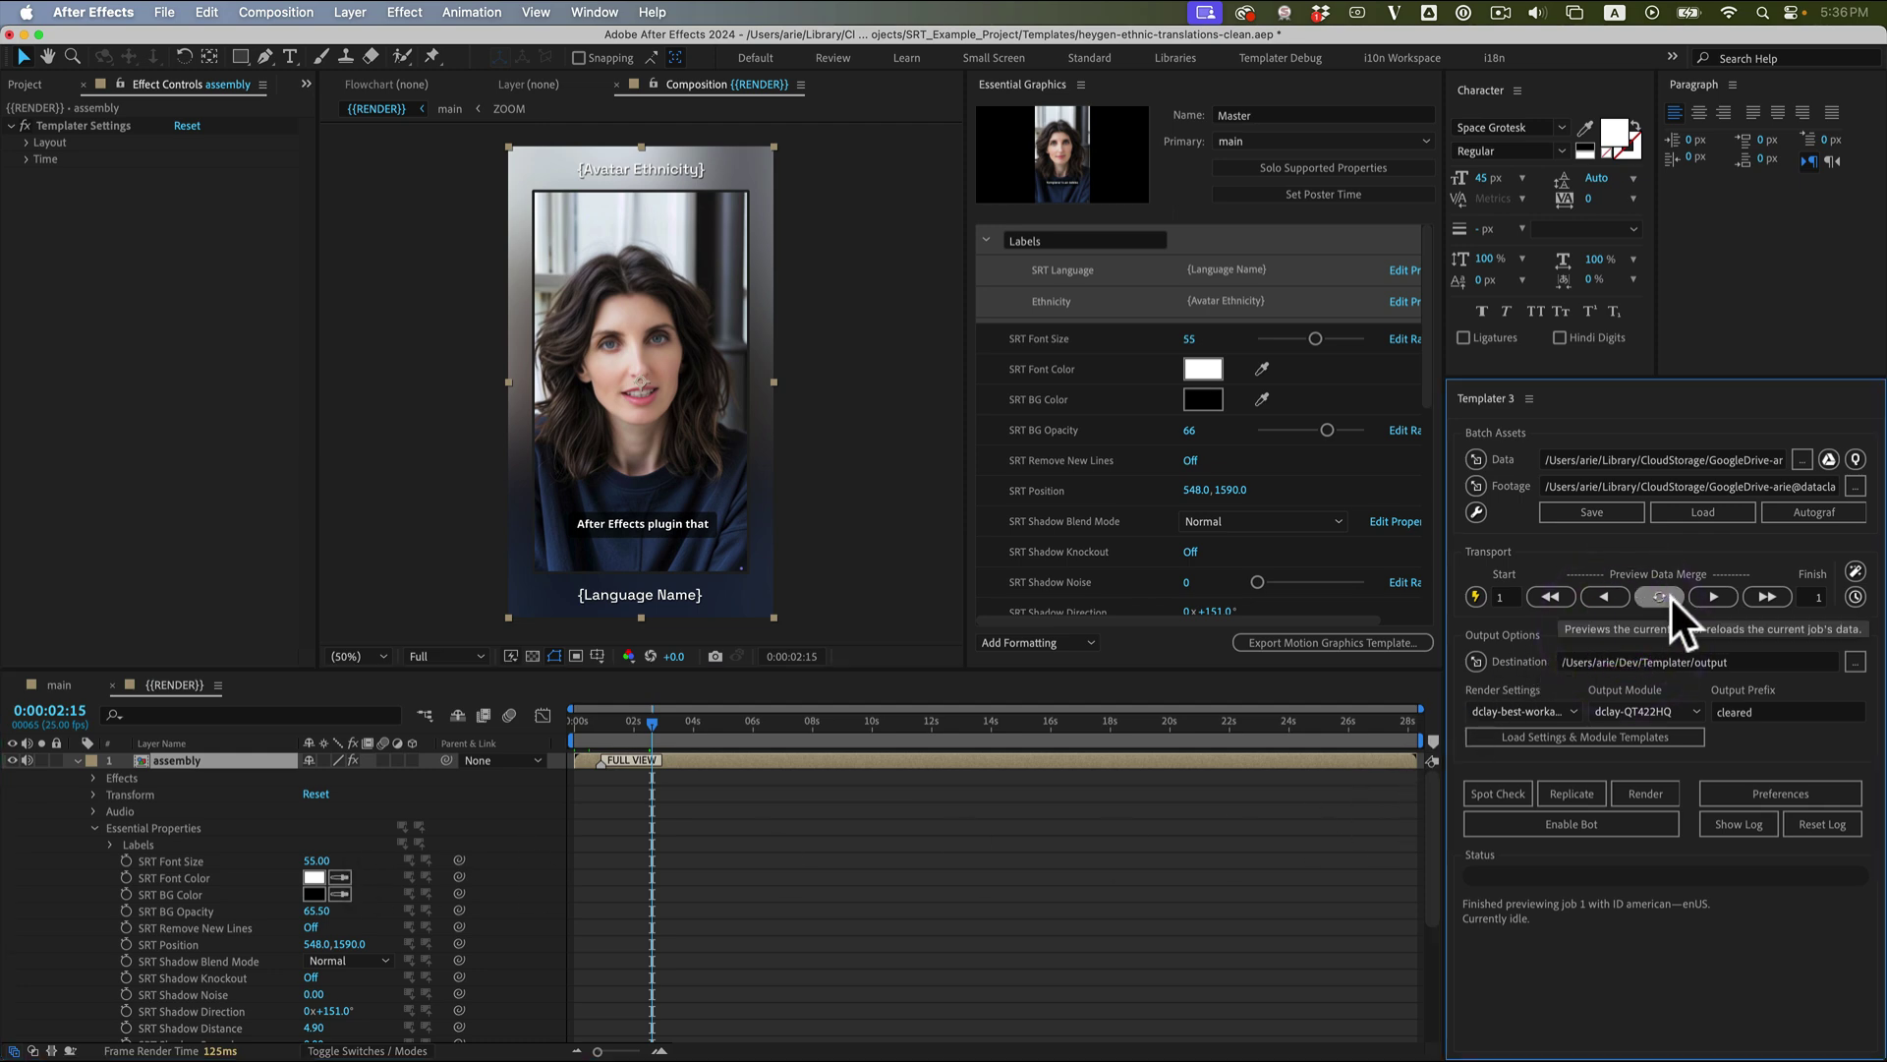
{"action": "key", "text": "super+Tab"}
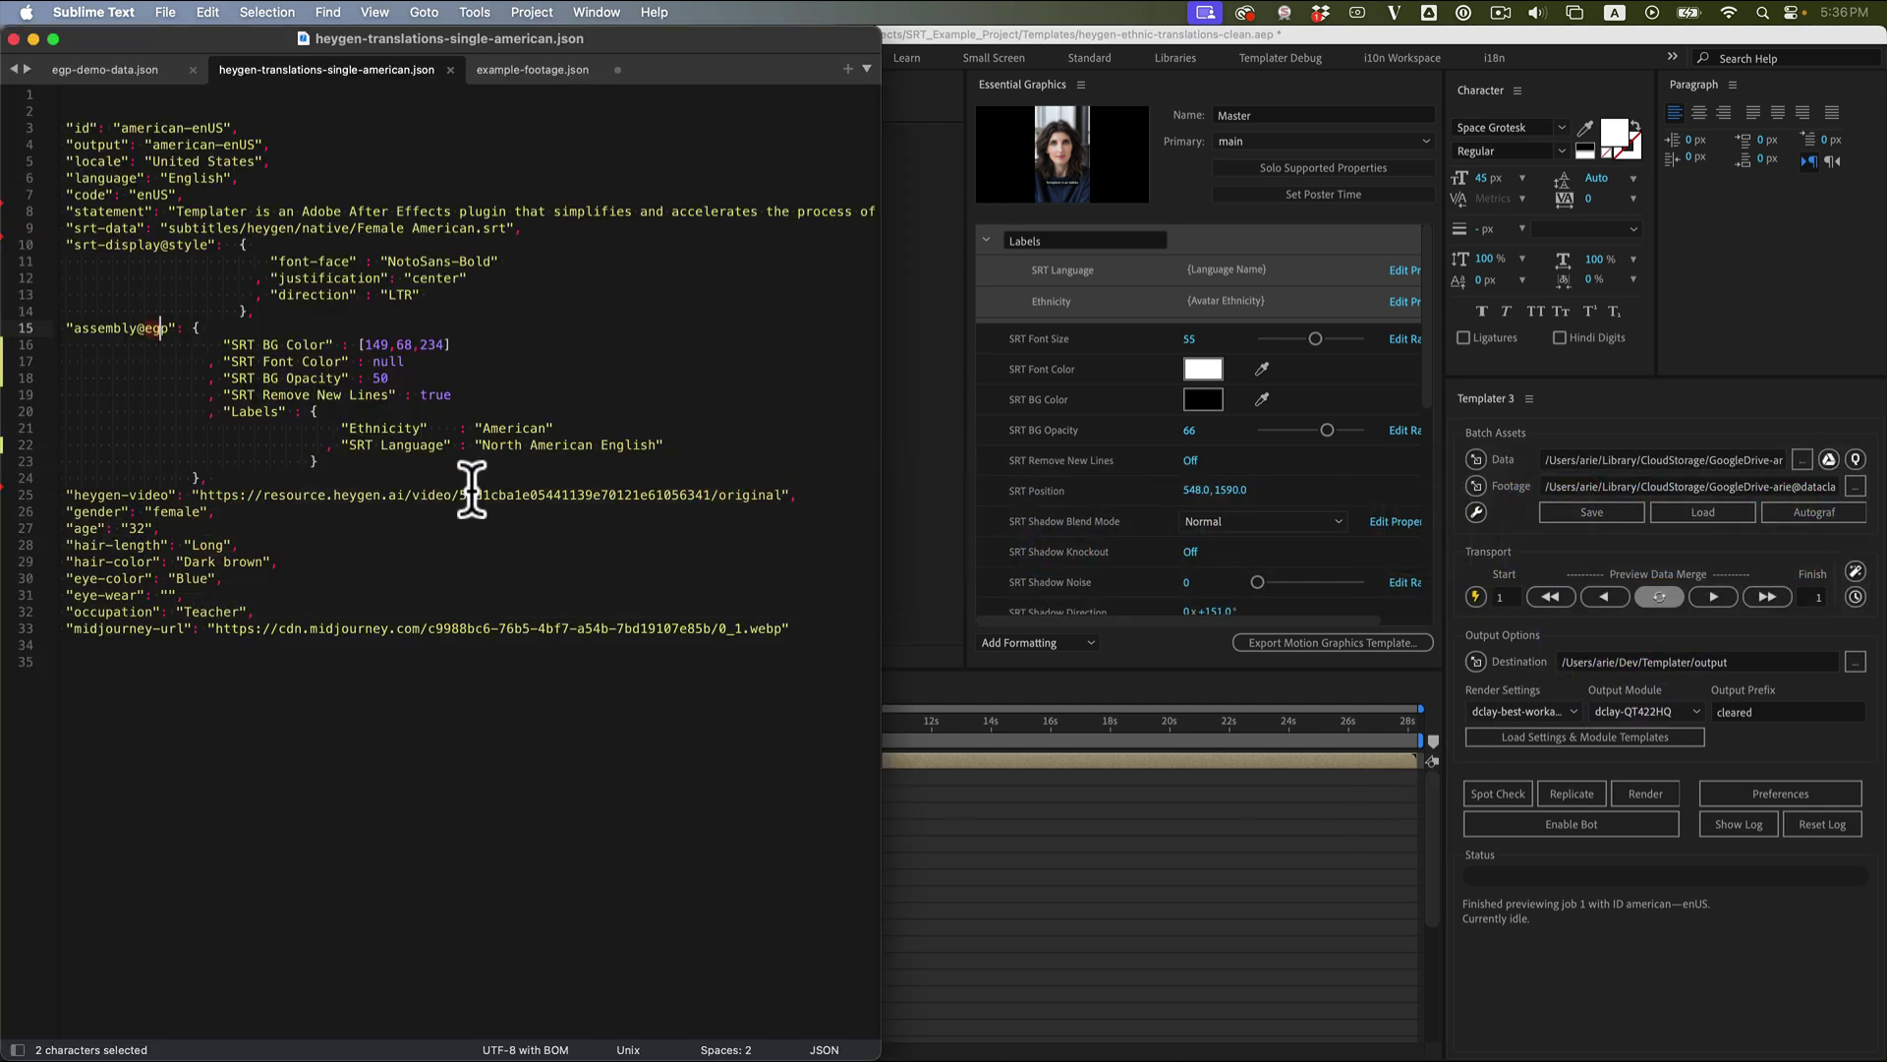
{"action": "key", "text": "super+Tab"}
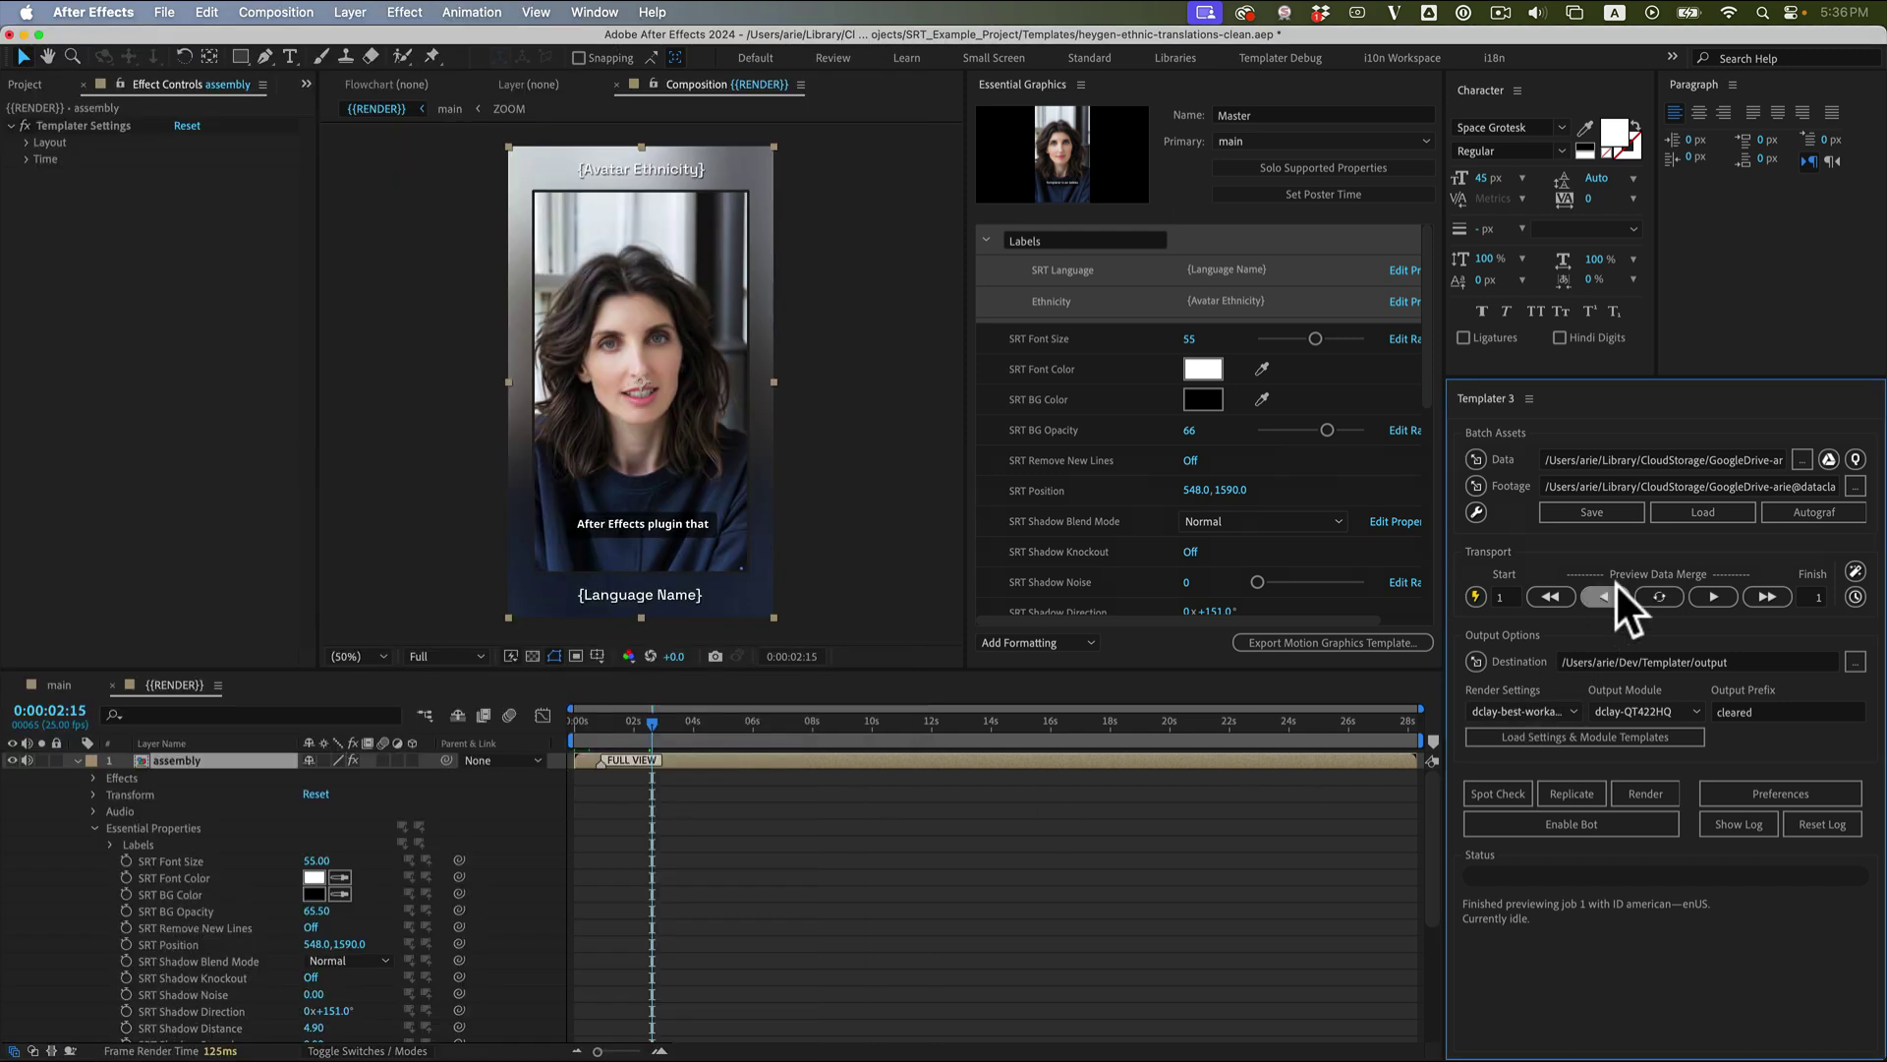
{"action": "left_click", "coordinate": [1659, 595]}
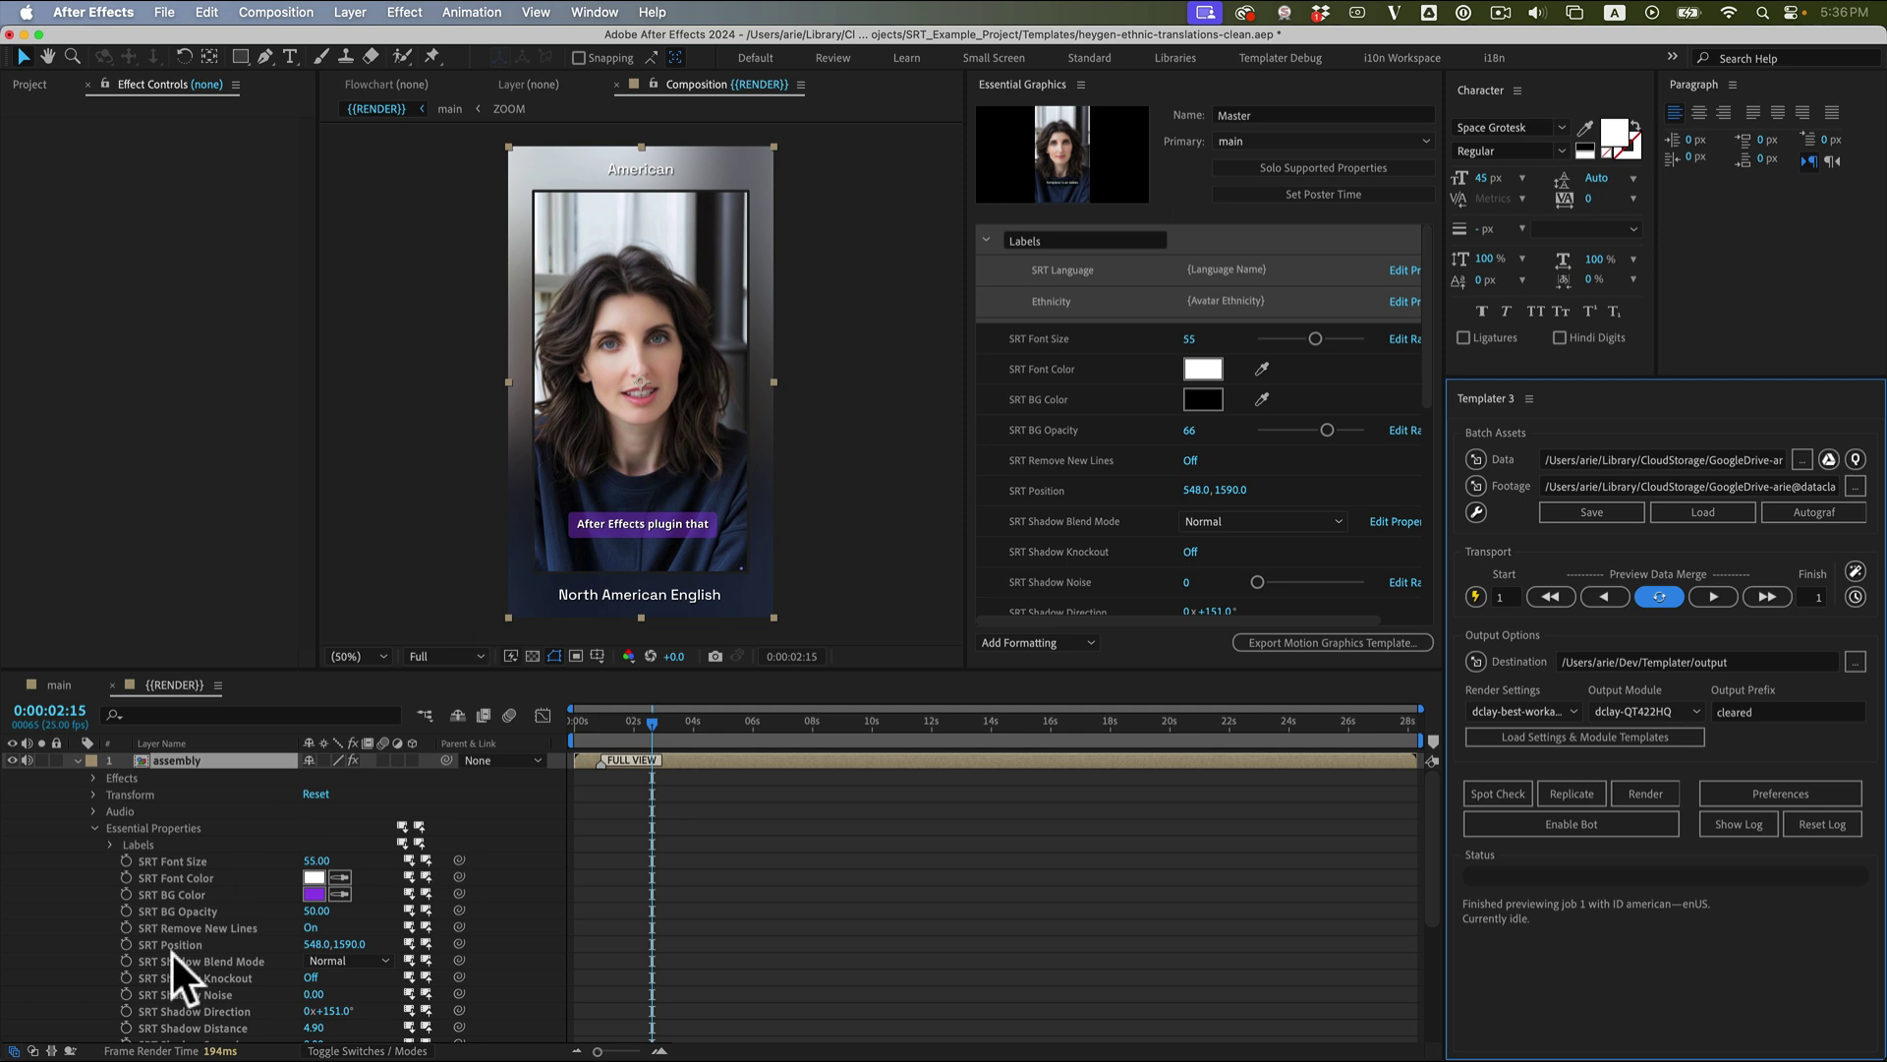
Compare the american-enUS preview with the JSON, resizing After Effects to show both.
{"action": "key", "text": "super+Tab"}
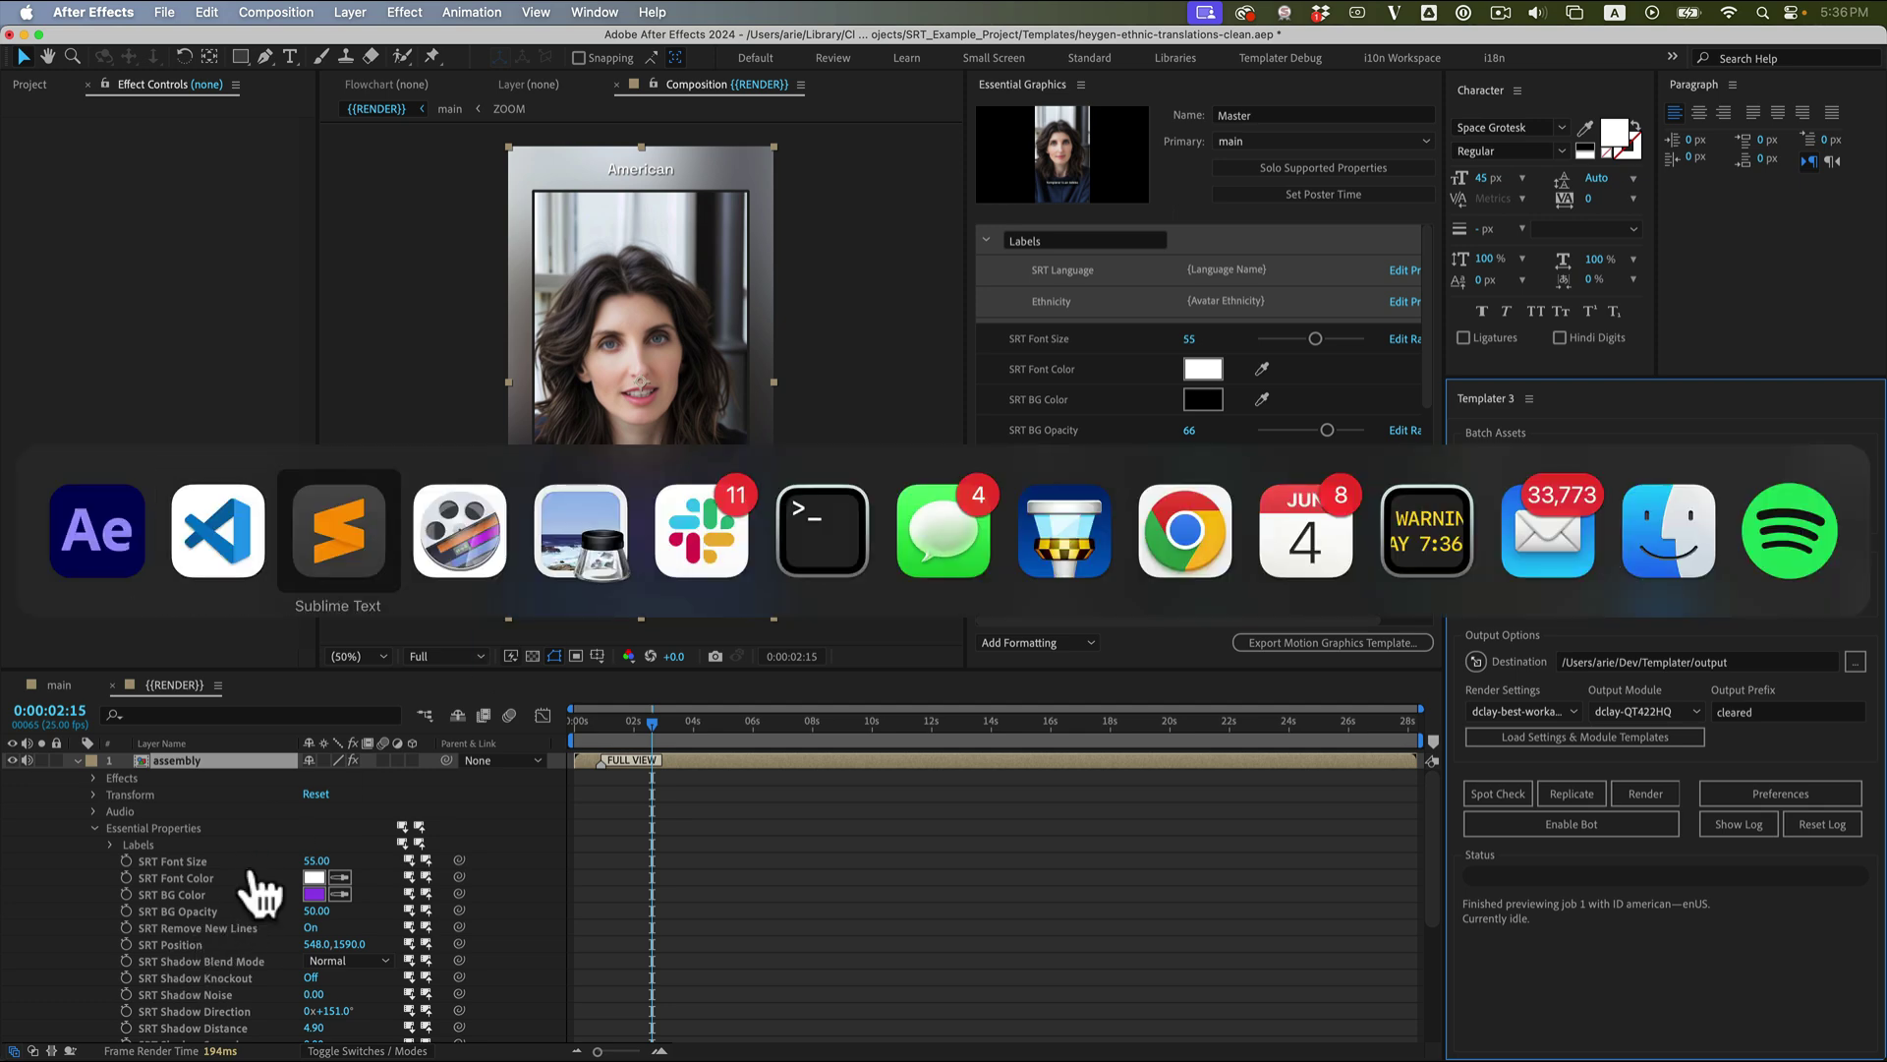
{"action": "key", "text": "super+Tab"}
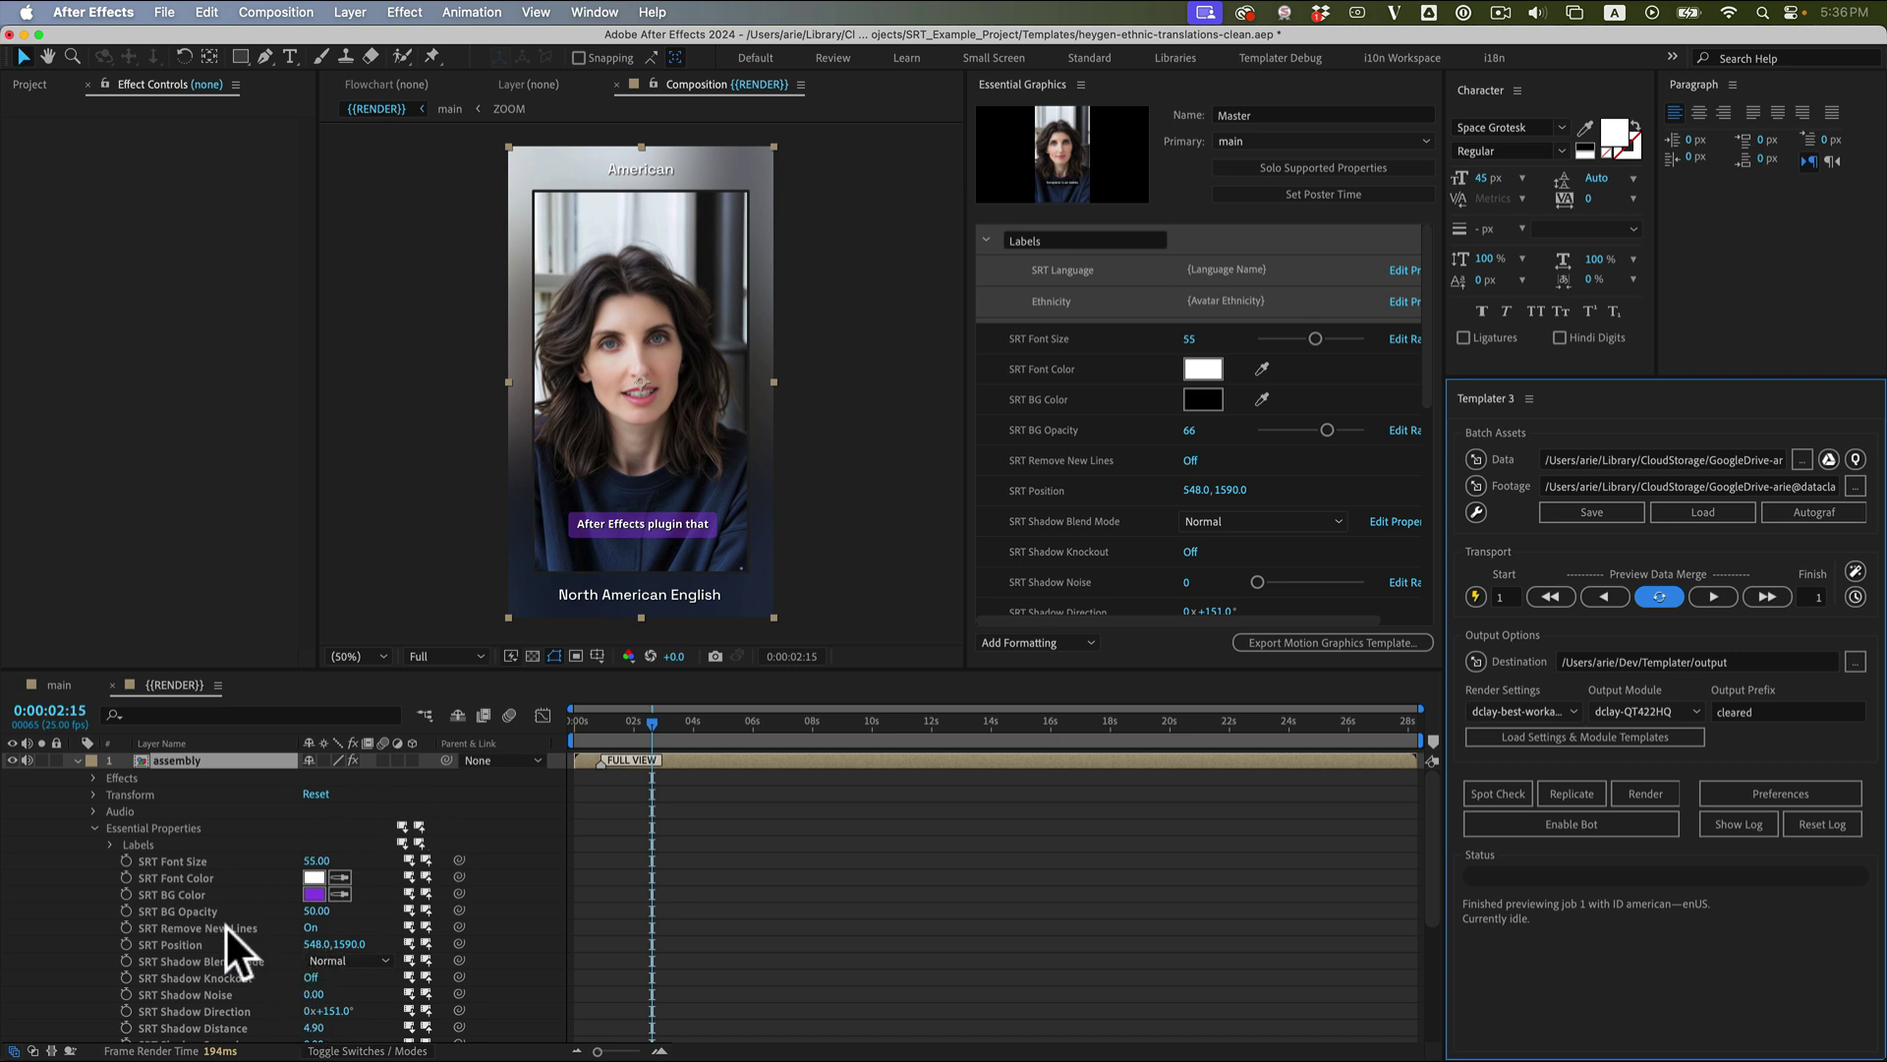
{"action": "key", "text": "super+Tab"}
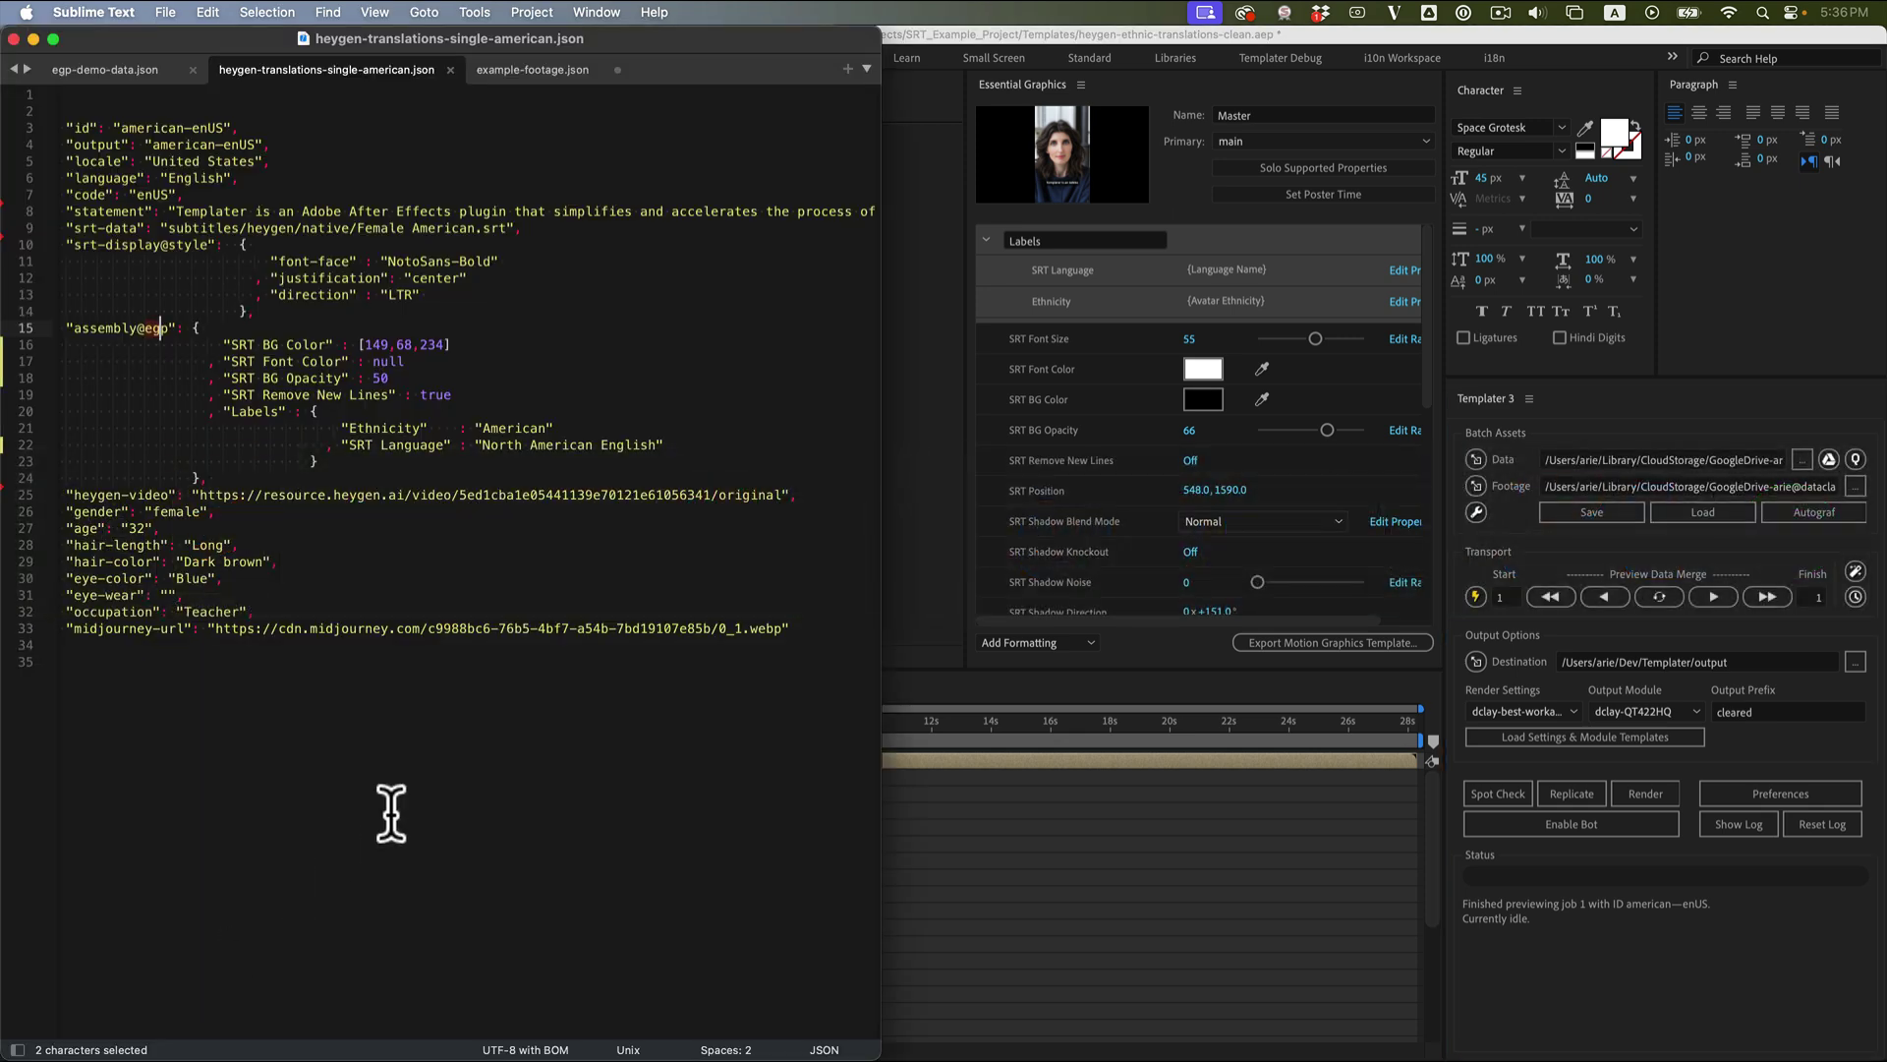
{"action": "key", "text": "super+Tab"}
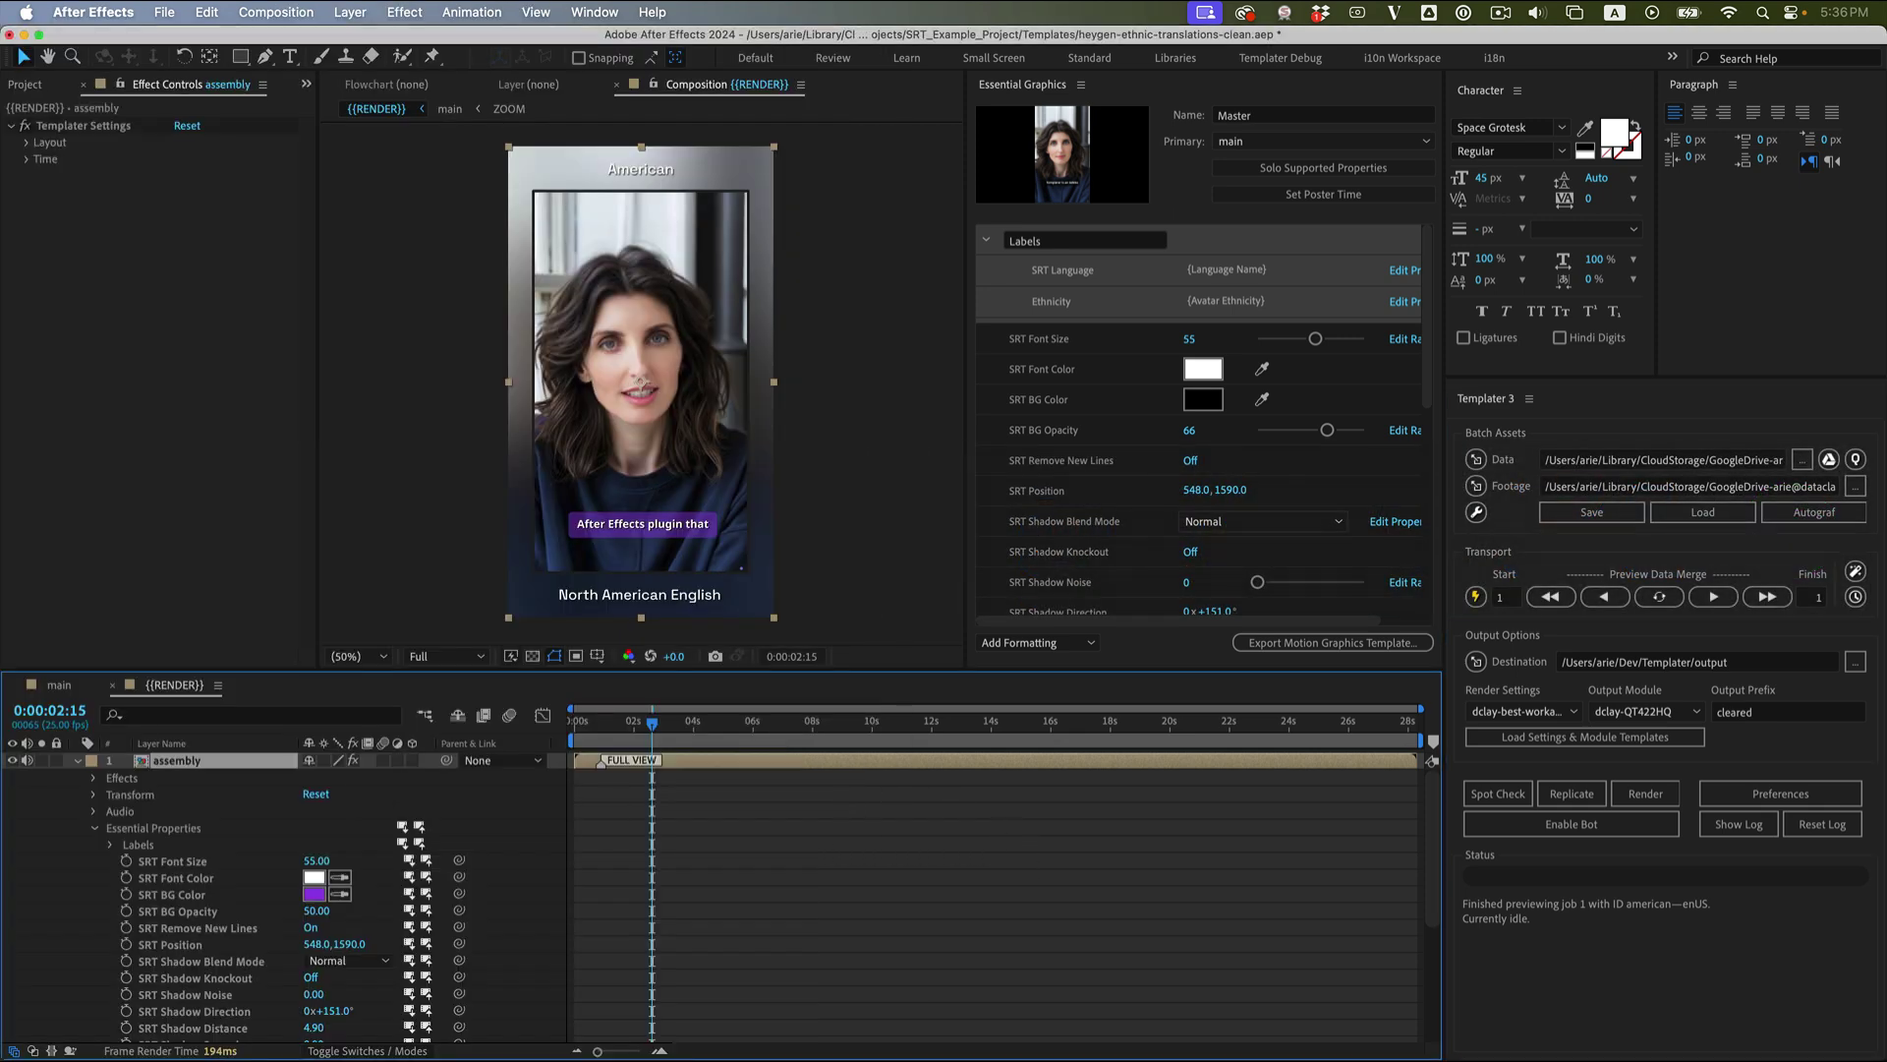
{"action": "mouse_move", "coordinate": [6, 617]}
{"action": "left_mouse_down"}
{"action": "mouse_move", "coordinate": [755, 644]}
{"action": "mouse_move", "coordinate": [548, 635]}
{"action": "left_mouse_up"}
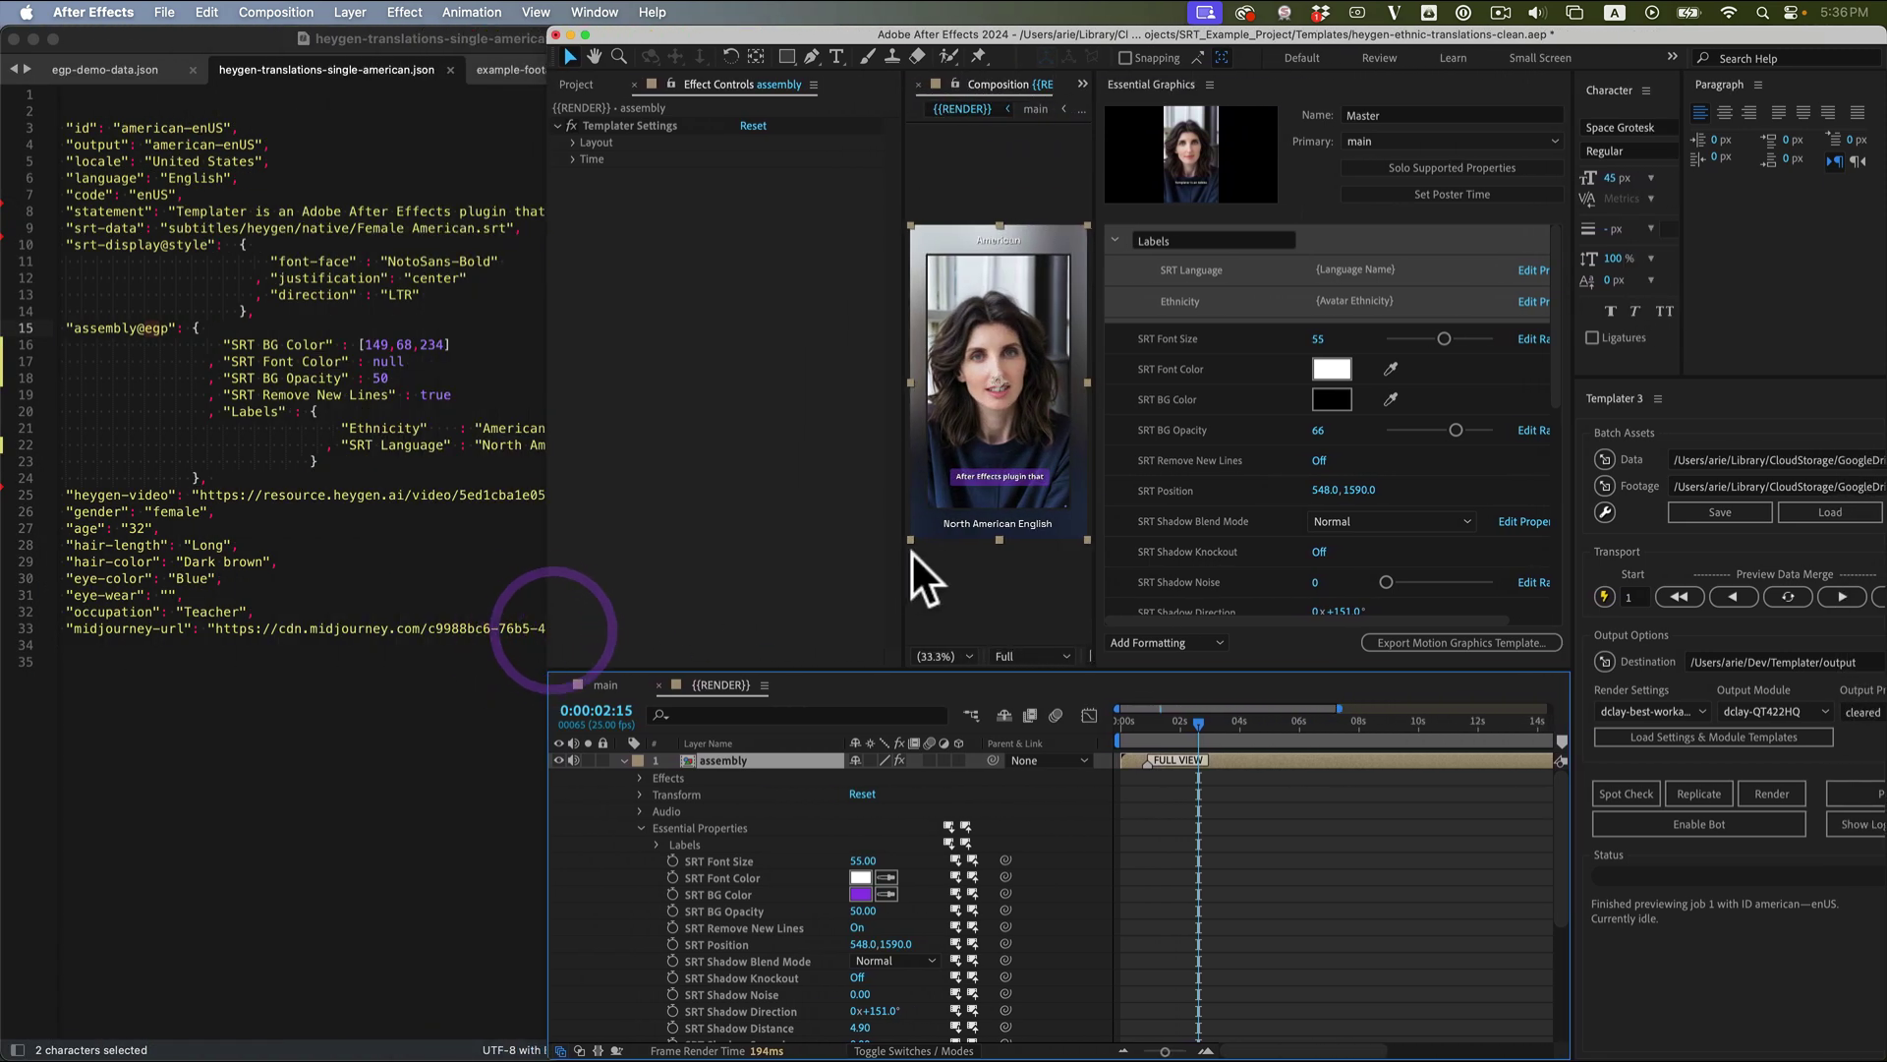
{"action": "left_click_drag", "start_coordinate": [905, 554], "coordinate": [717, 549]}
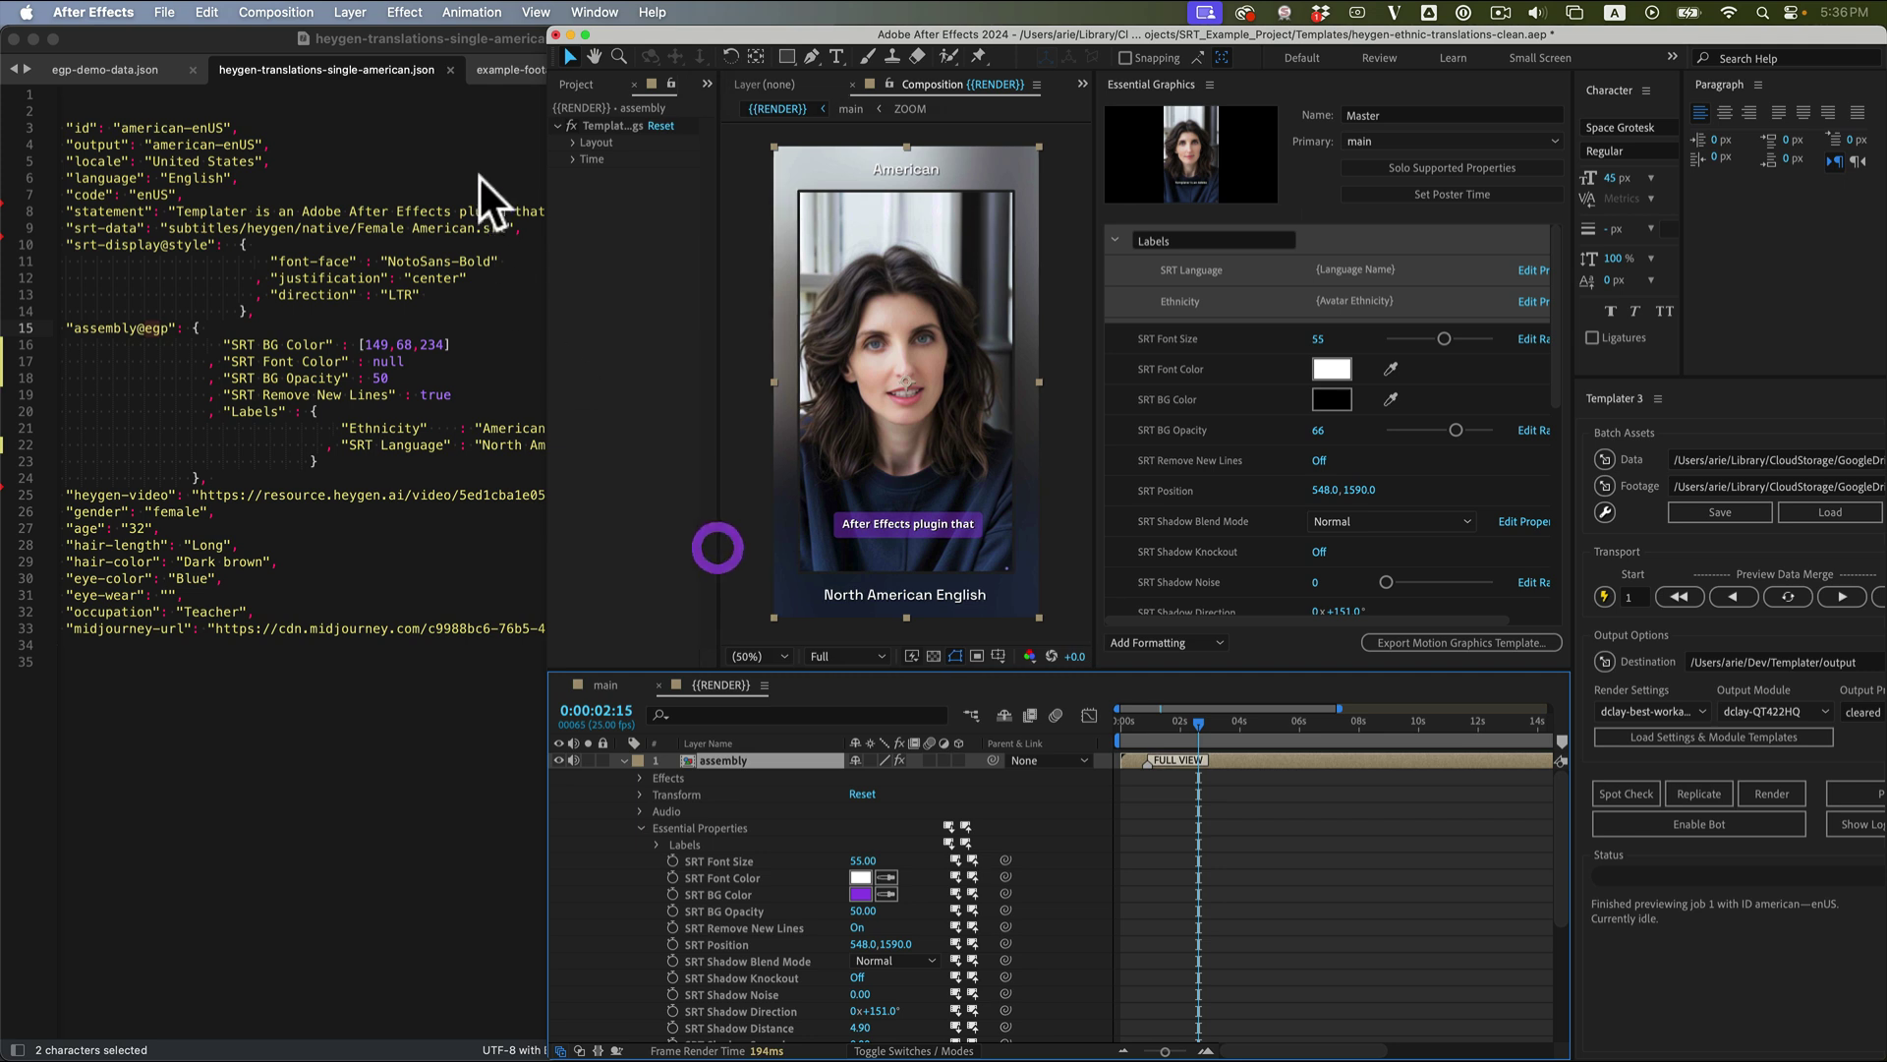
{"action": "left_click", "coordinate": [575, 85]}
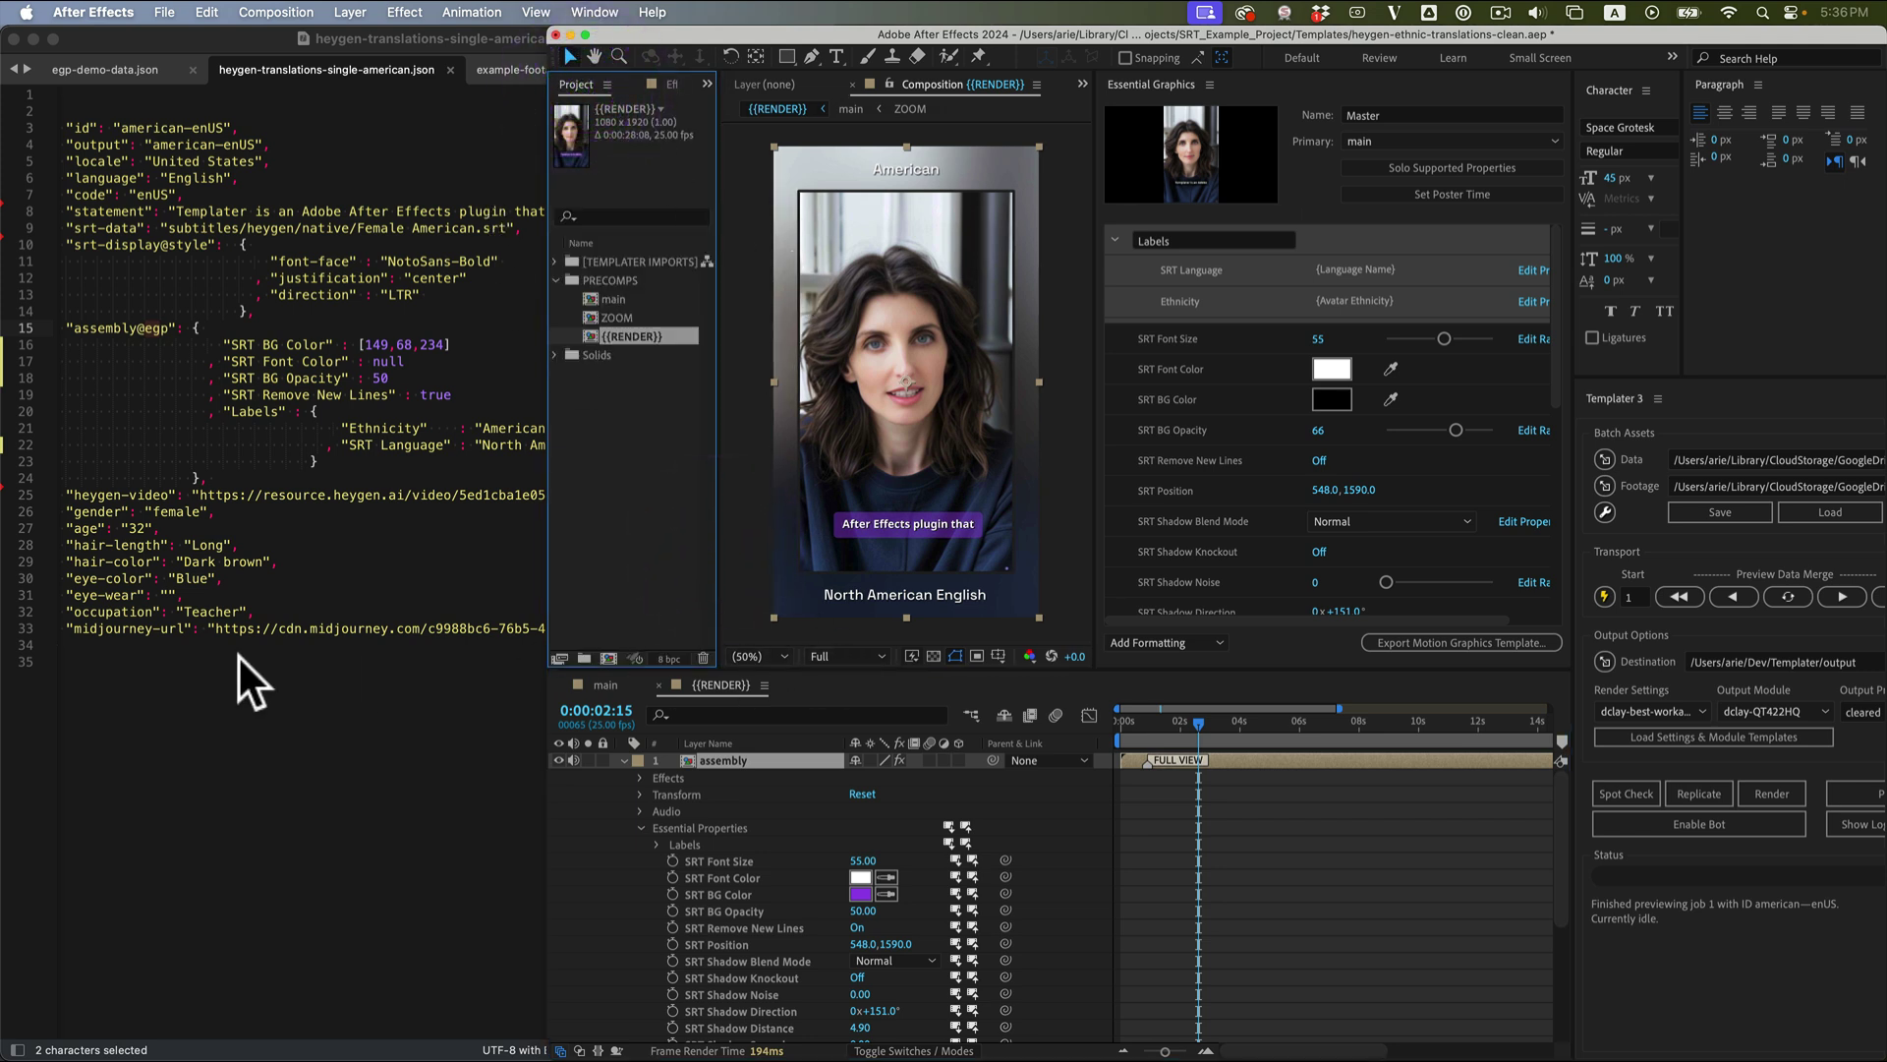
{"action": "left_click", "coordinate": [631, 489]}
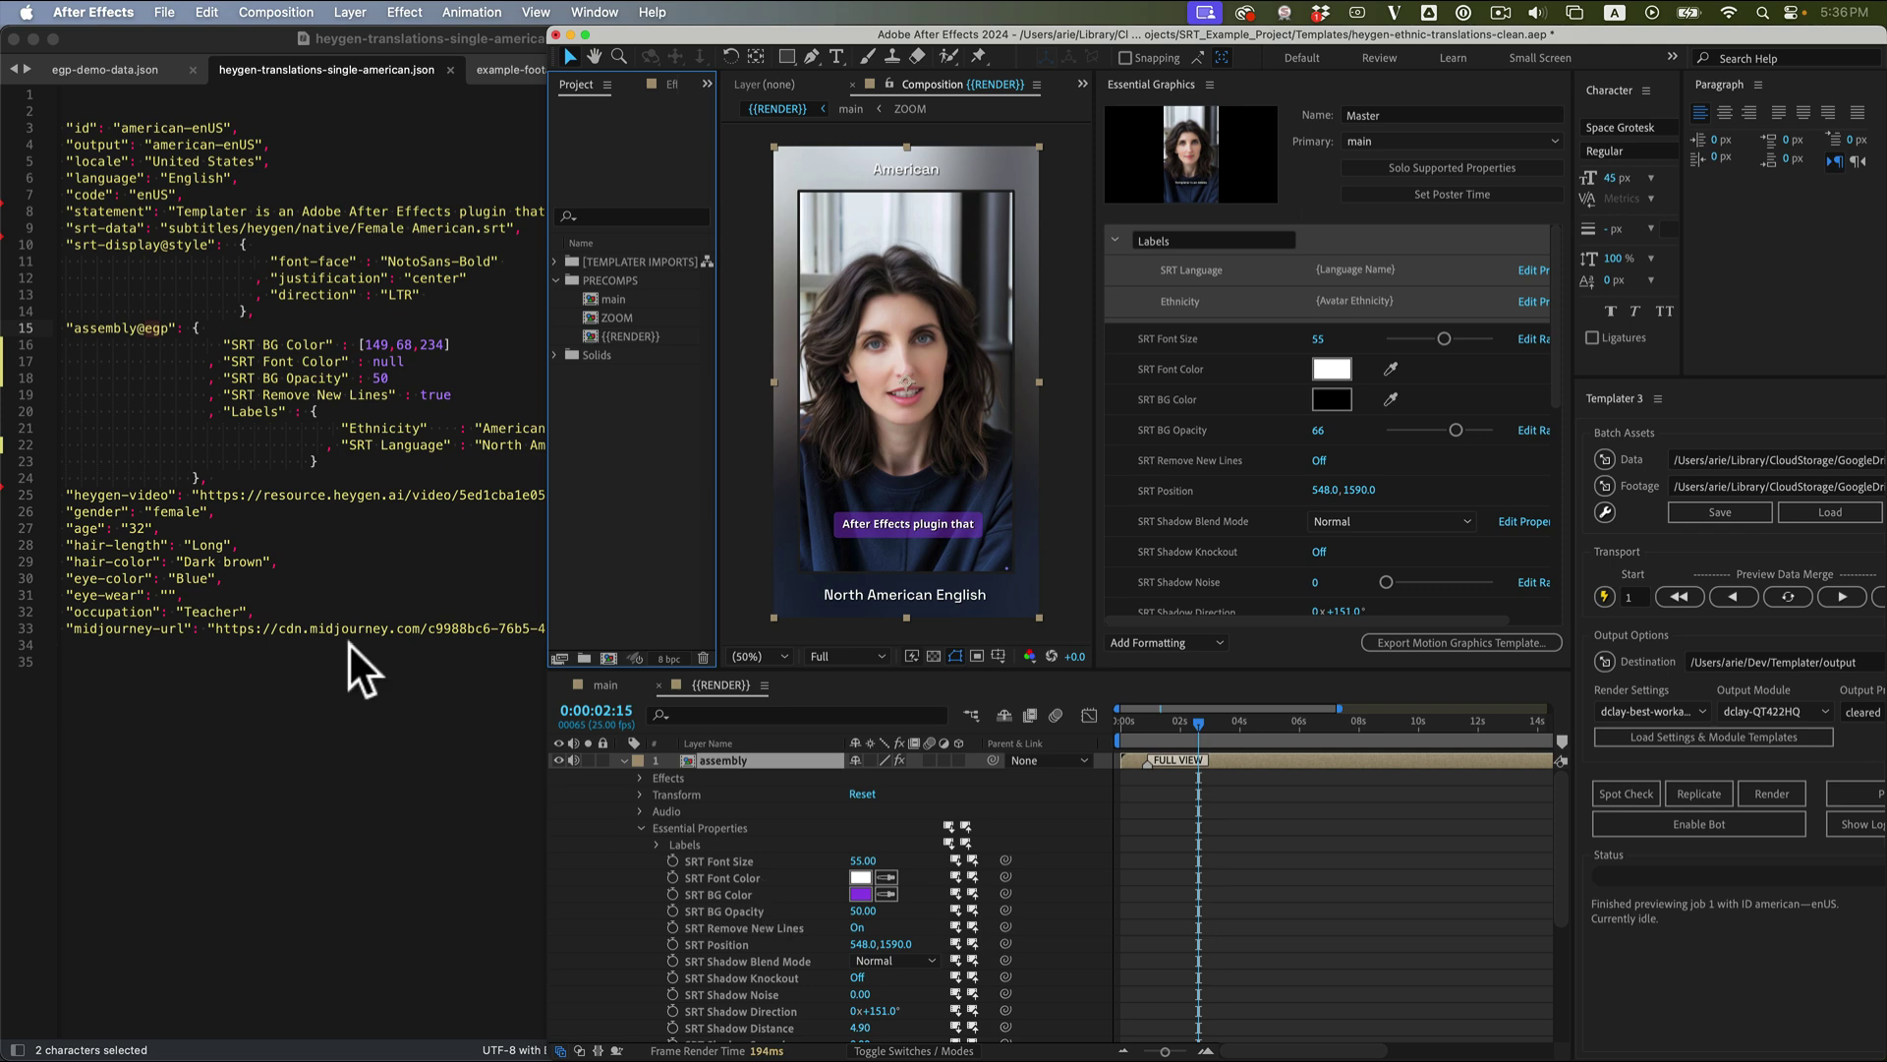
Change SRT Font Color from null to [0,0,255] and SRT BG Opacity from 50 to 25.
{"action": "left_click", "coordinate": [111, 336]}
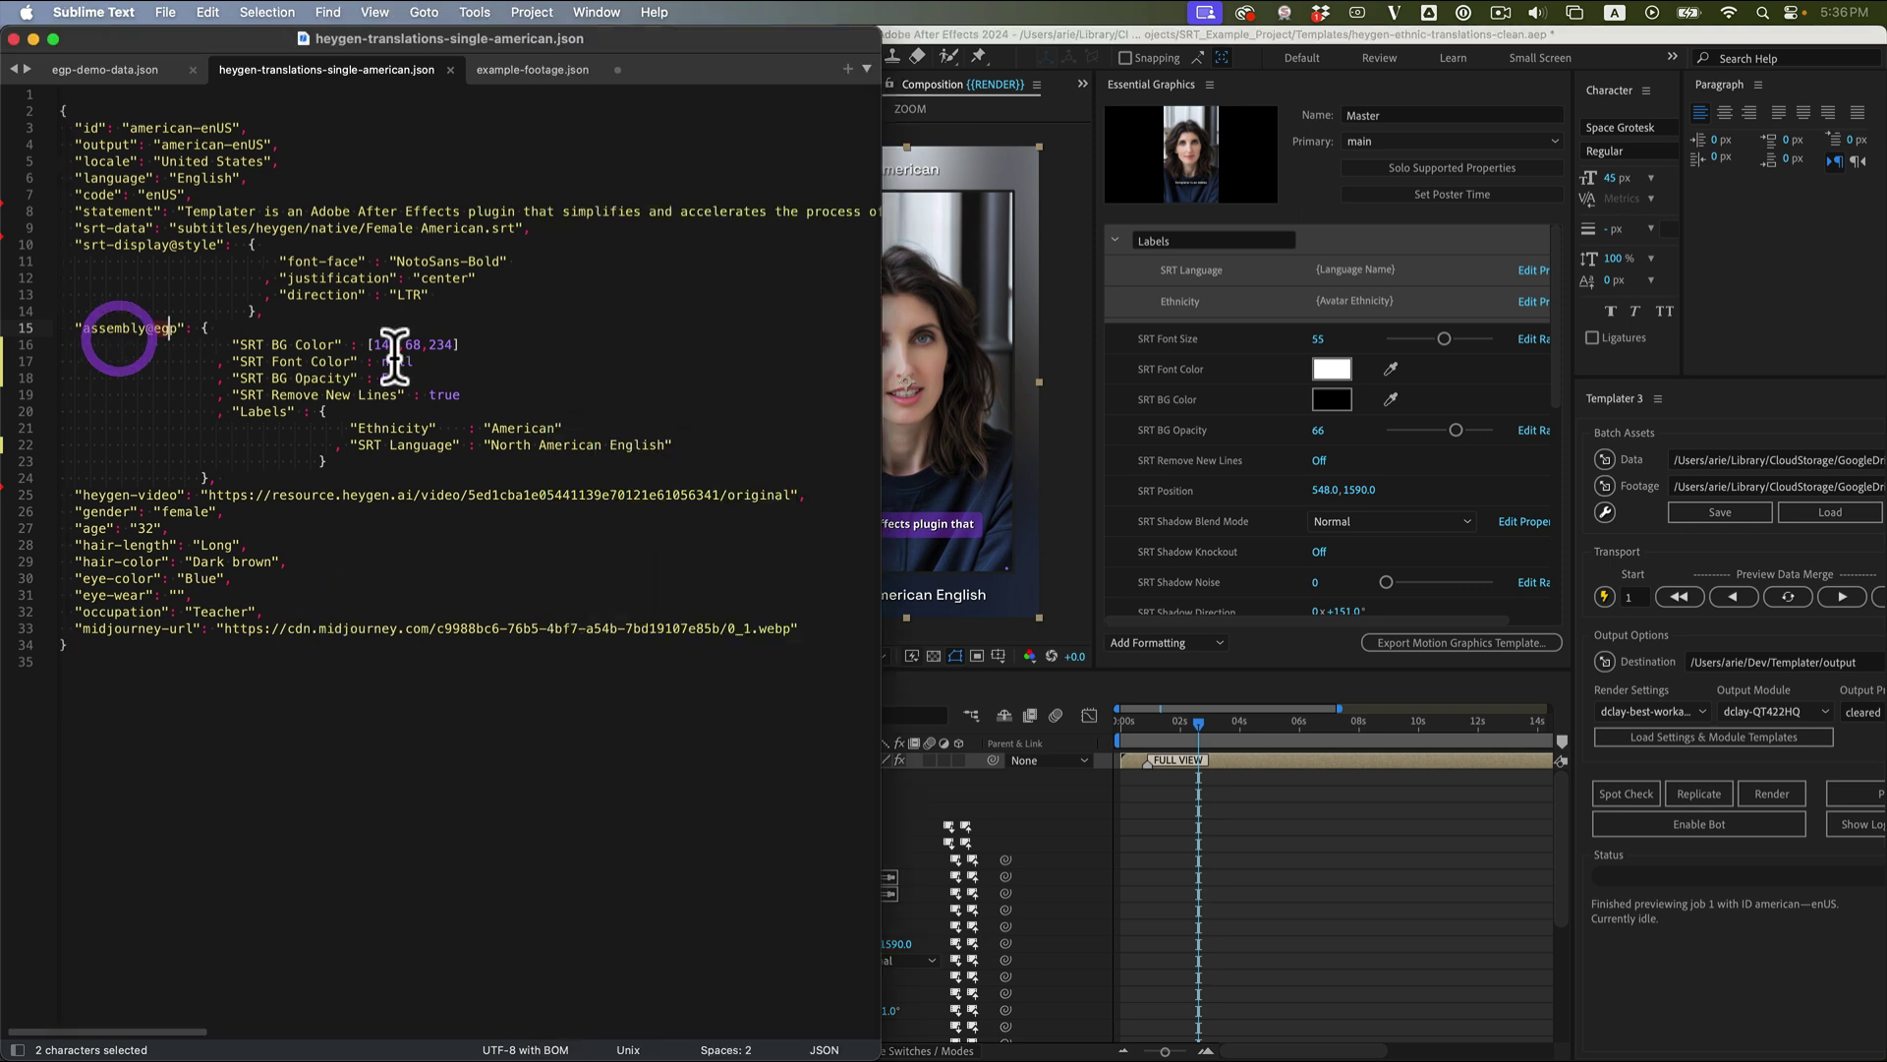
{"action": "left_click", "coordinate": [416, 361]}
{"action": "left_click", "coordinate": [1065, 537]}
{"action": "mouse_move", "coordinate": [546, 528]}
{"action": "left_mouse_down"}
{"action": "mouse_move", "coordinate": [882, 467]}
{"action": "mouse_move", "coordinate": [555, 475]}
{"action": "left_mouse_up"}
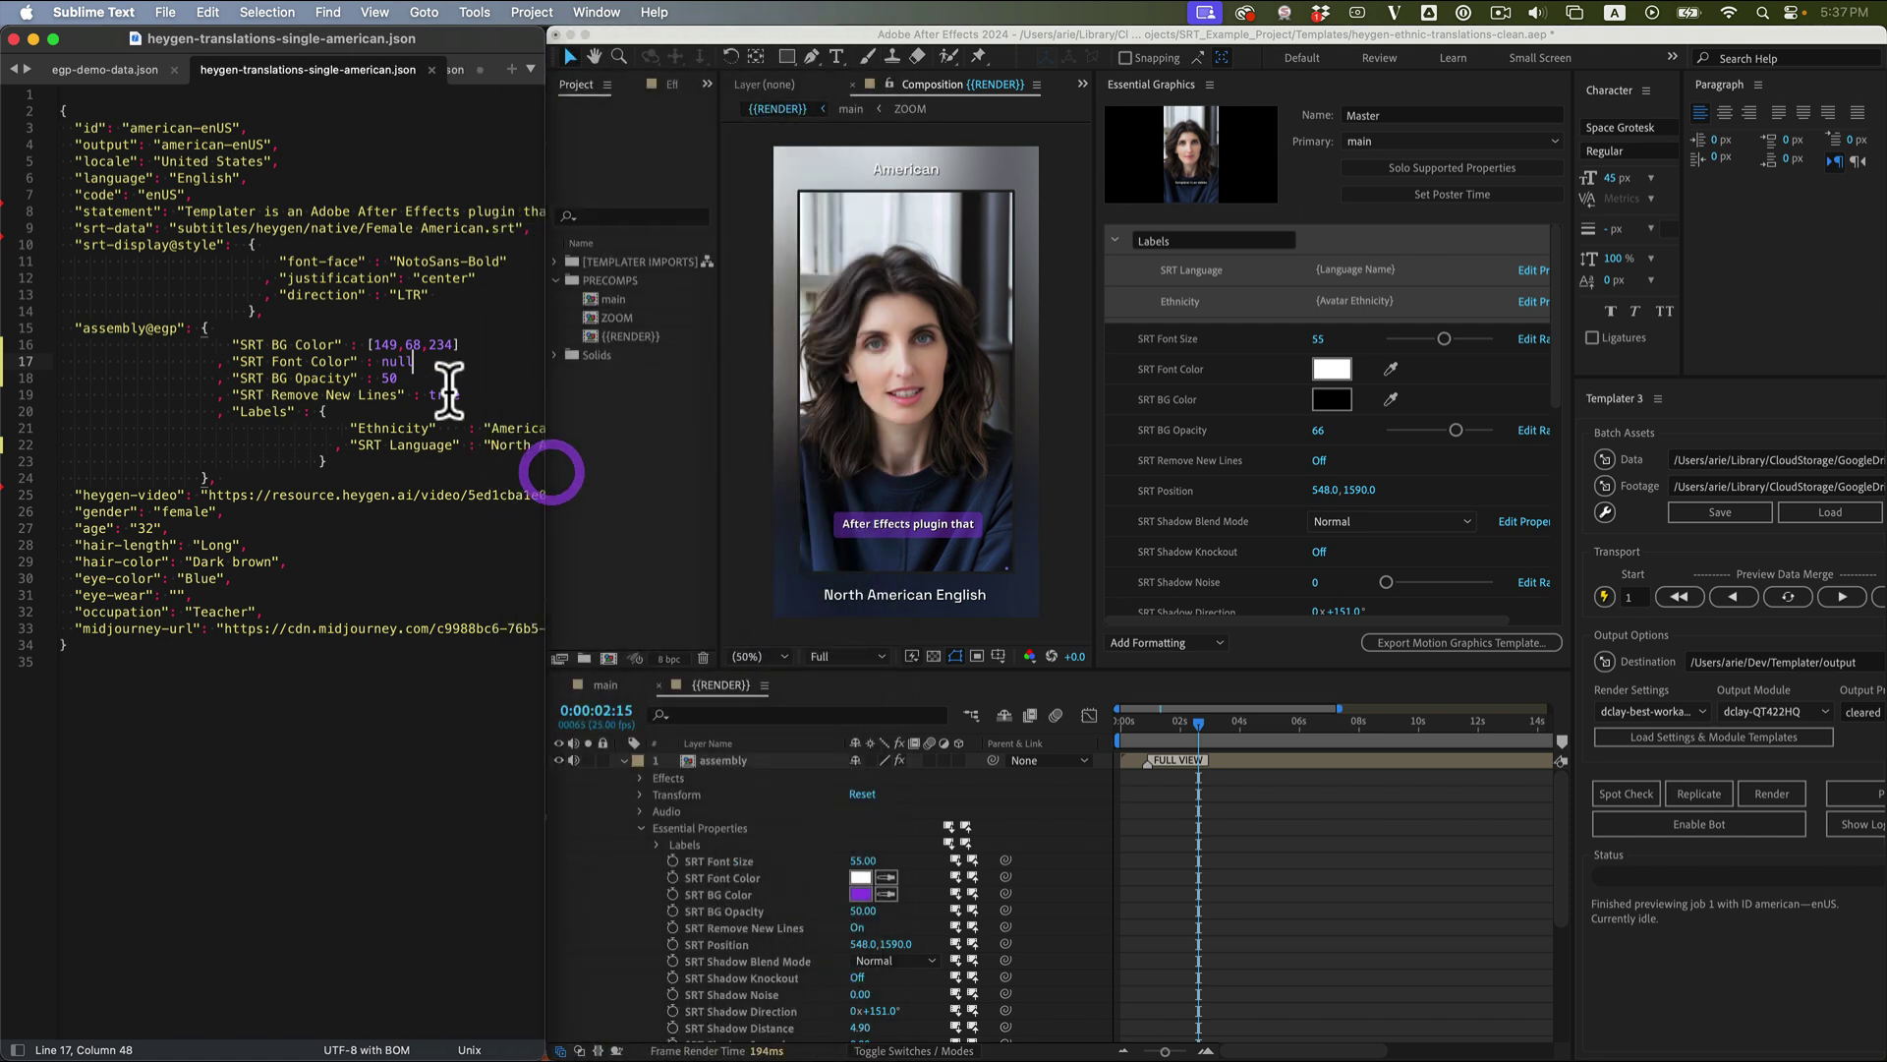
{"action": "left_click", "coordinate": [448, 392]}
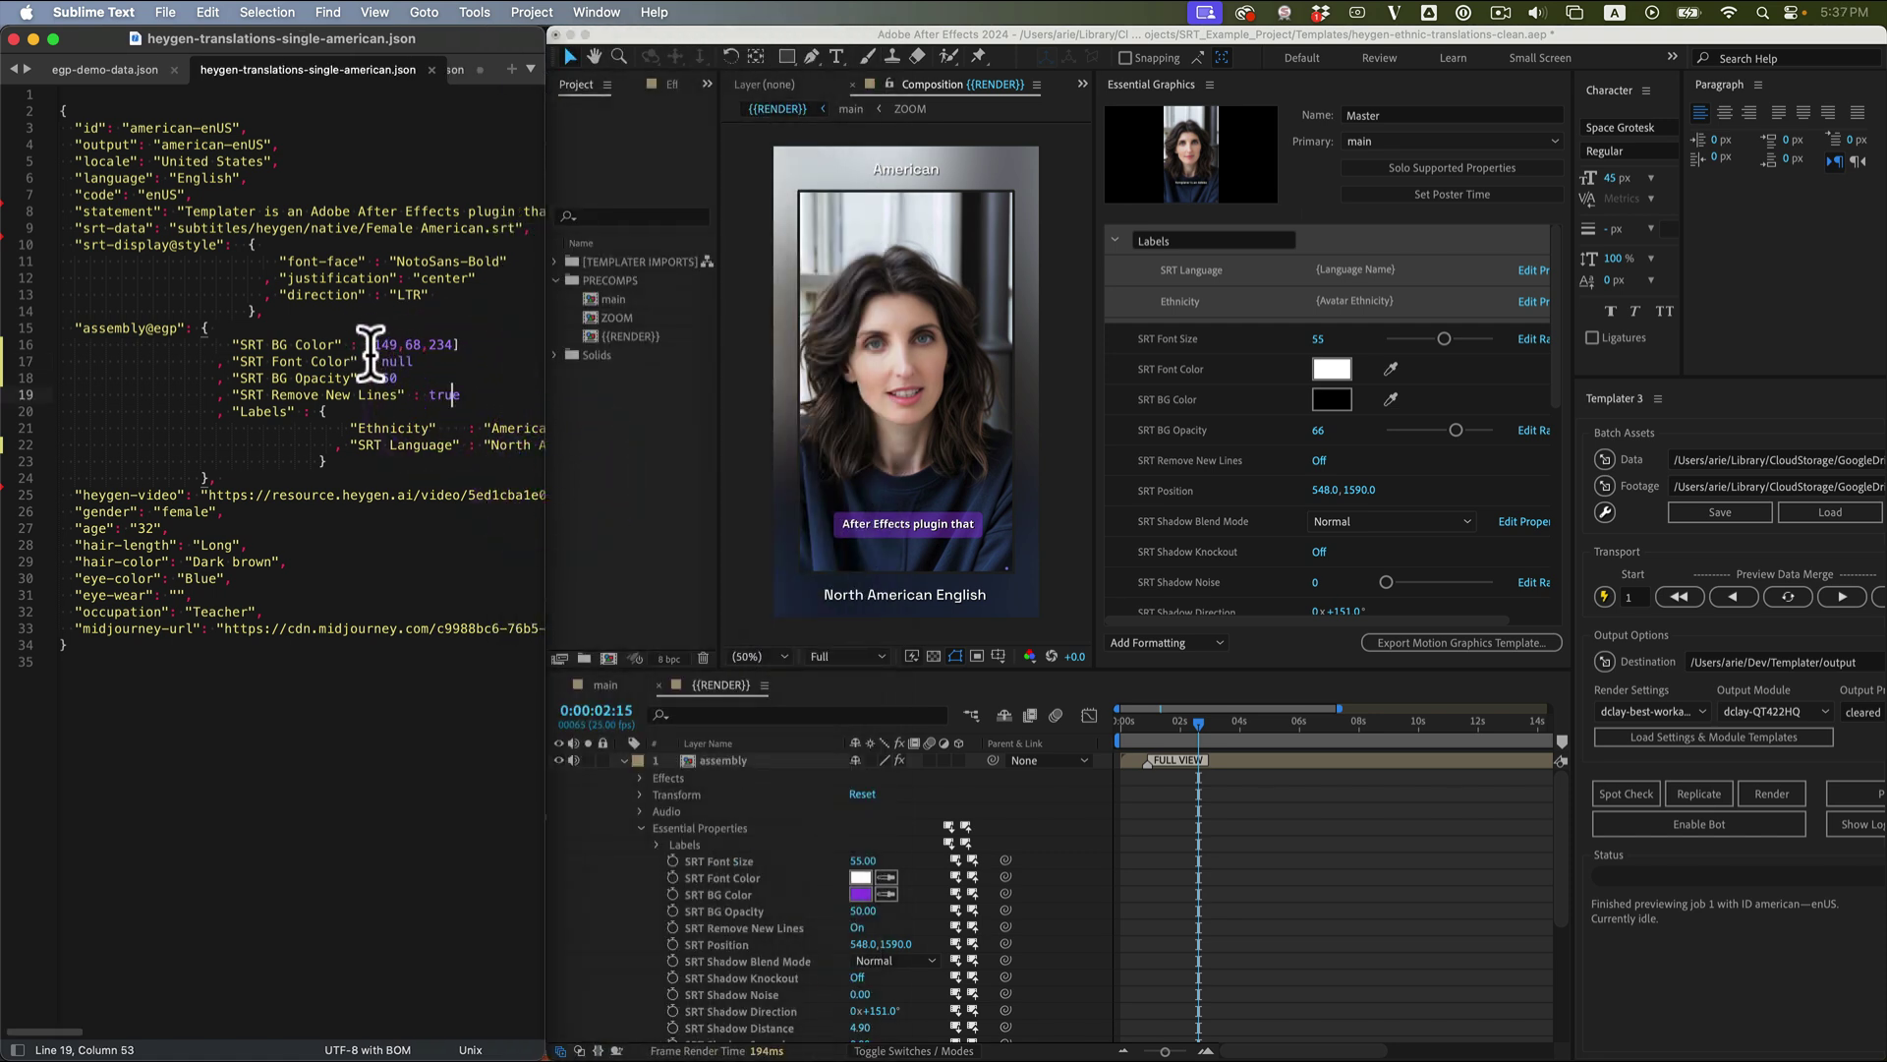
{"action": "left_click_drag", "start_coordinate": [387, 362], "coordinate": [442, 362]}
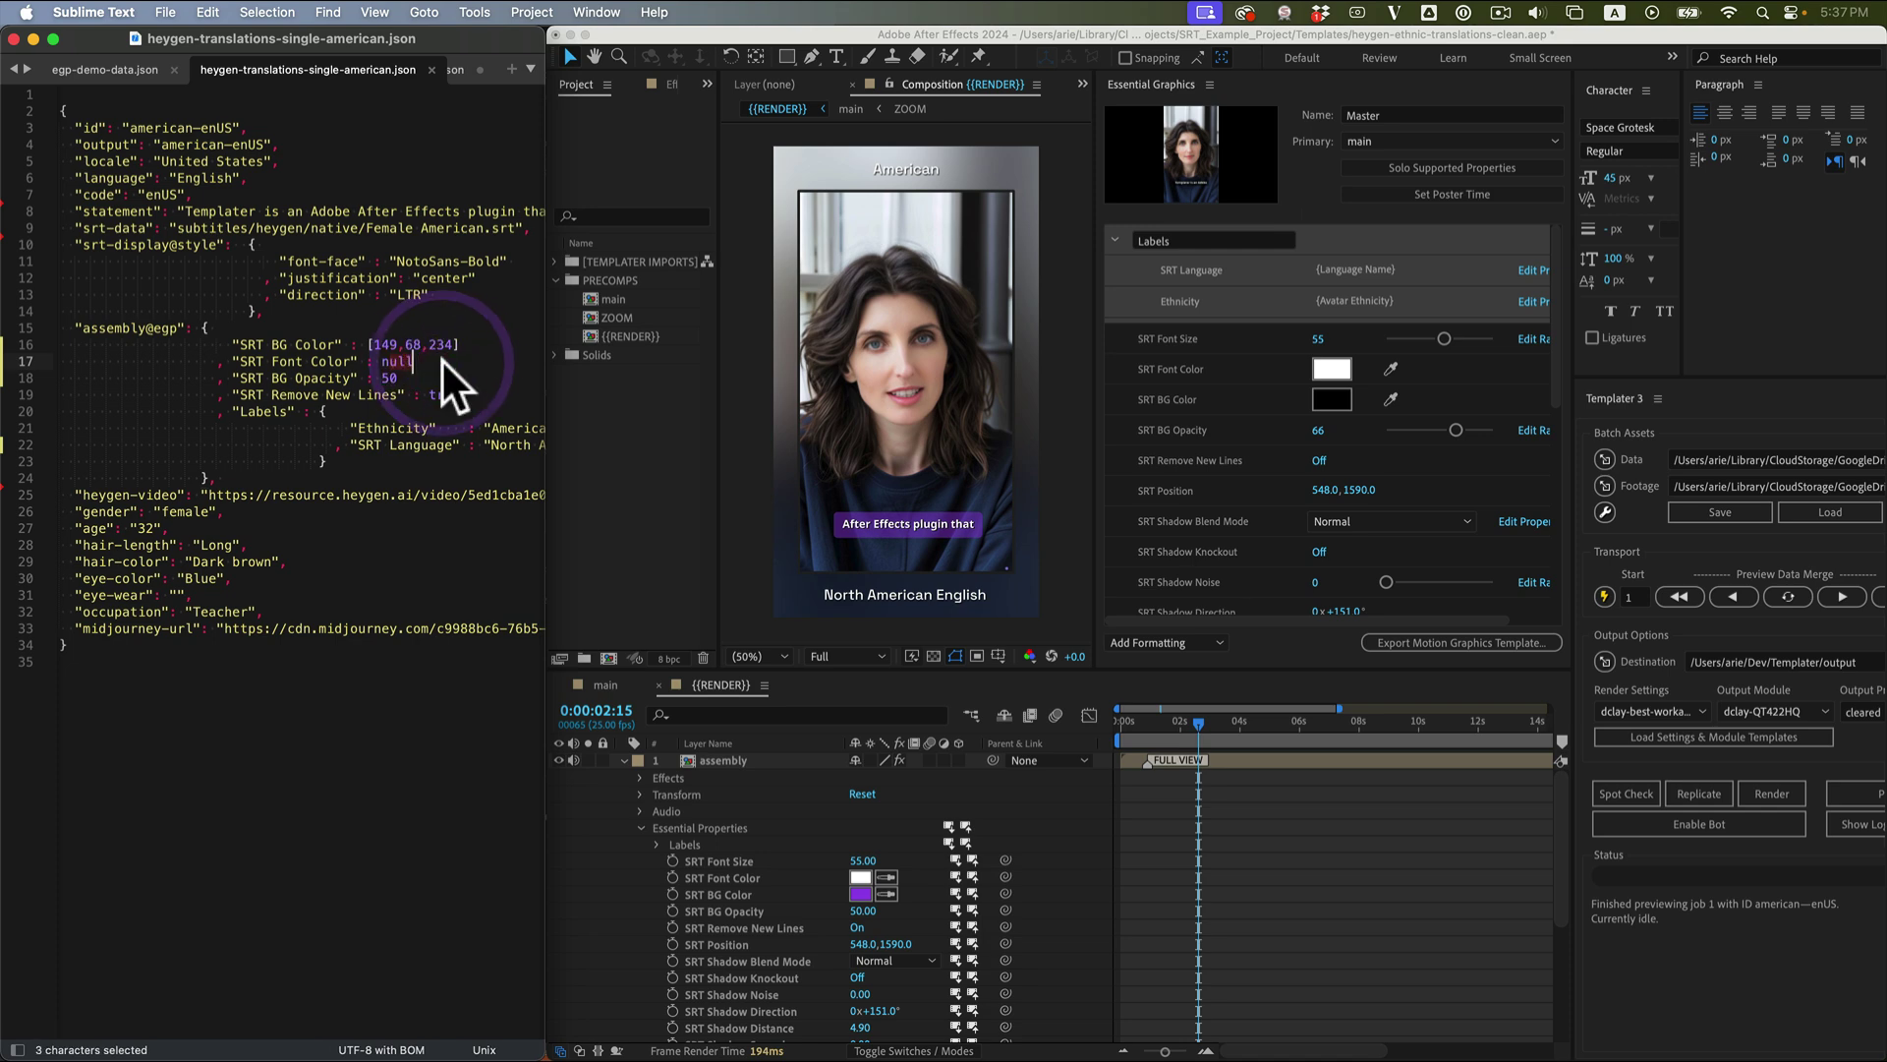
{"action": "key", "text": "shift+Left"}
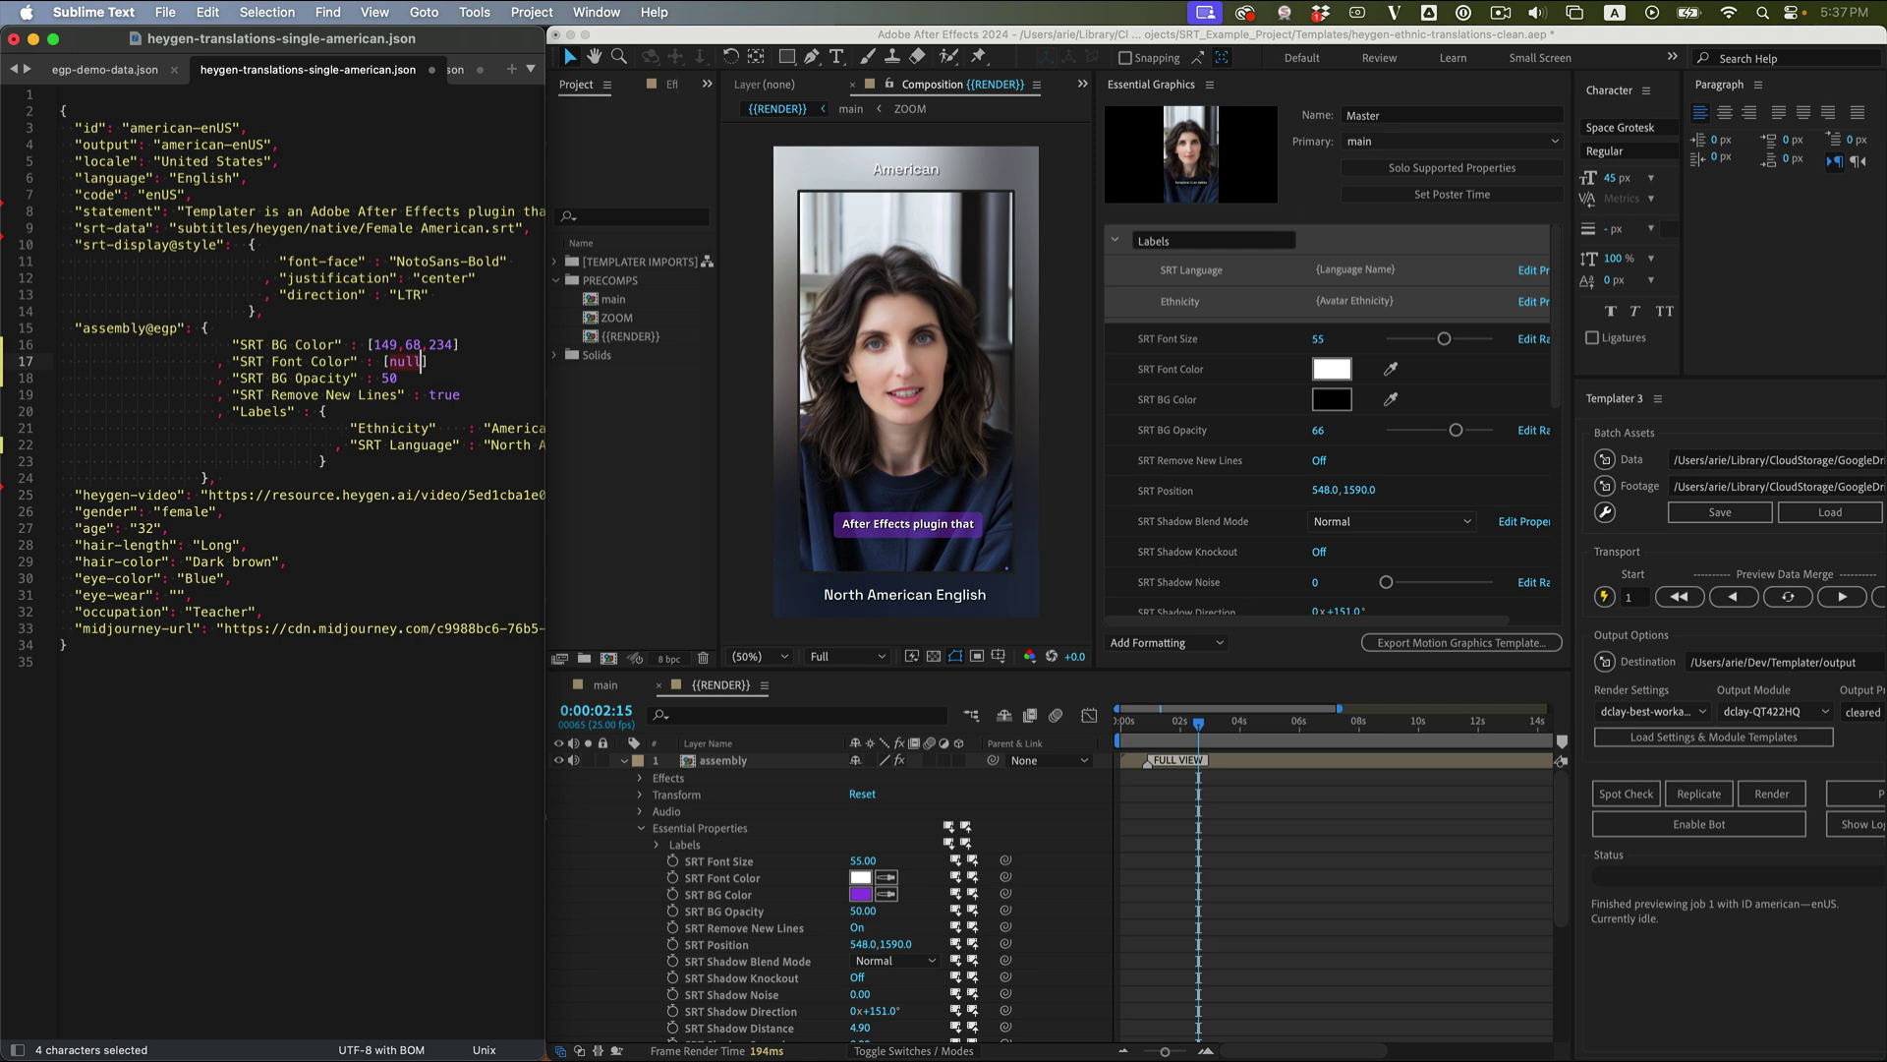
{"action": "type", "text": "0,0,"}
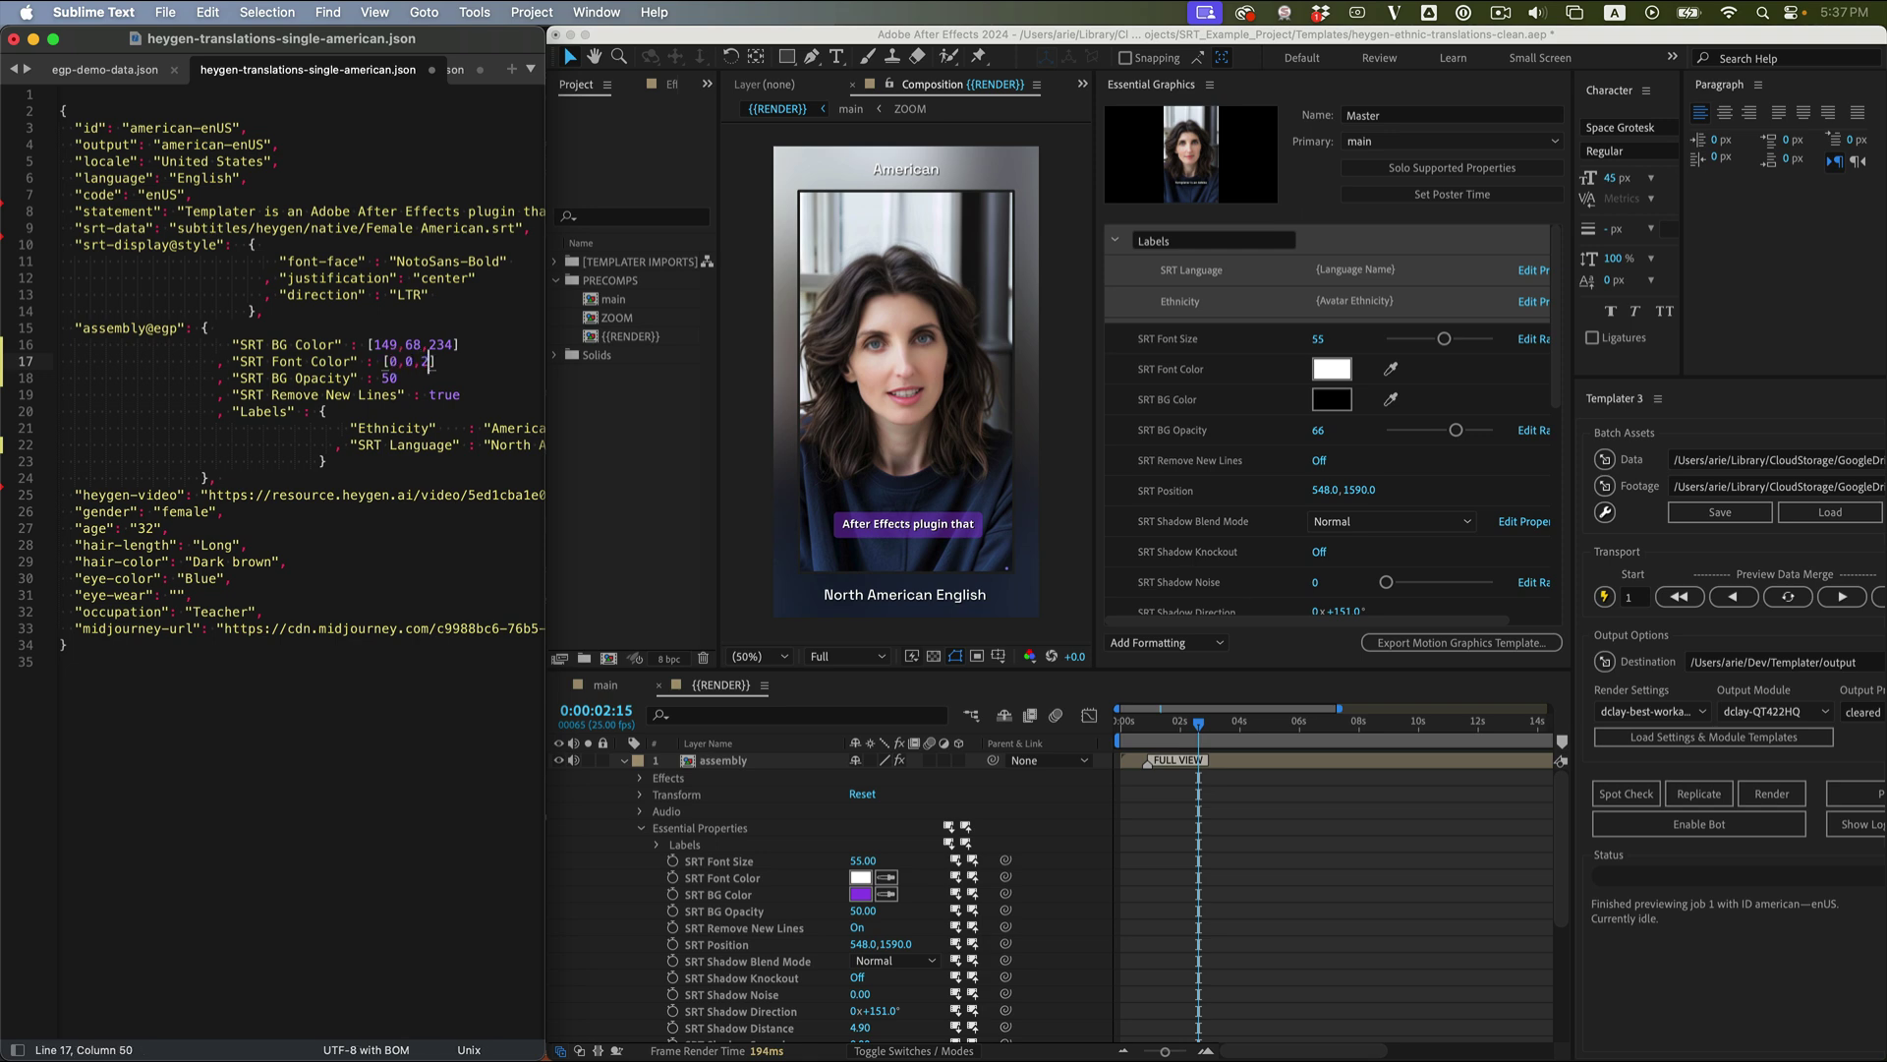
{"action": "type", "text": "255"}
{"action": "left_click", "coordinate": [388, 379]}
{"action": "key", "text": "shift+Right"}
{"action": "key", "text": "shift+Right"}
{"action": "type", "text": "24"}
Shorten the SRT Language label from 'North American English' to 'English'.
{"action": "key", "text": "Down"}
{"action": "key", "text": "Down"}
{"action": "key", "text": "End"}
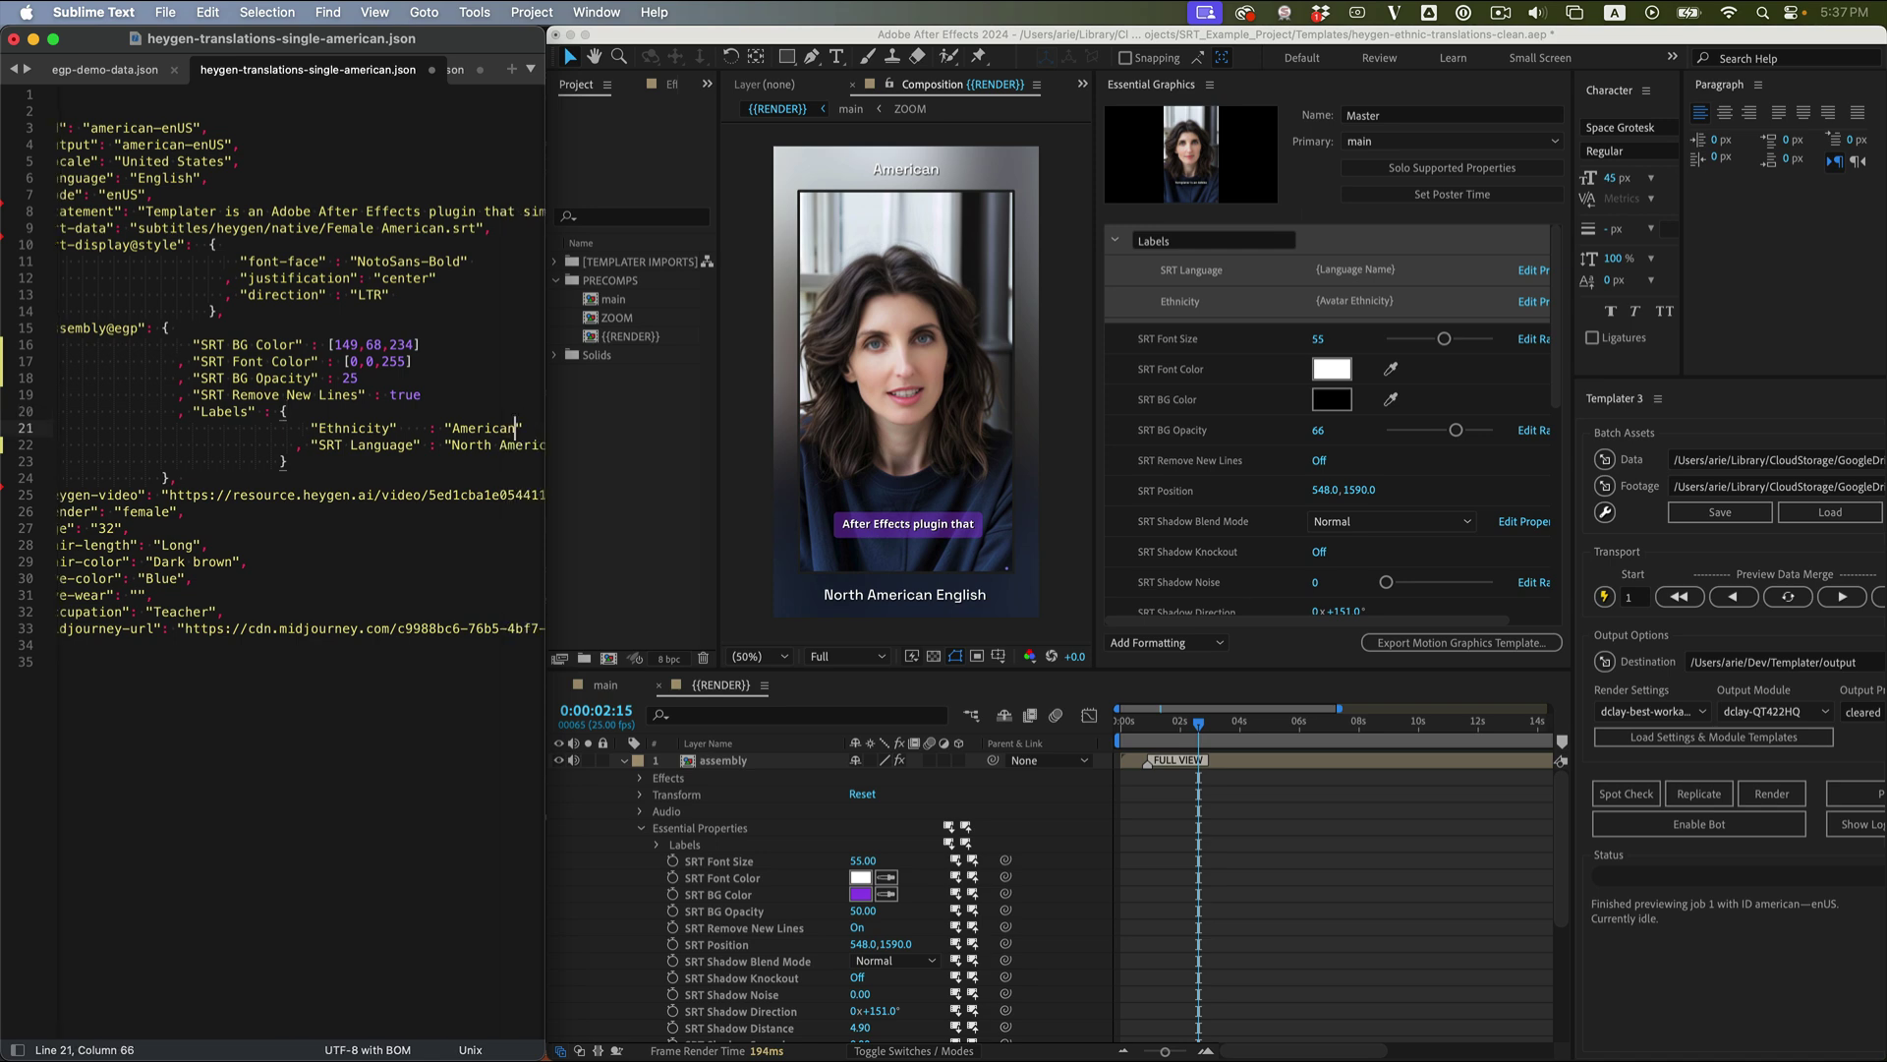
{"action": "key", "text": "alt+shift+Left"}
{"action": "key", "text": "Down"}
{"action": "key", "text": "alt+Left"}
{"action": "key", "text": "alt+shift+Right"}
{"action": "key", "text": "alt+shift+Right"}
{"action": "key", "text": "BackSpace"}
{"action": "key", "text": "Delete"}
Save the edited JSON and re-preview the data in After Effects.
{"action": "key", "text": "cmd+a"}
{"action": "key", "text": "super+s"}
{"action": "left_click", "coordinate": [1707, 414]}
{"action": "left_click", "coordinate": [1788, 596]}
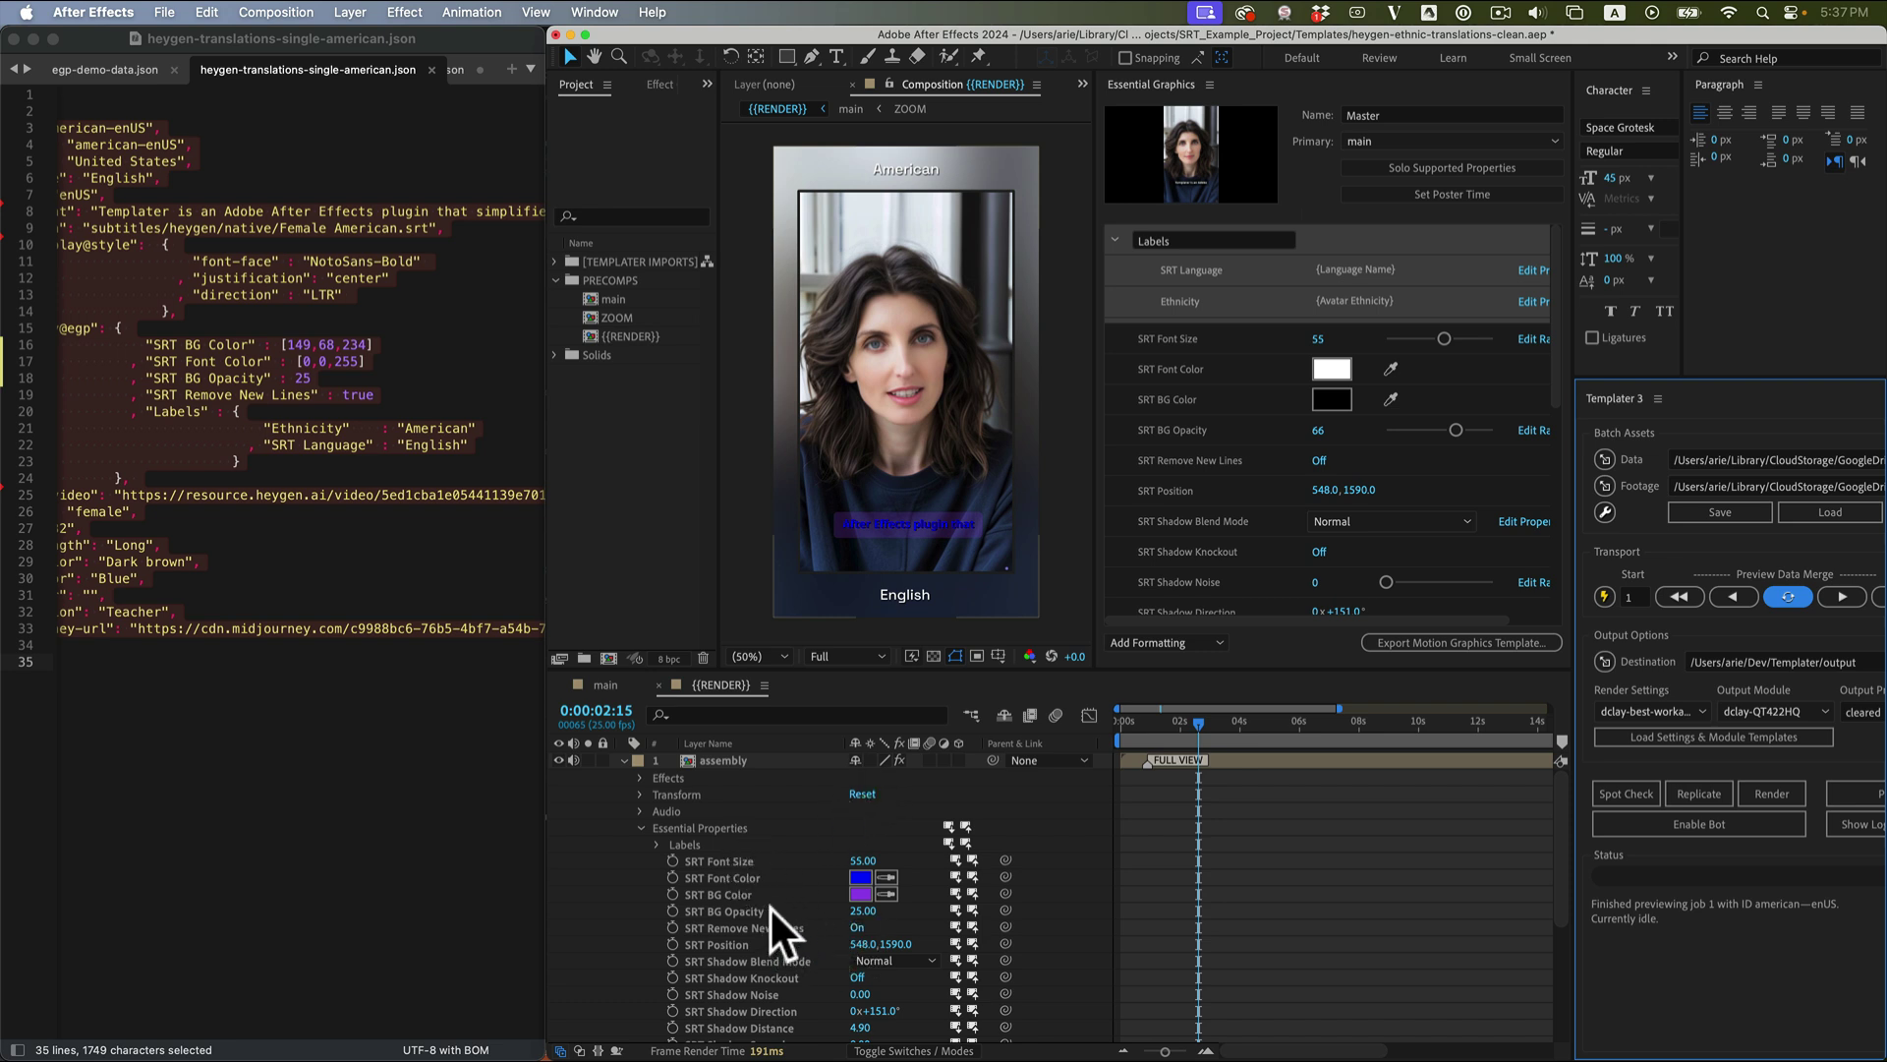
{"action": "scroll", "coordinate": [779, 933], "scroll_direction": "down", "scroll_amount": 3}
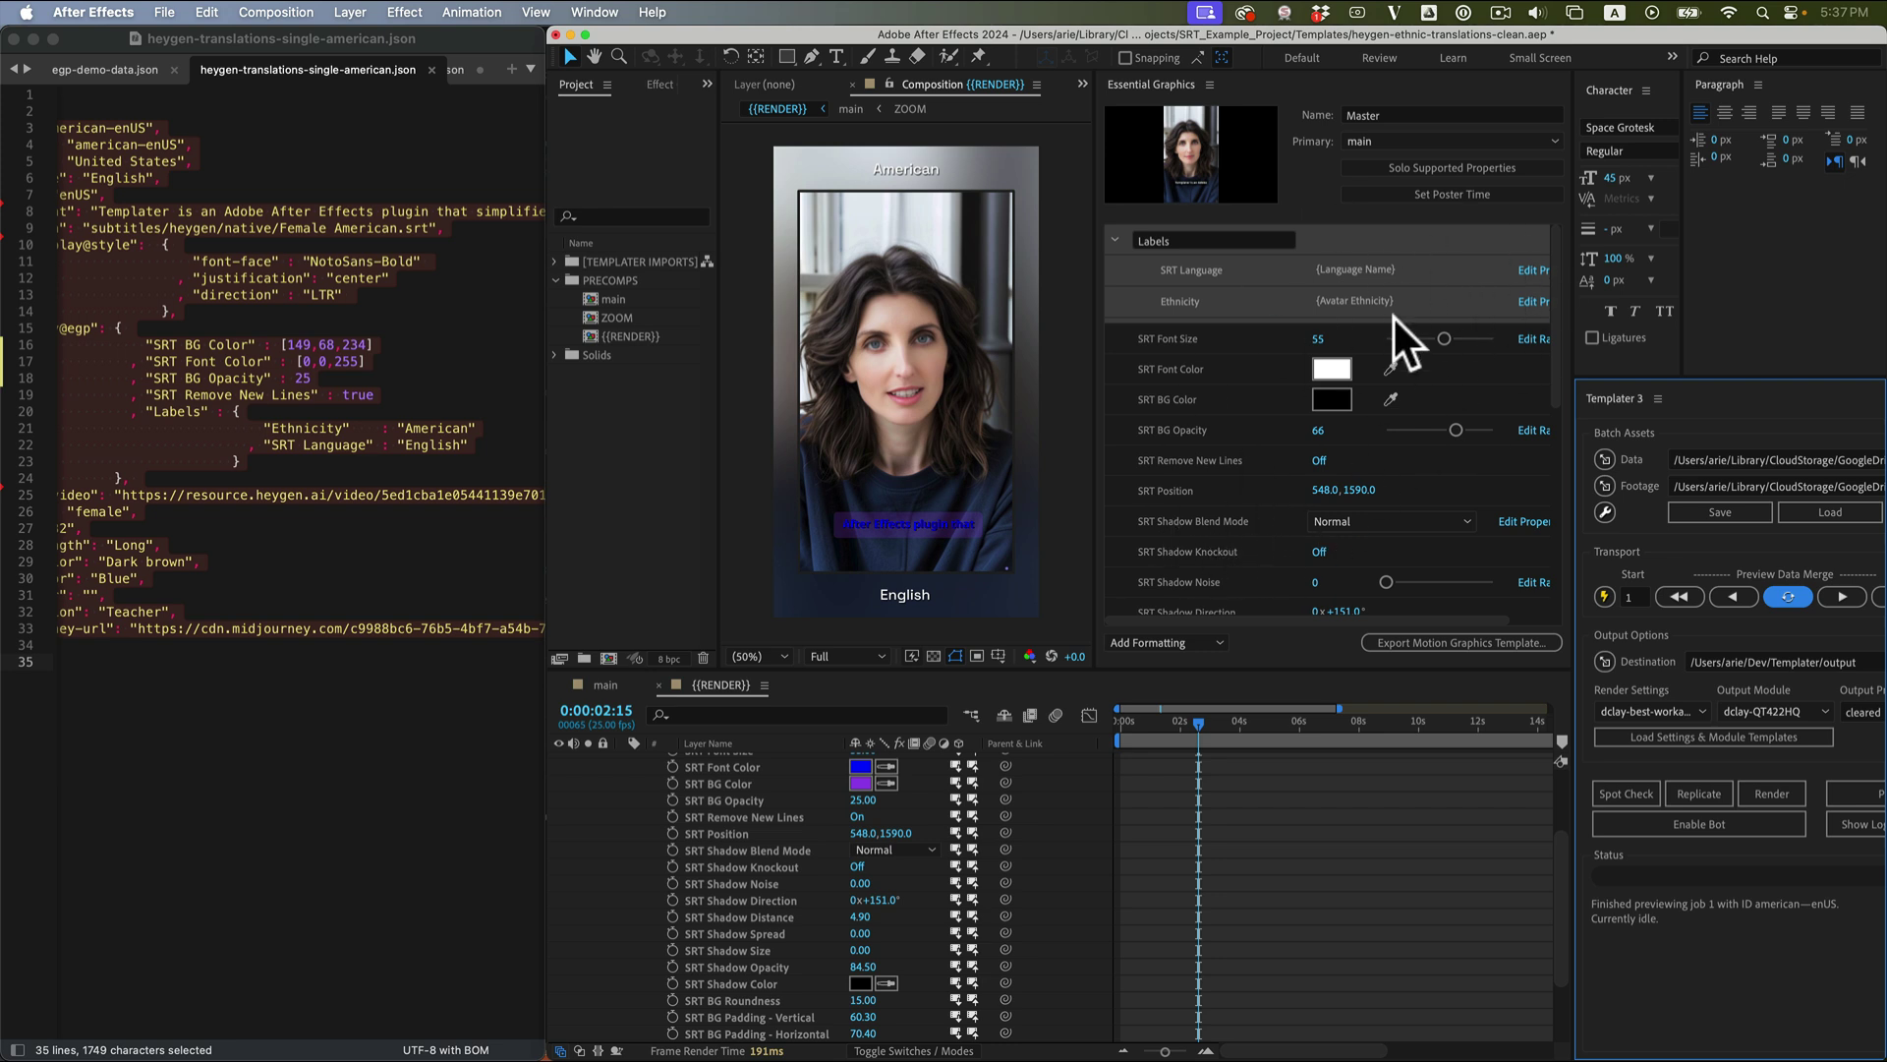
{"action": "left_click", "coordinate": [602, 682]}
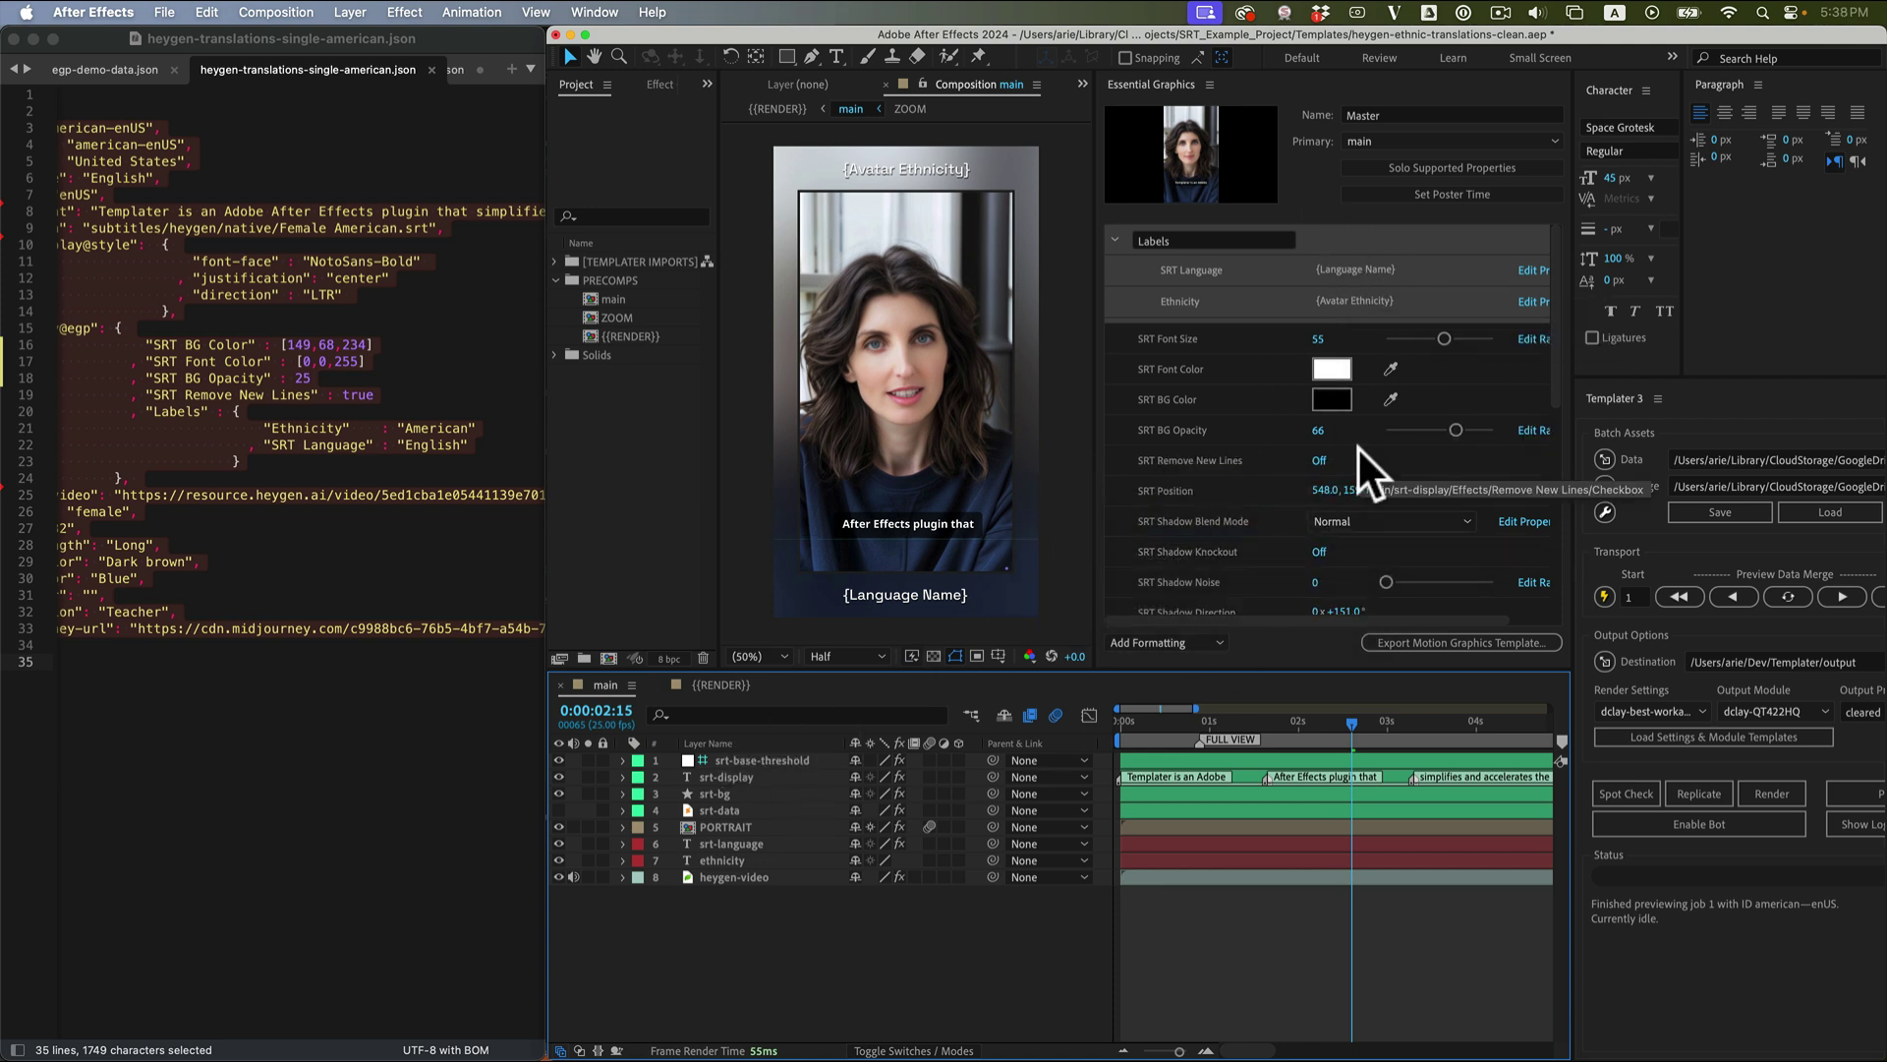
{"action": "left_click", "coordinate": [717, 684]}
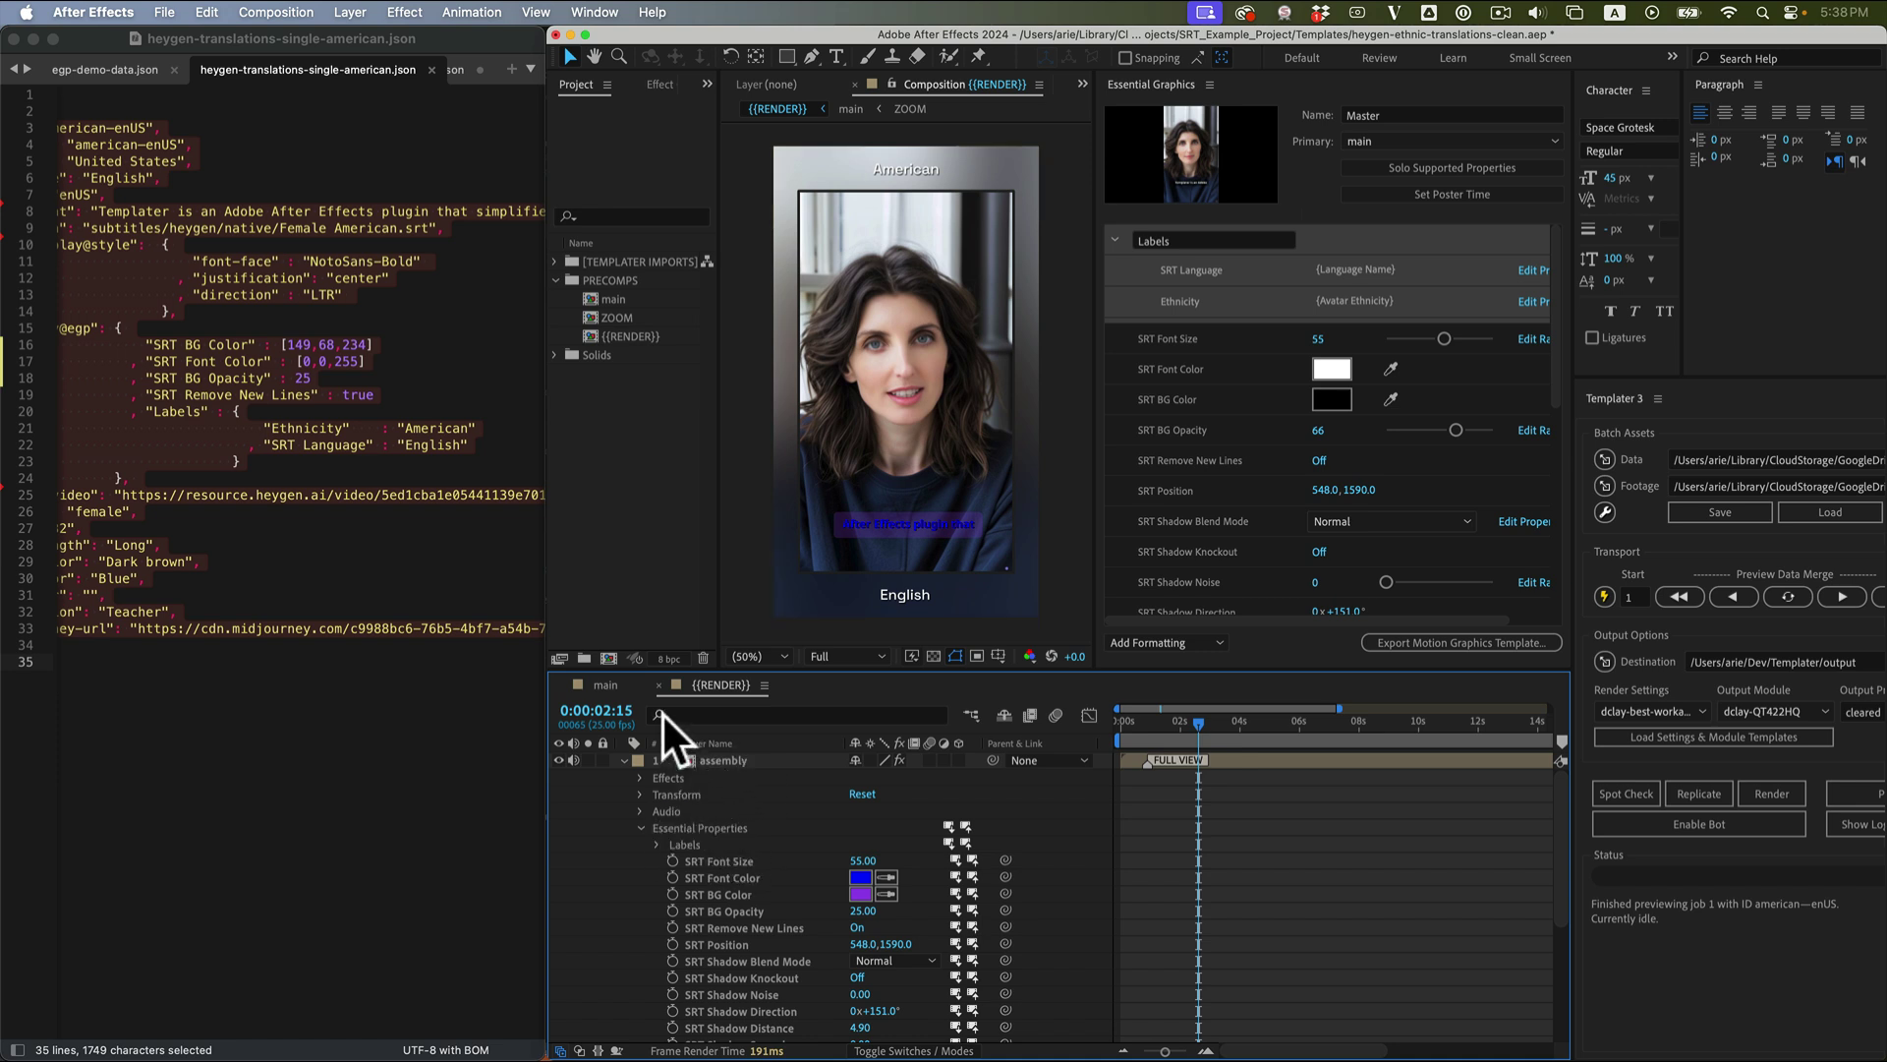
Return to the {{RENDER}} comp, then to the JSON editor with the selection cleared.
{"action": "left_click", "coordinate": [604, 685]}
{"action": "left_click", "coordinate": [722, 686]}
{"action": "left_click", "coordinate": [443, 607]}
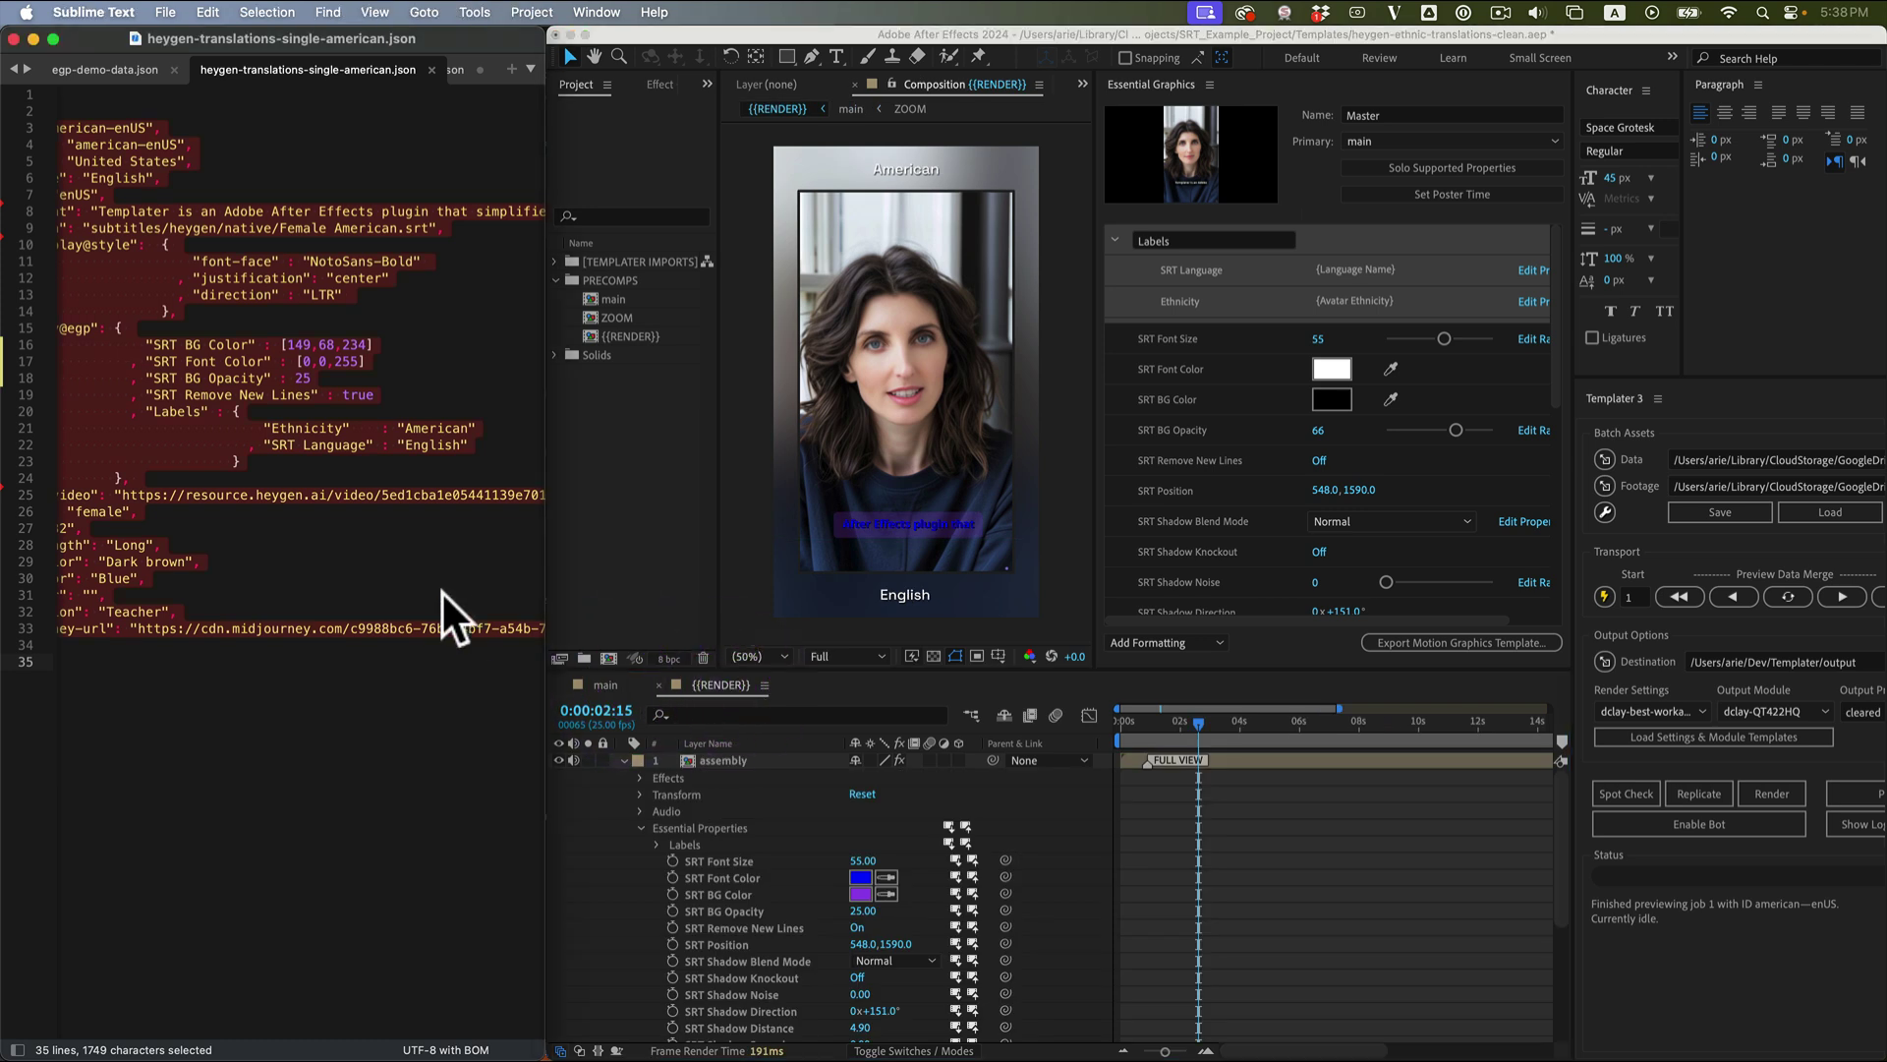
{"action": "left_click", "coordinate": [352, 584]}
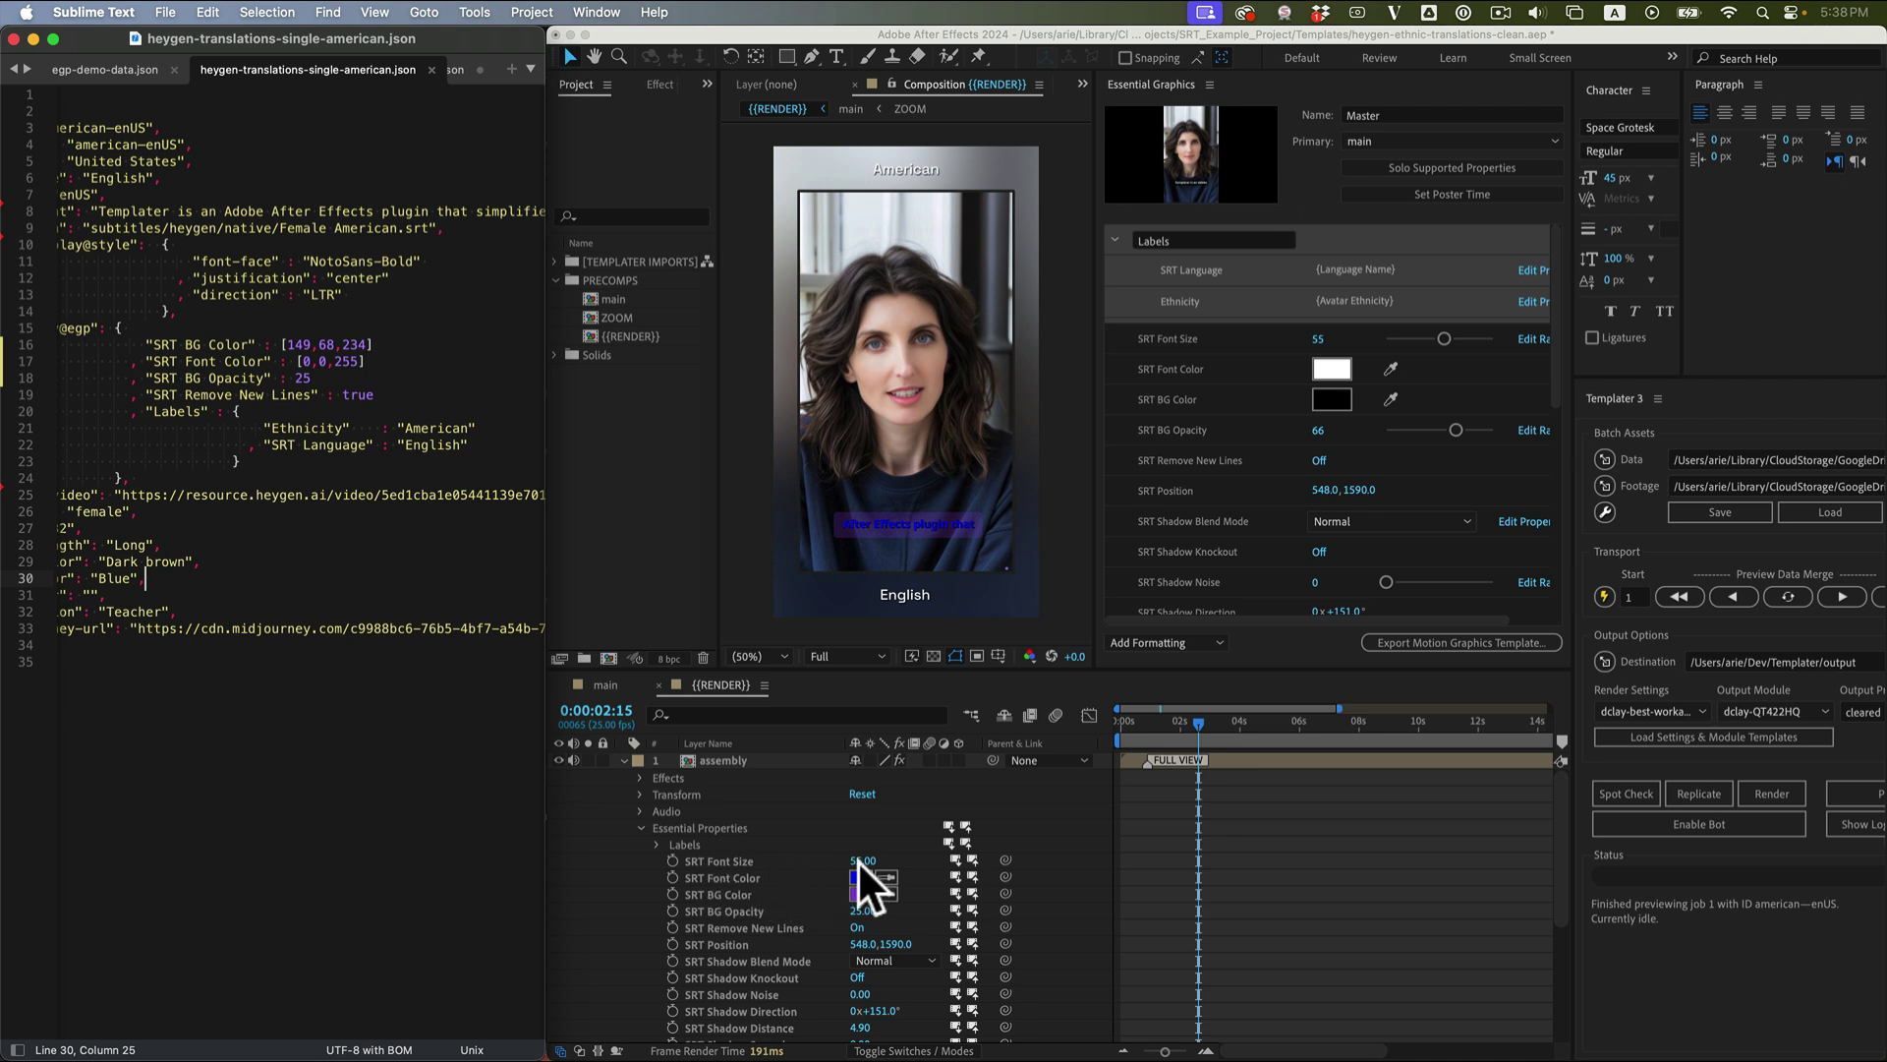
Insert "SRT Font Size": 75 at the top of assembly@egp and save.
{"action": "left_click", "coordinate": [357, 342]}
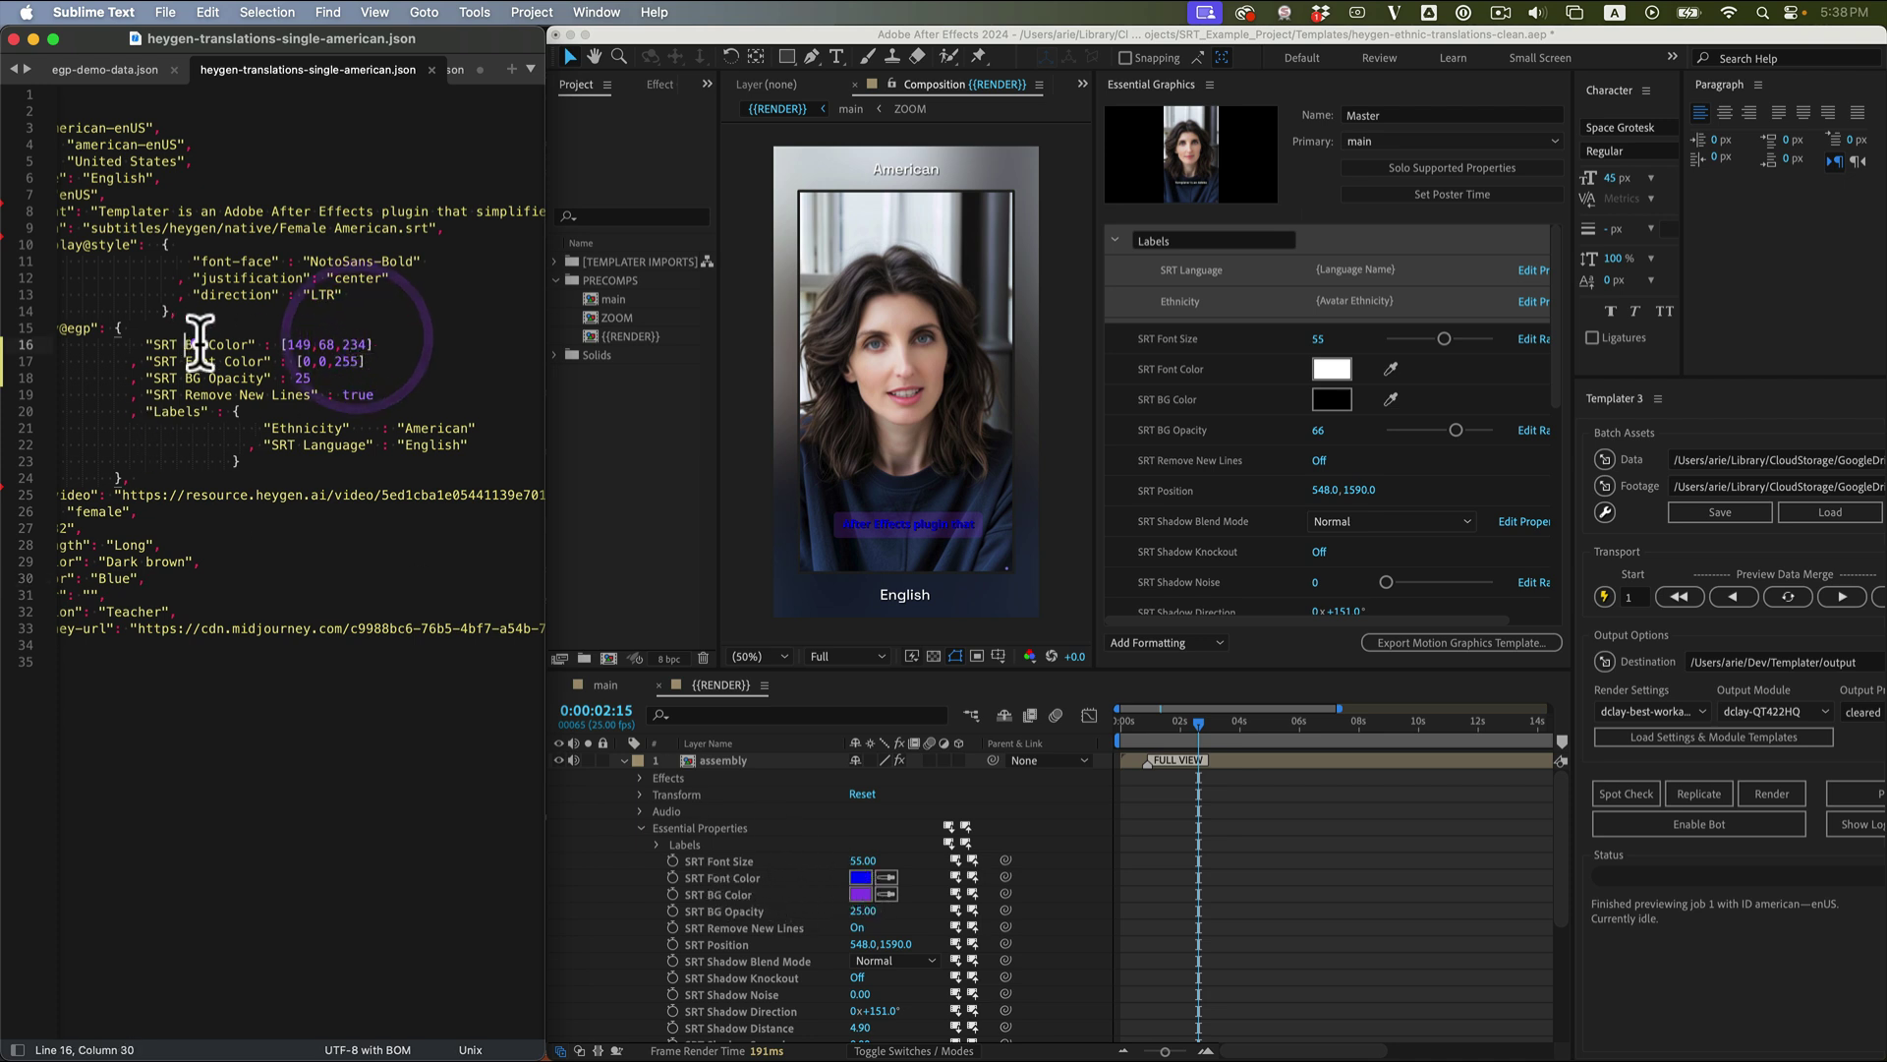
{"action": "left_click", "coordinate": [205, 324]}
{"action": "key", "text": "Down"}
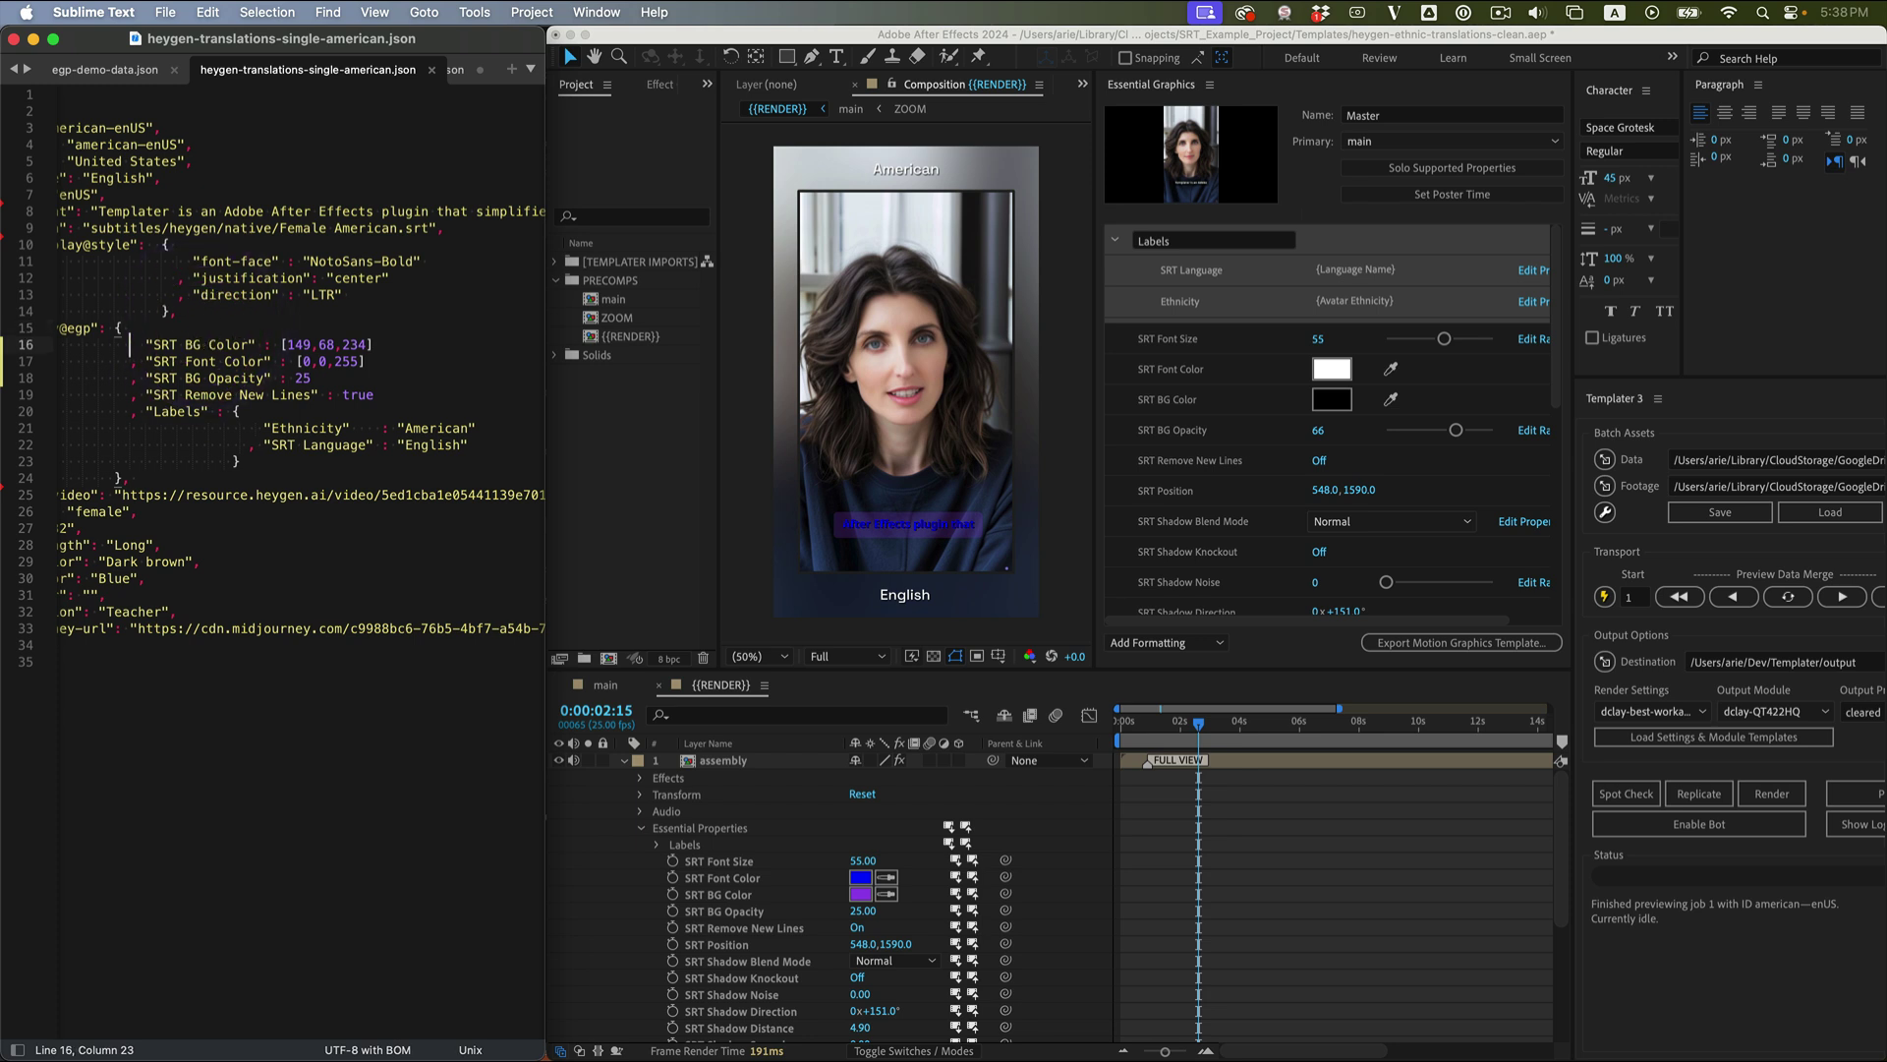
{"action": "type", "text": ","}
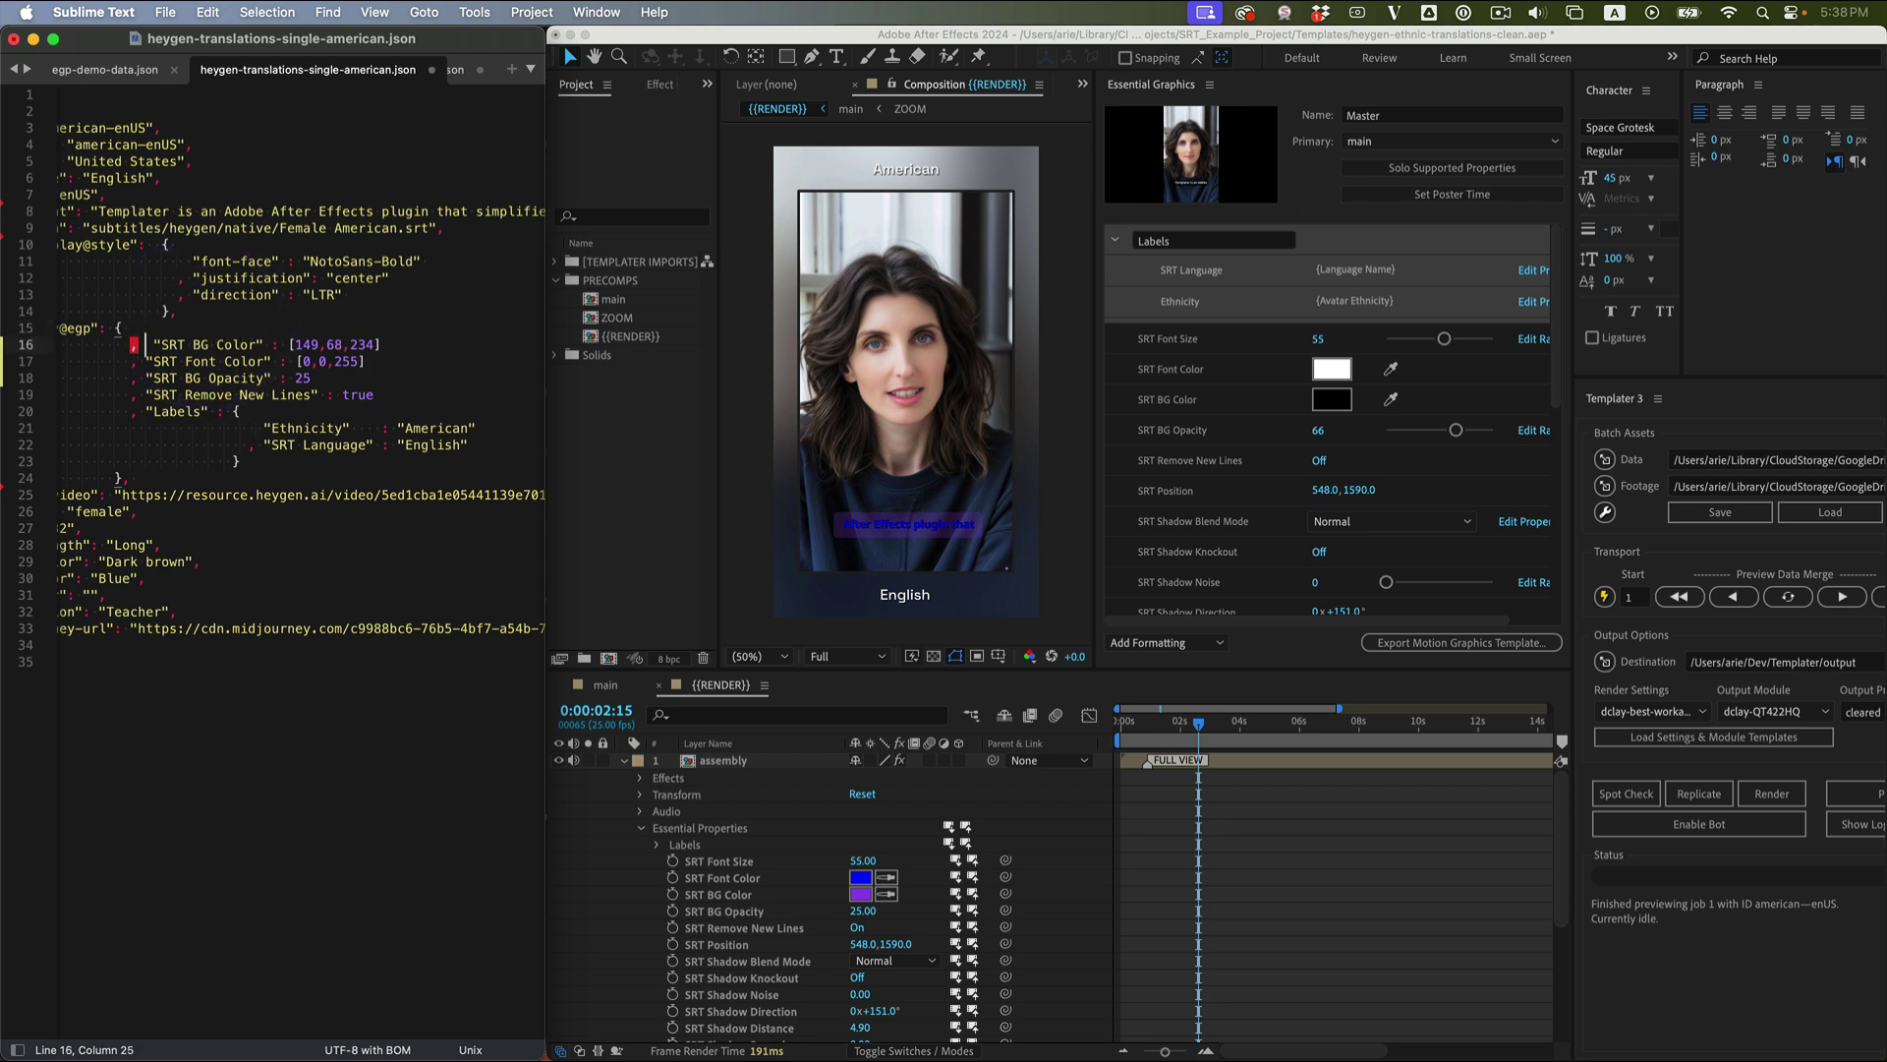
{"action": "key", "text": "super+shift+Return"}
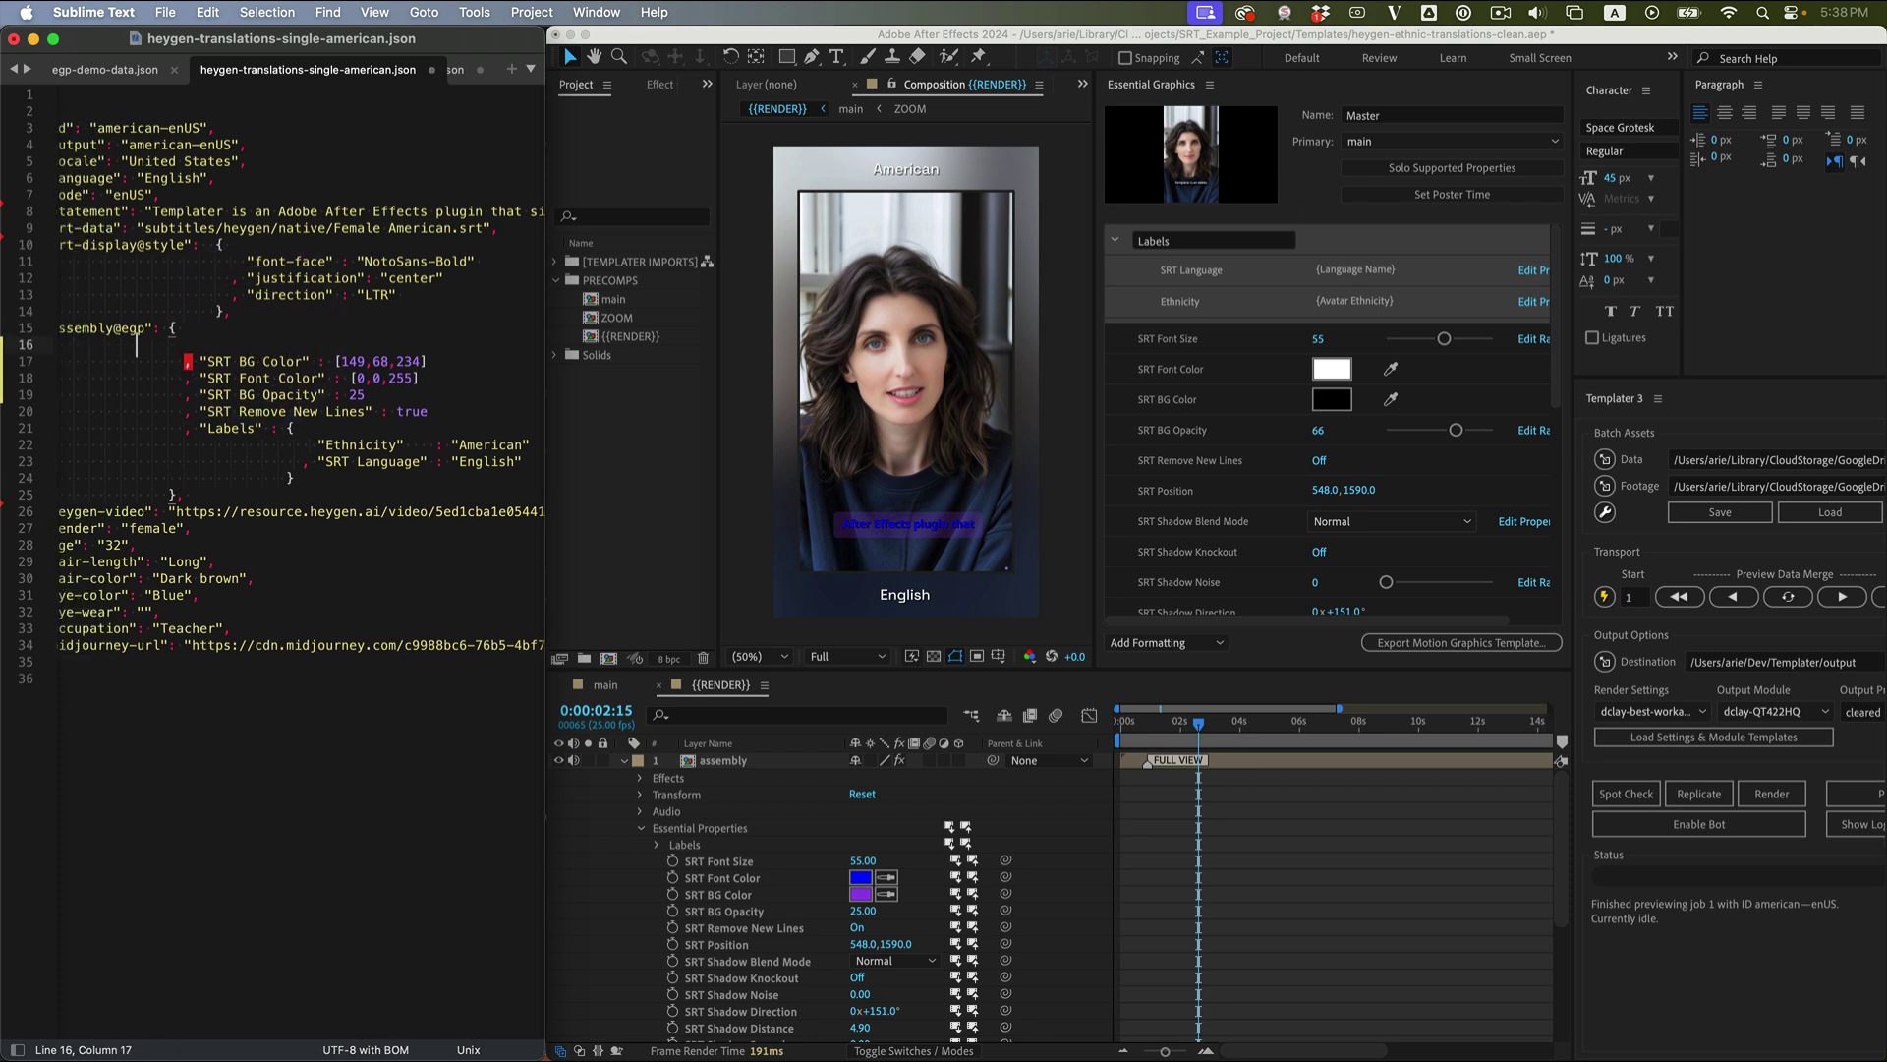
{"action": "type", "text": "SRT Font Size\" : 75"}
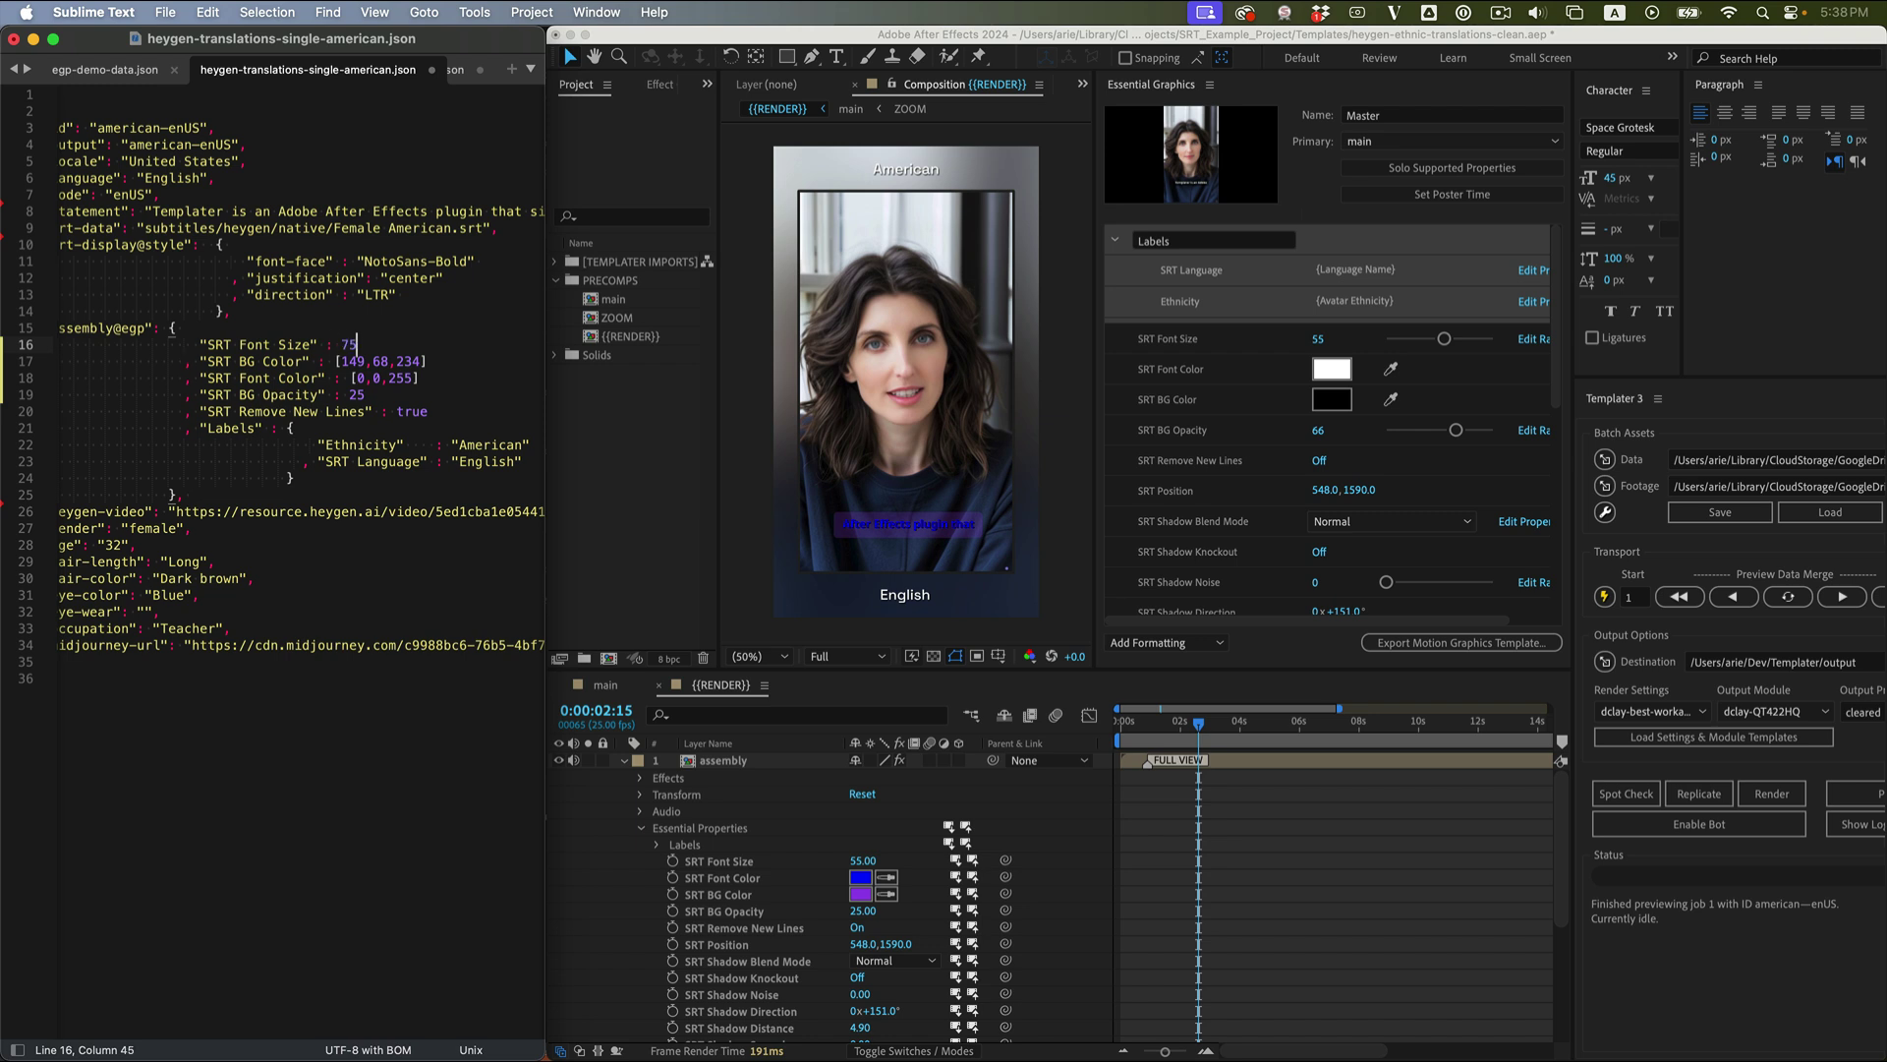
{"action": "key", "text": "super+s"}
Set SRT Font Color from blue to null, save, and re-preview with white subtitles.
{"action": "left_click", "coordinate": [1764, 444]}
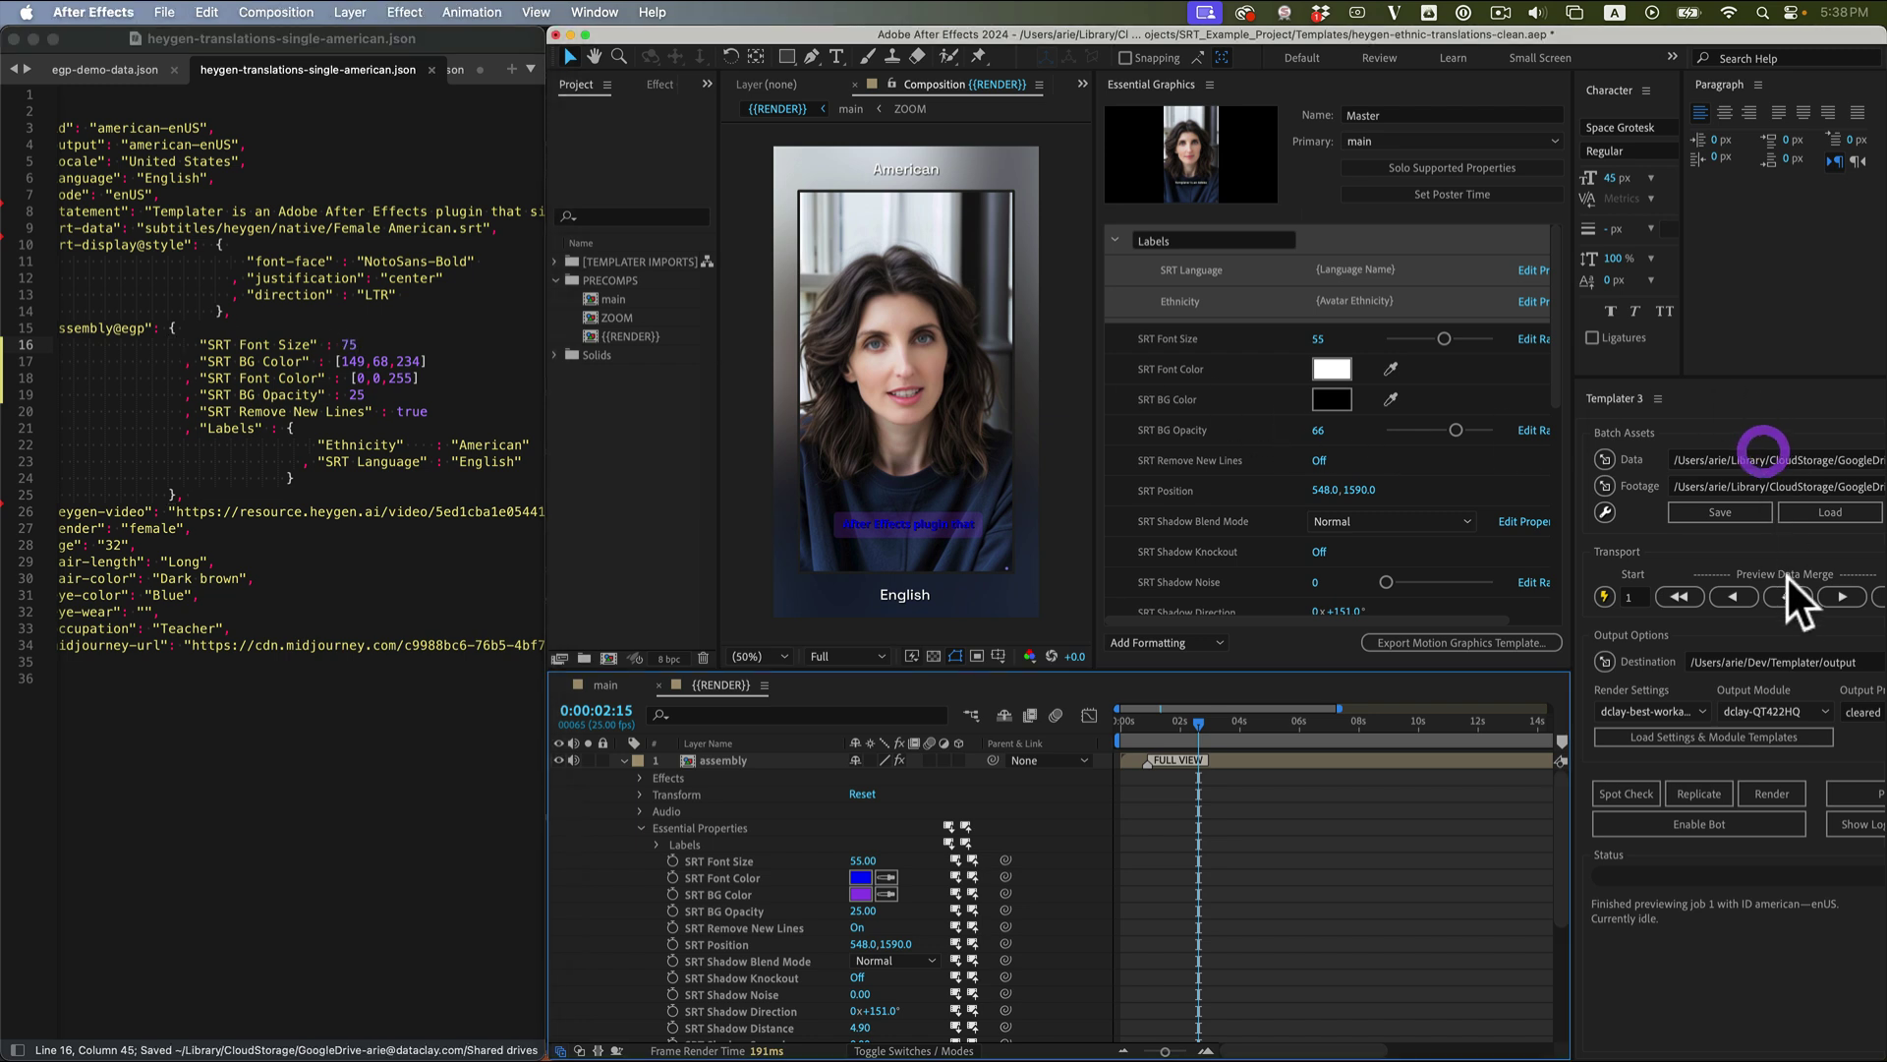
{"action": "left_click", "coordinate": [1789, 596]}
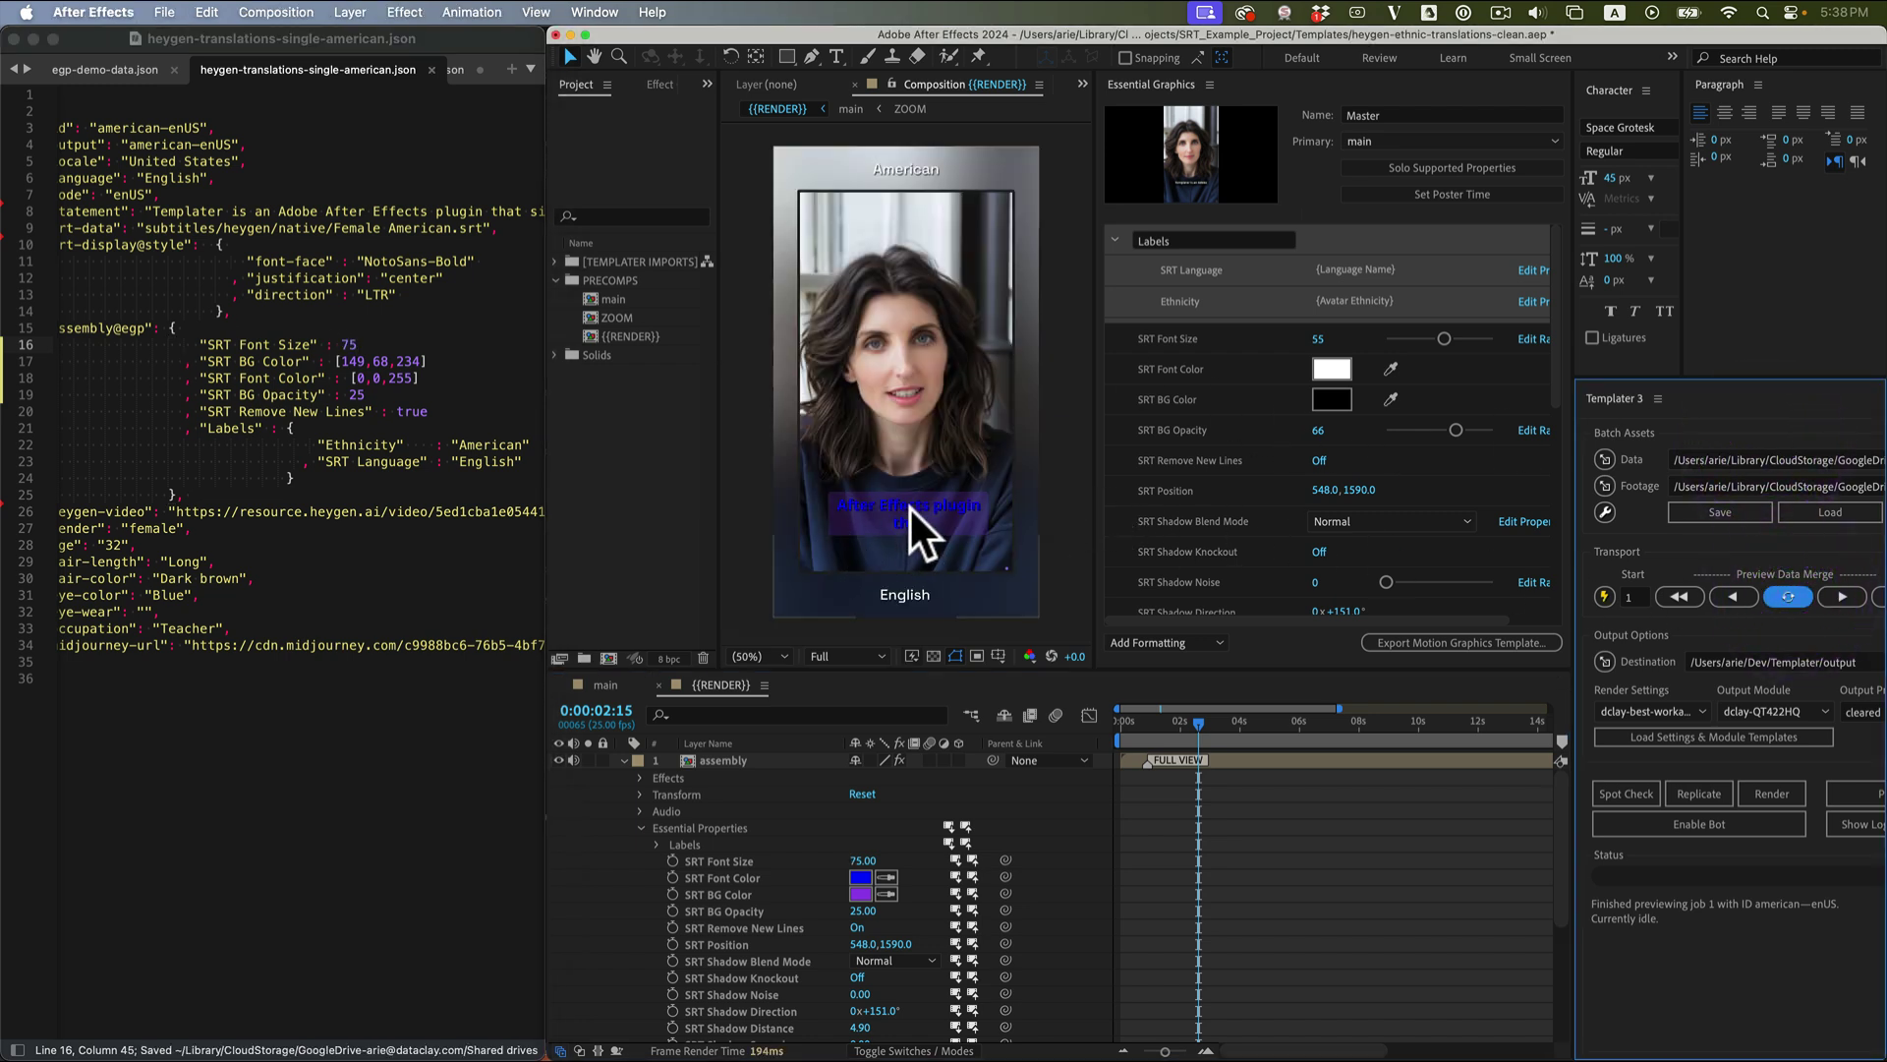
{"action": "left_click", "coordinate": [413, 373]}
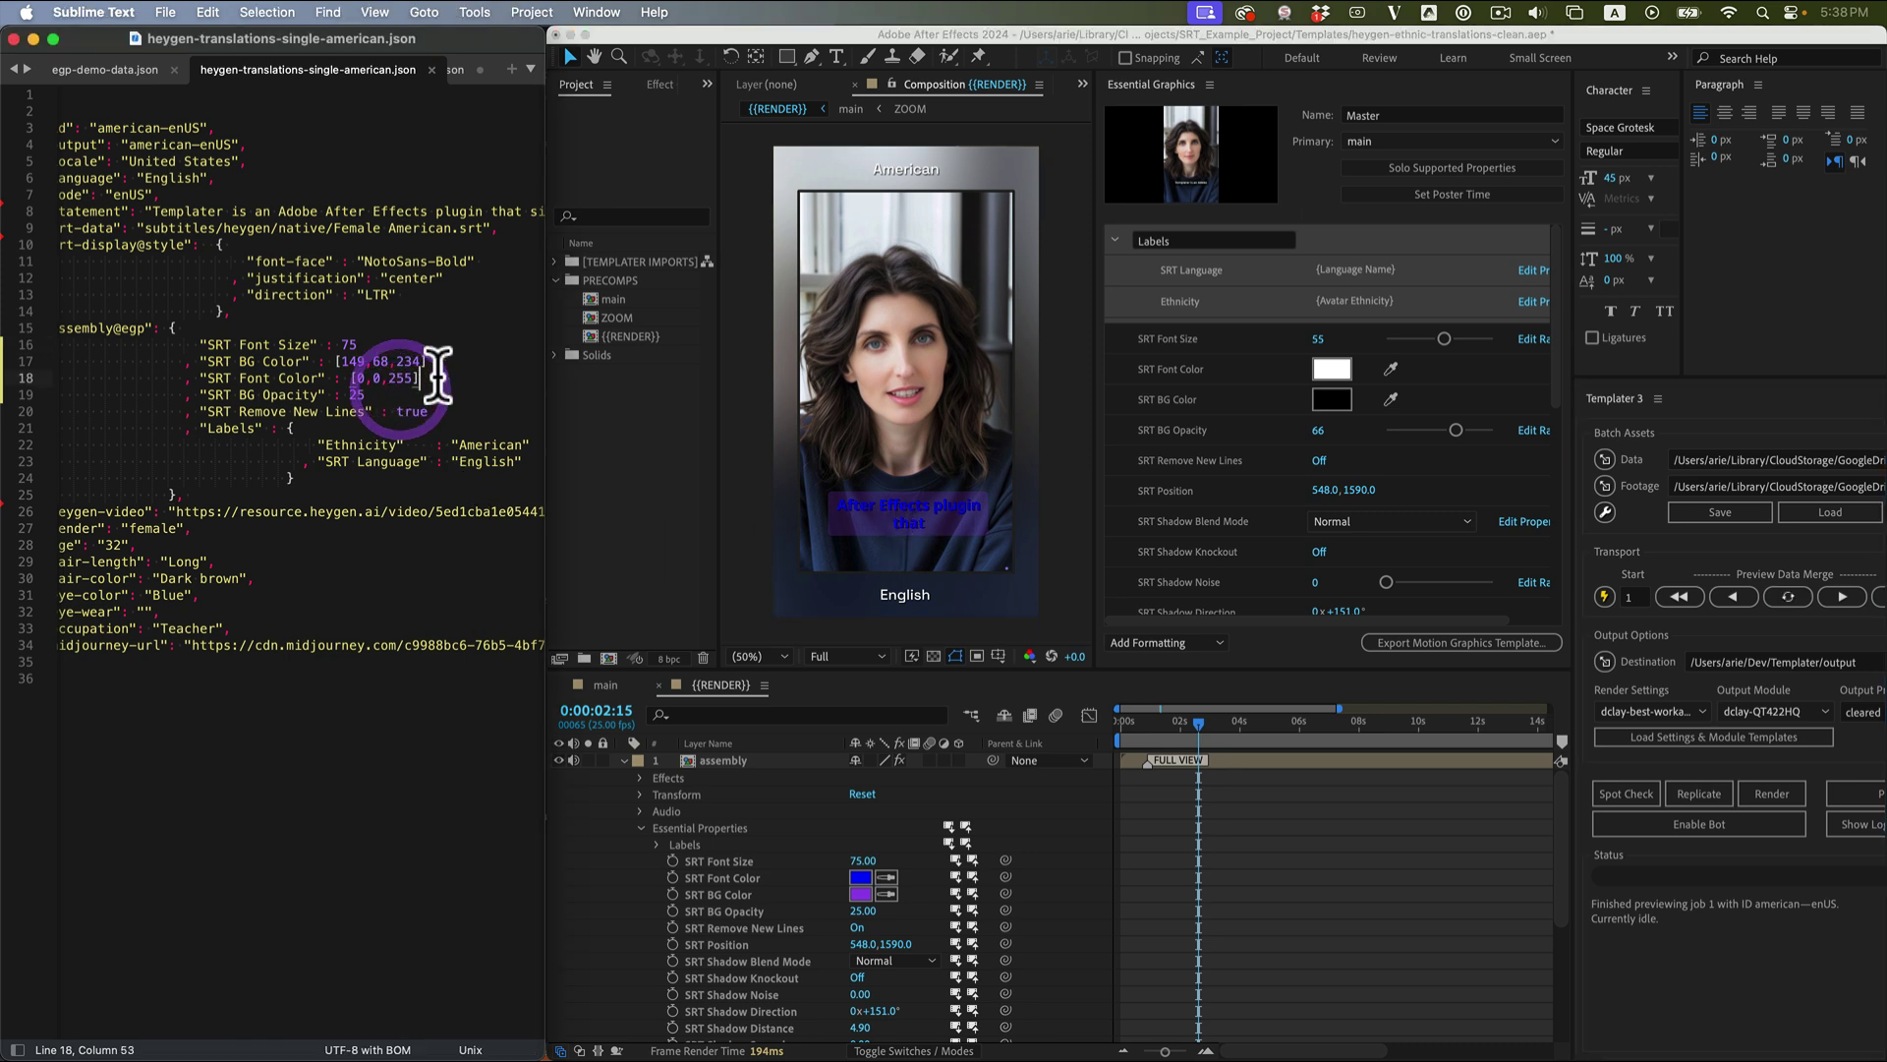
{"action": "key", "text": "shift+Left"}
{"action": "key", "text": "shift+Left"}
{"action": "key", "text": "shift+Left"}
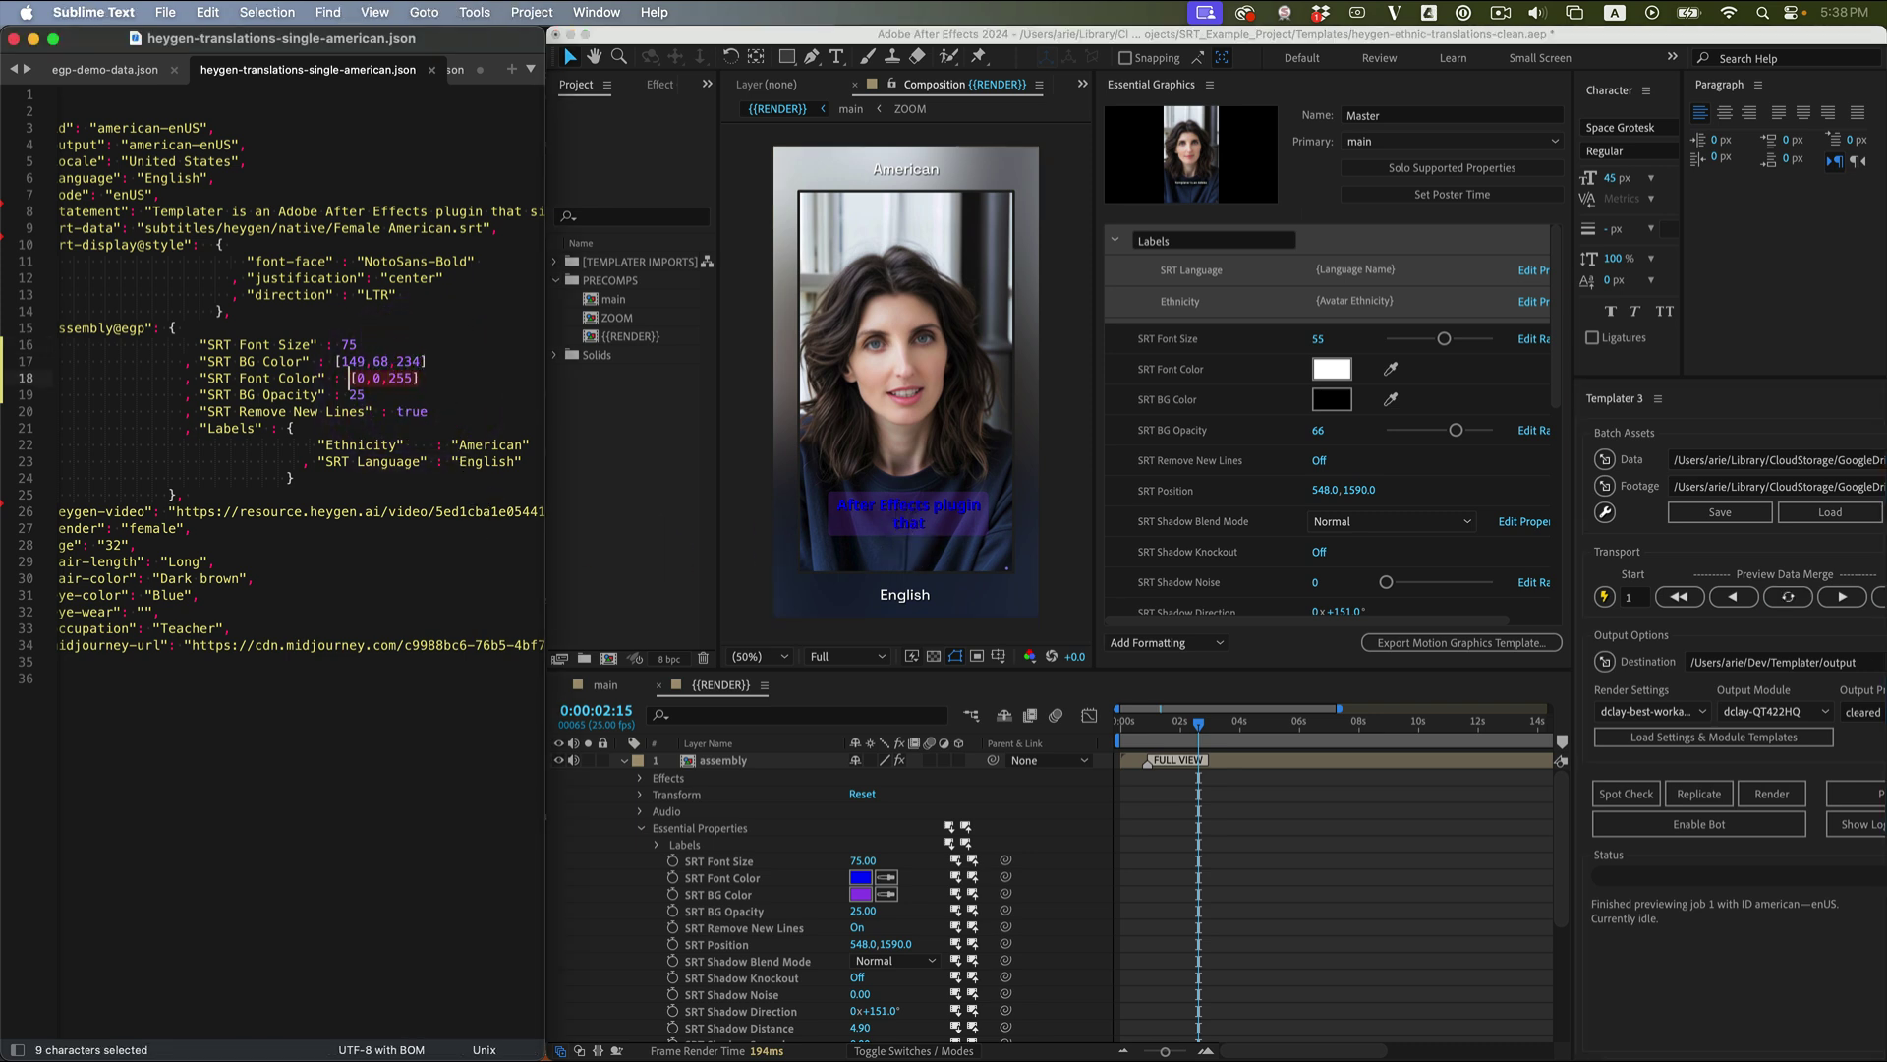
{"action": "type", "text": "r"}
{"action": "key", "text": "super+s"}
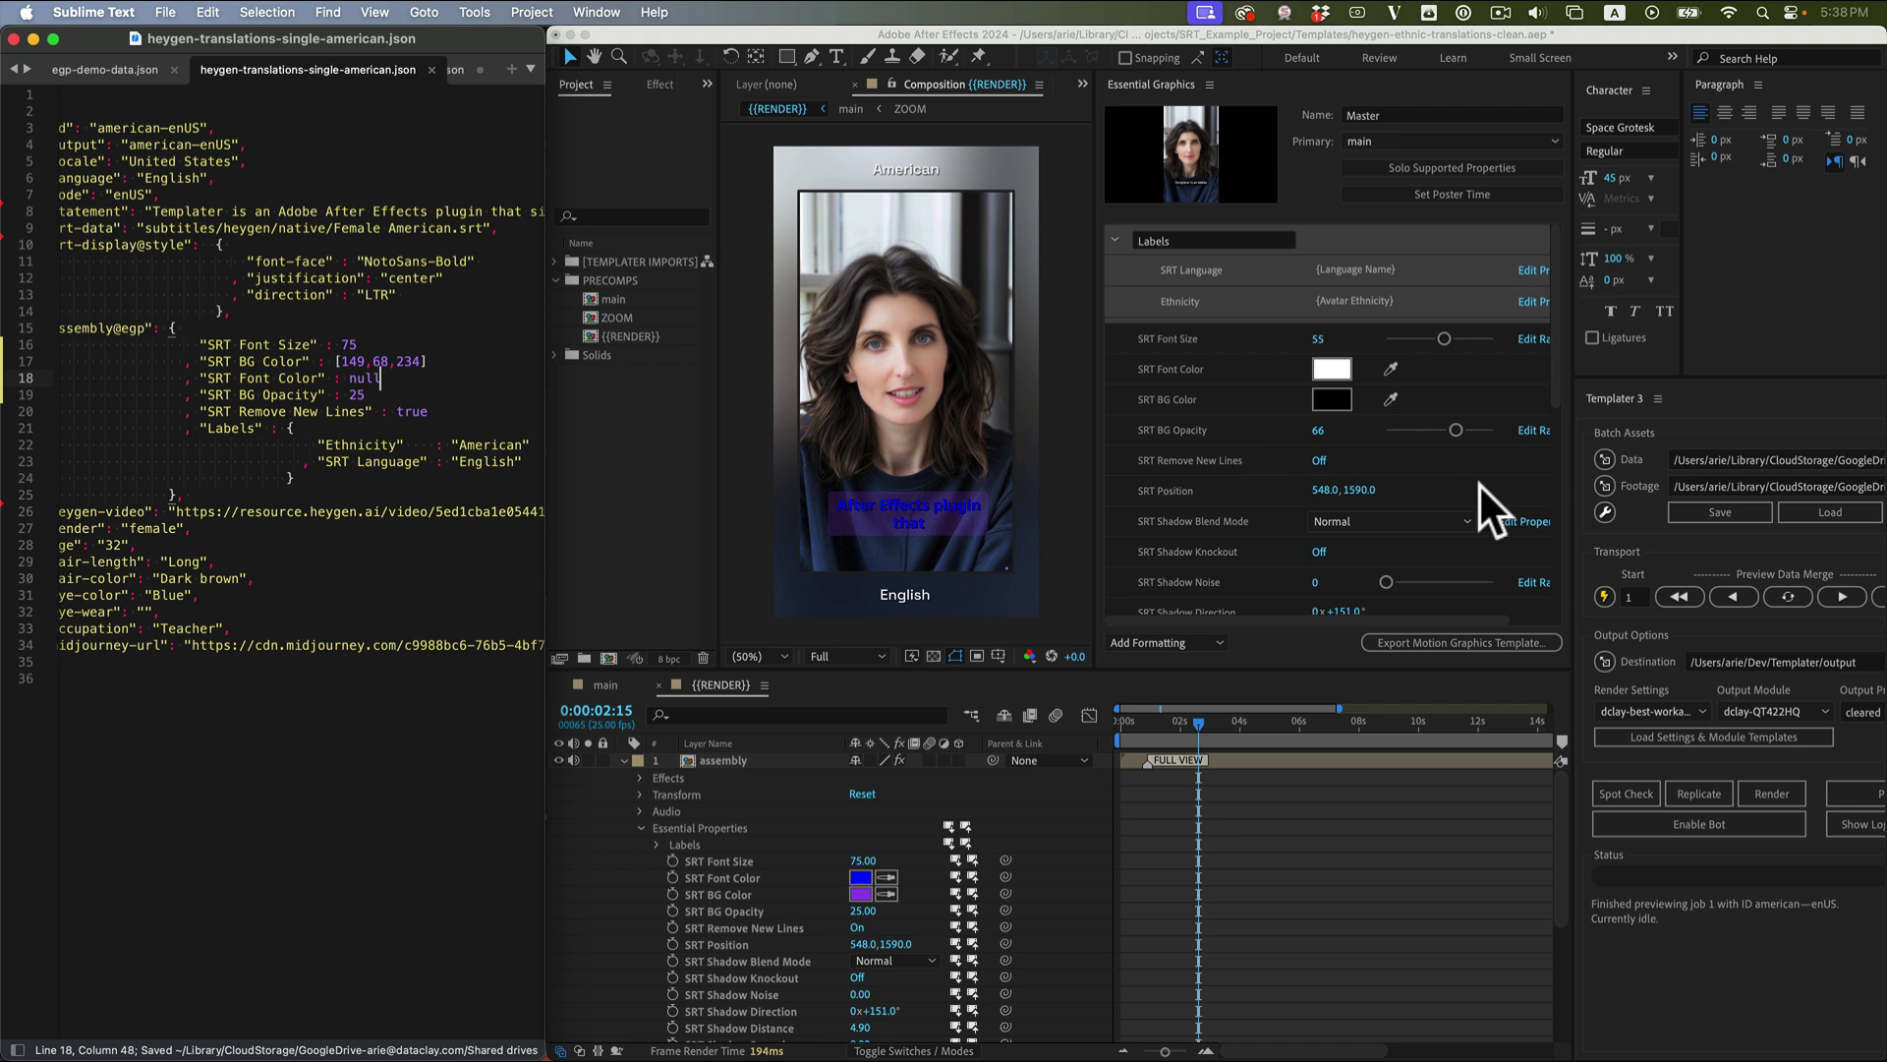
{"action": "double_click", "coordinate": [363, 377]}
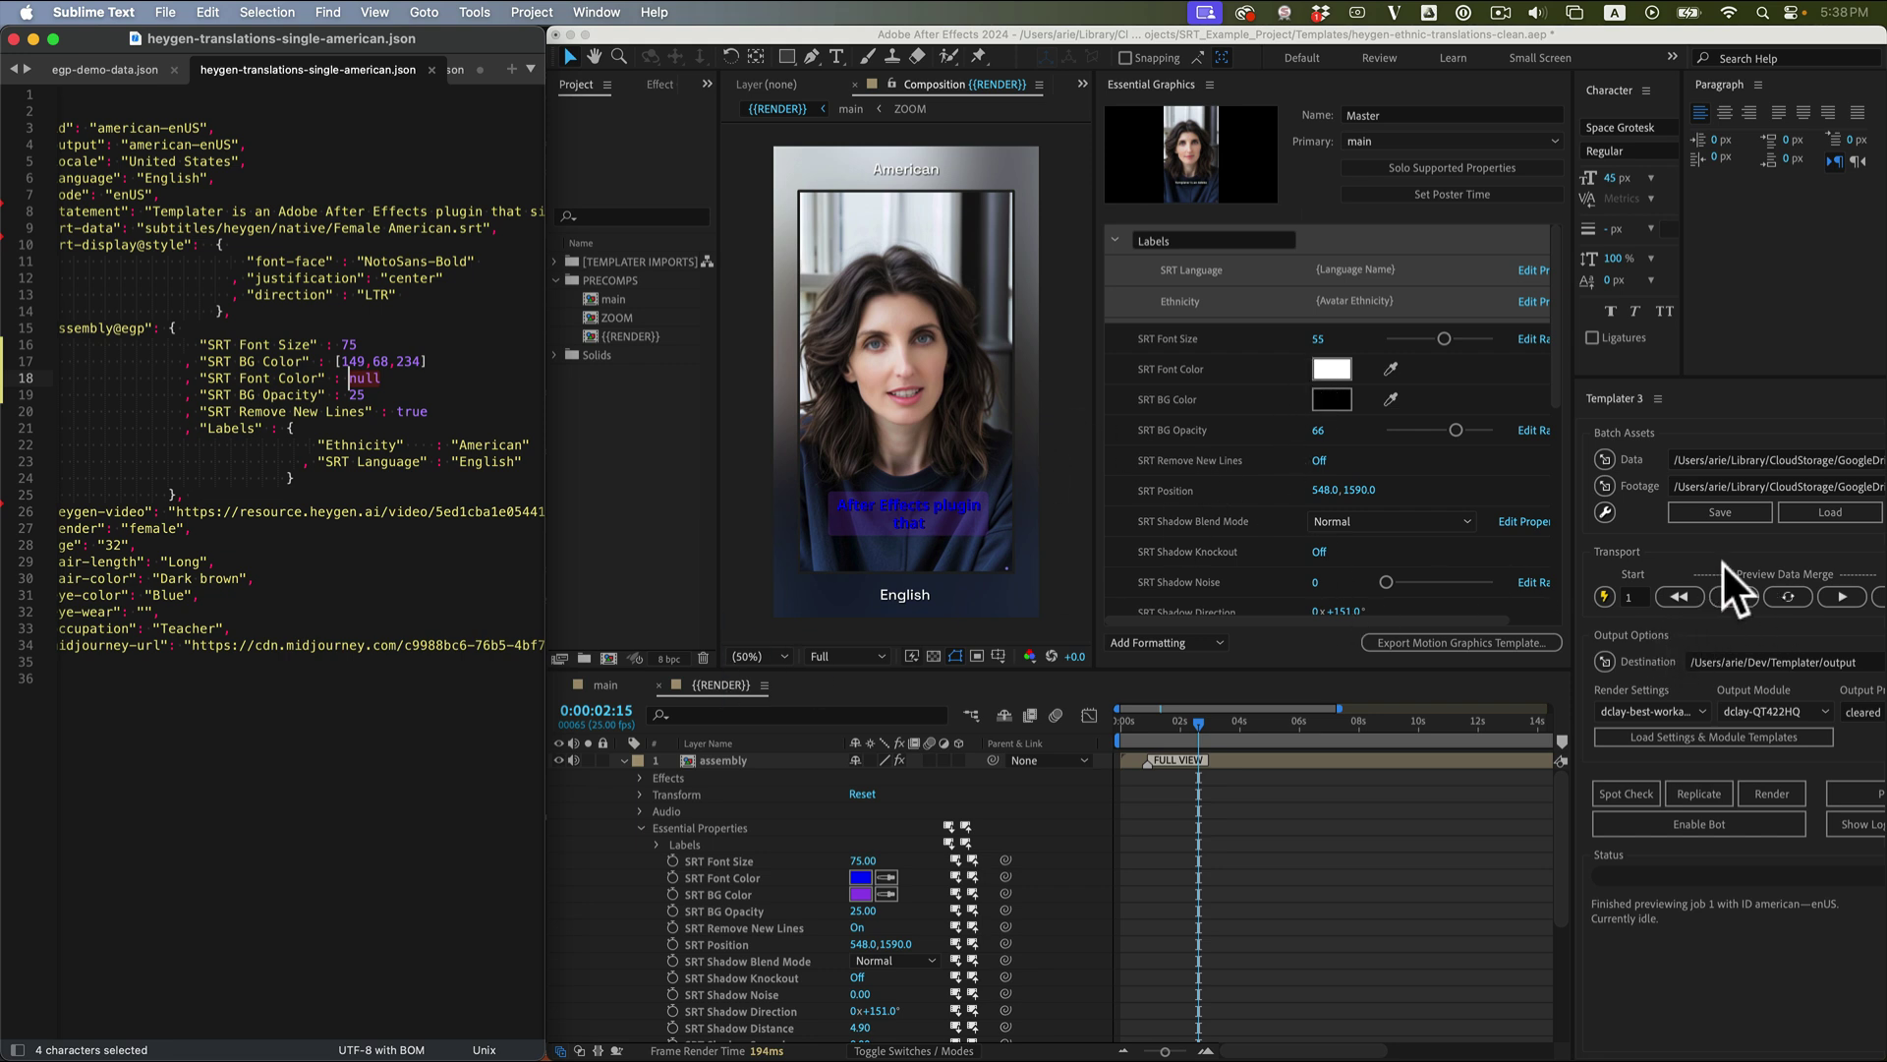
{"action": "left_click", "coordinate": [1739, 590]}
{"action": "left_click", "coordinate": [1788, 598]}
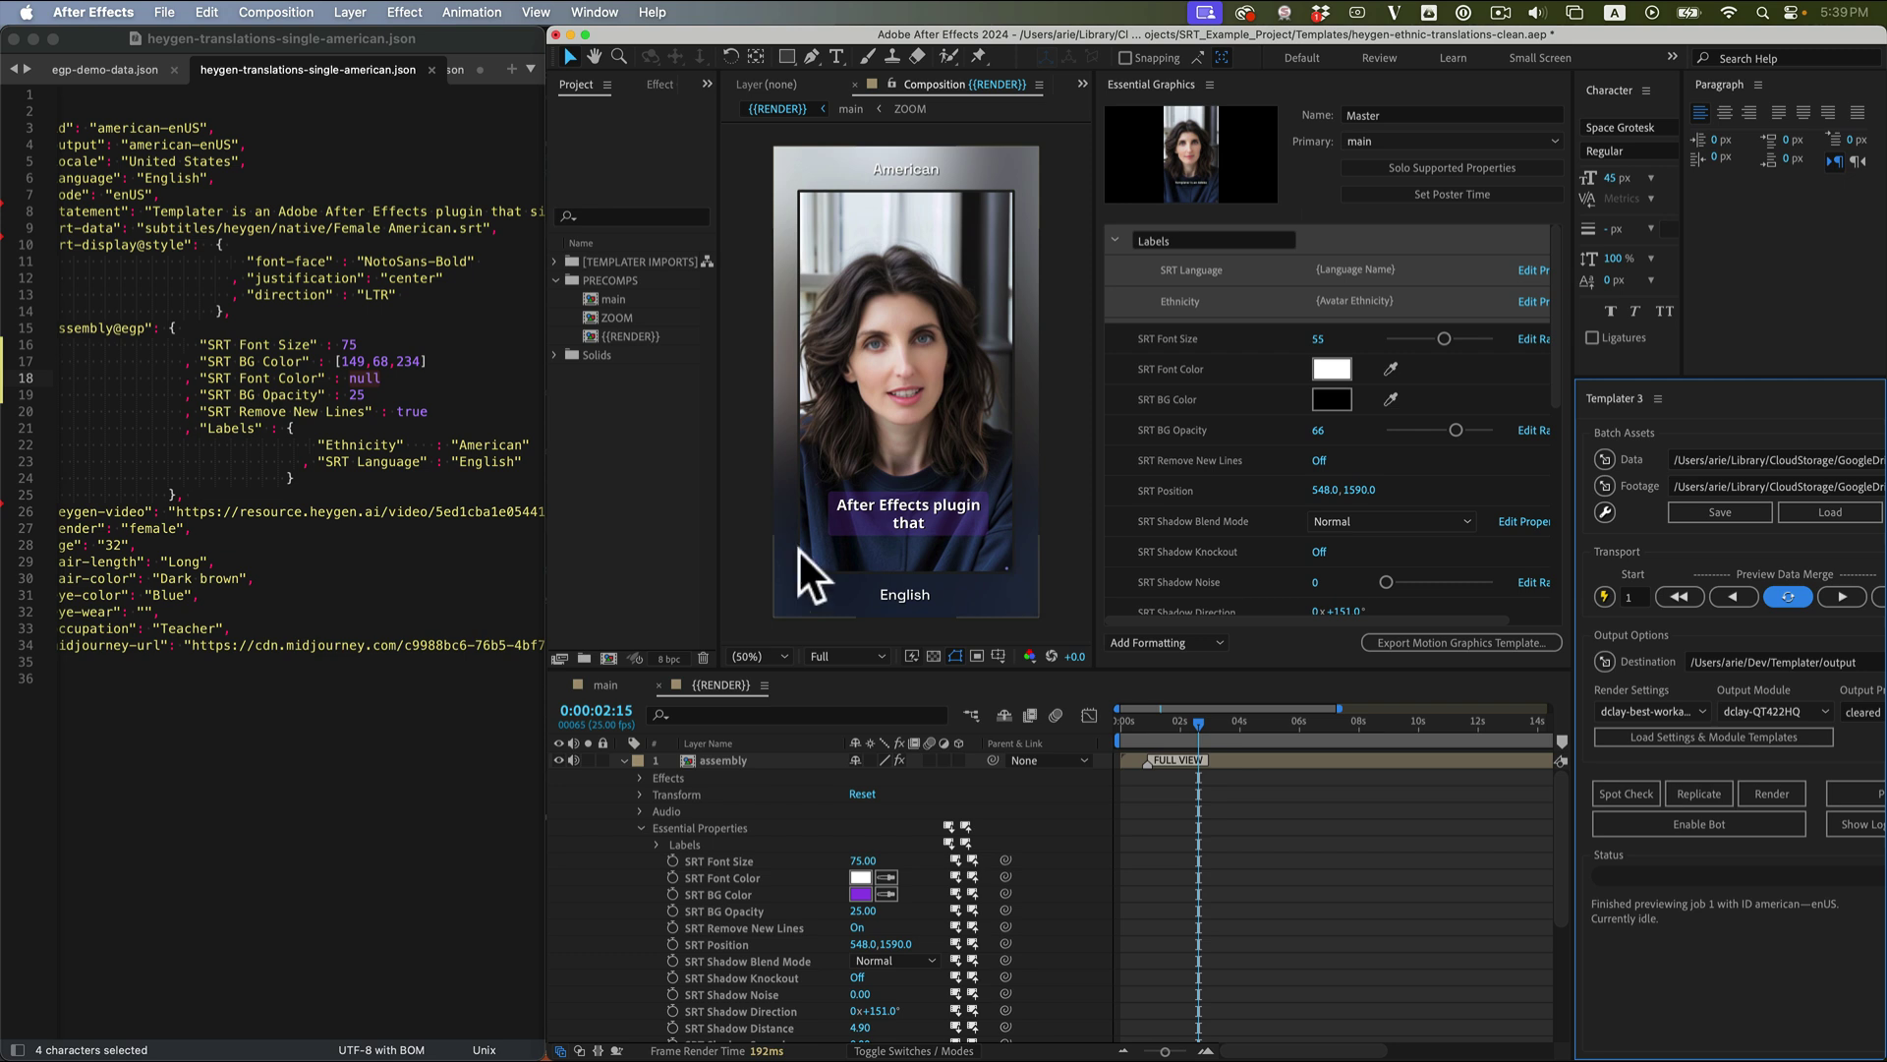
Change SRT Font Size from 75 to 60, save, and re-preview the one-line caption.
{"action": "left_click", "coordinate": [350, 343]}
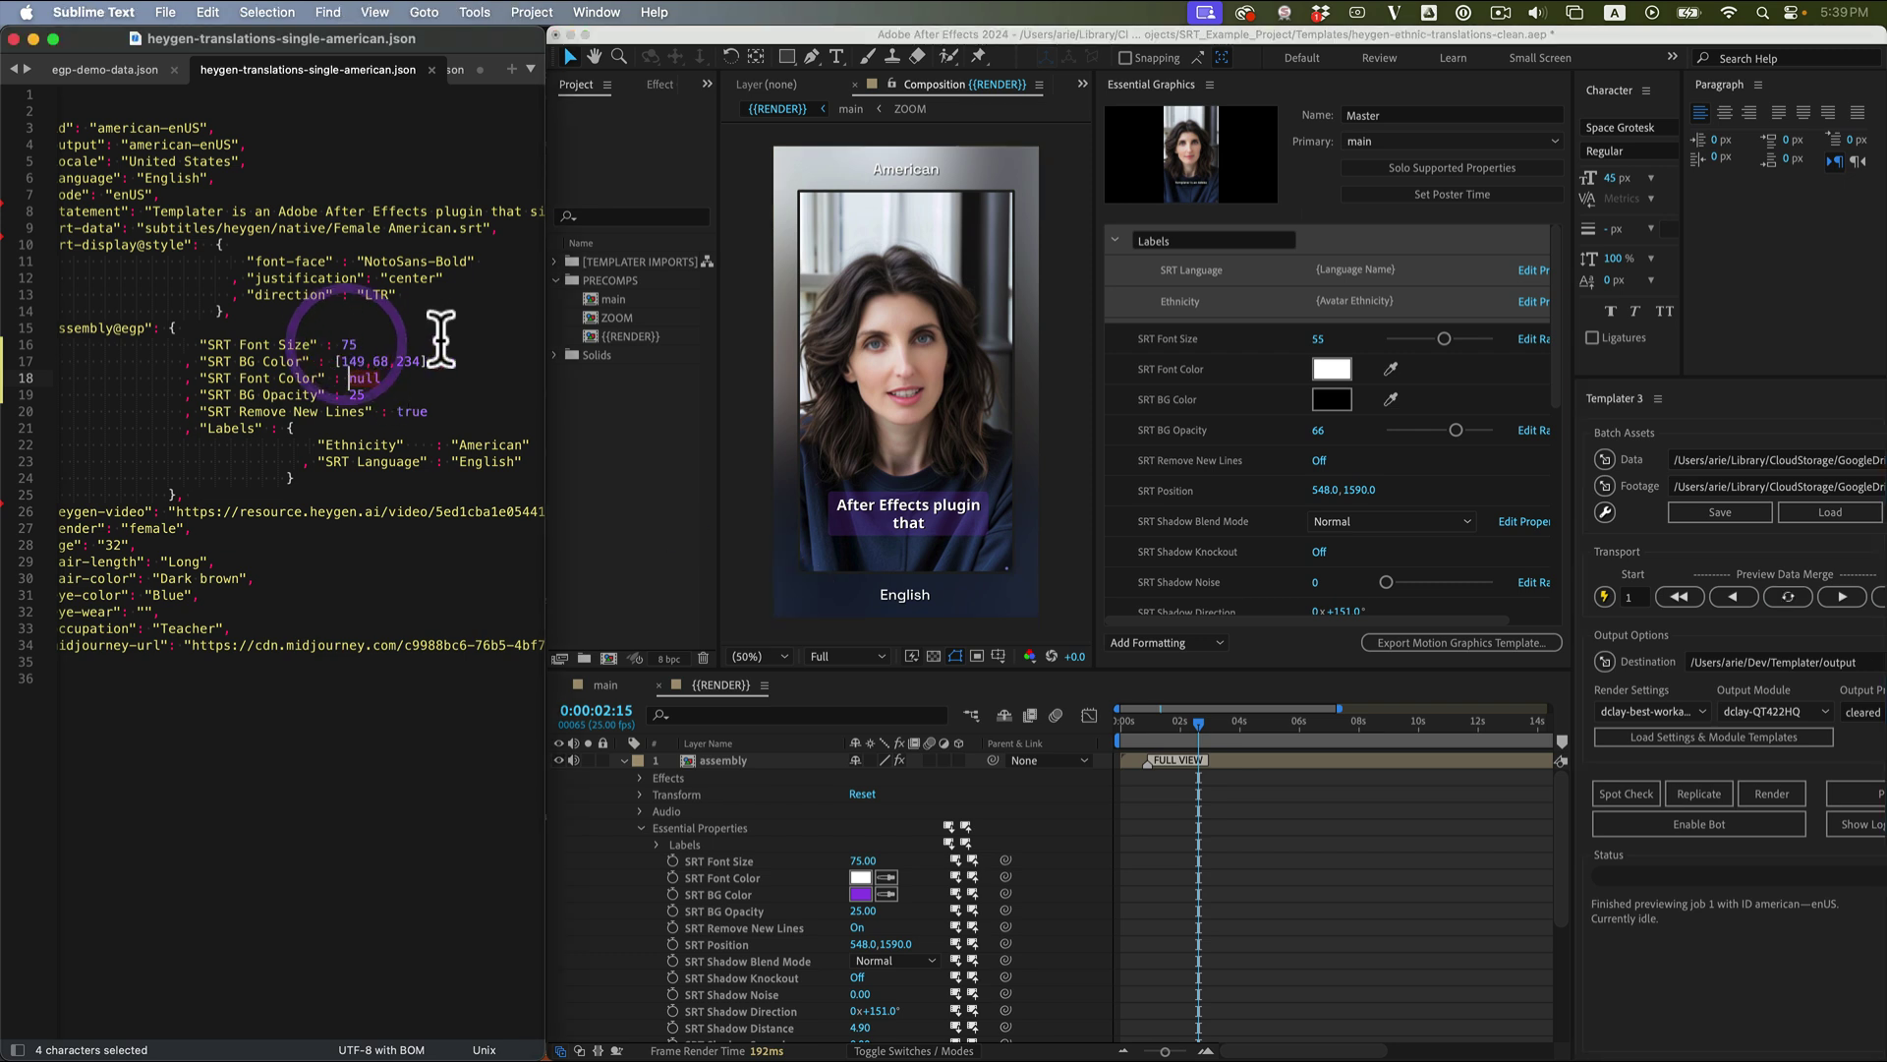
{"action": "key", "text": "Up"}
{"action": "key", "text": "Up"}
{"action": "key", "text": "Right"}
{"action": "key", "text": "Right"}
{"action": "key", "text": "Right"}
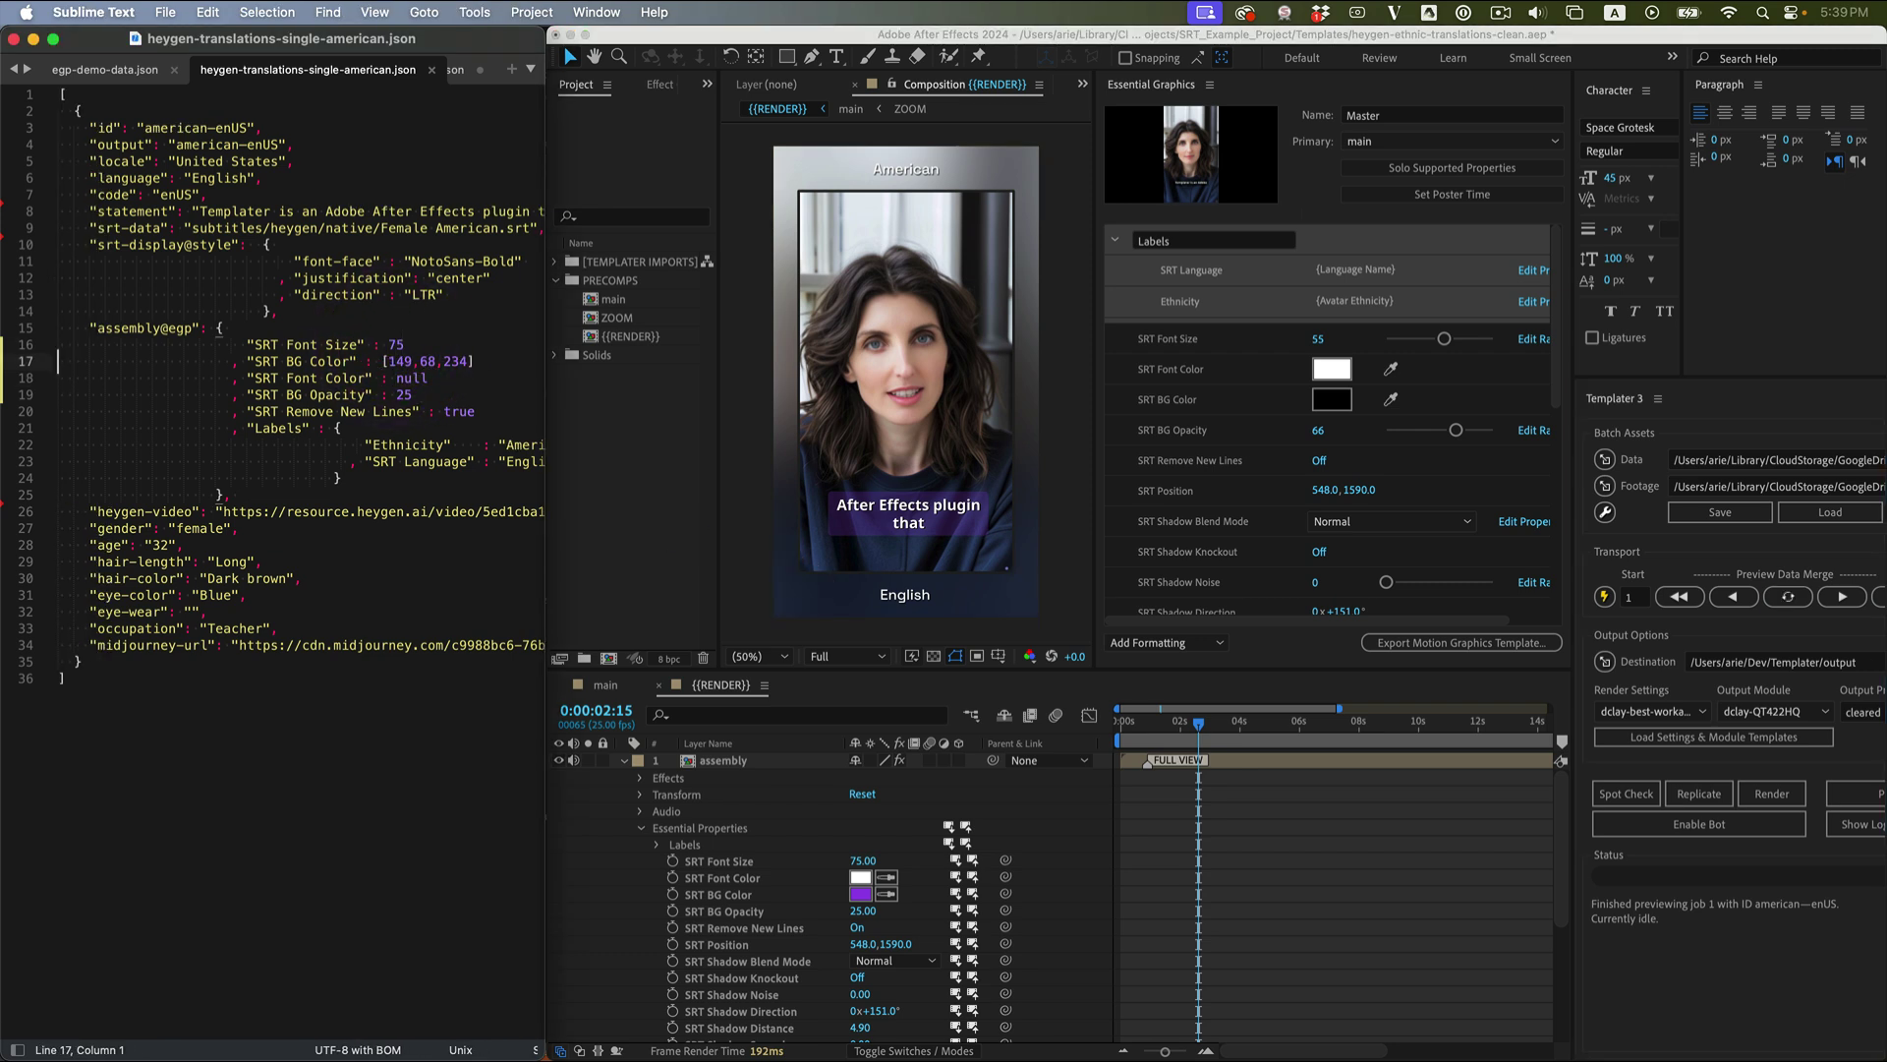
{"action": "key", "text": "Up"}
{"action": "key", "text": "End"}
{"action": "key", "text": "shift+Left"}
{"action": "key", "text": "shift+Left"}
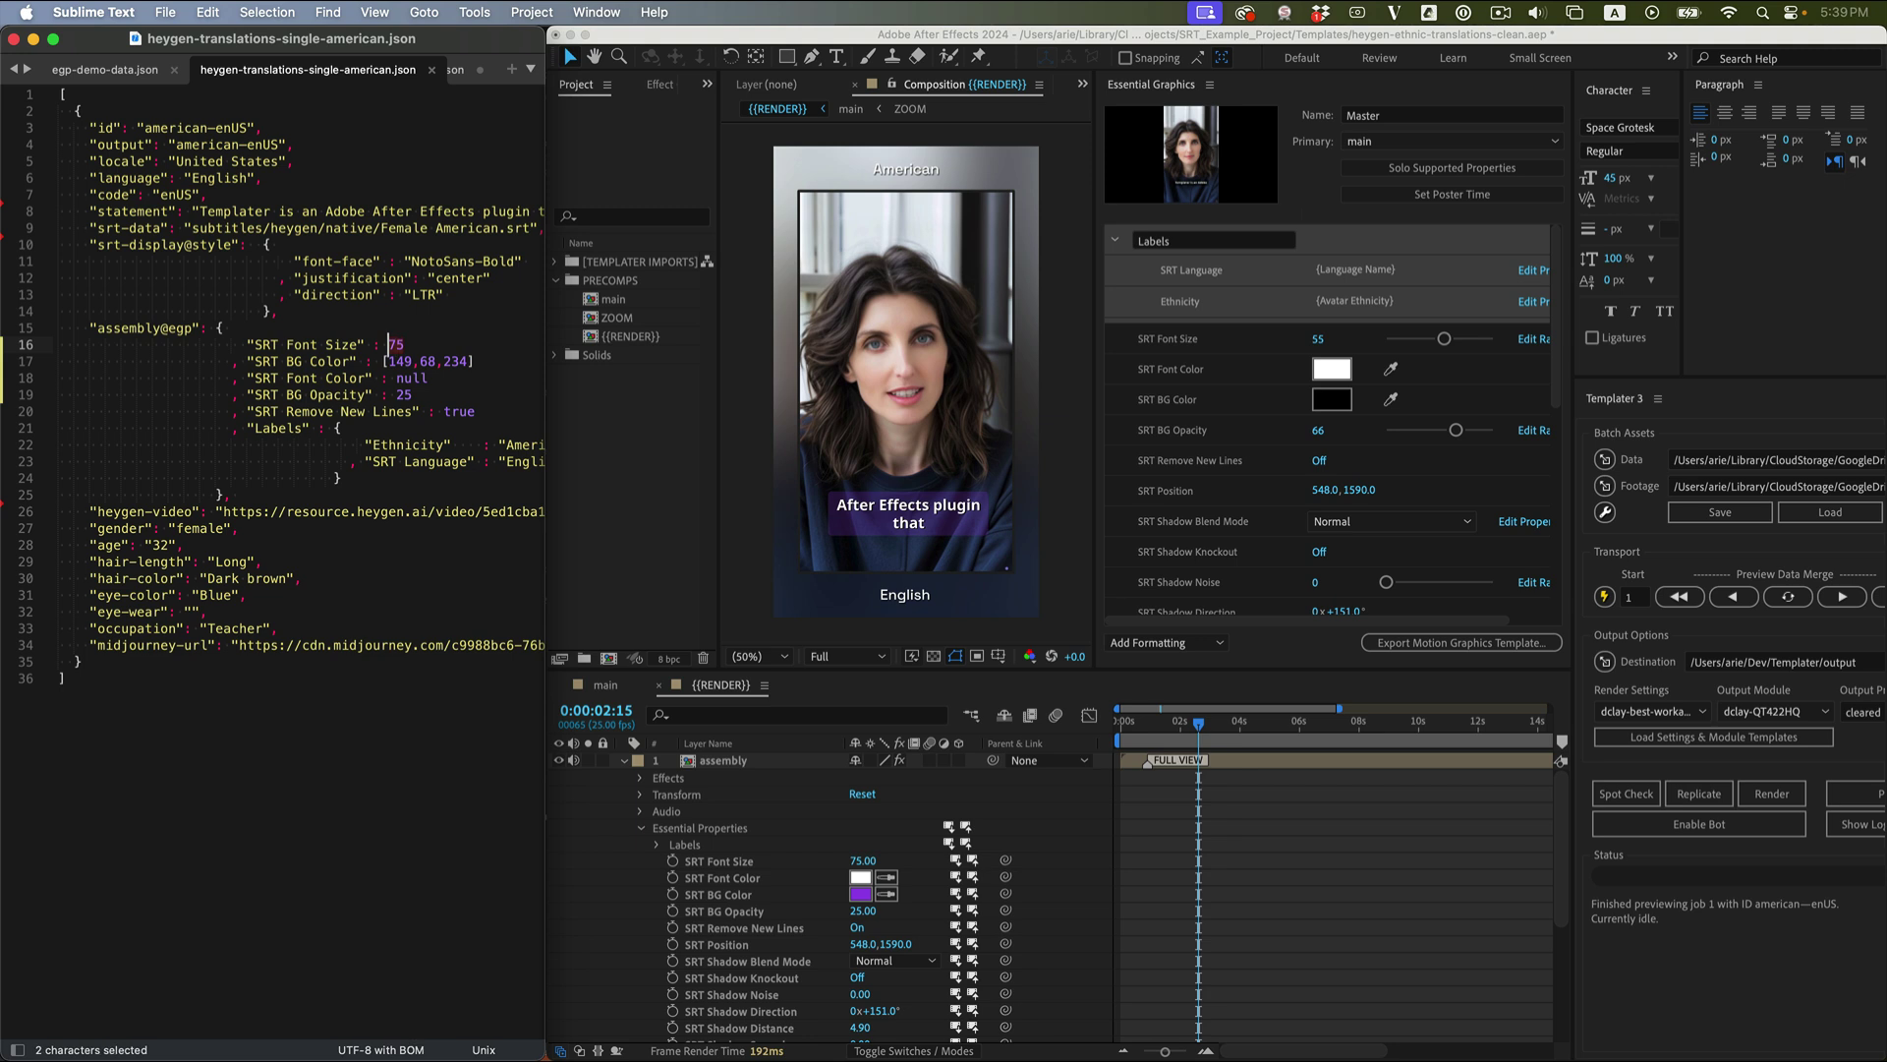
{"action": "type", "text": "60"}
{"action": "key", "text": "super+s"}
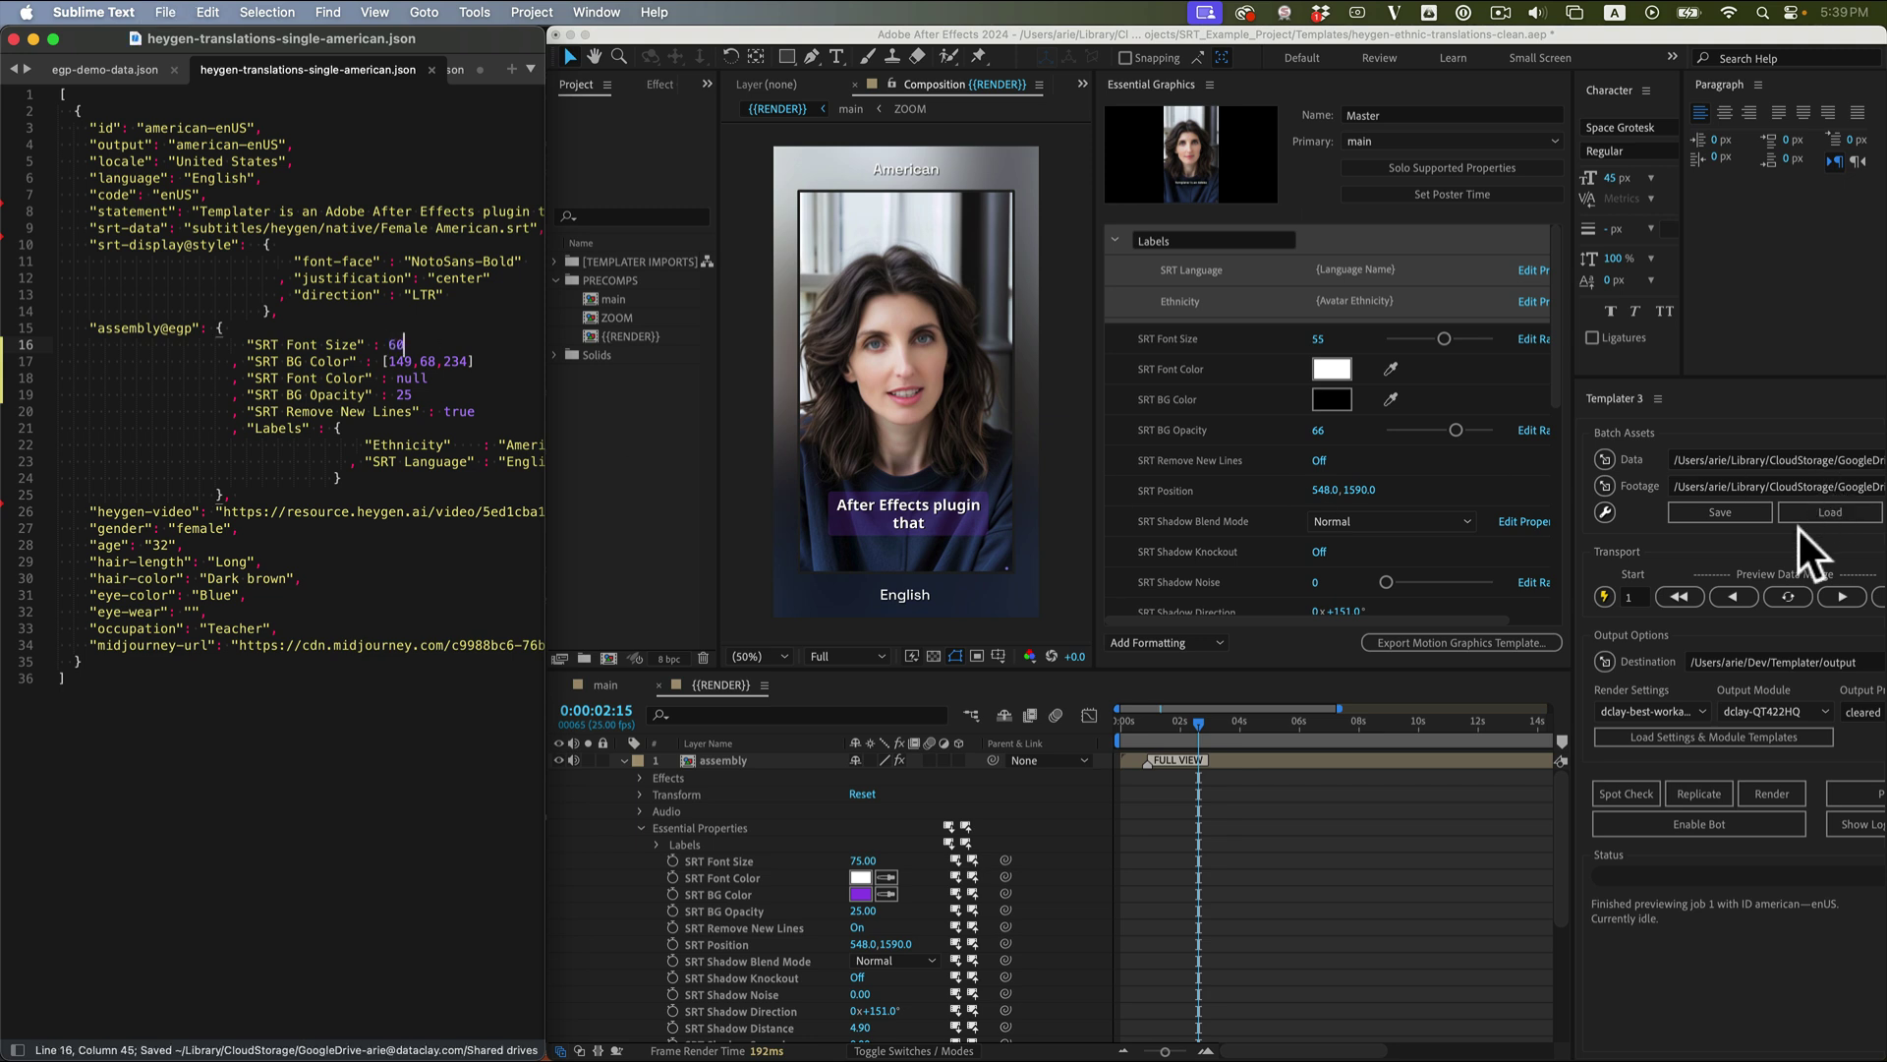
{"action": "left_click", "coordinate": [1791, 549]}
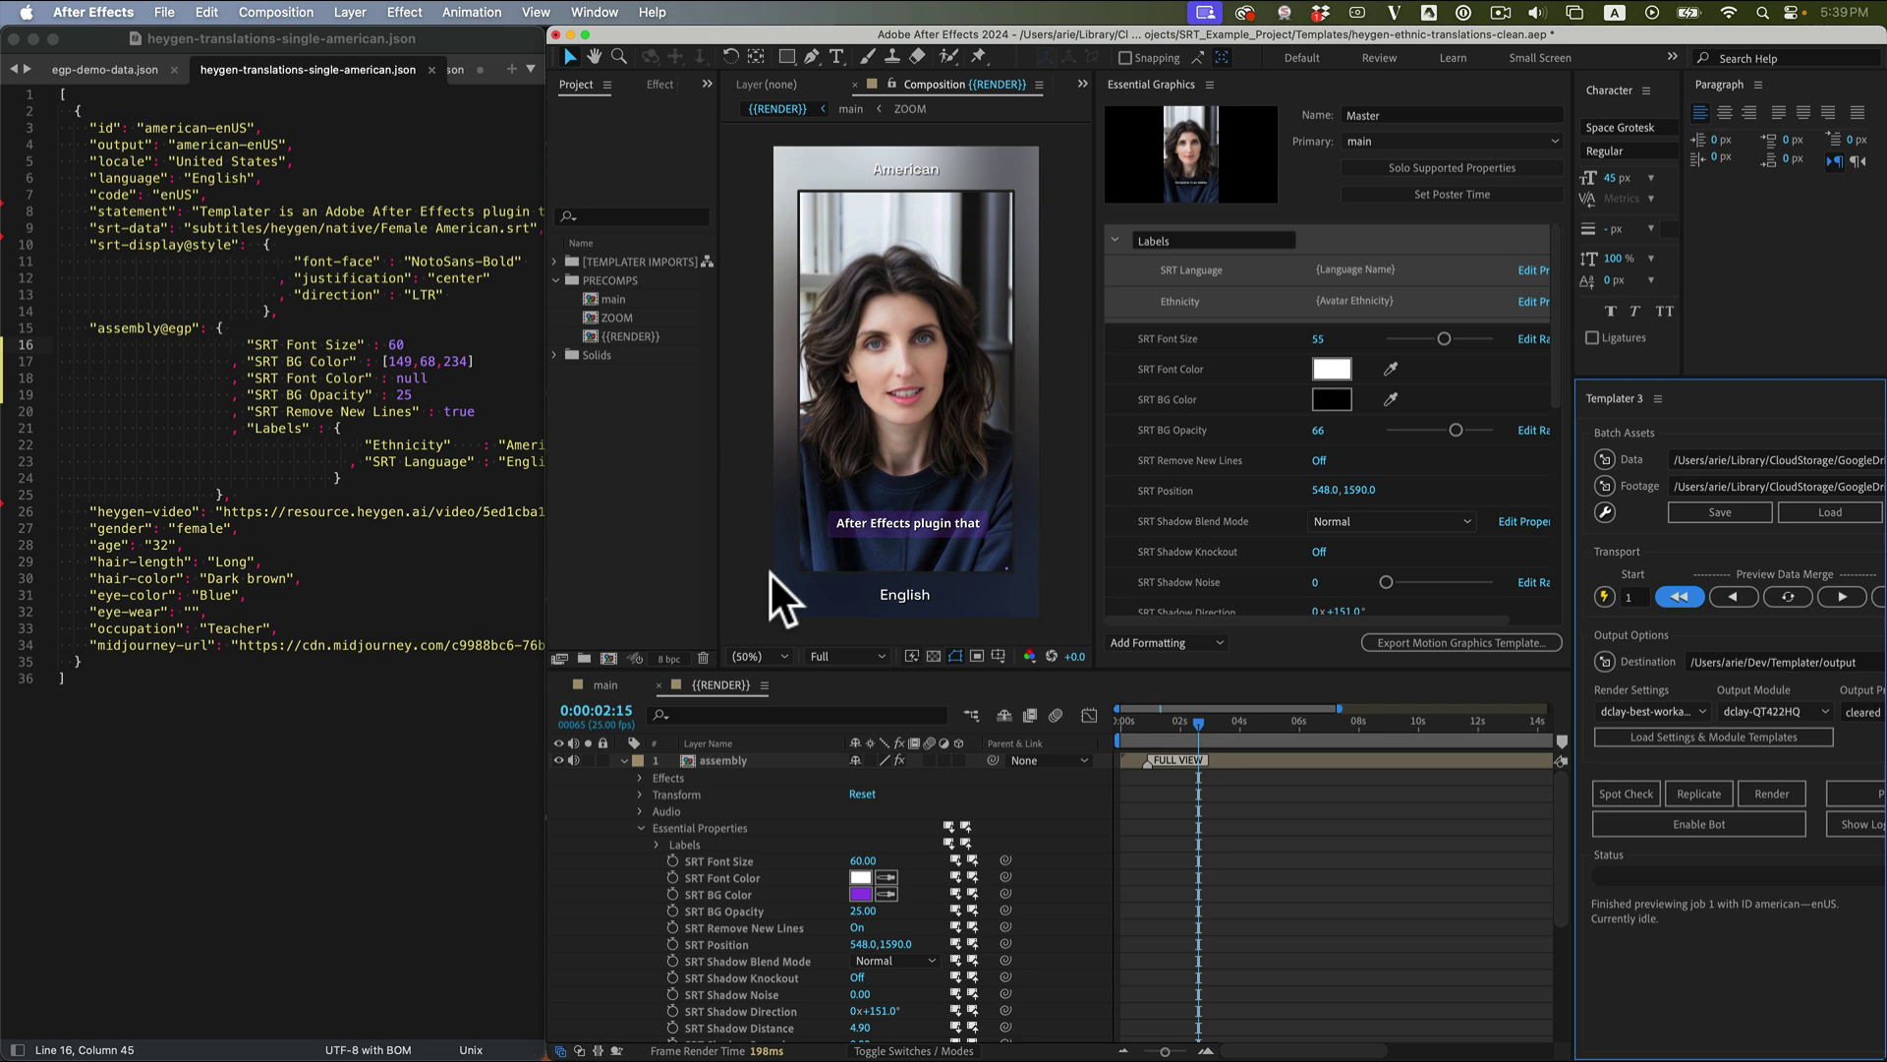
{"action": "left_click", "coordinate": [463, 422]}
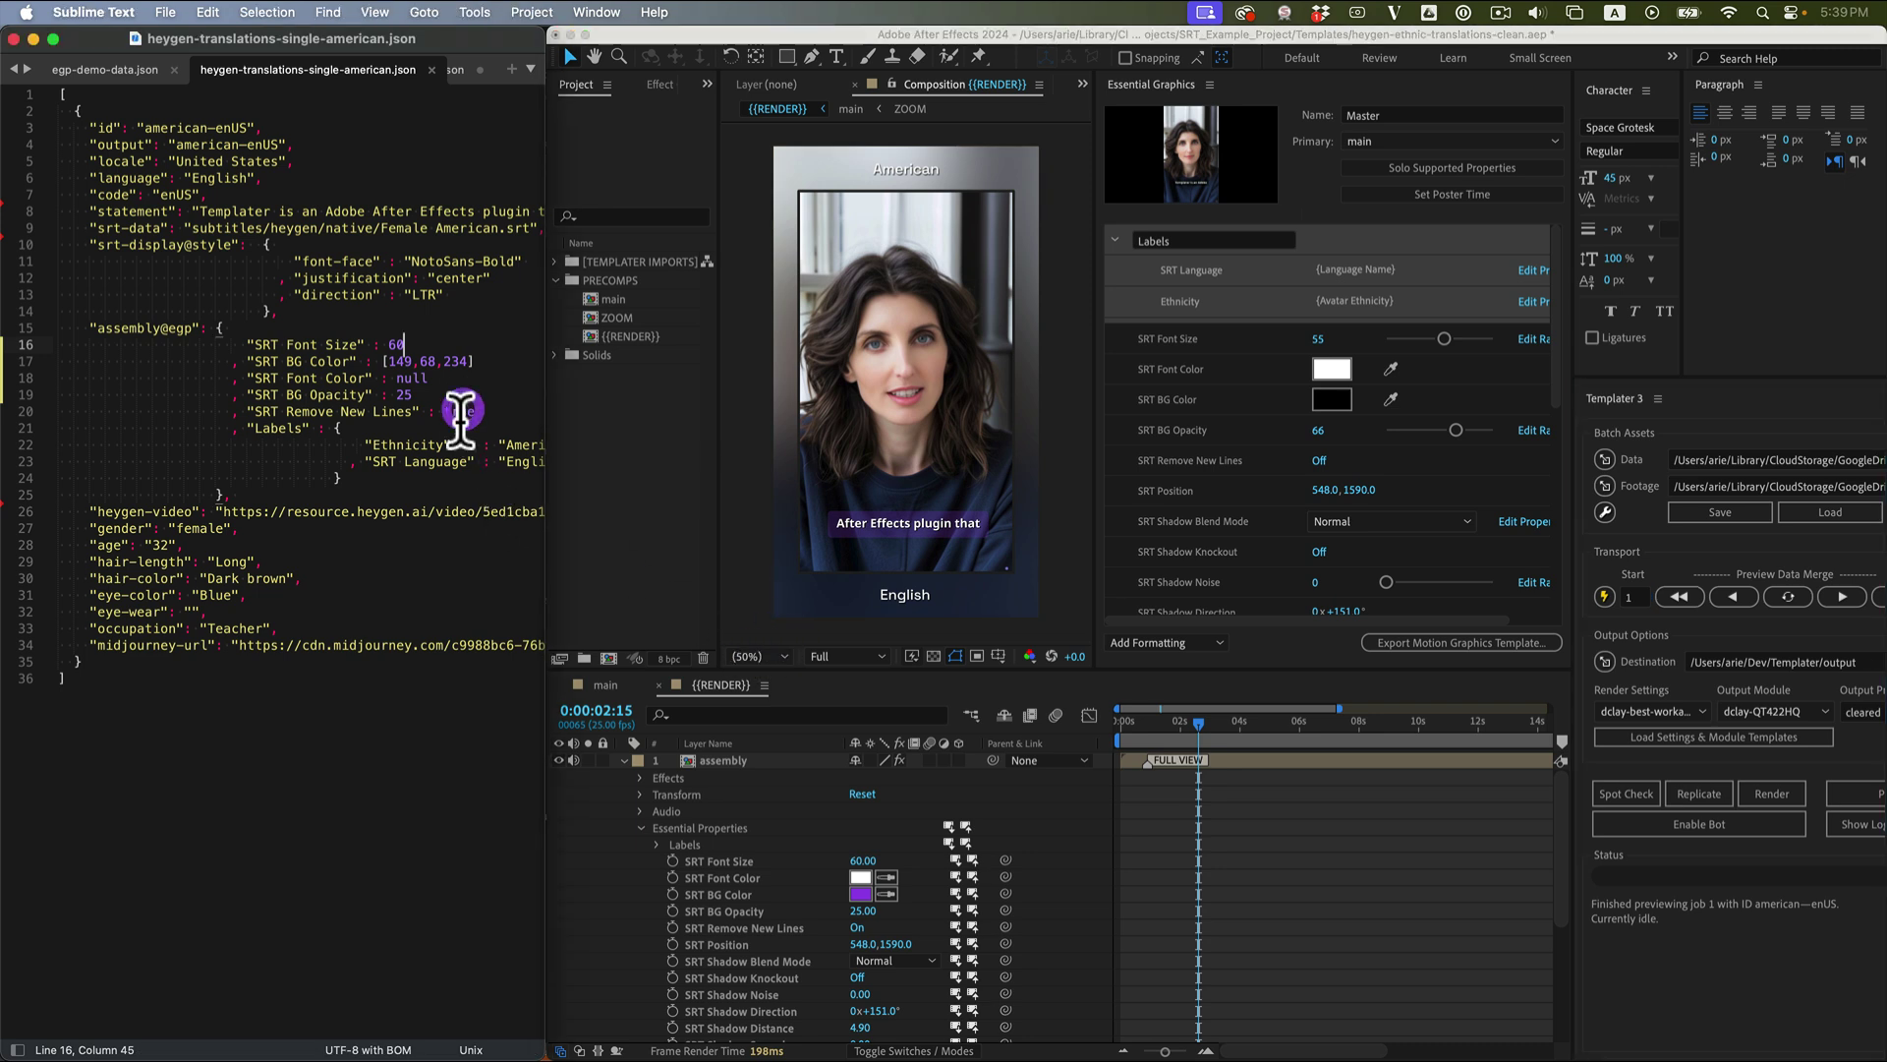
{"action": "left_click_drag", "start_coordinate": [248, 410], "coordinate": [408, 411]}
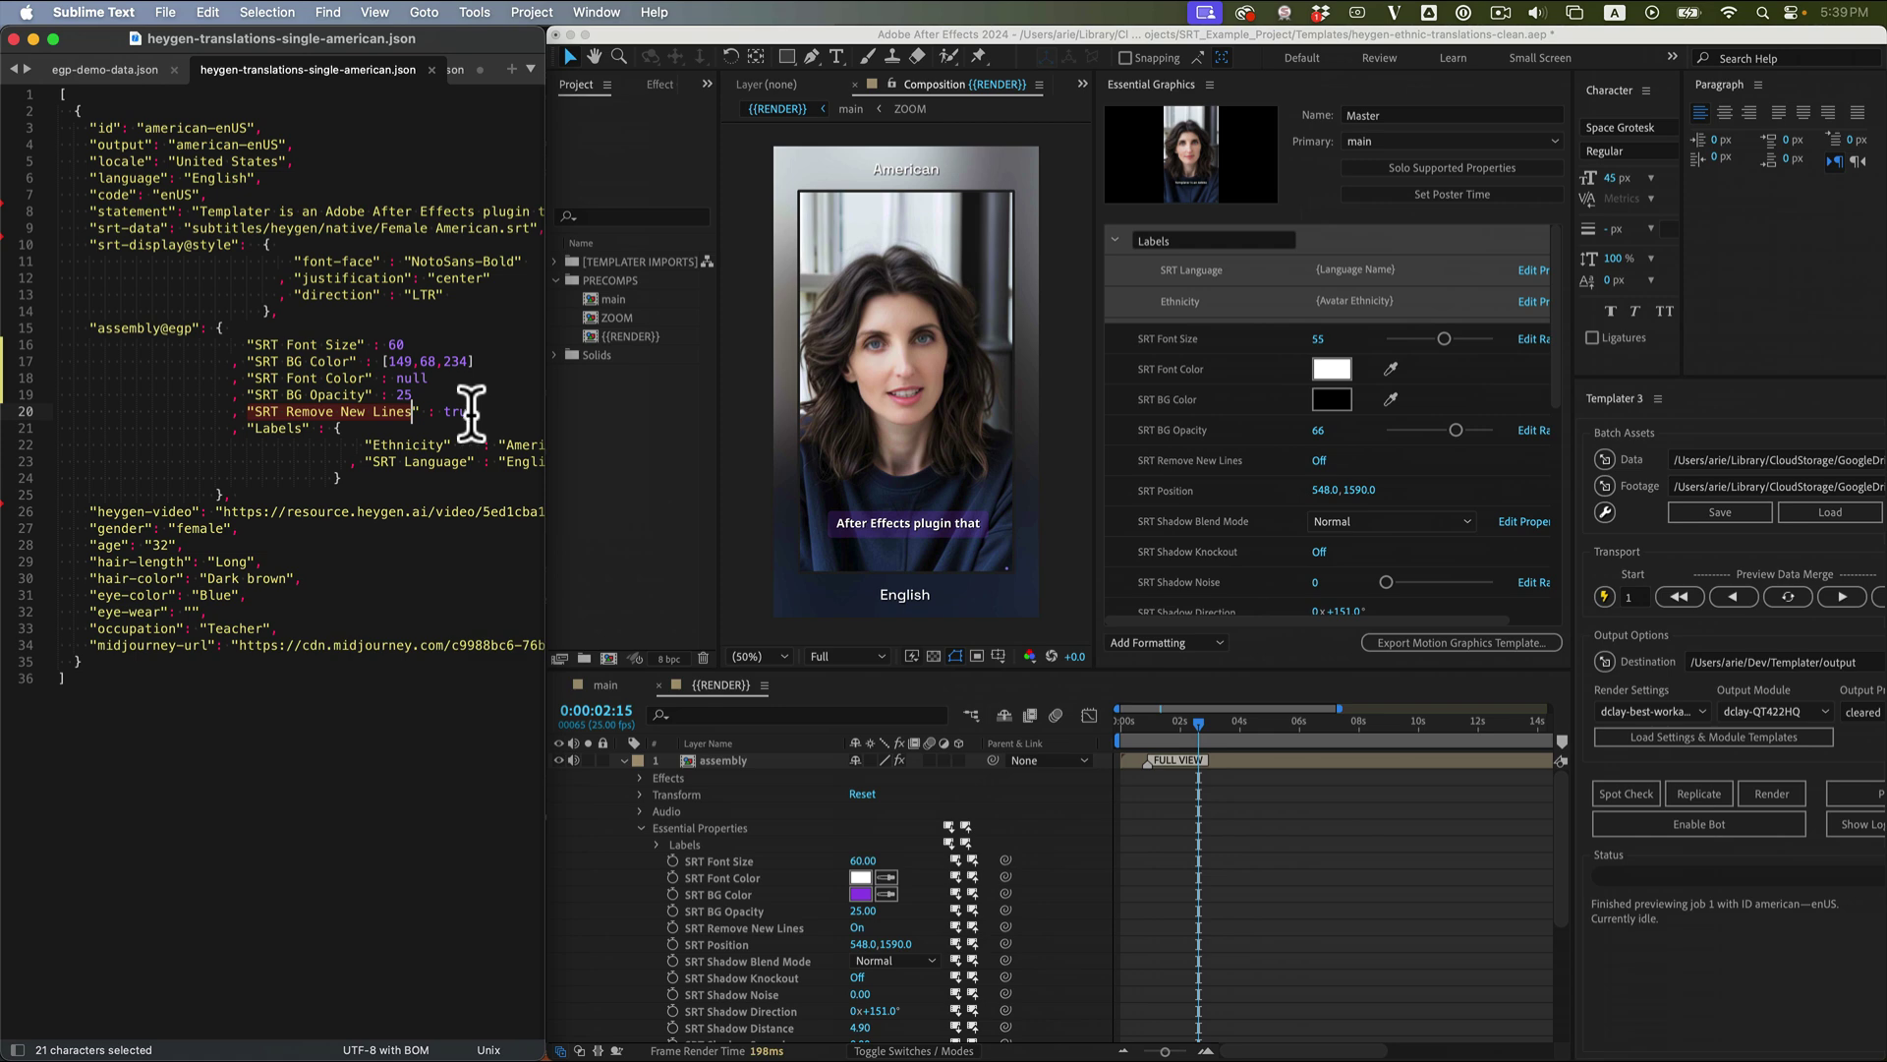
{"action": "double_click", "coordinate": [466, 413]}
{"action": "type", "text": "fals"}
{"action": "key", "text": "super+s"}
{"action": "left_click", "coordinate": [1787, 596]}
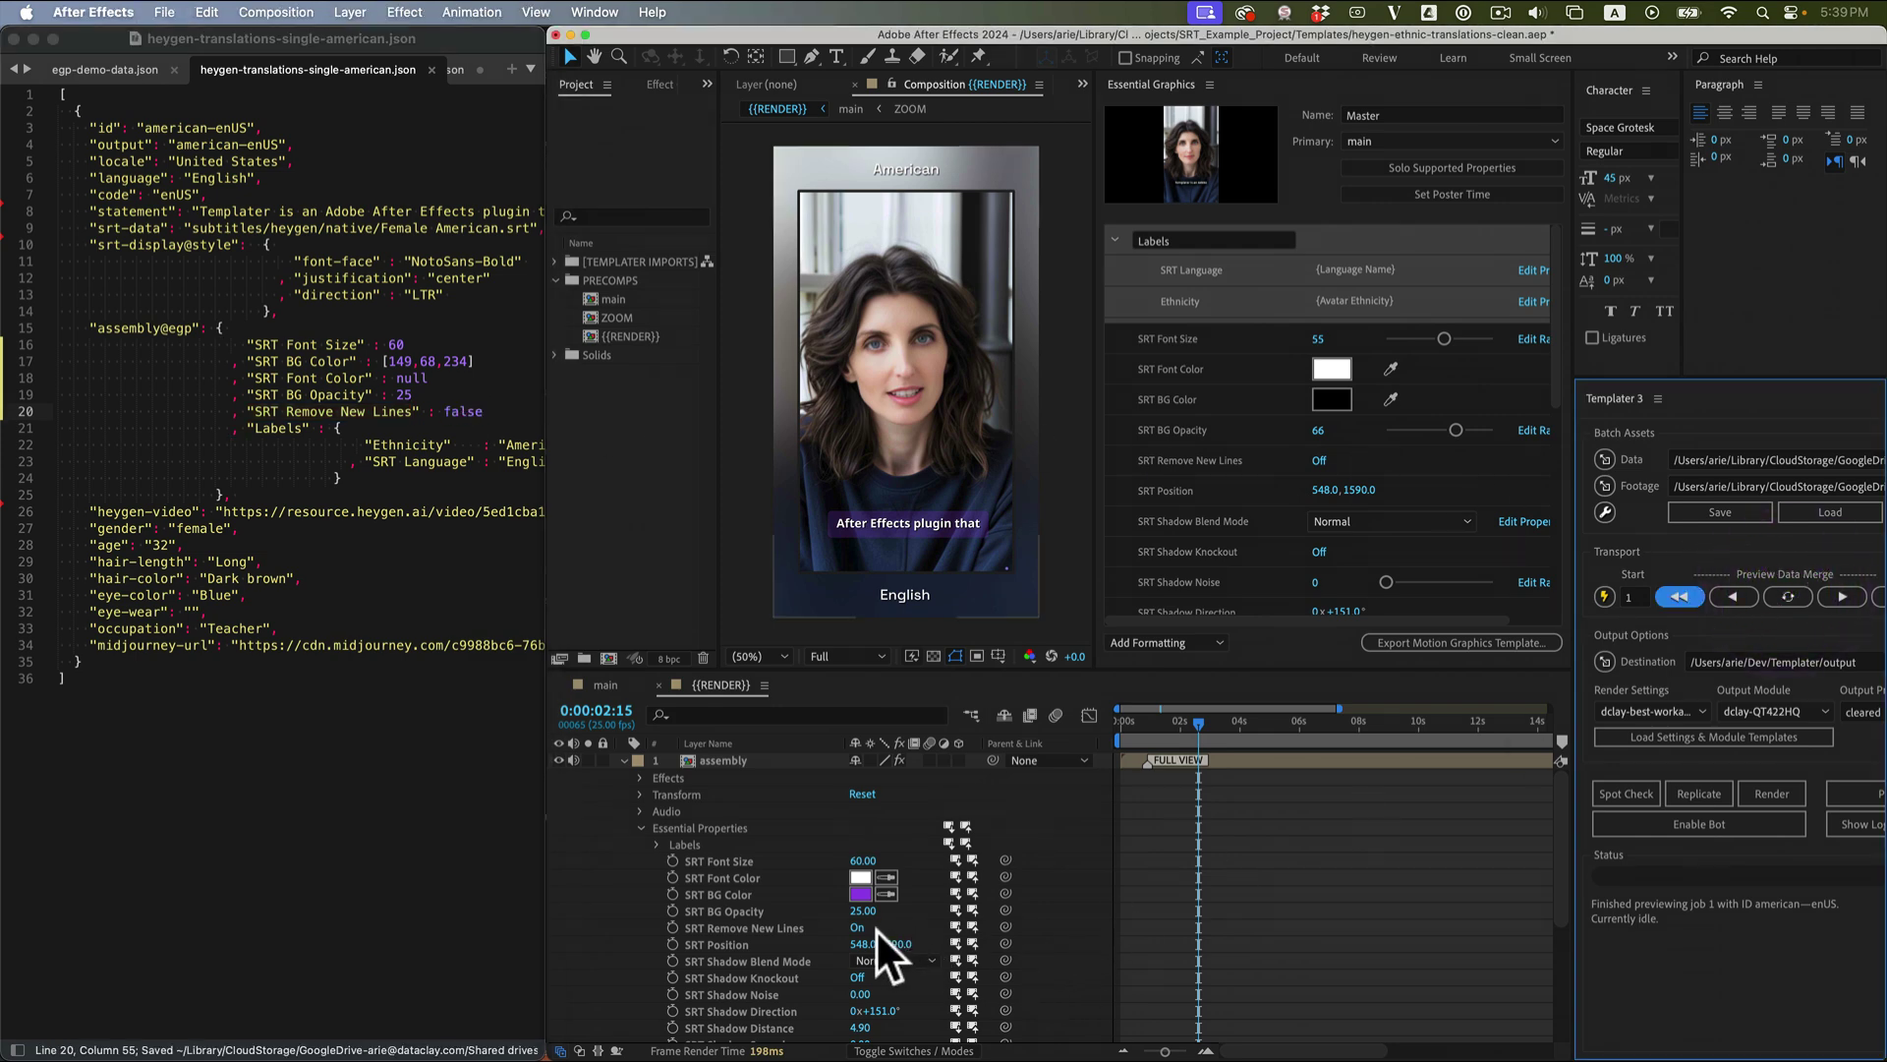
{"action": "left_click", "coordinate": [1800, 590]}
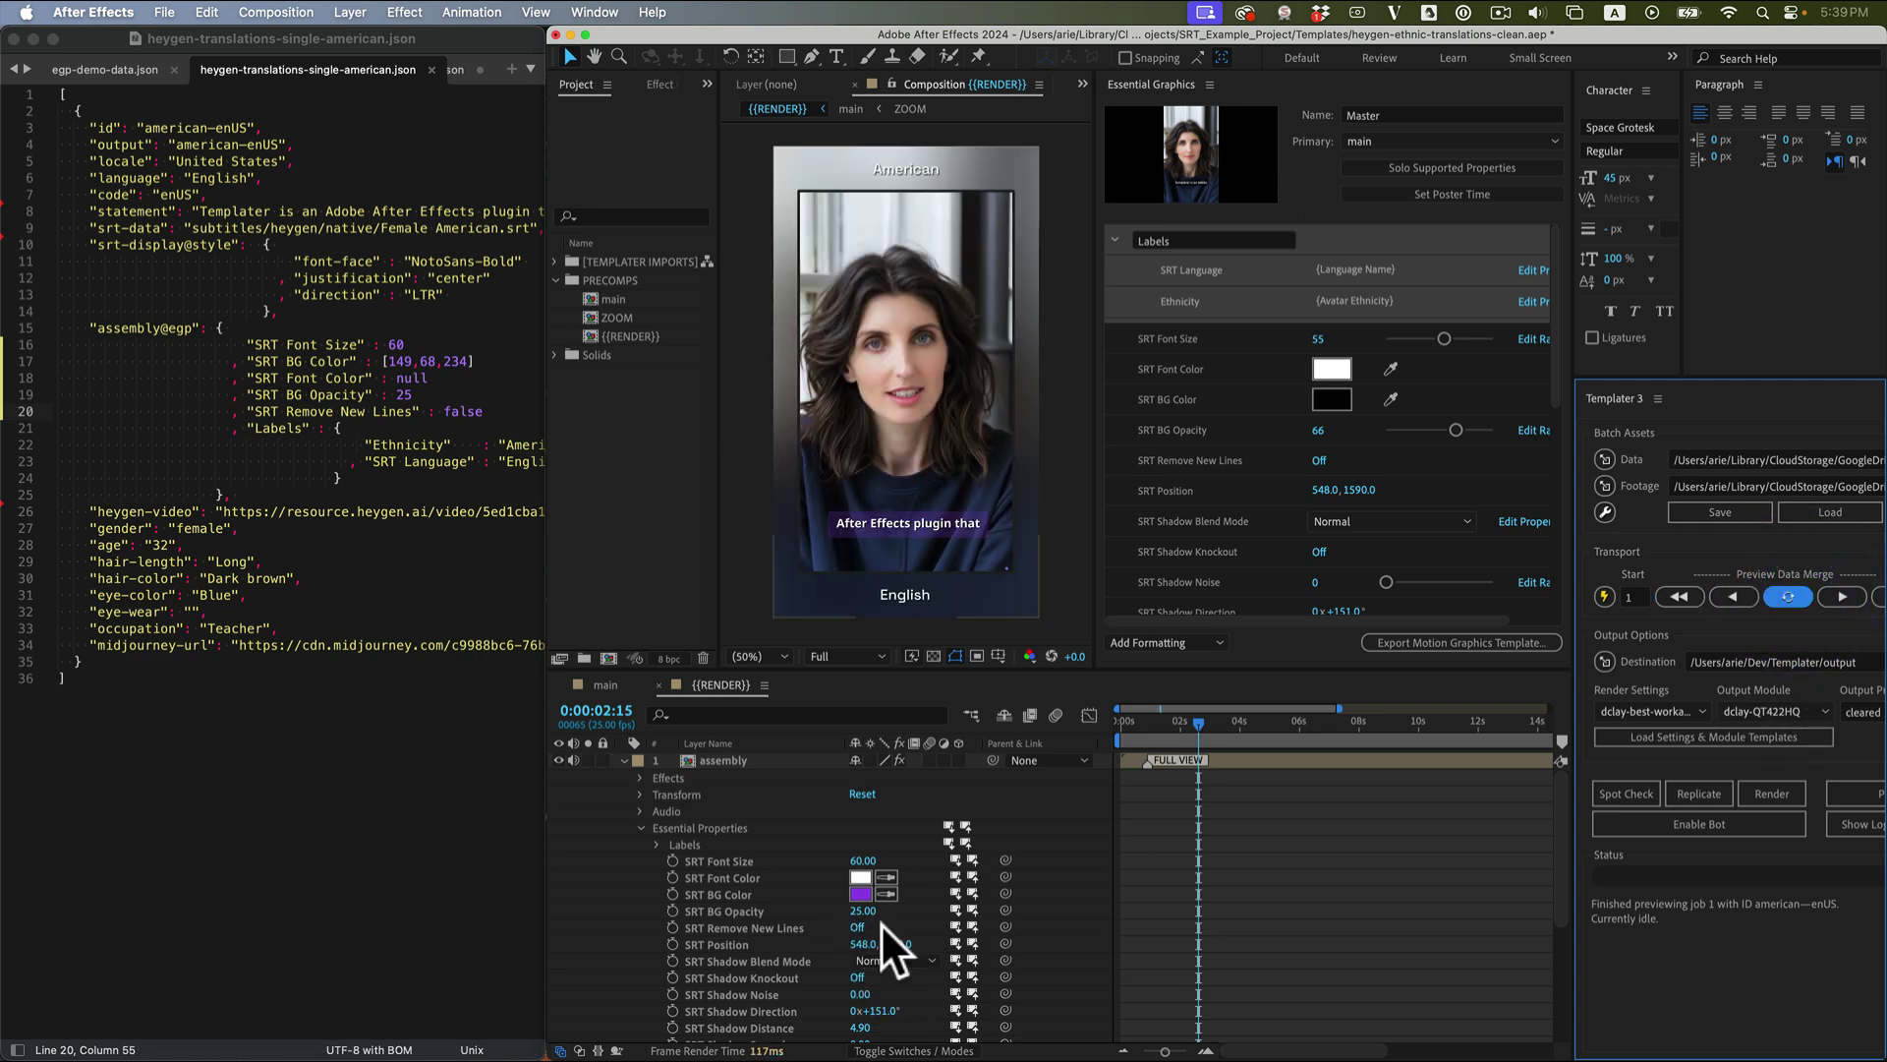
{"action": "left_click", "coordinate": [442, 412]}
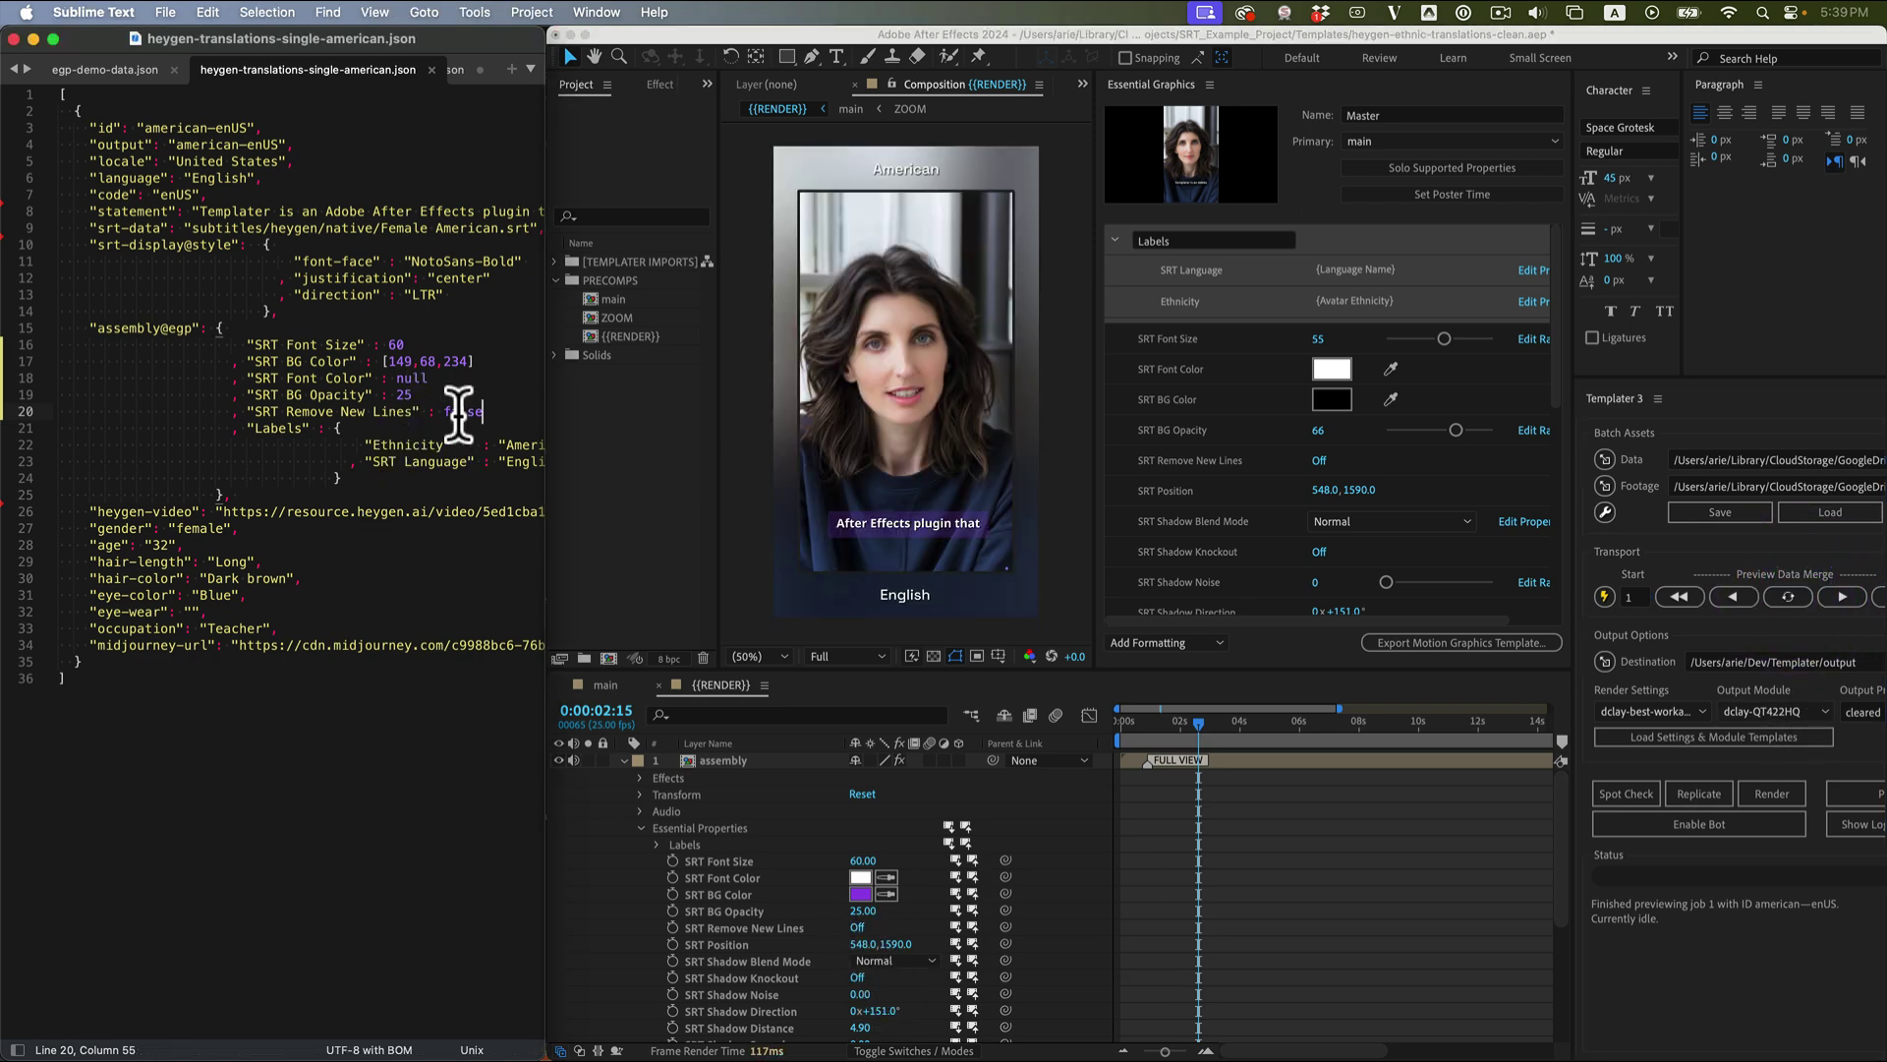
{"action": "double_click", "coordinate": [462, 409]}
{"action": "type", "text": "true"}
{"action": "key", "text": "super+s"}
{"action": "left_click", "coordinate": [1791, 595]}
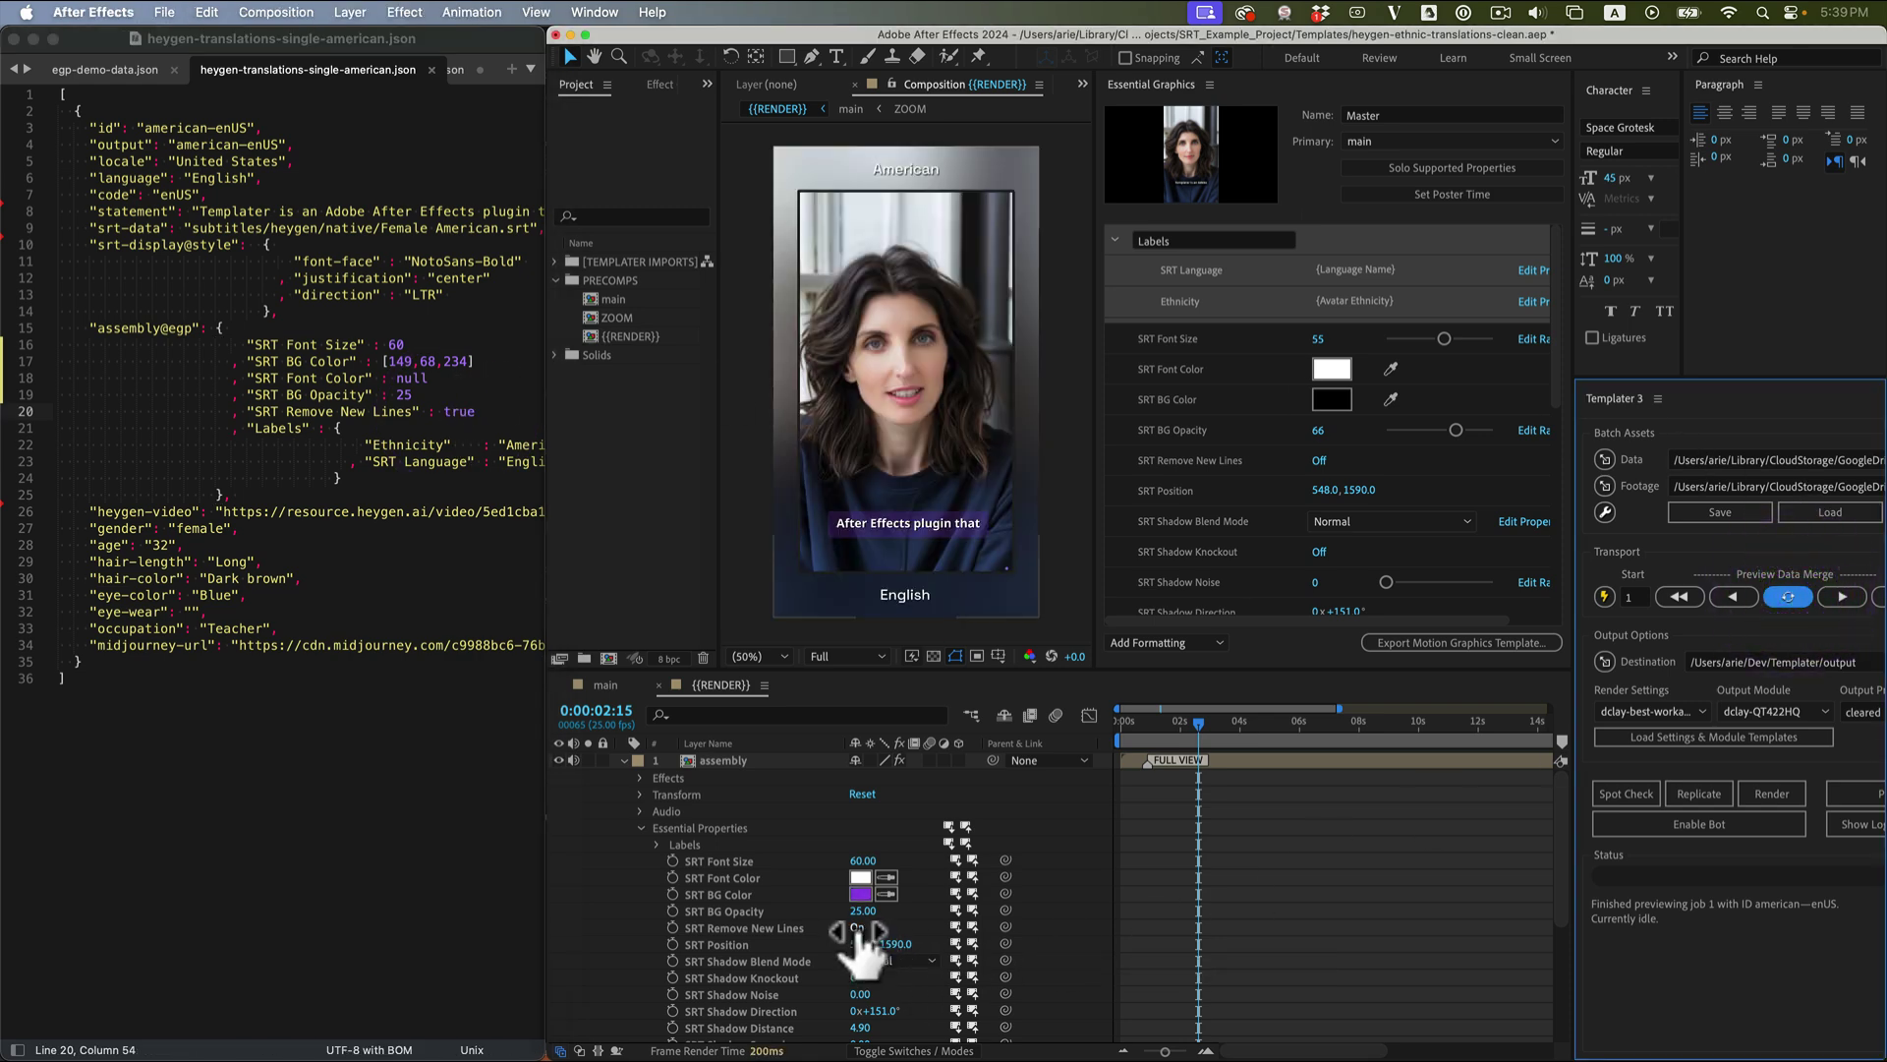
{"action": "left_click", "coordinate": [375, 391]}
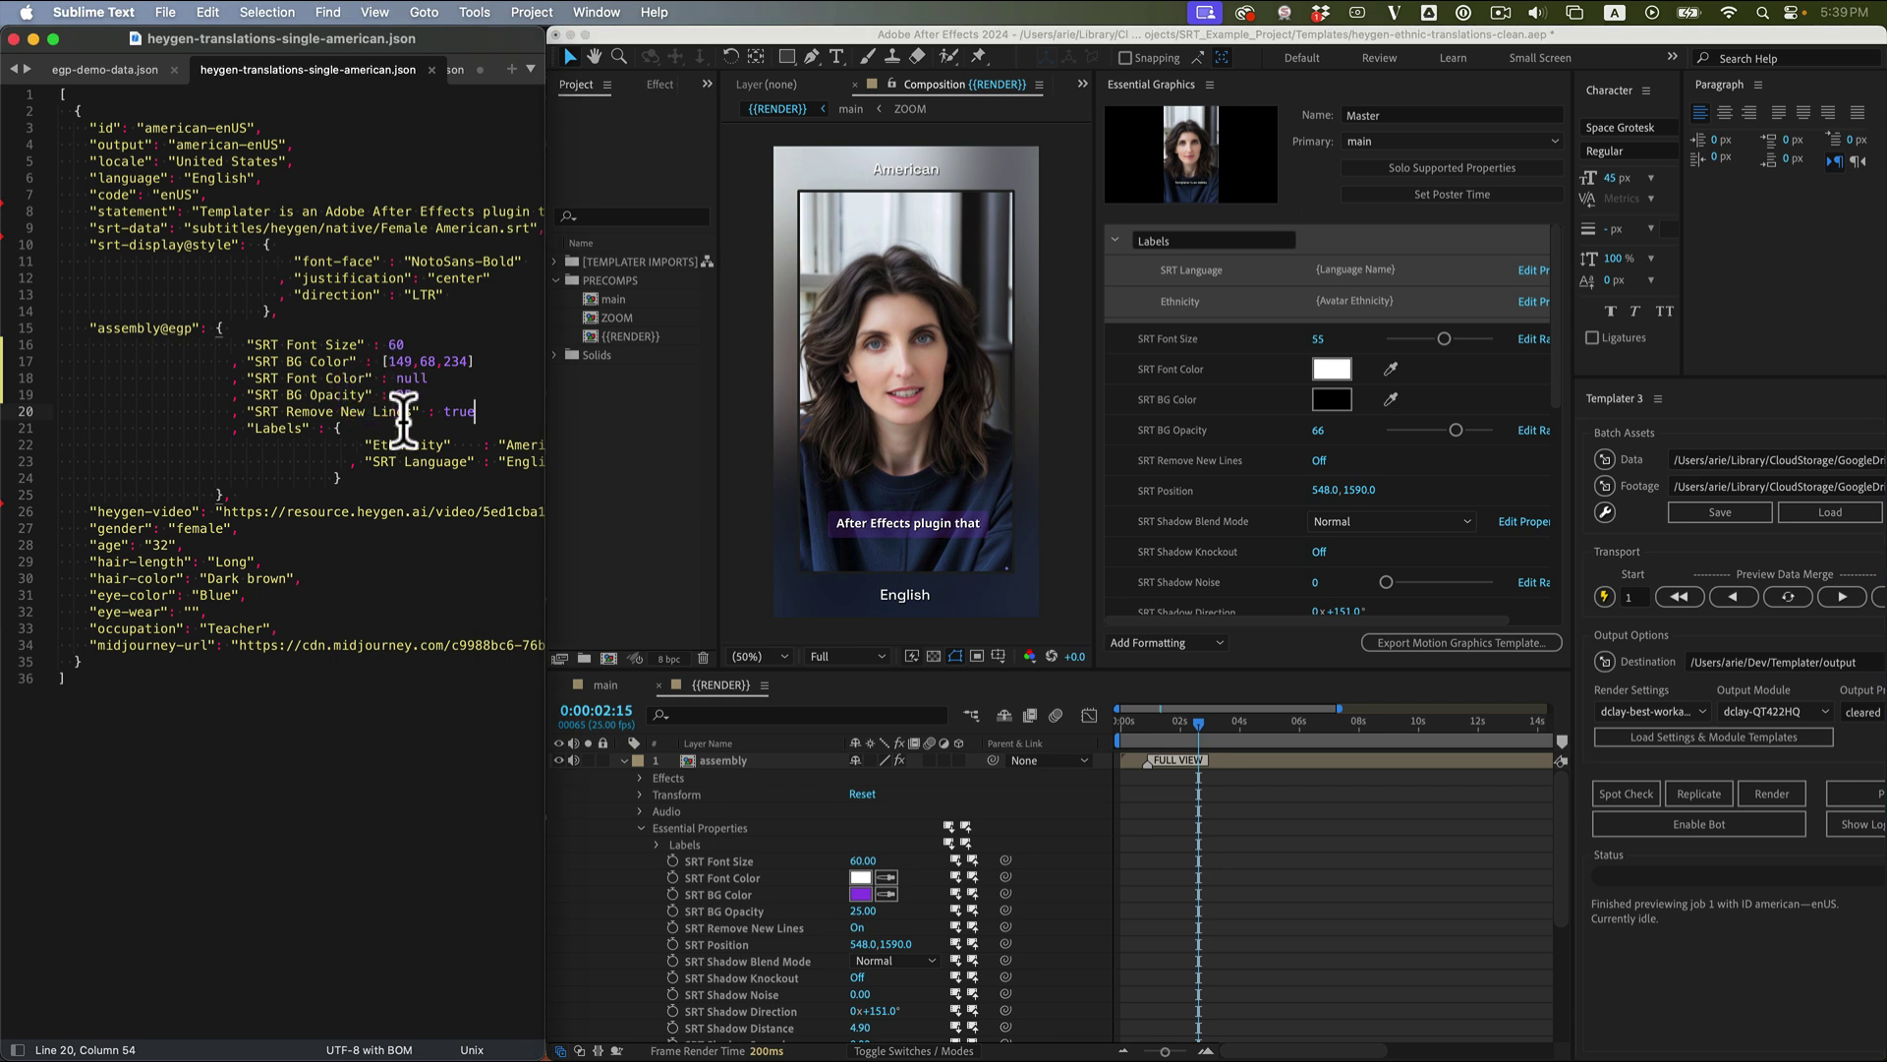
Replace the SRT BG Color array with "#FF0000", save, and preview the red background.
{"action": "left_click_drag", "start_coordinate": [385, 361], "coordinate": [473, 361]}
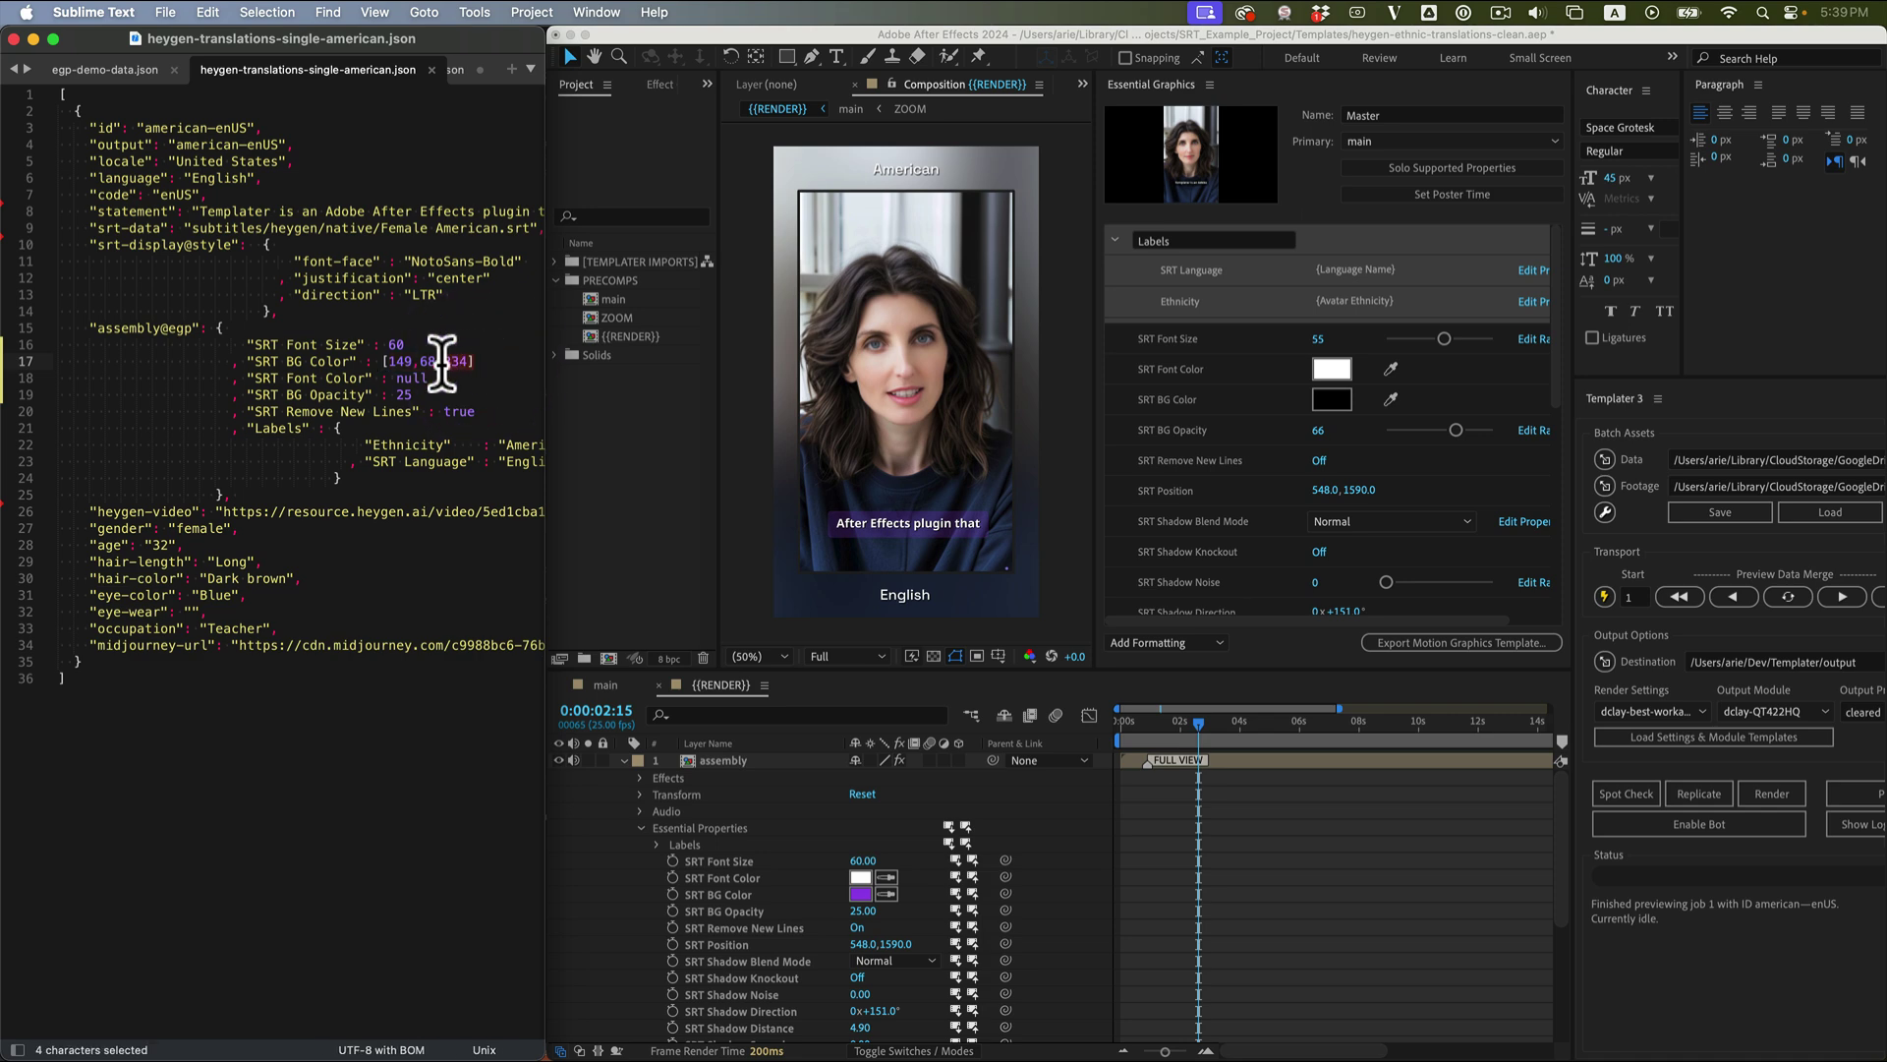
{"action": "left_click", "coordinate": [384, 362], "text": "shift"}
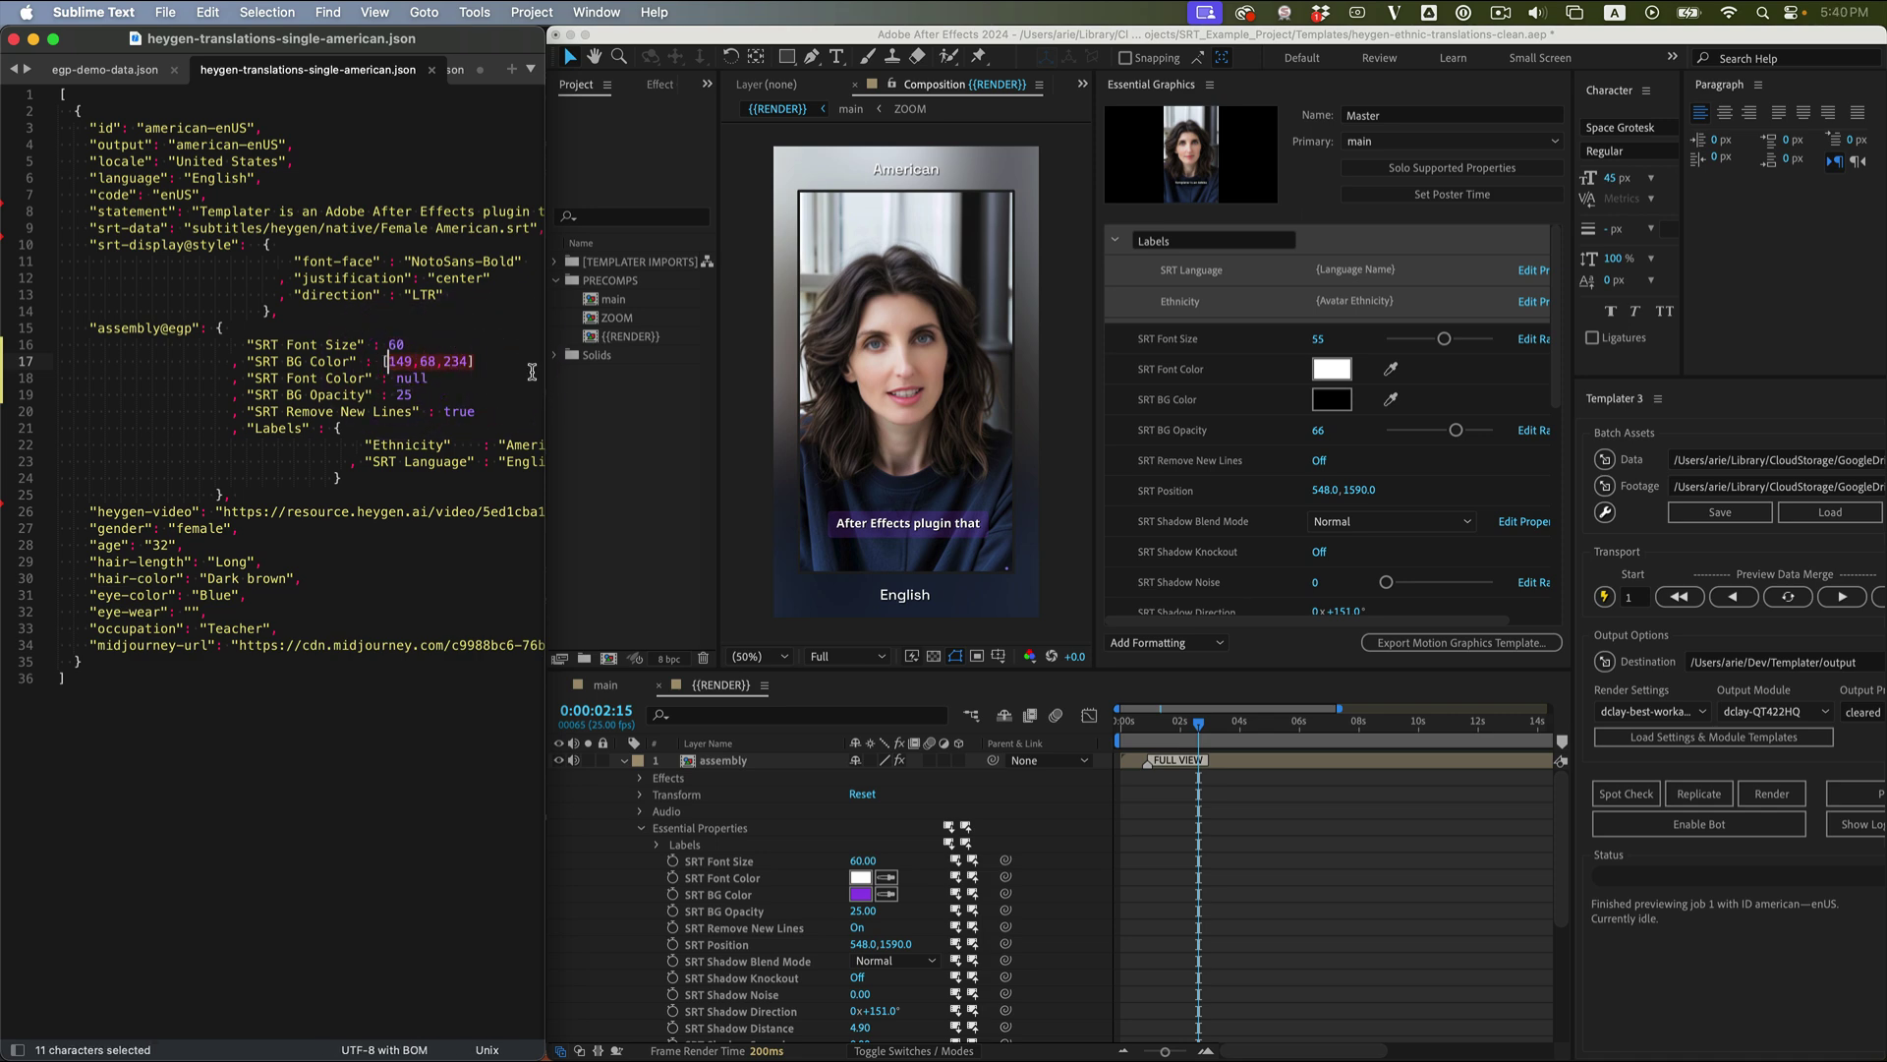
{"action": "left_click", "coordinate": [380, 361]}
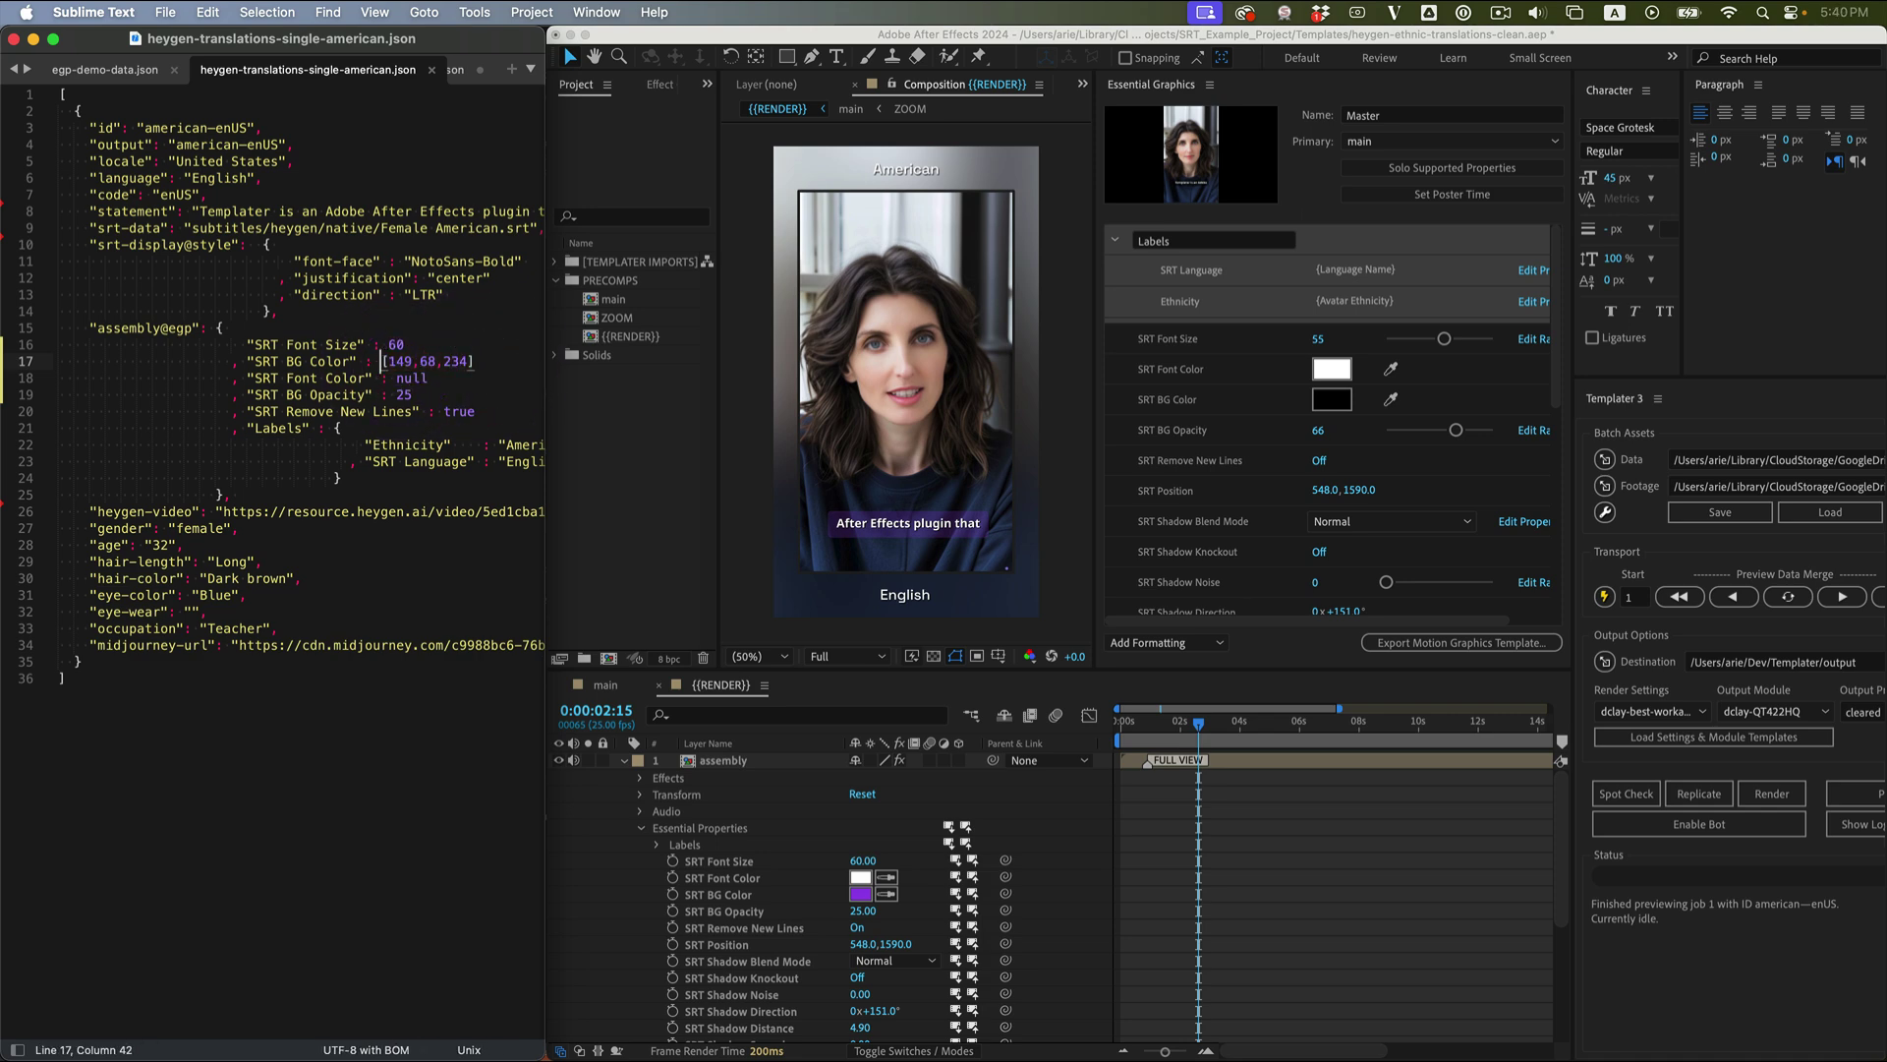
{"action": "key", "text": "shift+End"}
{"action": "type", "text": "\""}
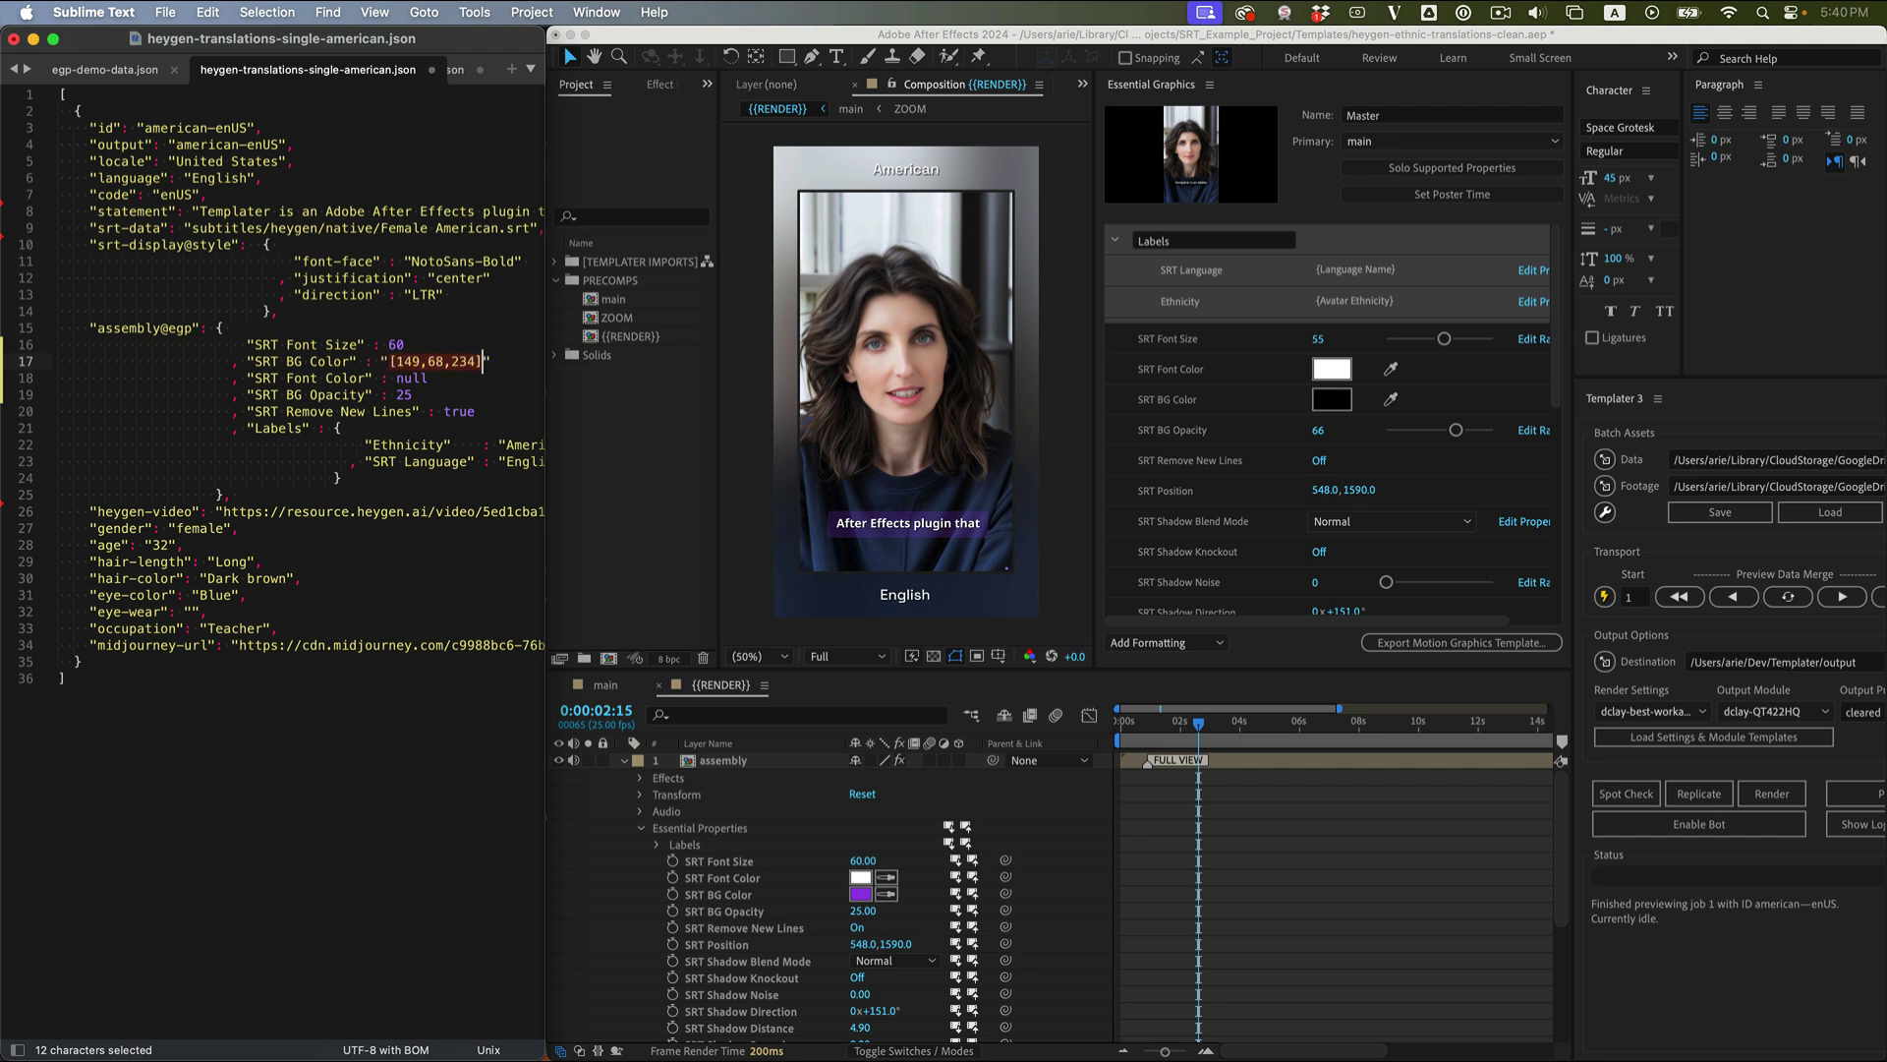
{"action": "key", "text": "BackSpace"}
{"action": "type", "text": "#"}
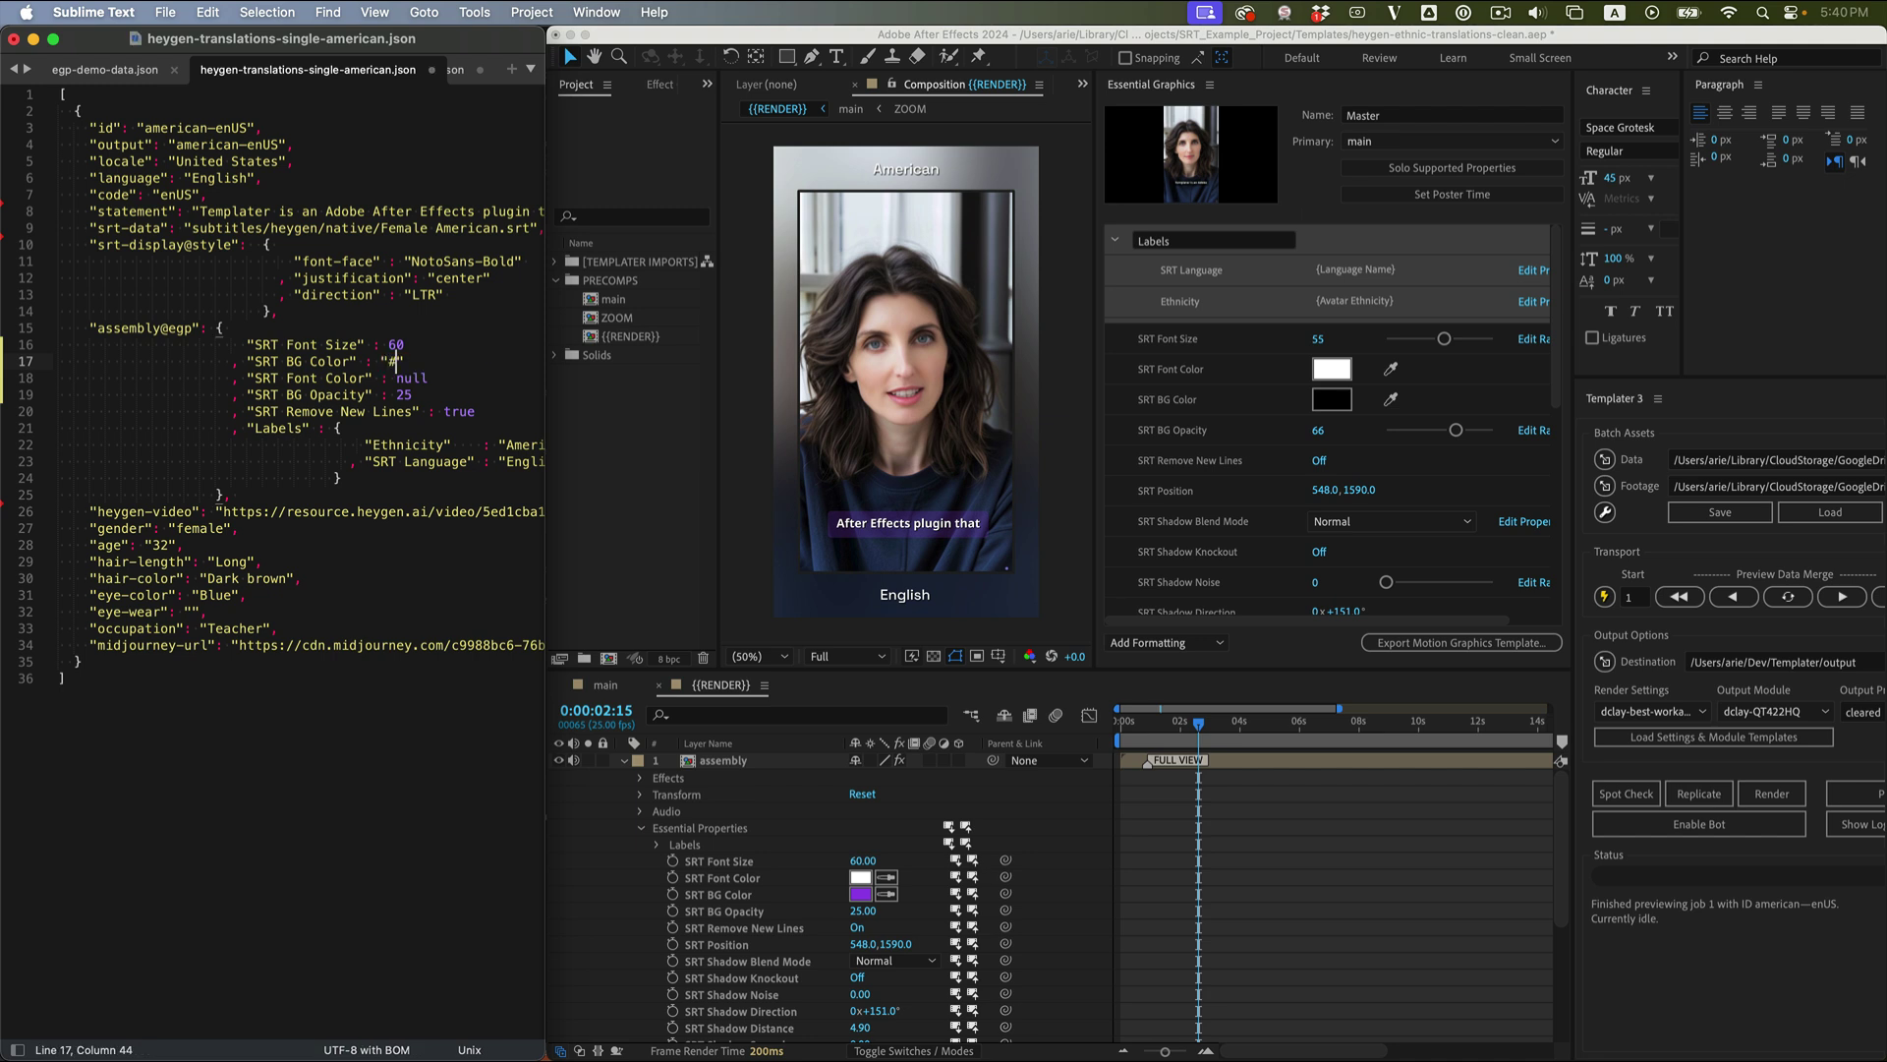
{"action": "type", "text": "FF0000"}
{"action": "key", "text": "super+s"}
{"action": "left_click", "coordinate": [1789, 595]}
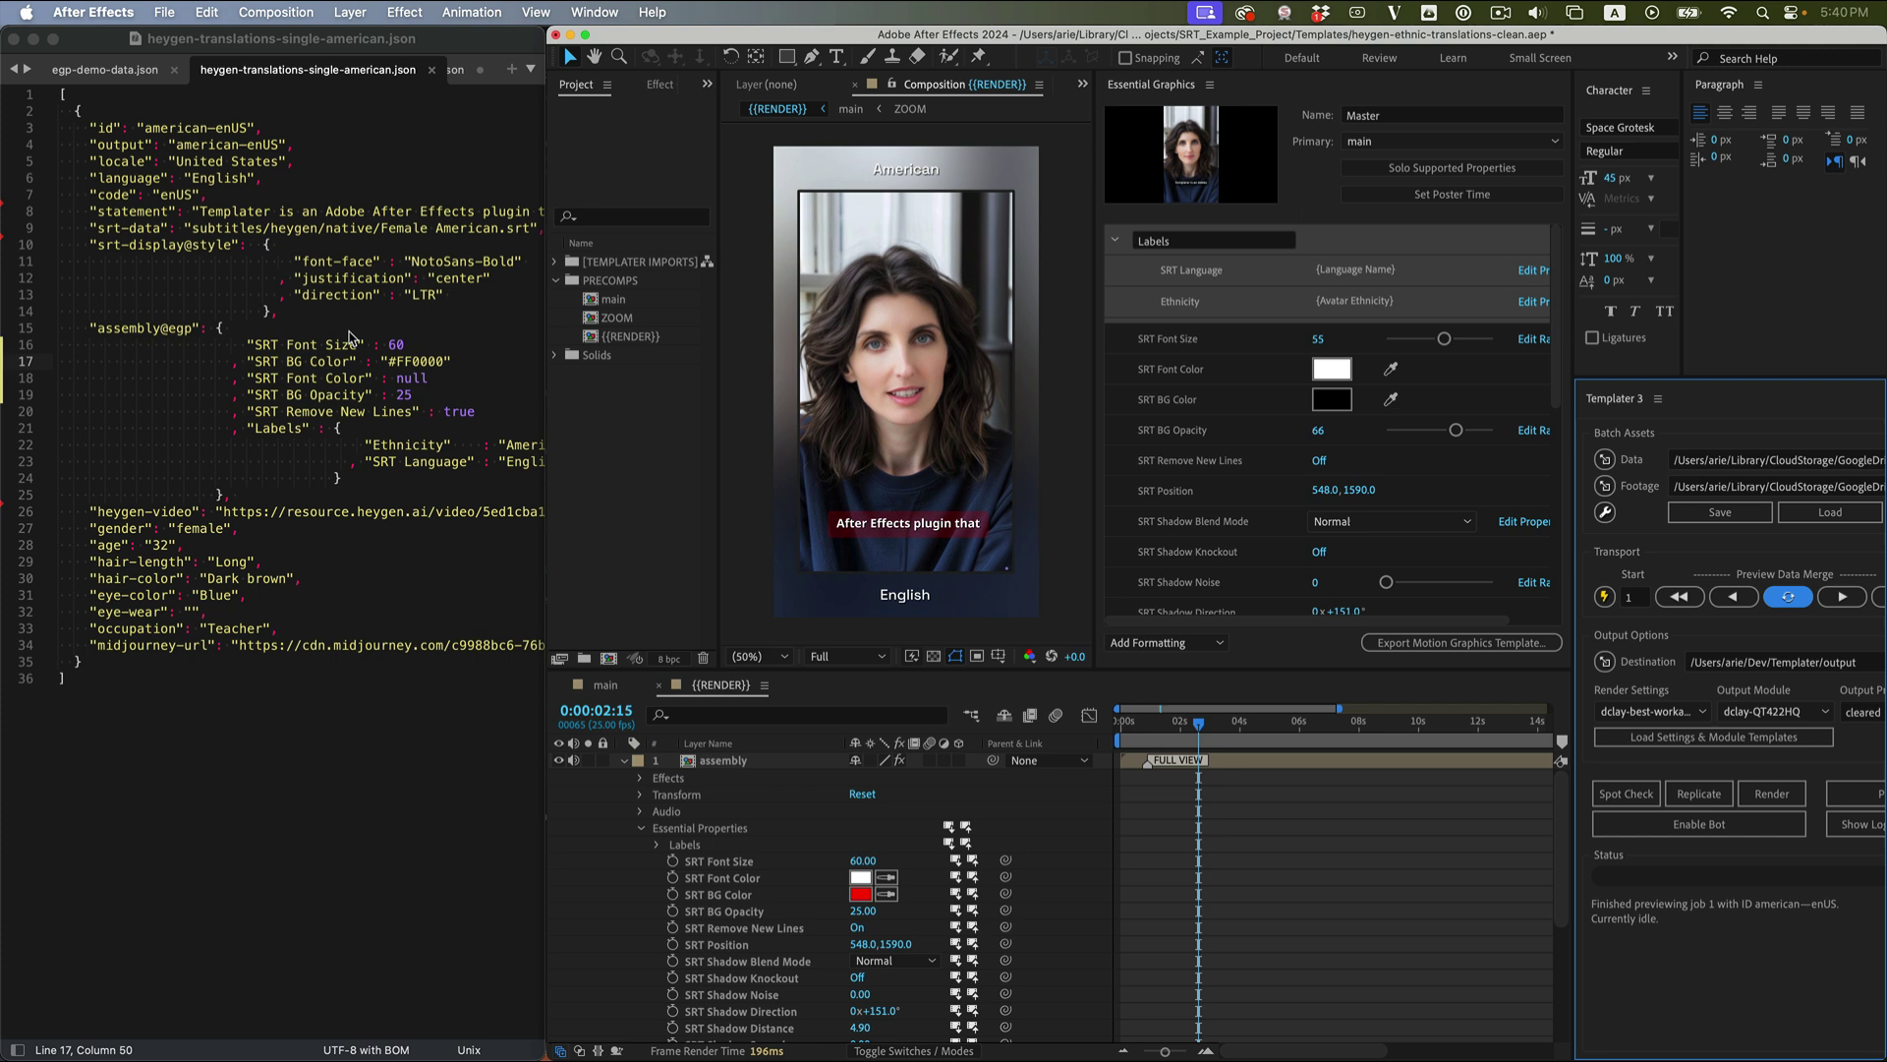
Review the red colour value, null SRT Font Color and SRT BG Opacity 25 in the JSON.
{"action": "left_click", "coordinate": [386, 359]}
{"action": "left_click_drag", "start_coordinate": [386, 358], "coordinate": [401, 360]}
{"action": "left_click", "coordinate": [401, 360]}
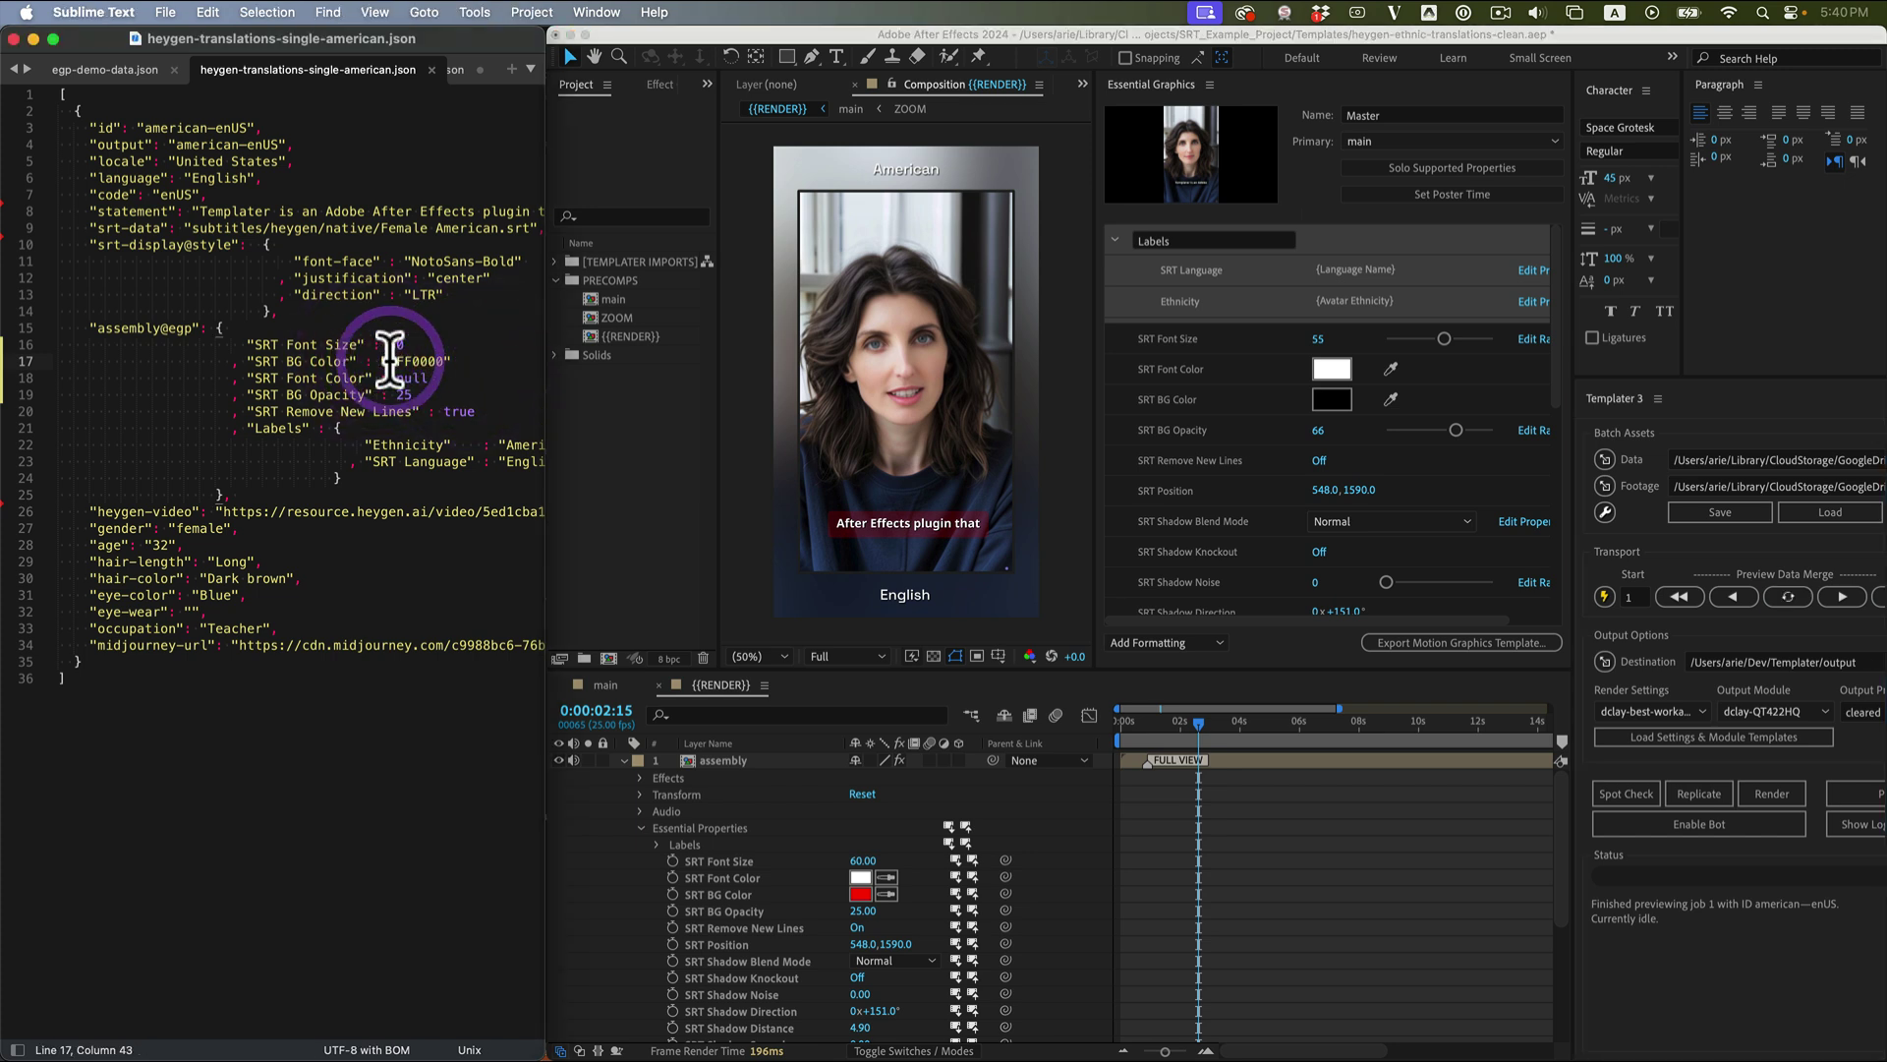
{"action": "double_click", "coordinate": [390, 359]}
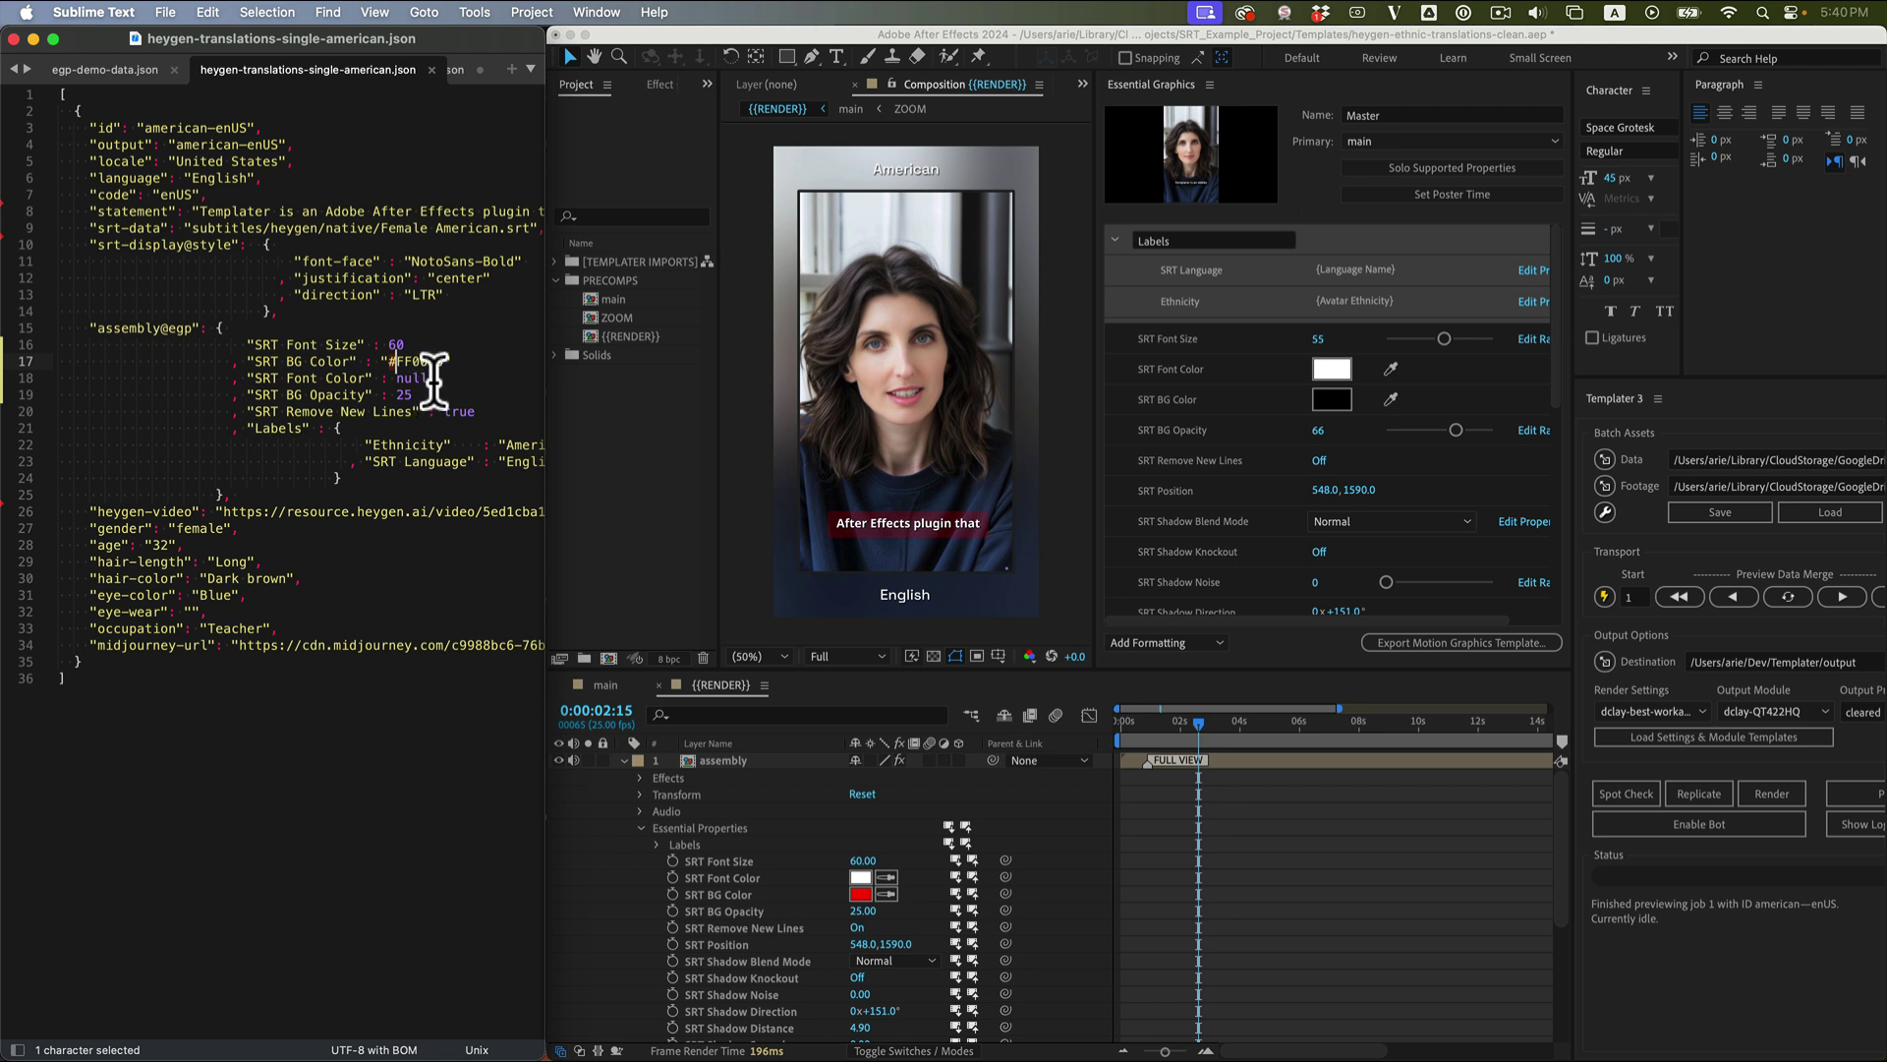
{"action": "double_click", "coordinate": [407, 378]}
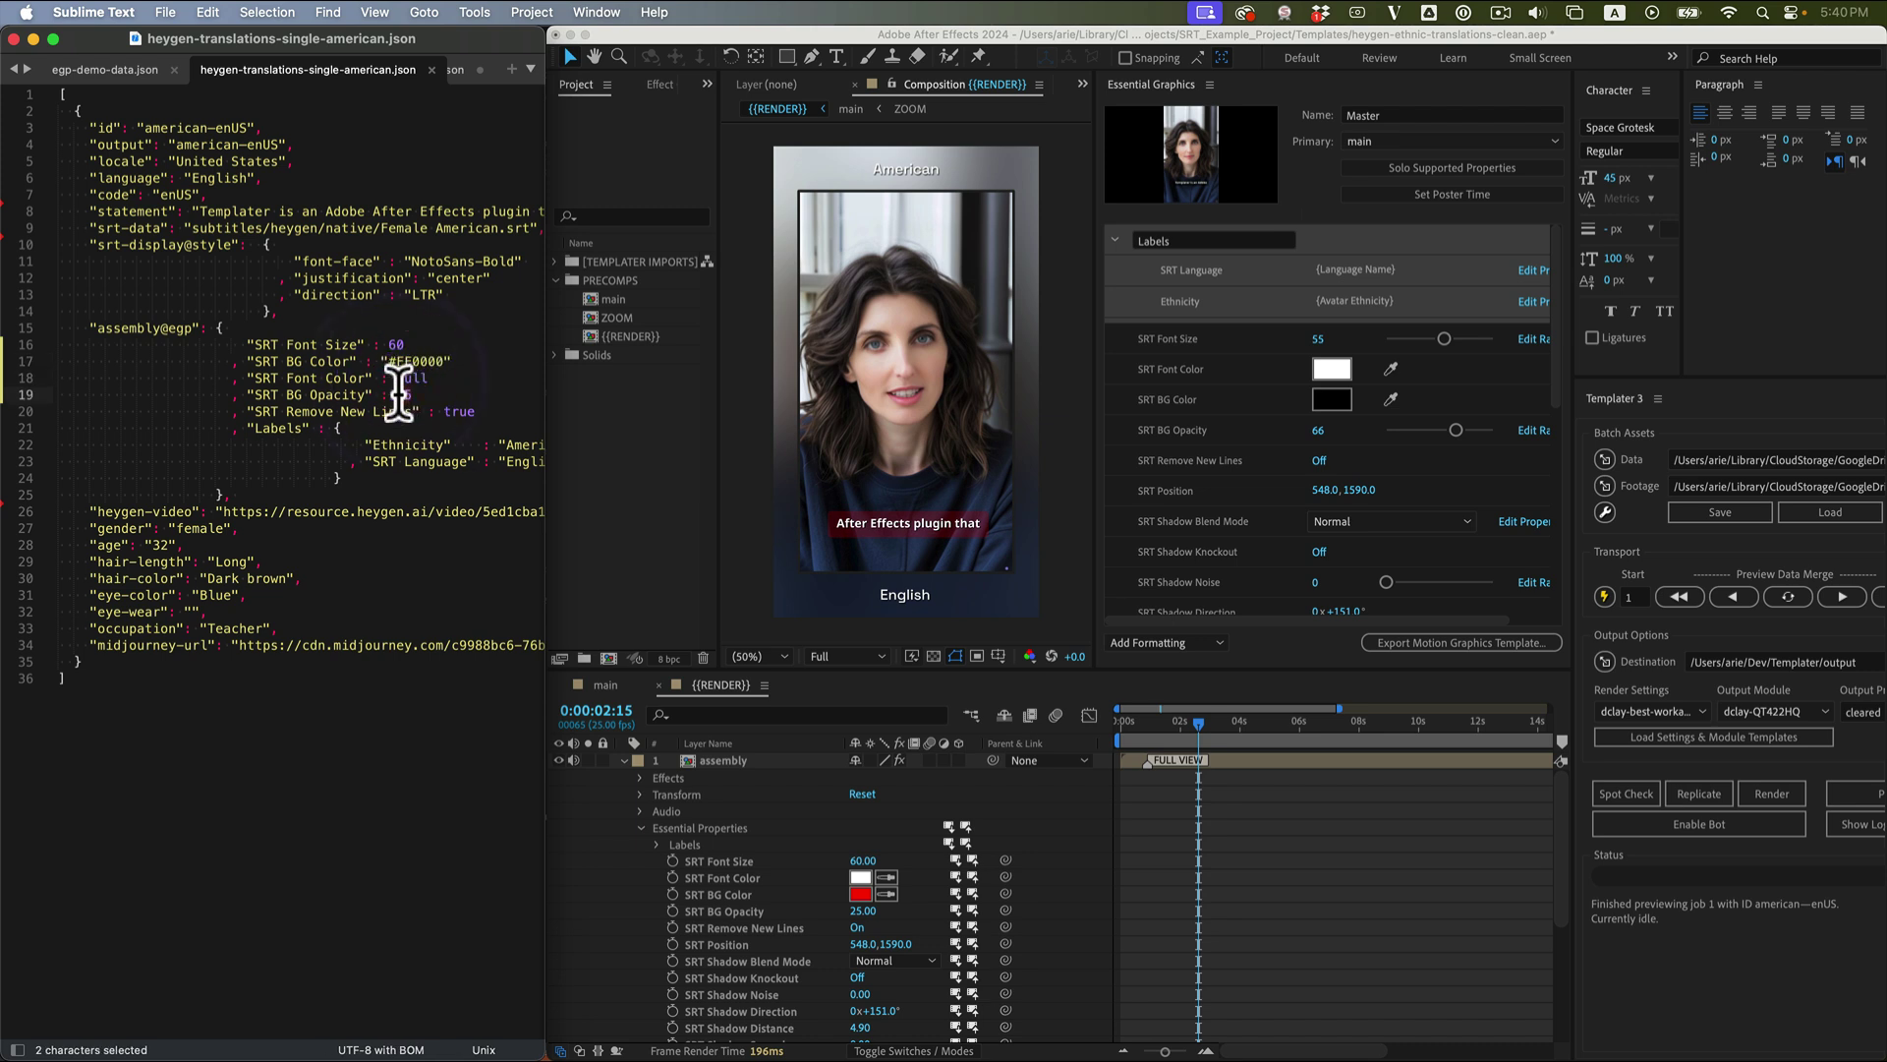
{"action": "double_click", "coordinate": [403, 395]}
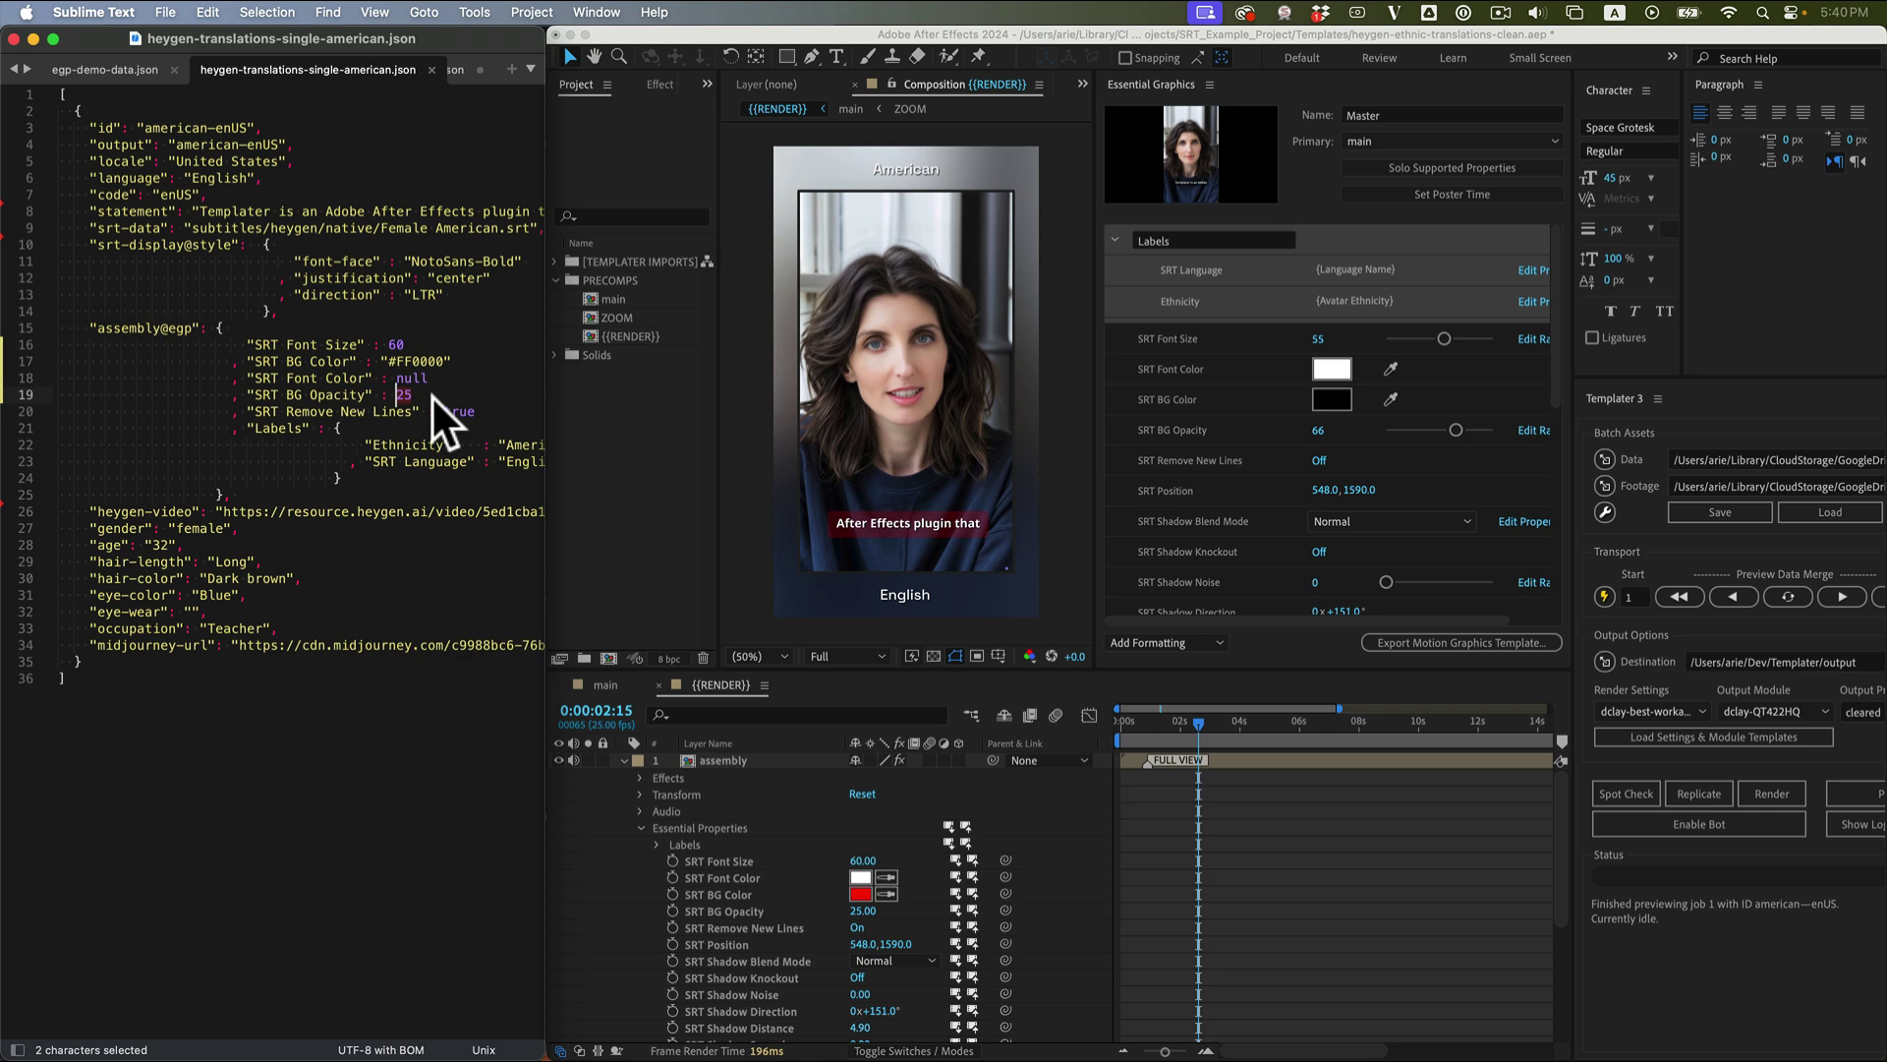
{"action": "left_click", "coordinate": [433, 395]}
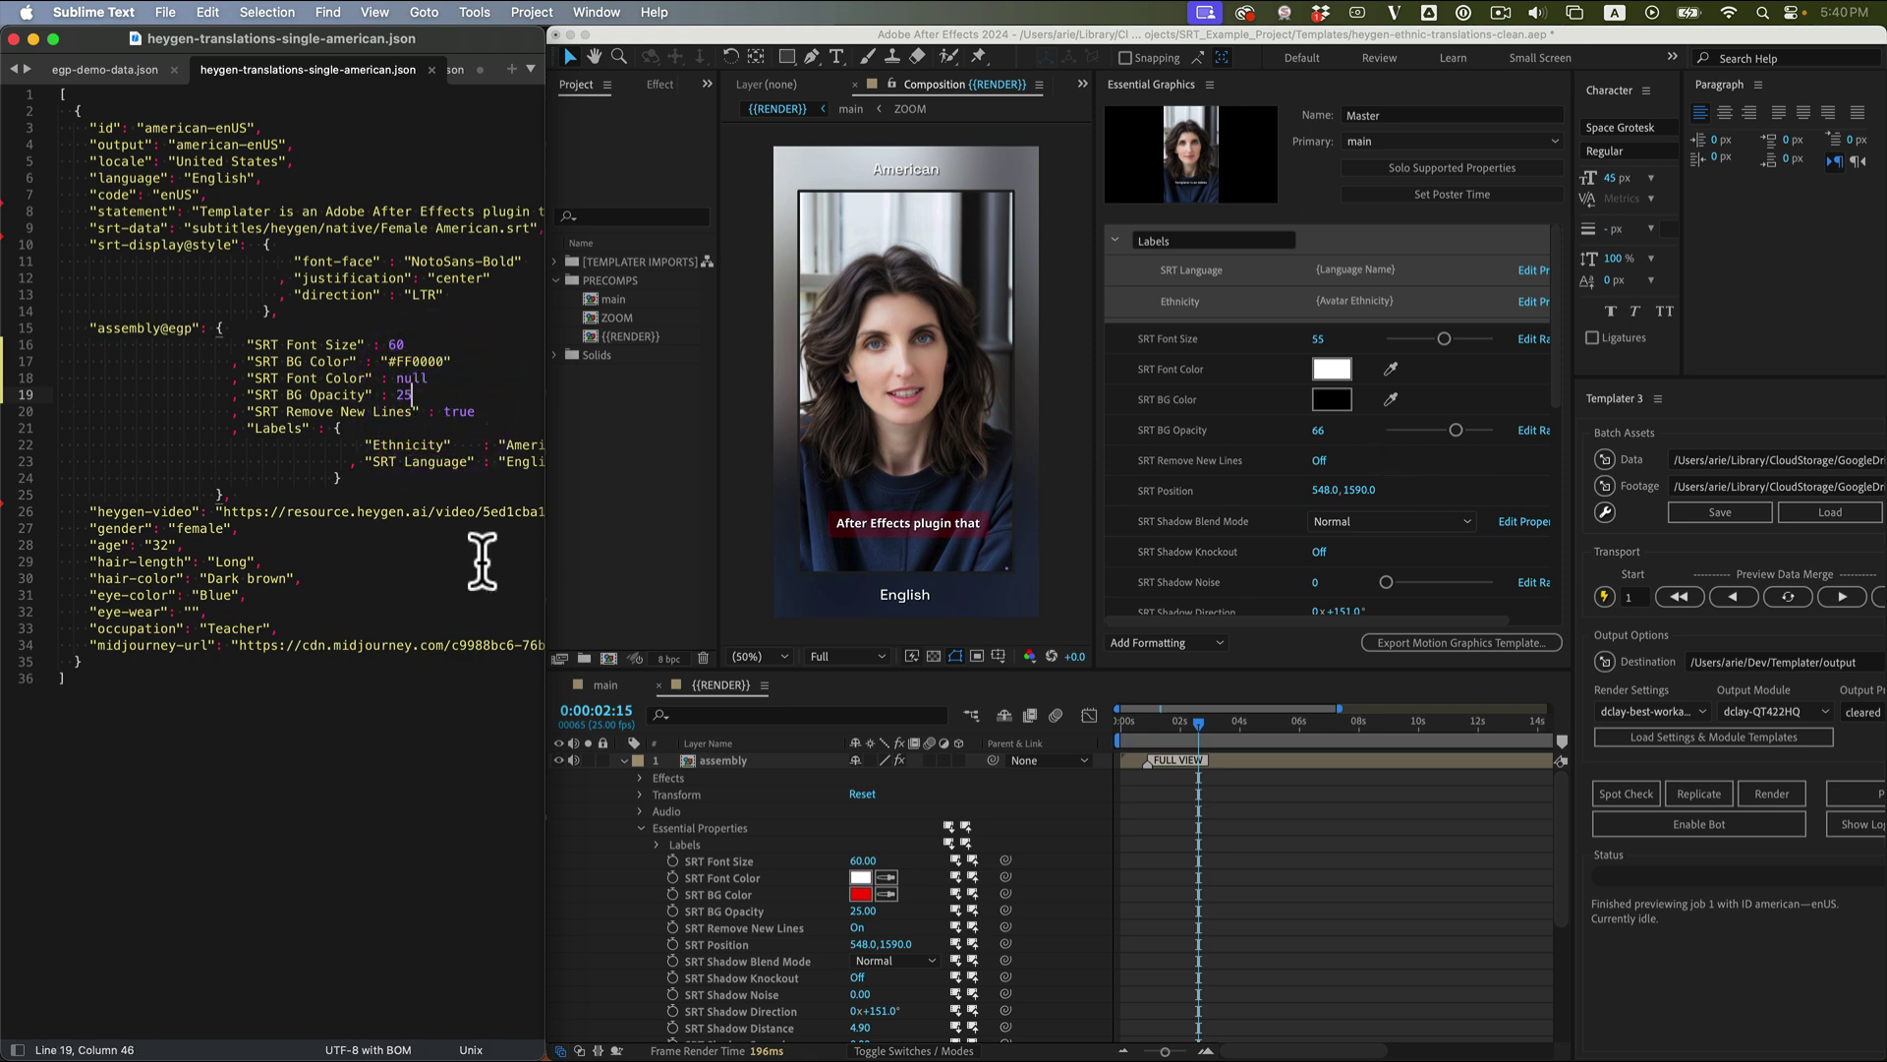
{"action": "left_click", "coordinate": [486, 425]}
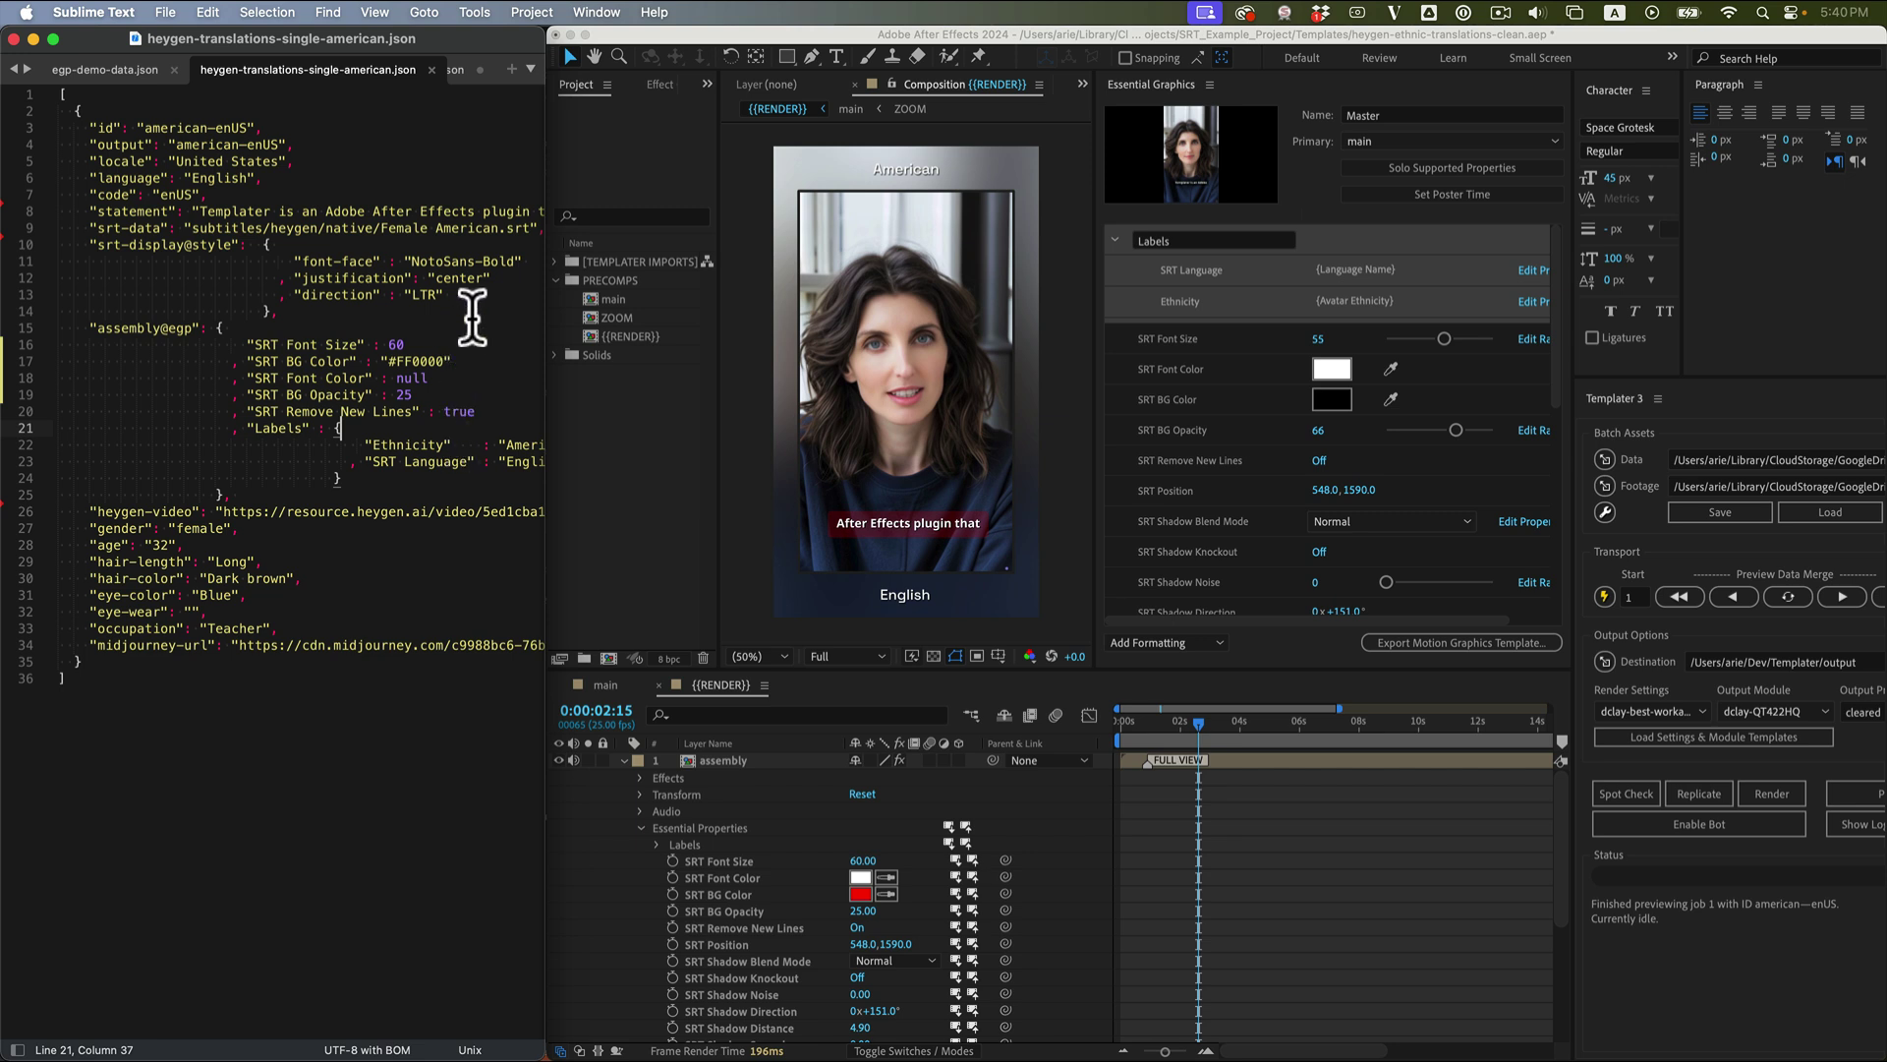
Open the recent project example-footage.aep, dismissing the save prompt.
{"action": "left_click", "coordinate": [681, 189]}
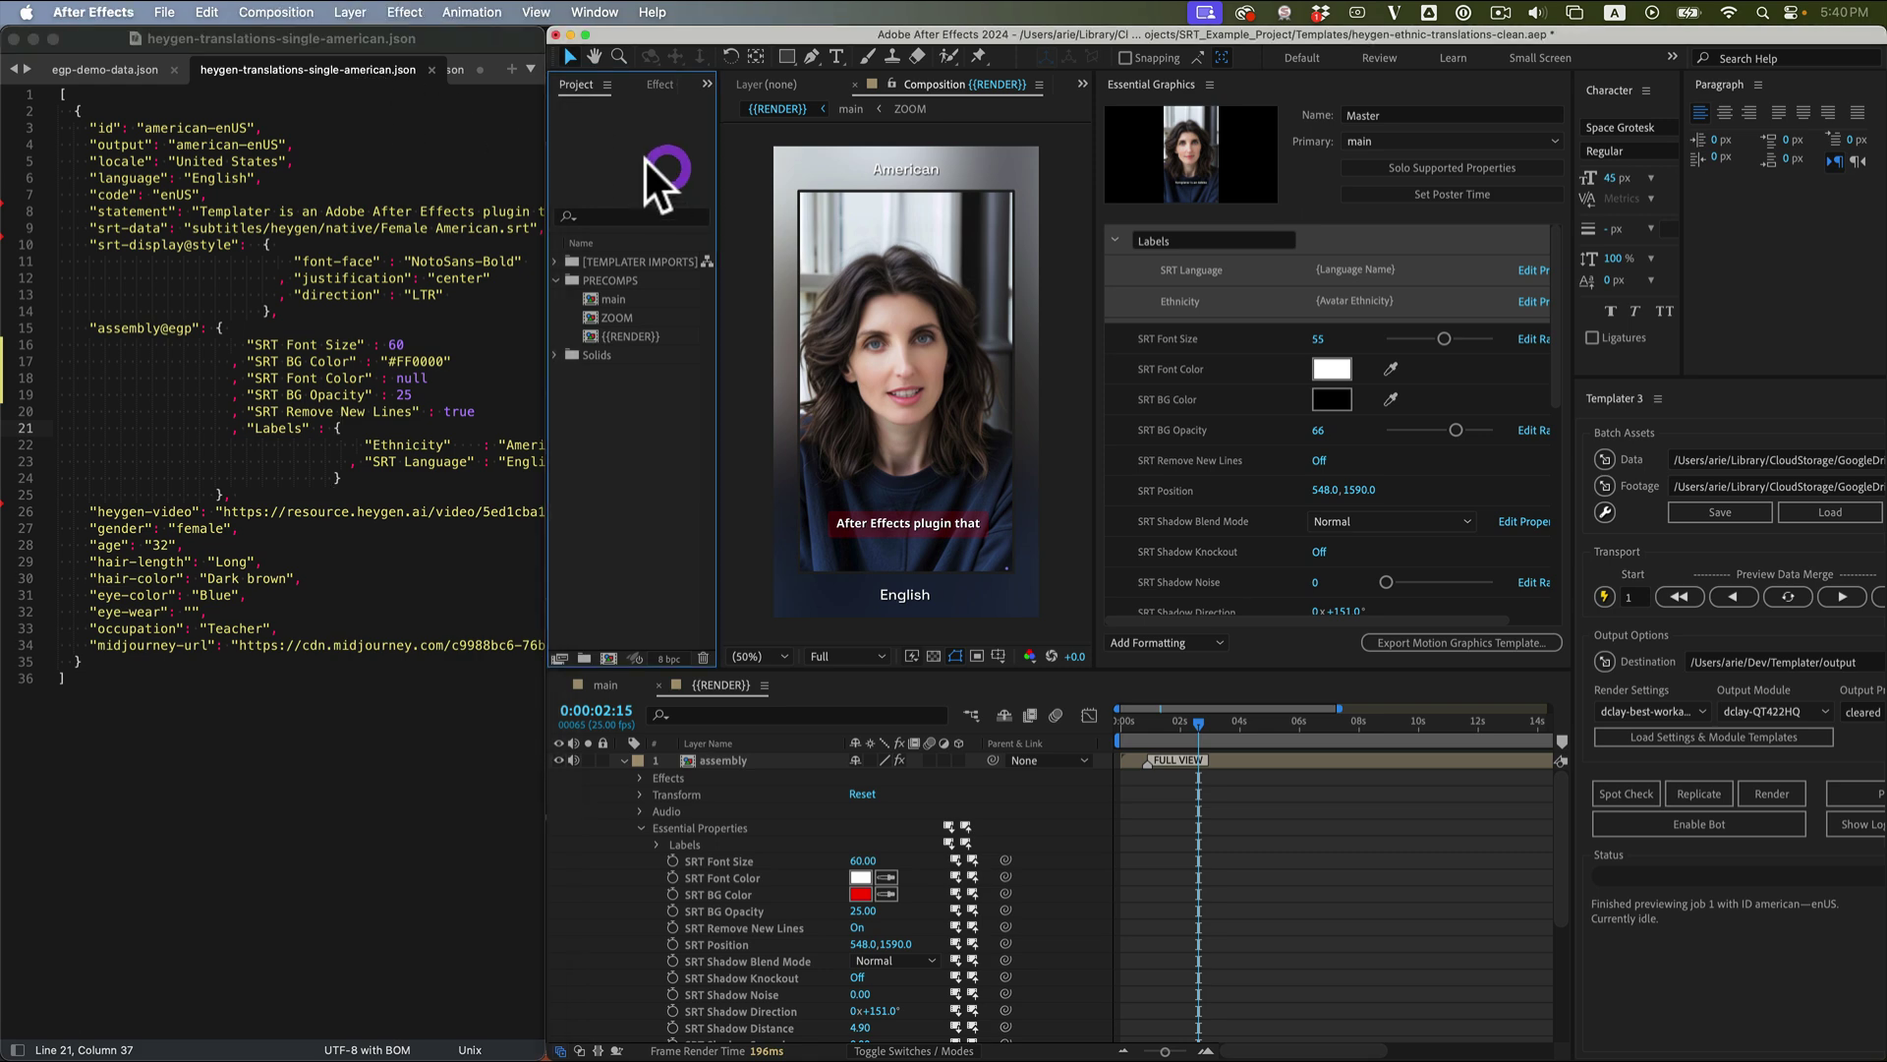
{"action": "left_click", "coordinate": [163, 12]}
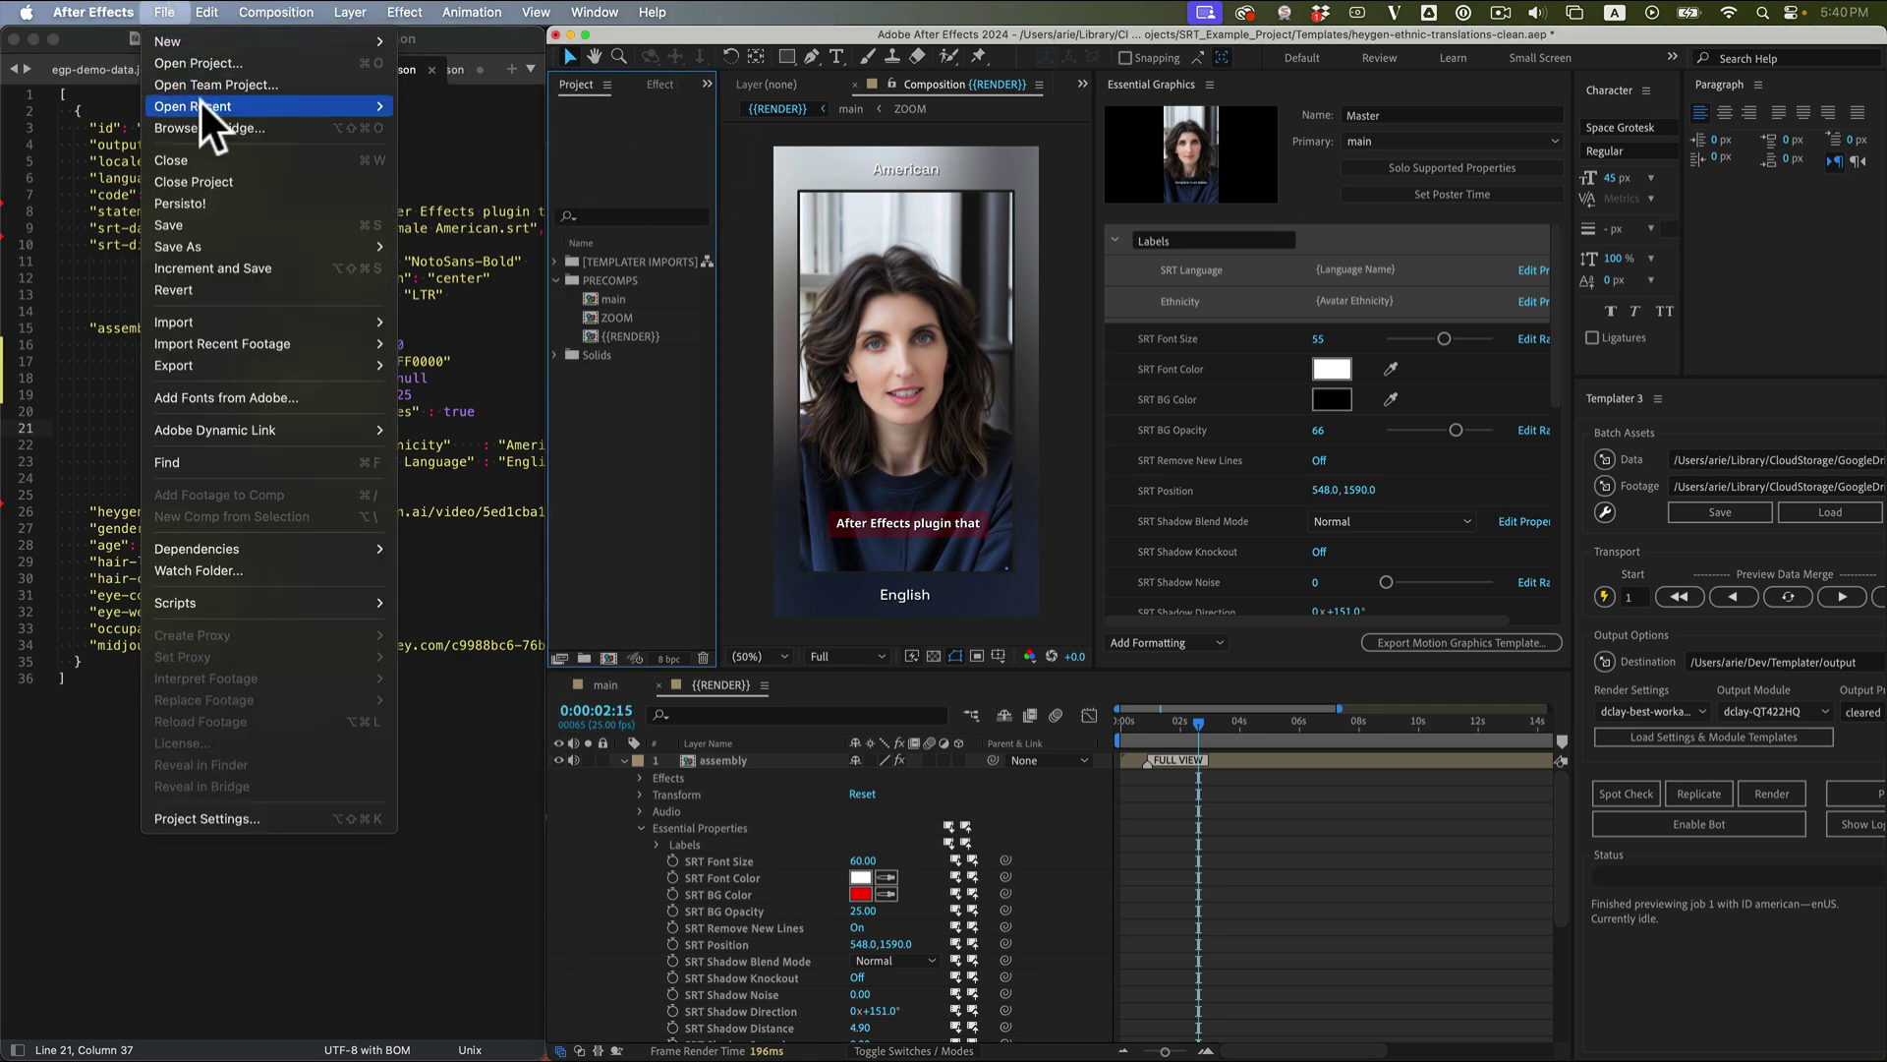
{"action": "mouse_move", "coordinate": [194, 107]}
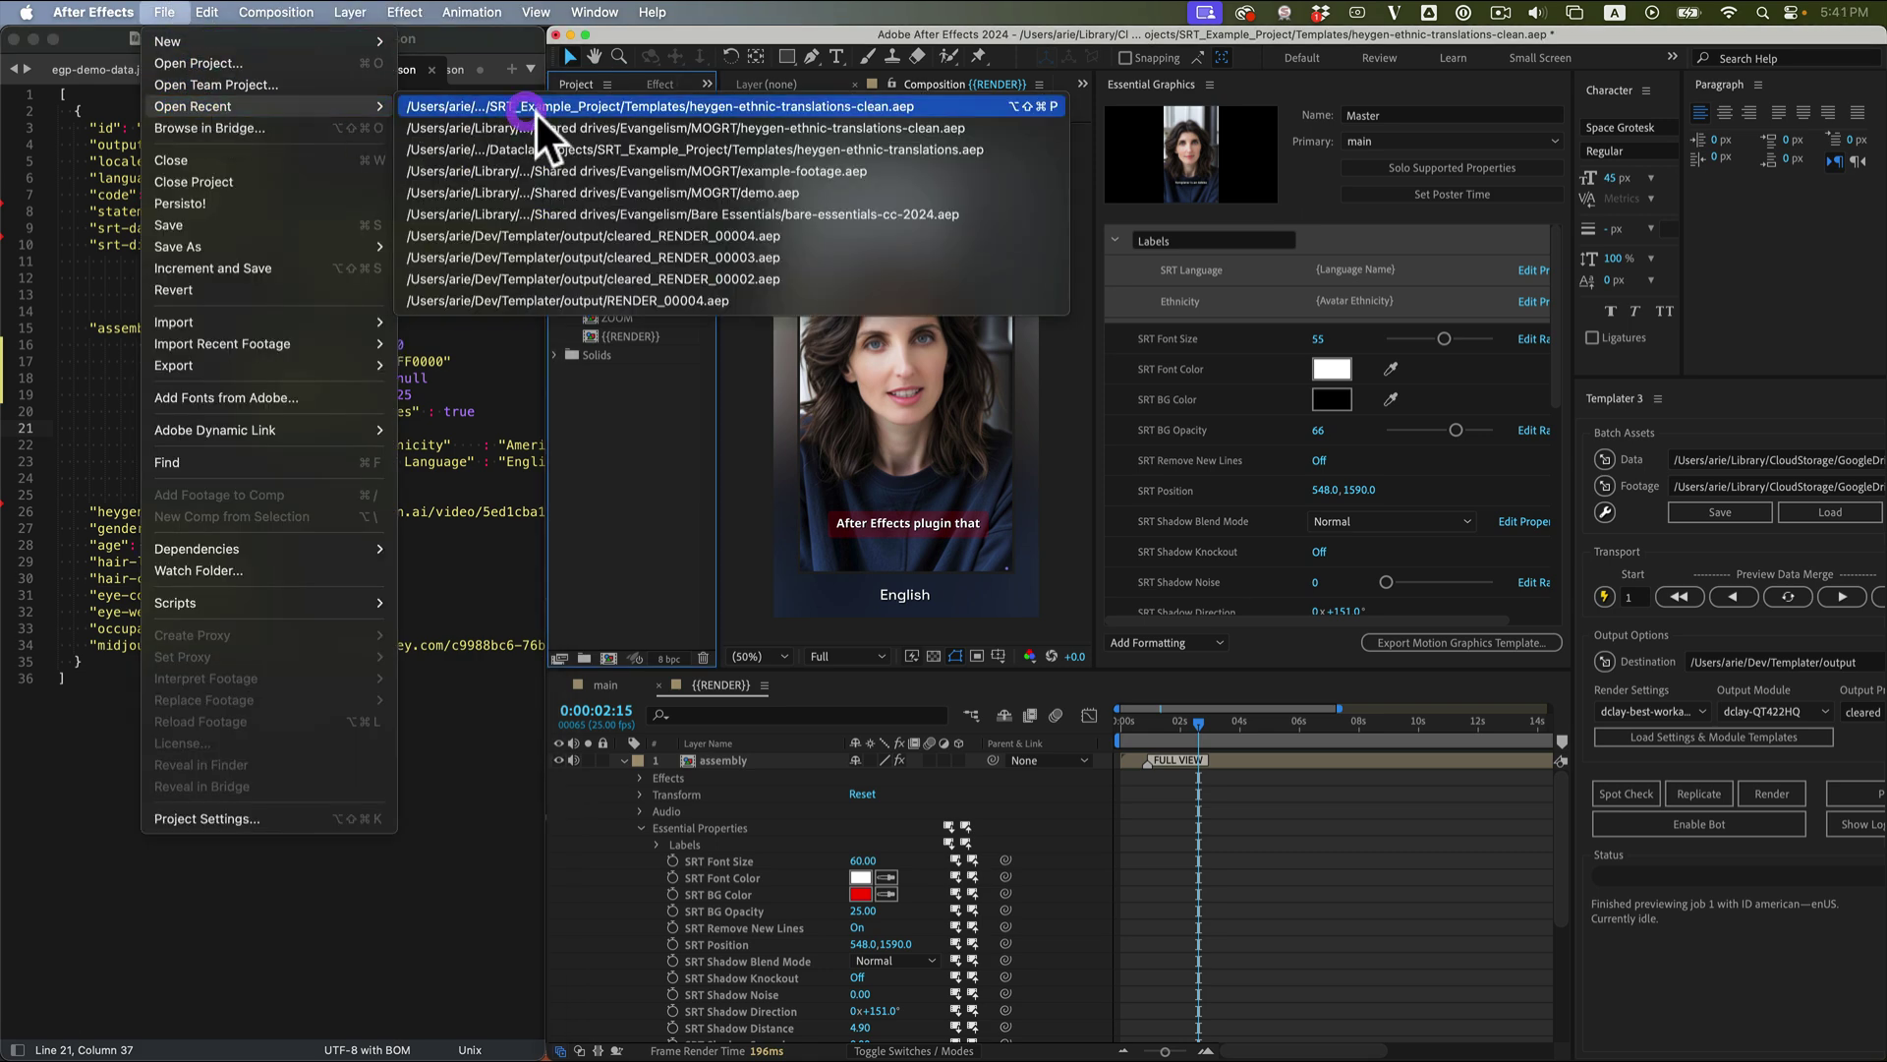
{"action": "left_click", "coordinate": [665, 170]}
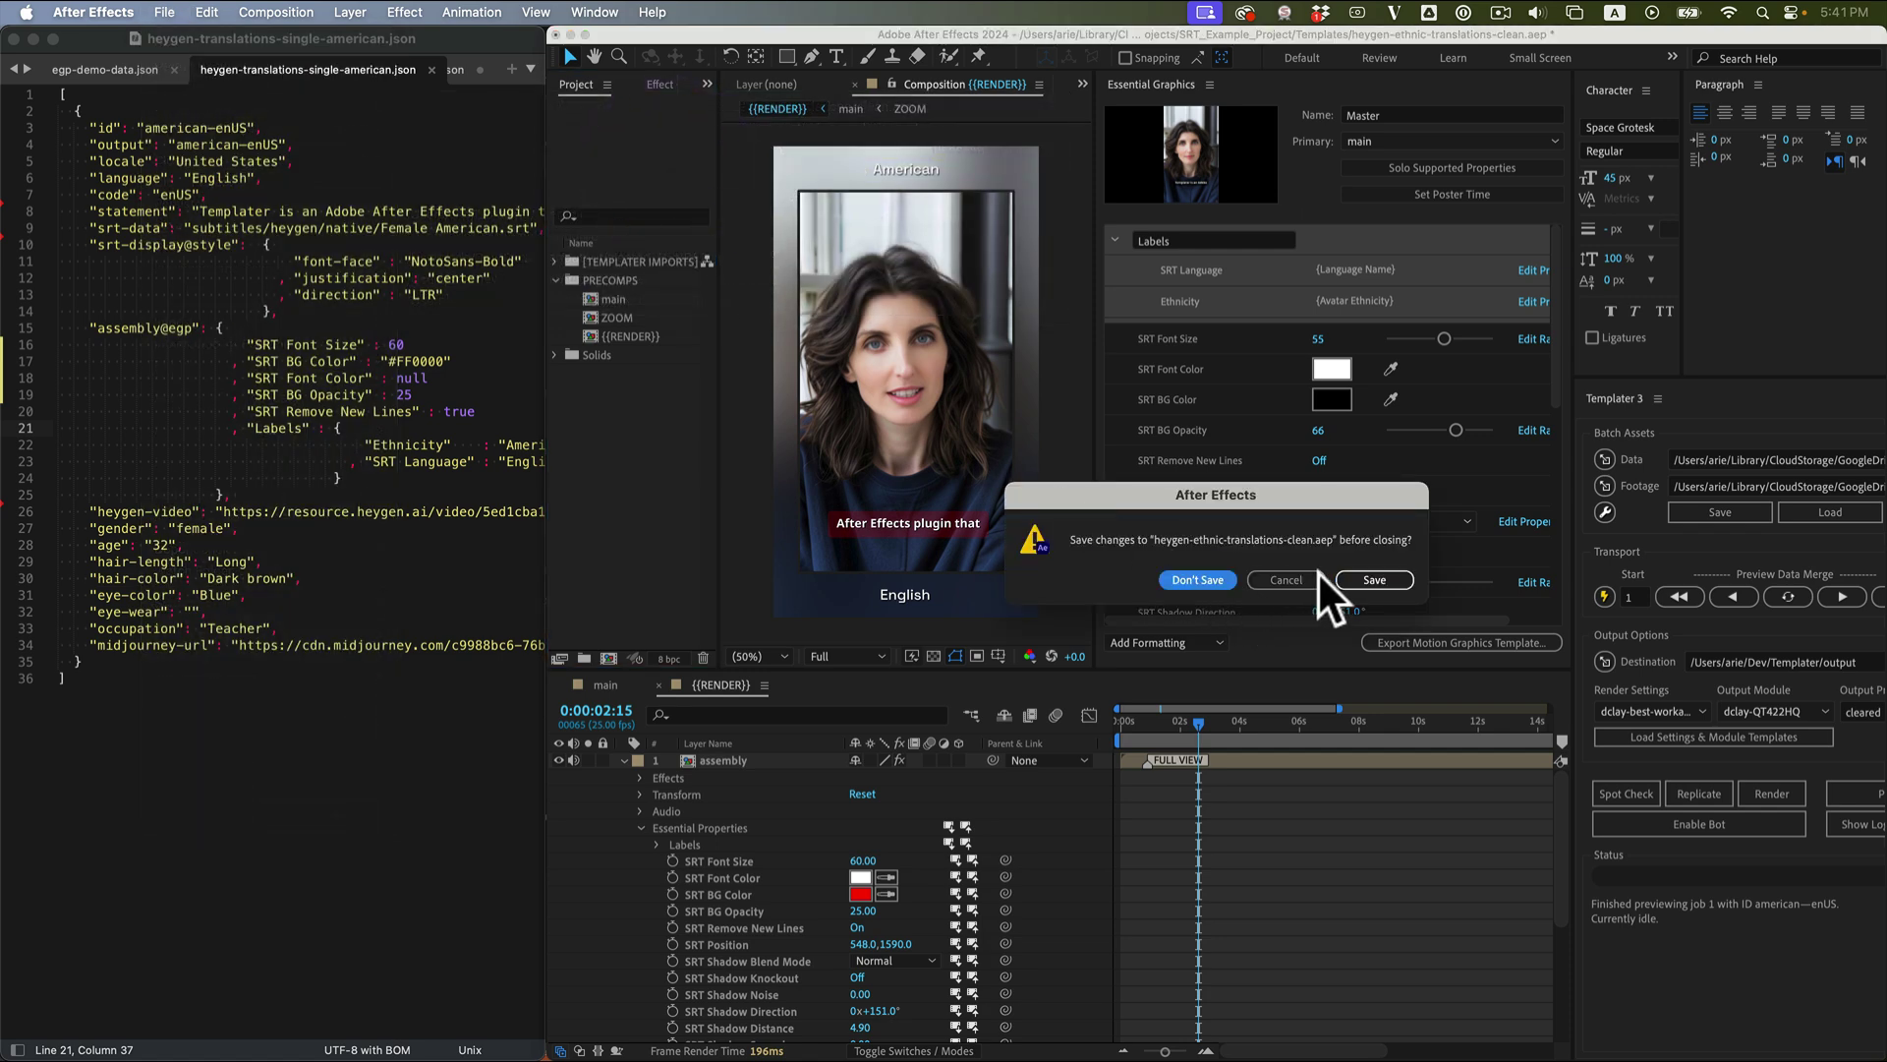
{"action": "left_click", "coordinate": [1369, 579]}
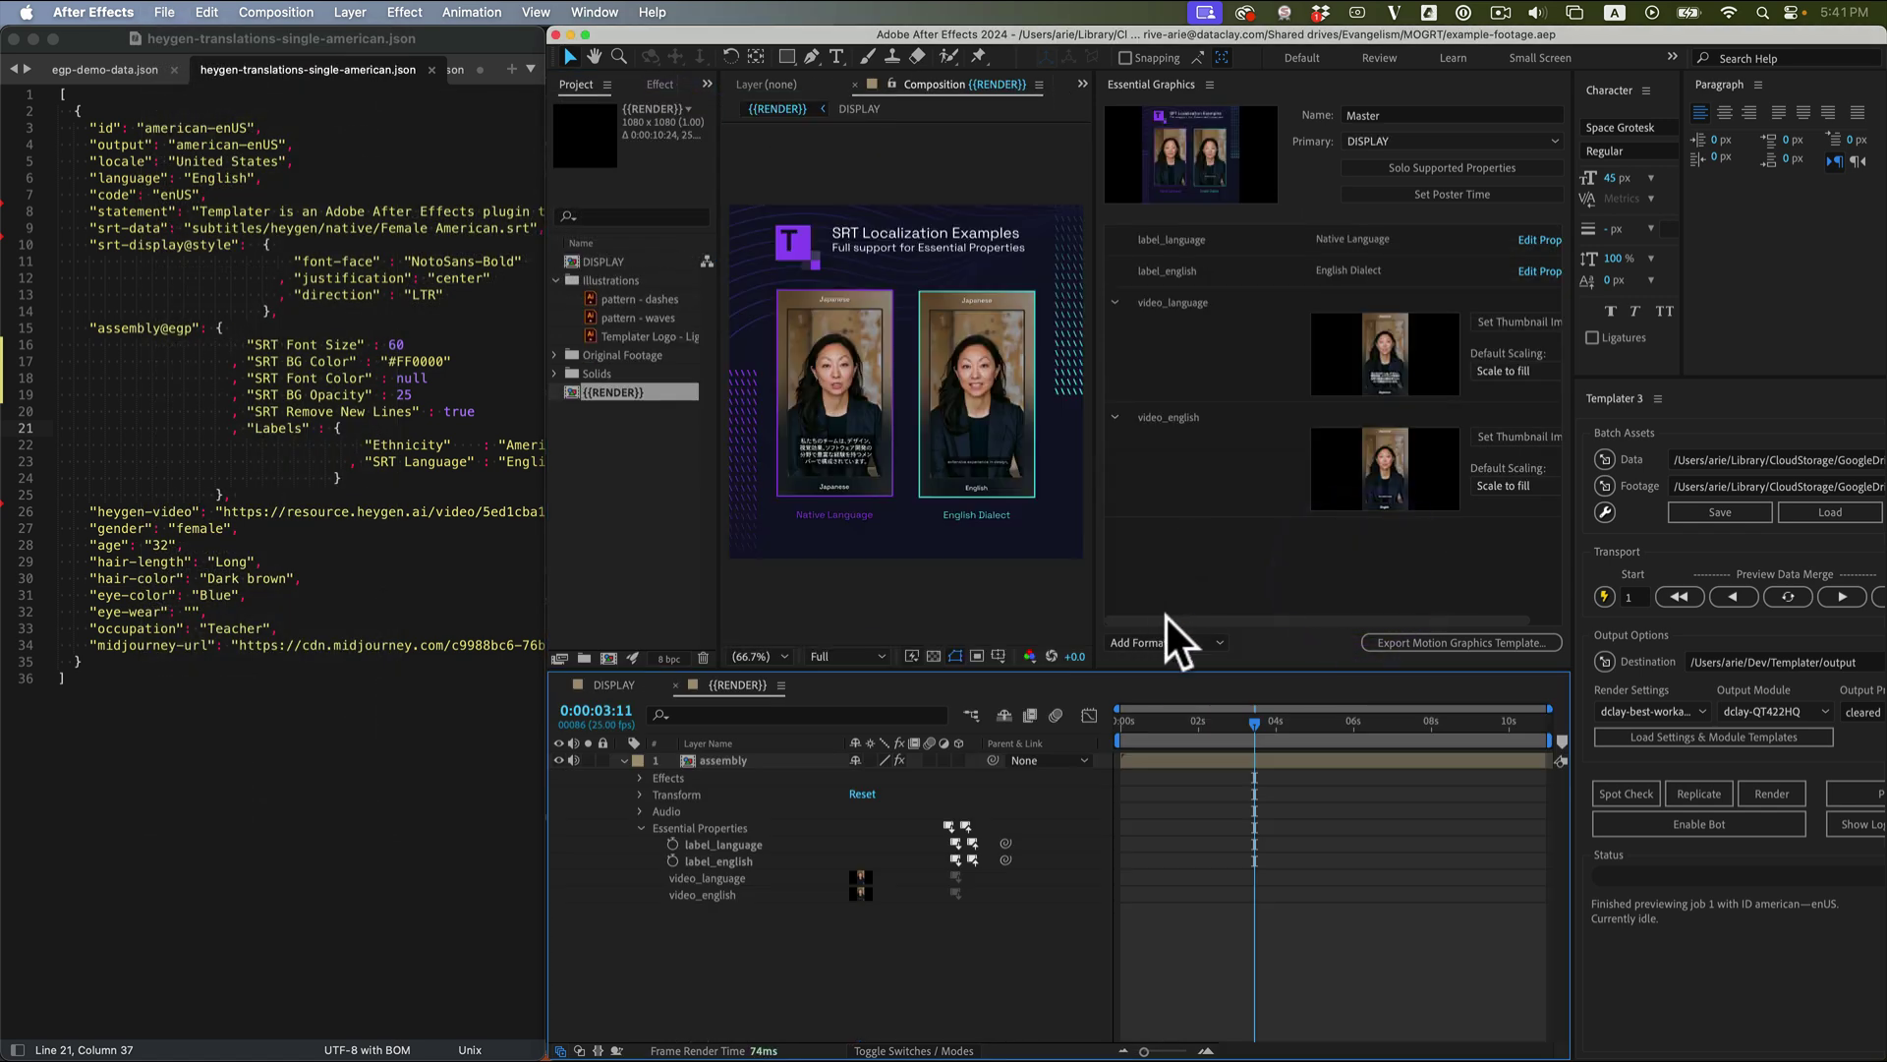
{"action": "mouse_move", "coordinate": [1267, 717]}
{"action": "left_mouse_down"}
{"action": "mouse_move", "coordinate": [1134, 715]}
{"action": "mouse_move", "coordinate": [1413, 717]}
{"action": "left_mouse_up"}
Show DISPLAY at Fit zoom, select the native-language layer, and expose English Dialect as essential.
{"action": "left_click", "coordinate": [613, 682]}
{"action": "left_click", "coordinate": [780, 657]}
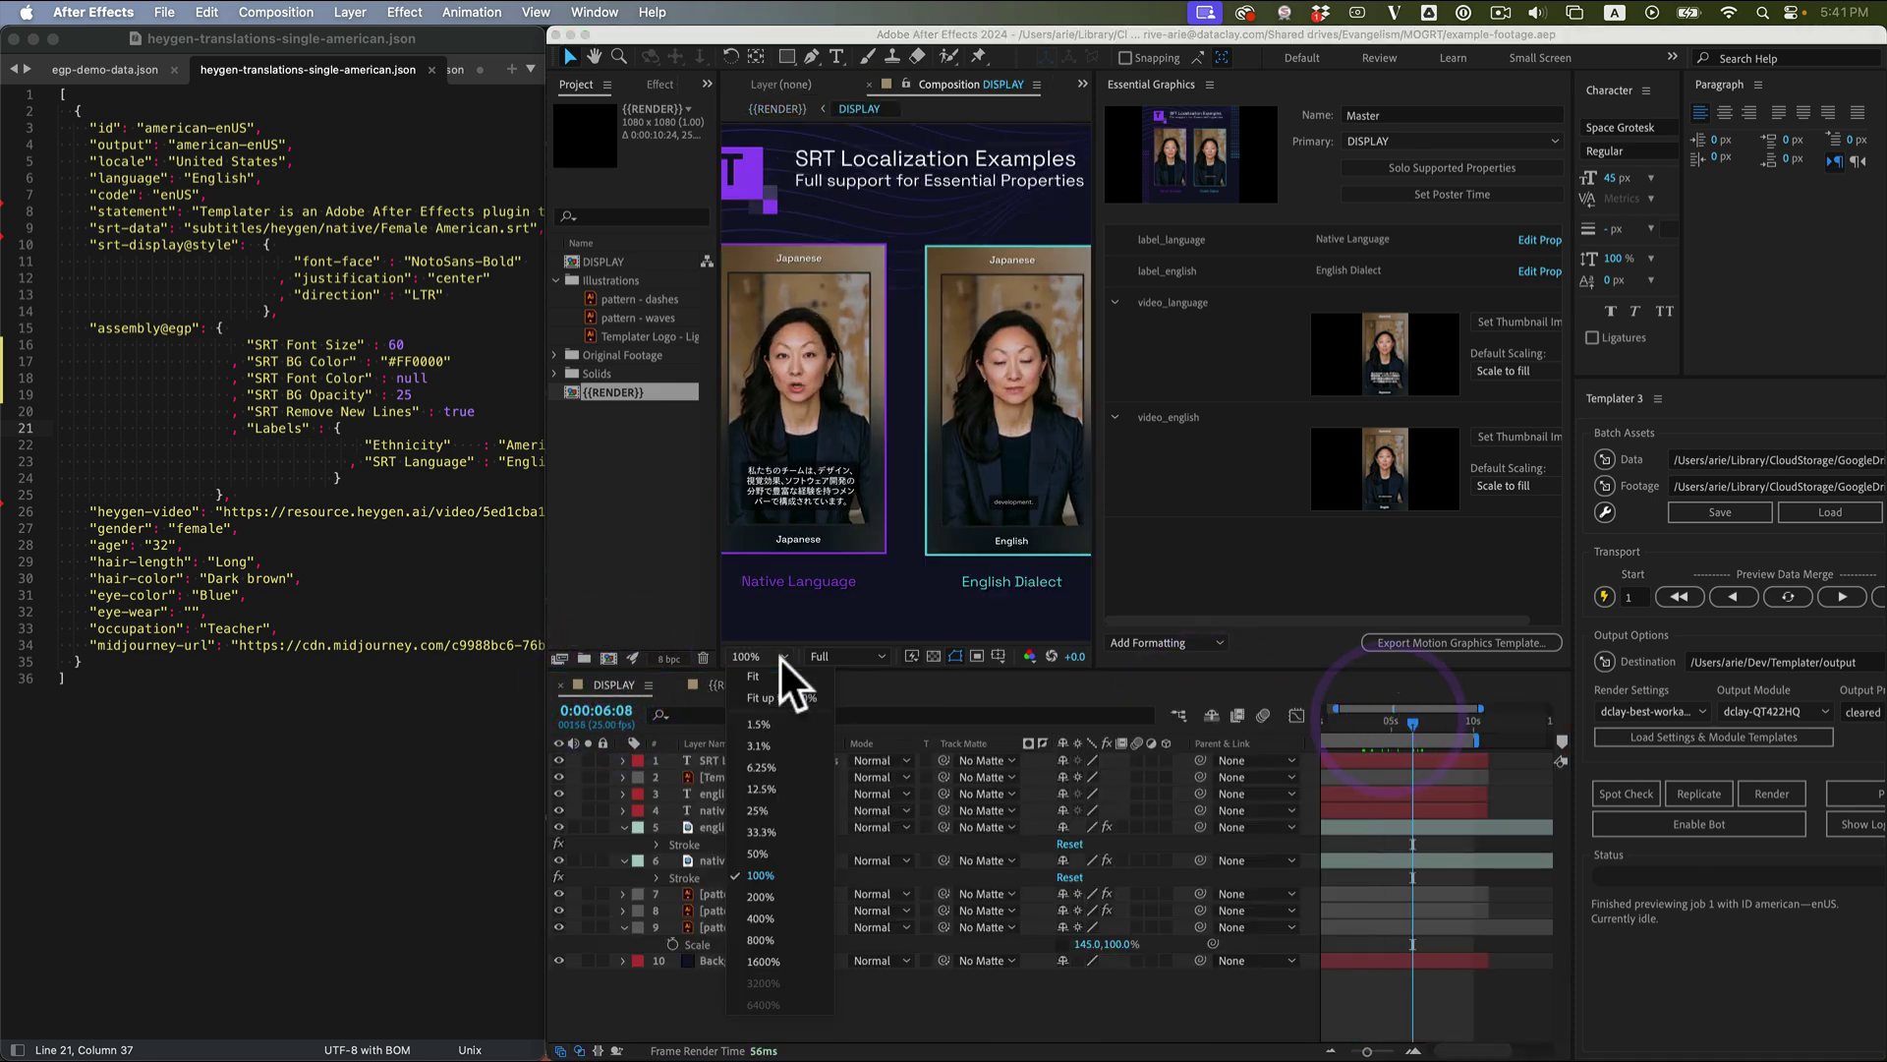
{"action": "left_click", "coordinate": [774, 692]}
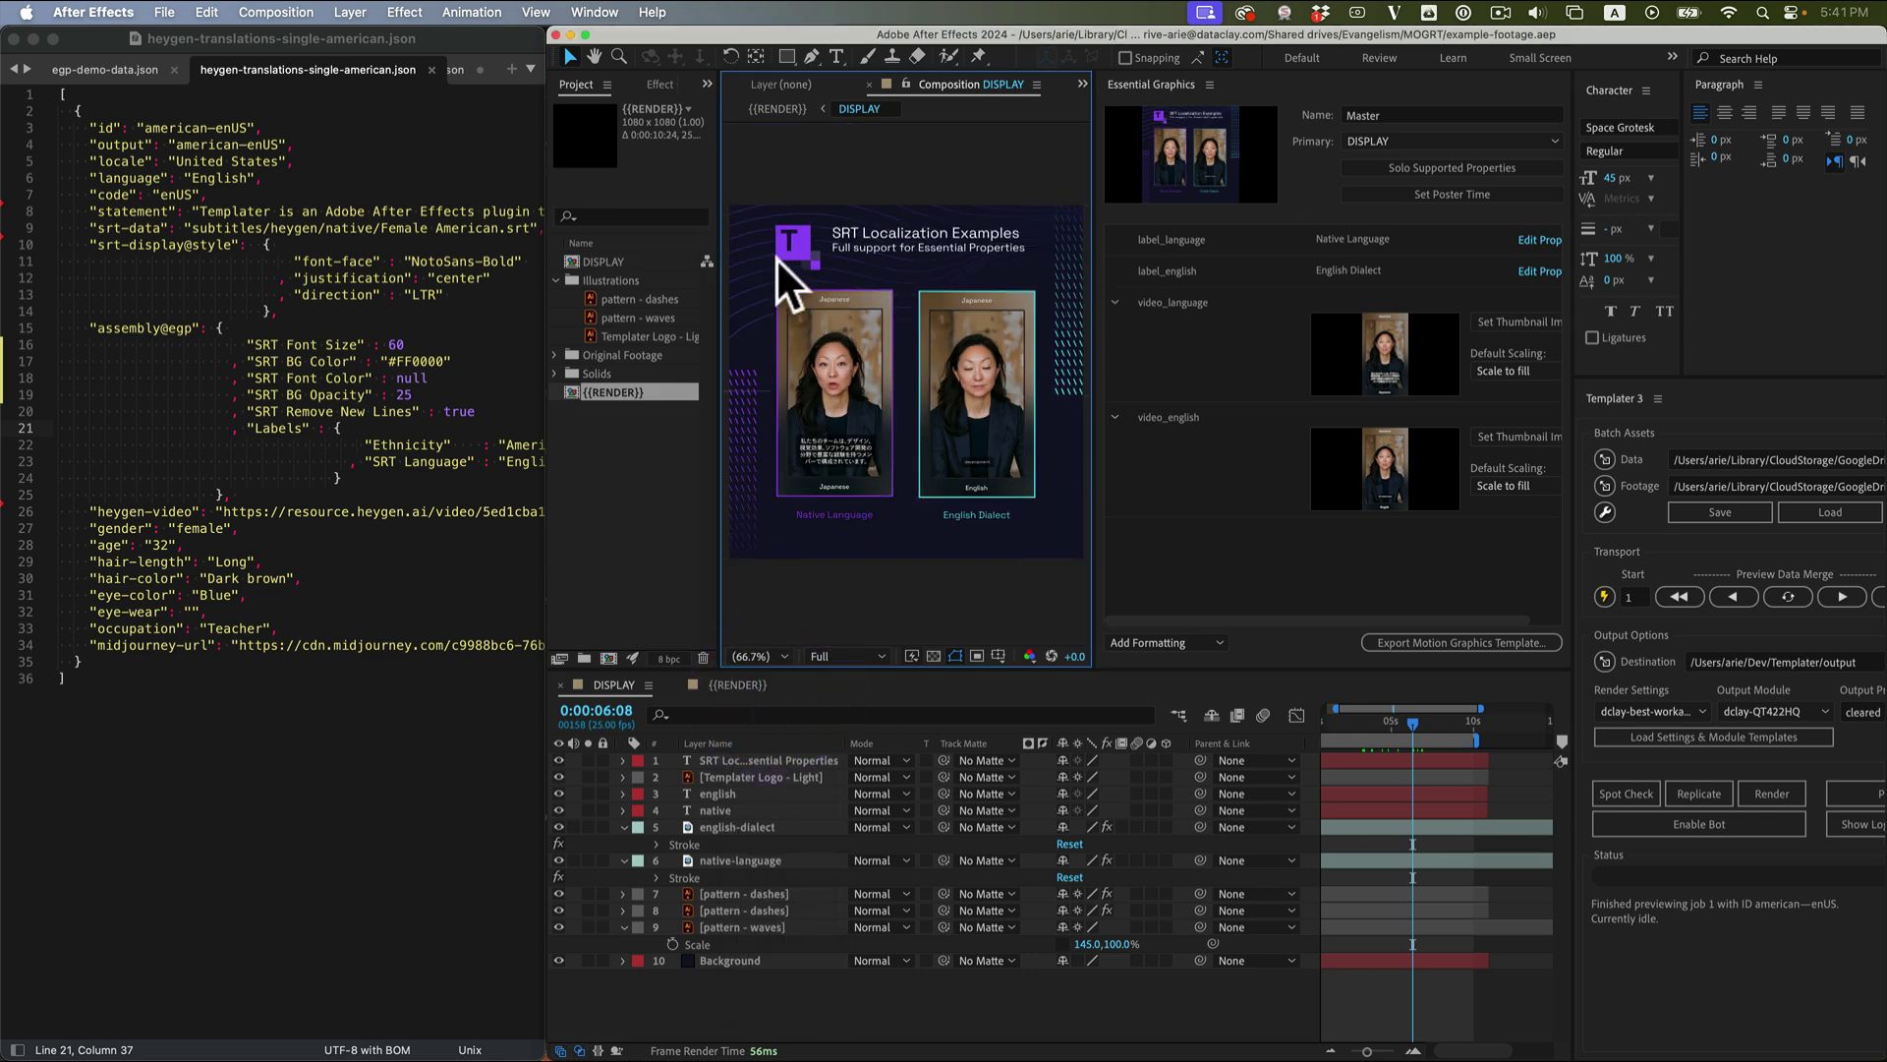
{"action": "left_click_drag", "start_coordinate": [1405, 713], "coordinate": [1331, 716]}
{"action": "left_click", "coordinate": [746, 824]}
{"action": "left_click", "coordinate": [741, 858]}
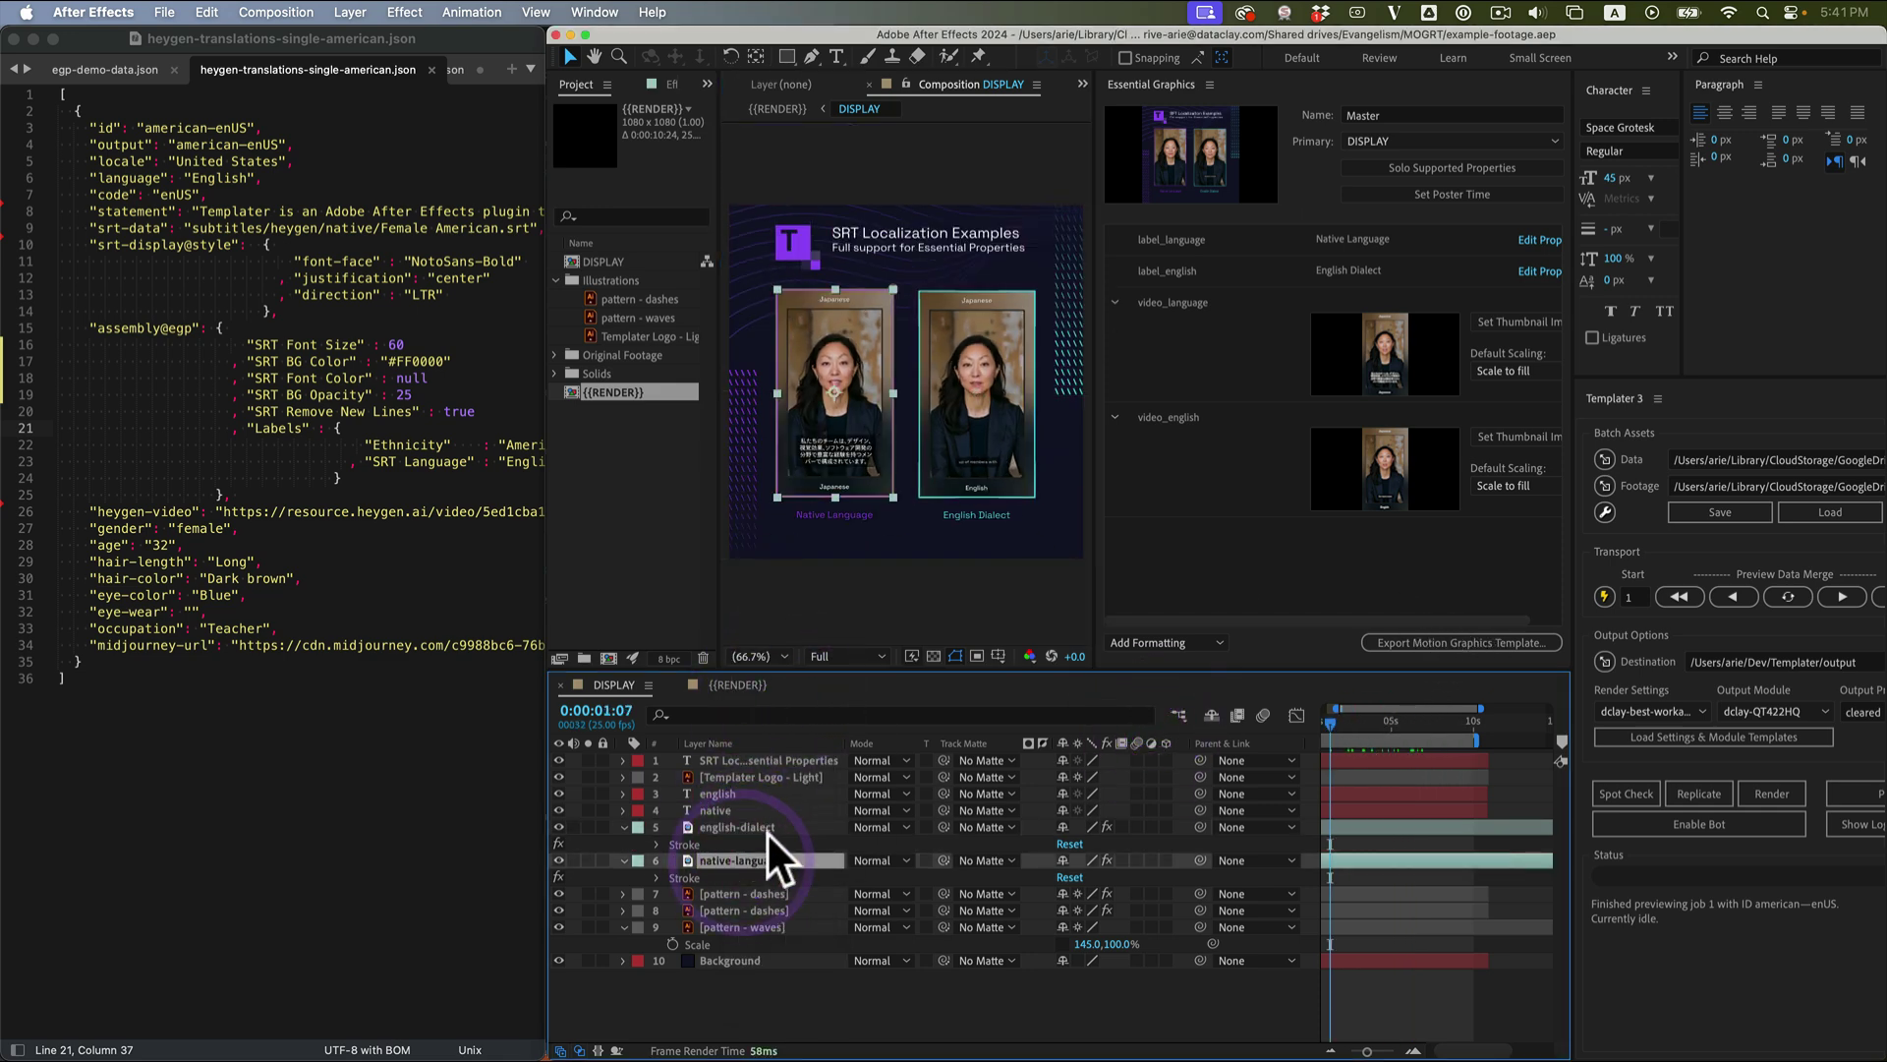
{"action": "mouse_move", "coordinate": [765, 827]}
{"action": "left_mouse_down"}
{"action": "mouse_move", "coordinate": [1360, 318]}
{"action": "mouse_move", "coordinate": [694, 841]}
{"action": "mouse_move", "coordinate": [1305, 440]}
{"action": "mouse_move", "coordinate": [750, 858]}
{"action": "left_mouse_up"}
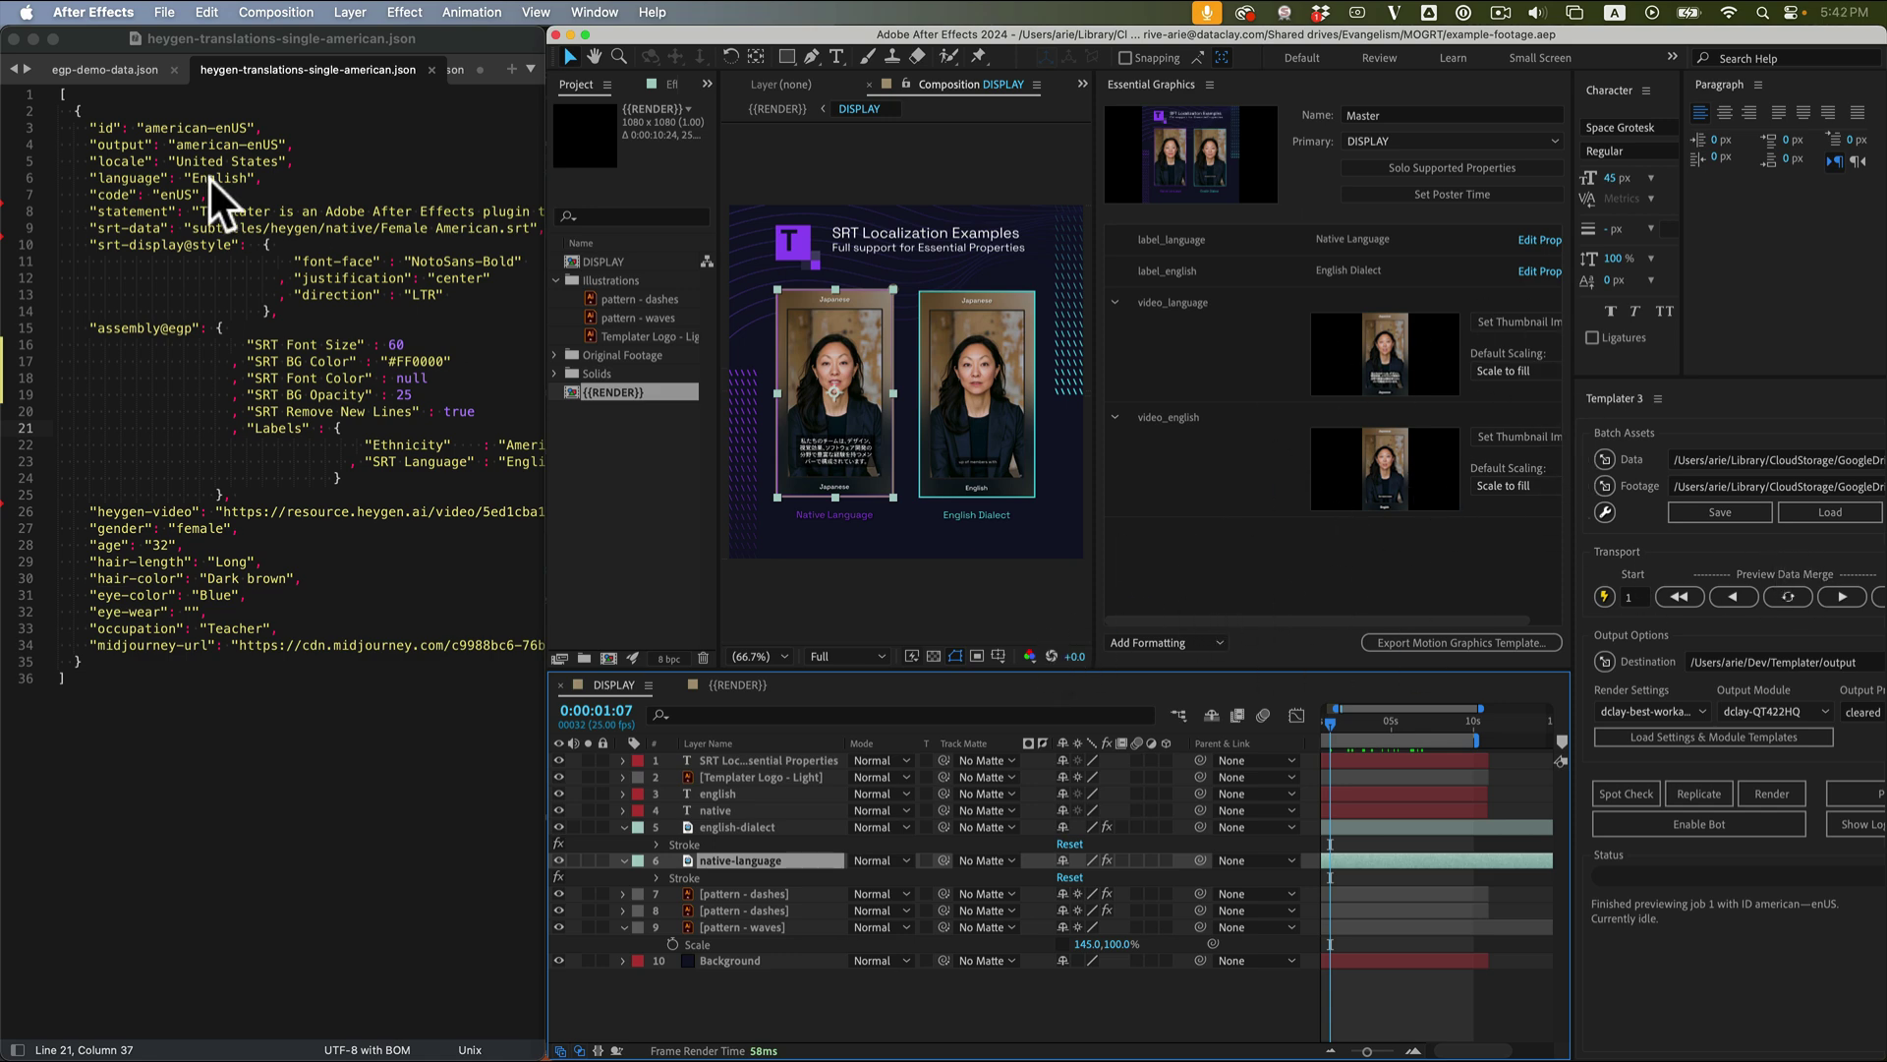
Select example-footage.json in the MOGRT folder and bring up its right-click menu.
{"action": "left_click", "coordinate": [1780, 424]}
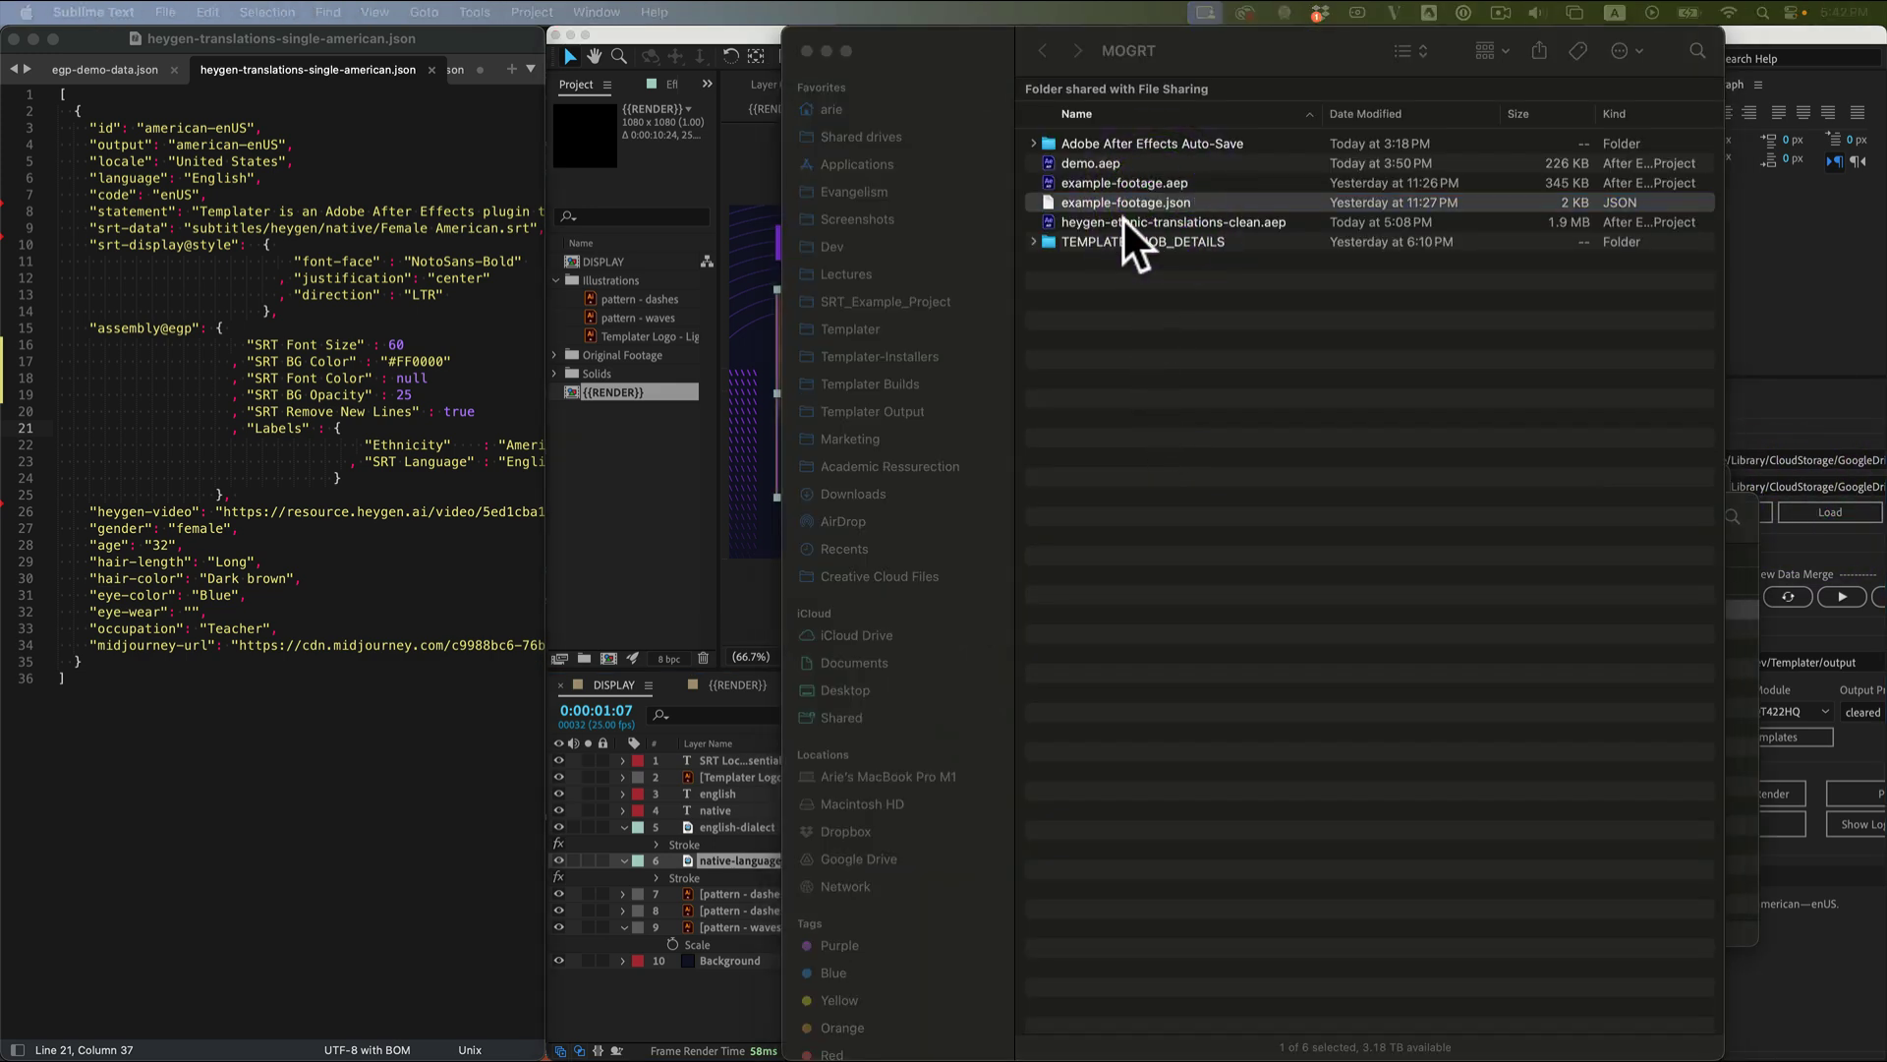
{"action": "left_click_drag", "start_coordinate": [1129, 206], "coordinate": [1146, 197]}
{"action": "left_click", "coordinate": [1145, 196]}
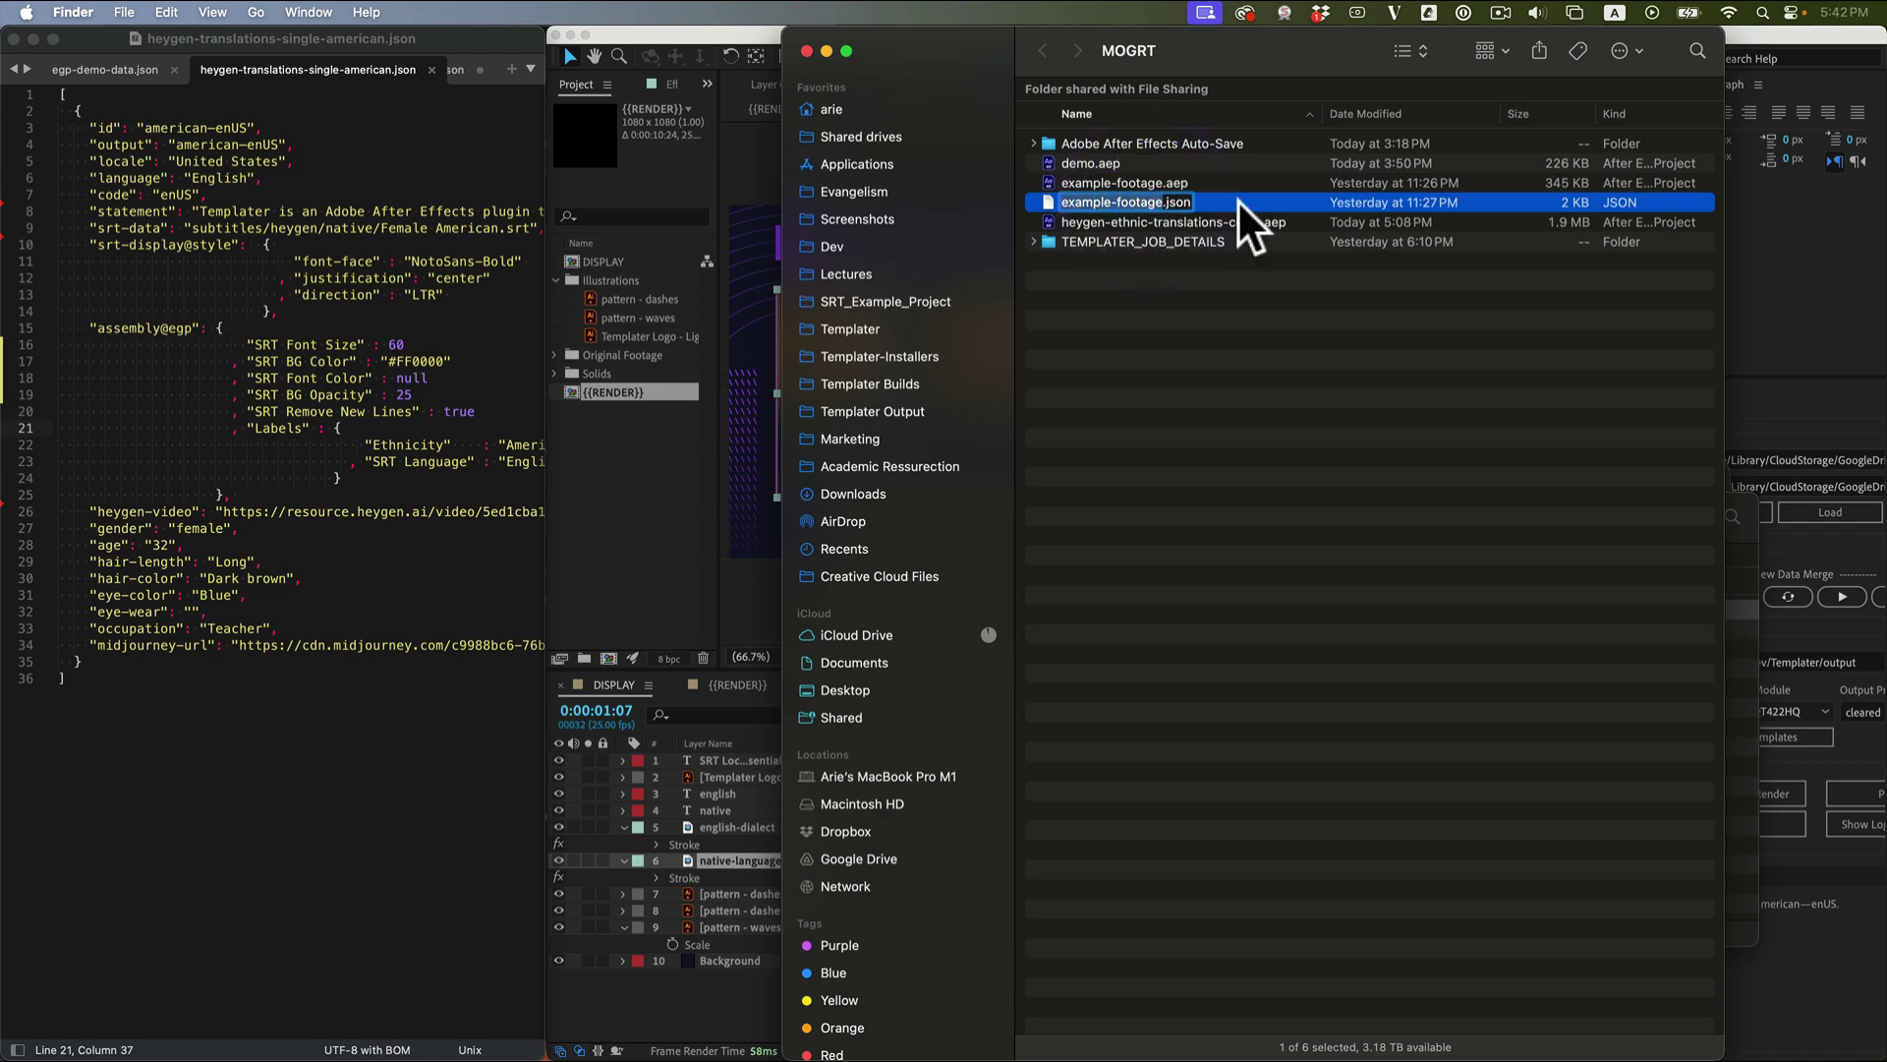
{"action": "left_click", "coordinate": [1219, 184]}
{"action": "right_click", "coordinate": [1216, 206]}
{"action": "mouse_move", "coordinate": [1257, 239]}
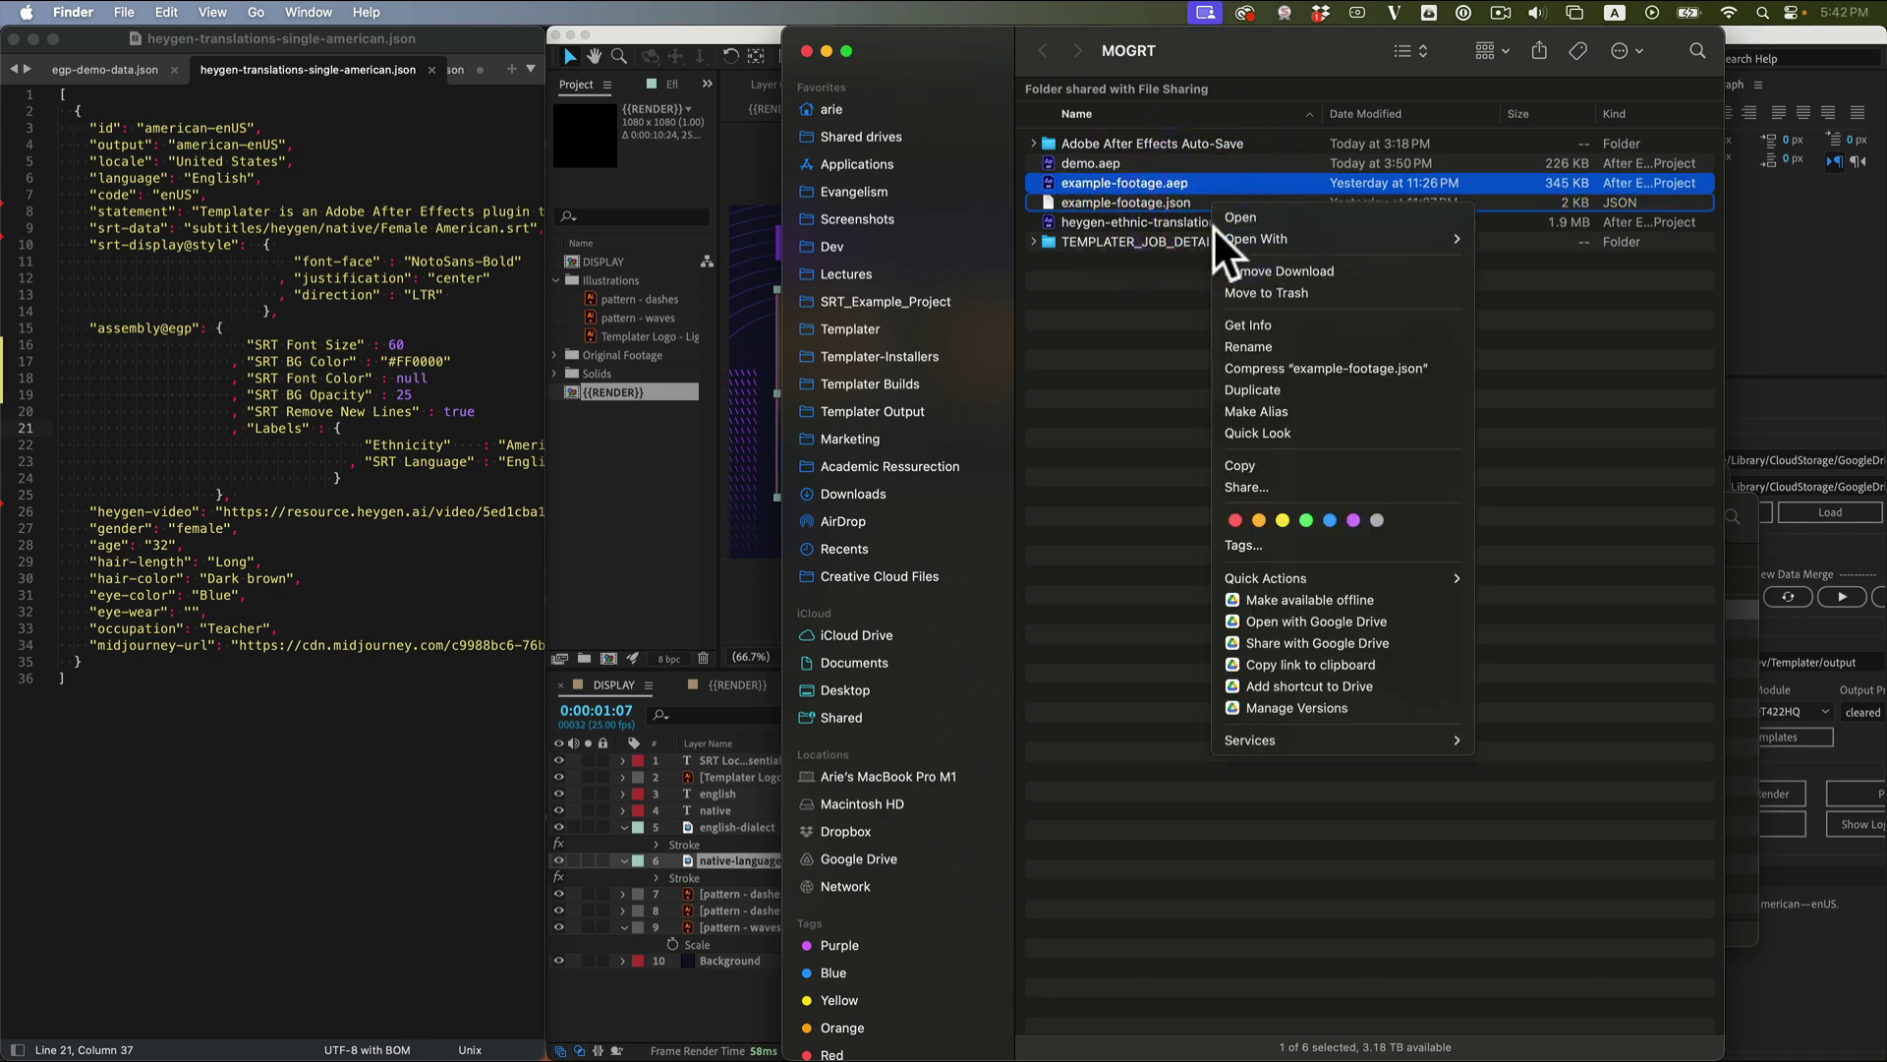
{"action": "left_click", "coordinate": [1587, 241]}
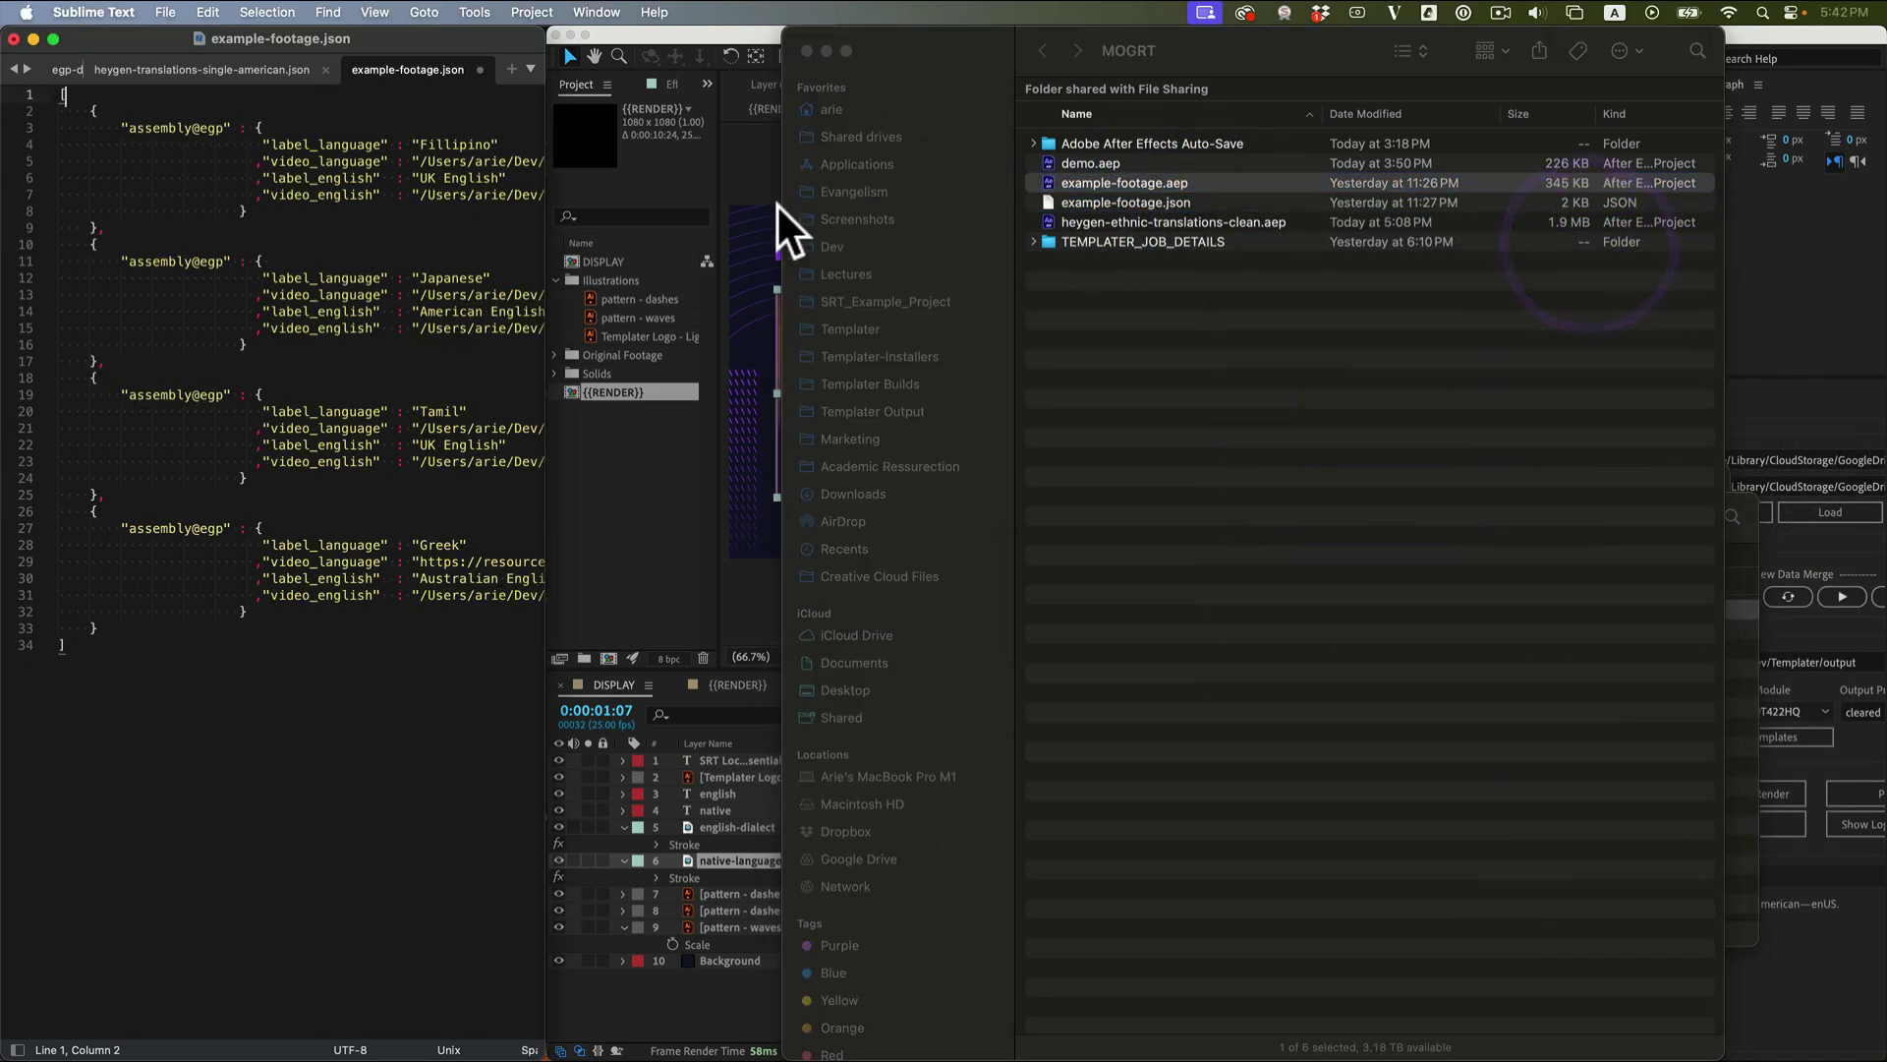
{"action": "left_click", "coordinate": [387, 160]}
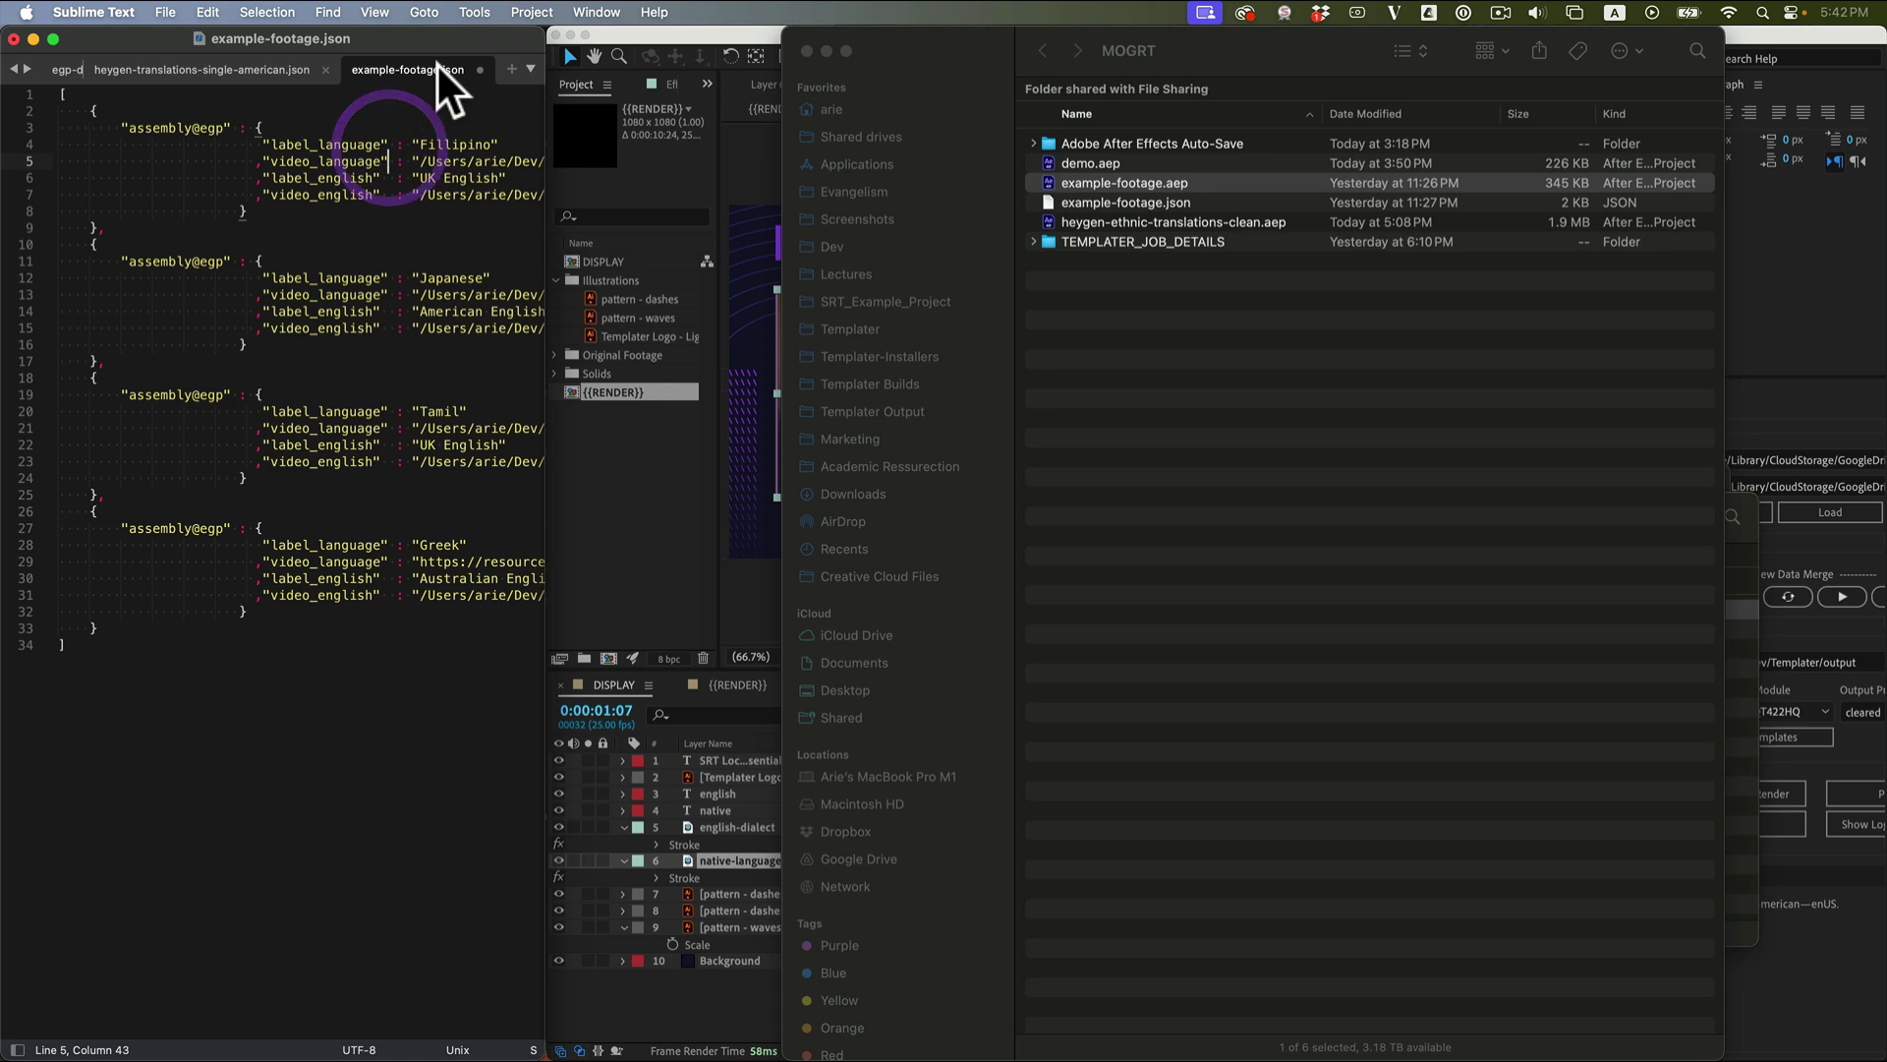
{"action": "left_click", "coordinate": [351, 213]}
{"action": "scroll", "coordinate": [351, 215], "scroll_direction": "right", "scroll_amount": 2}
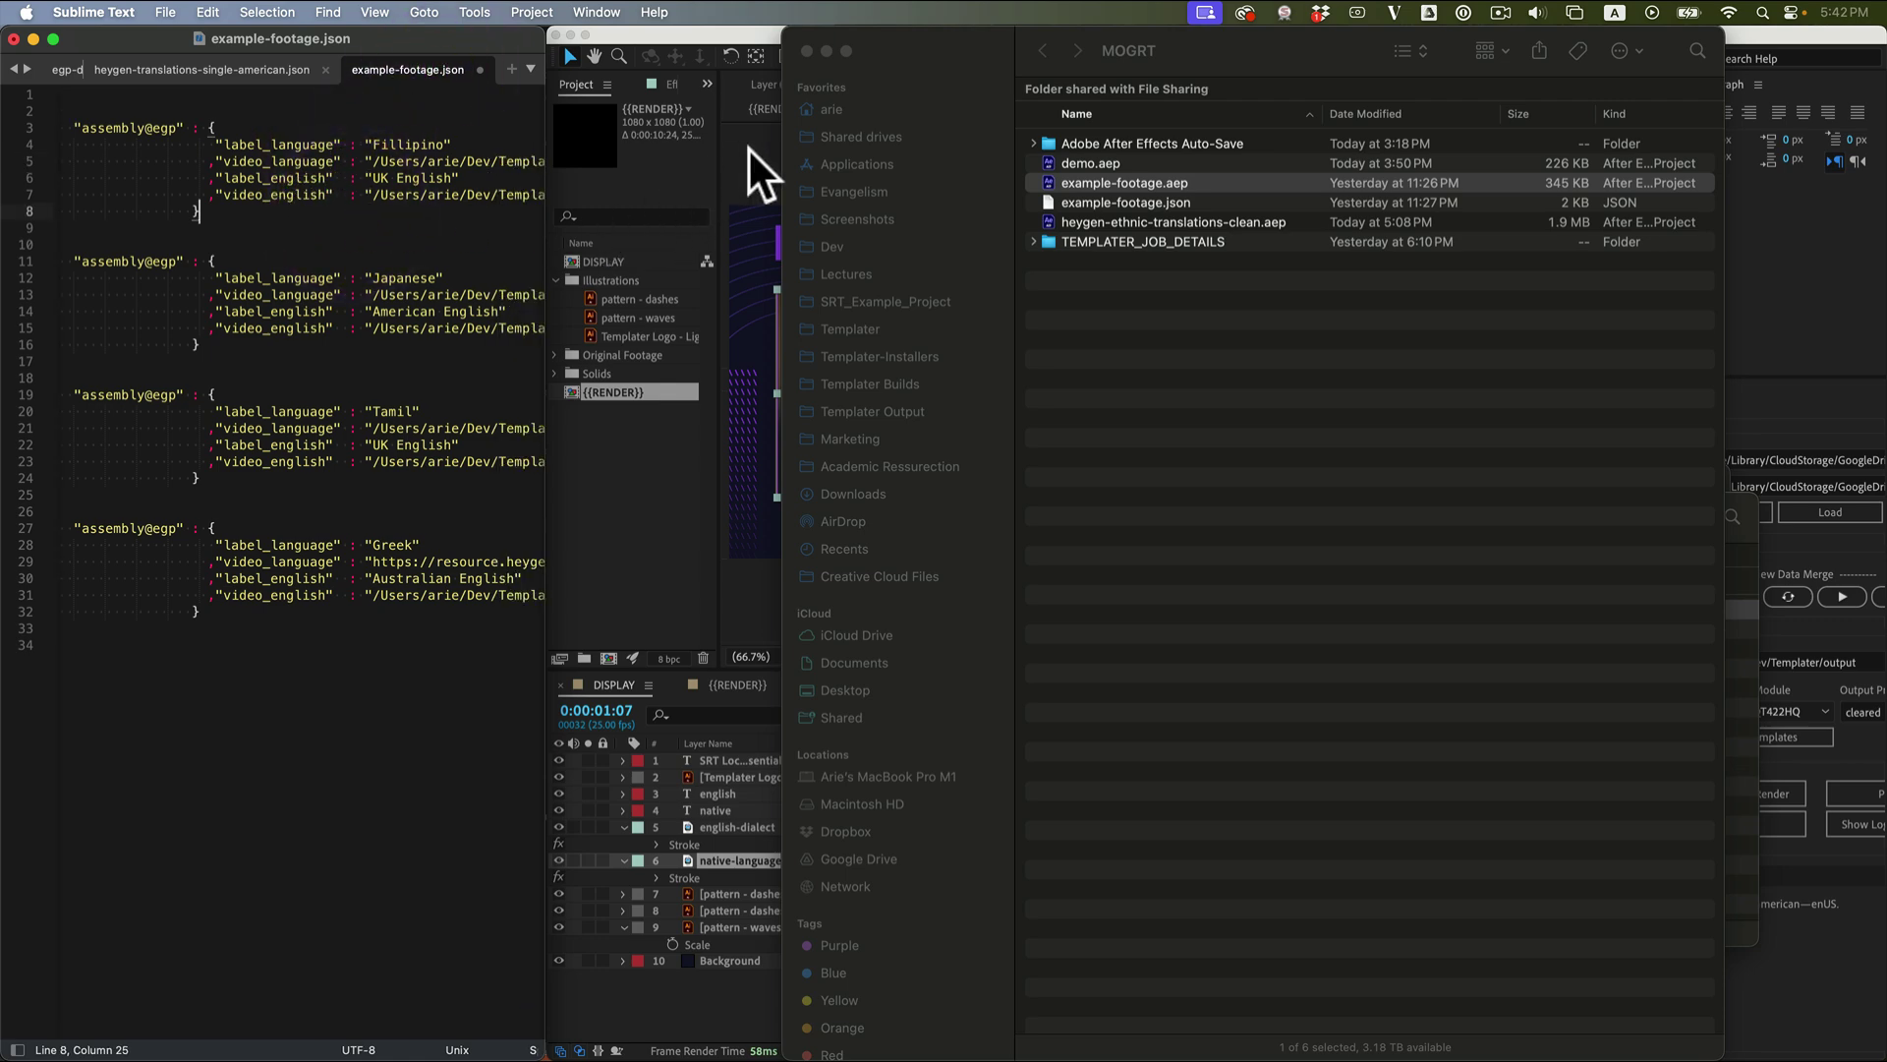
{"action": "left_click", "coordinate": [747, 148]}
{"action": "left_click", "coordinate": [423, 190]}
{"action": "scroll", "coordinate": [423, 191], "scroll_direction": "left", "scroll_amount": 2}
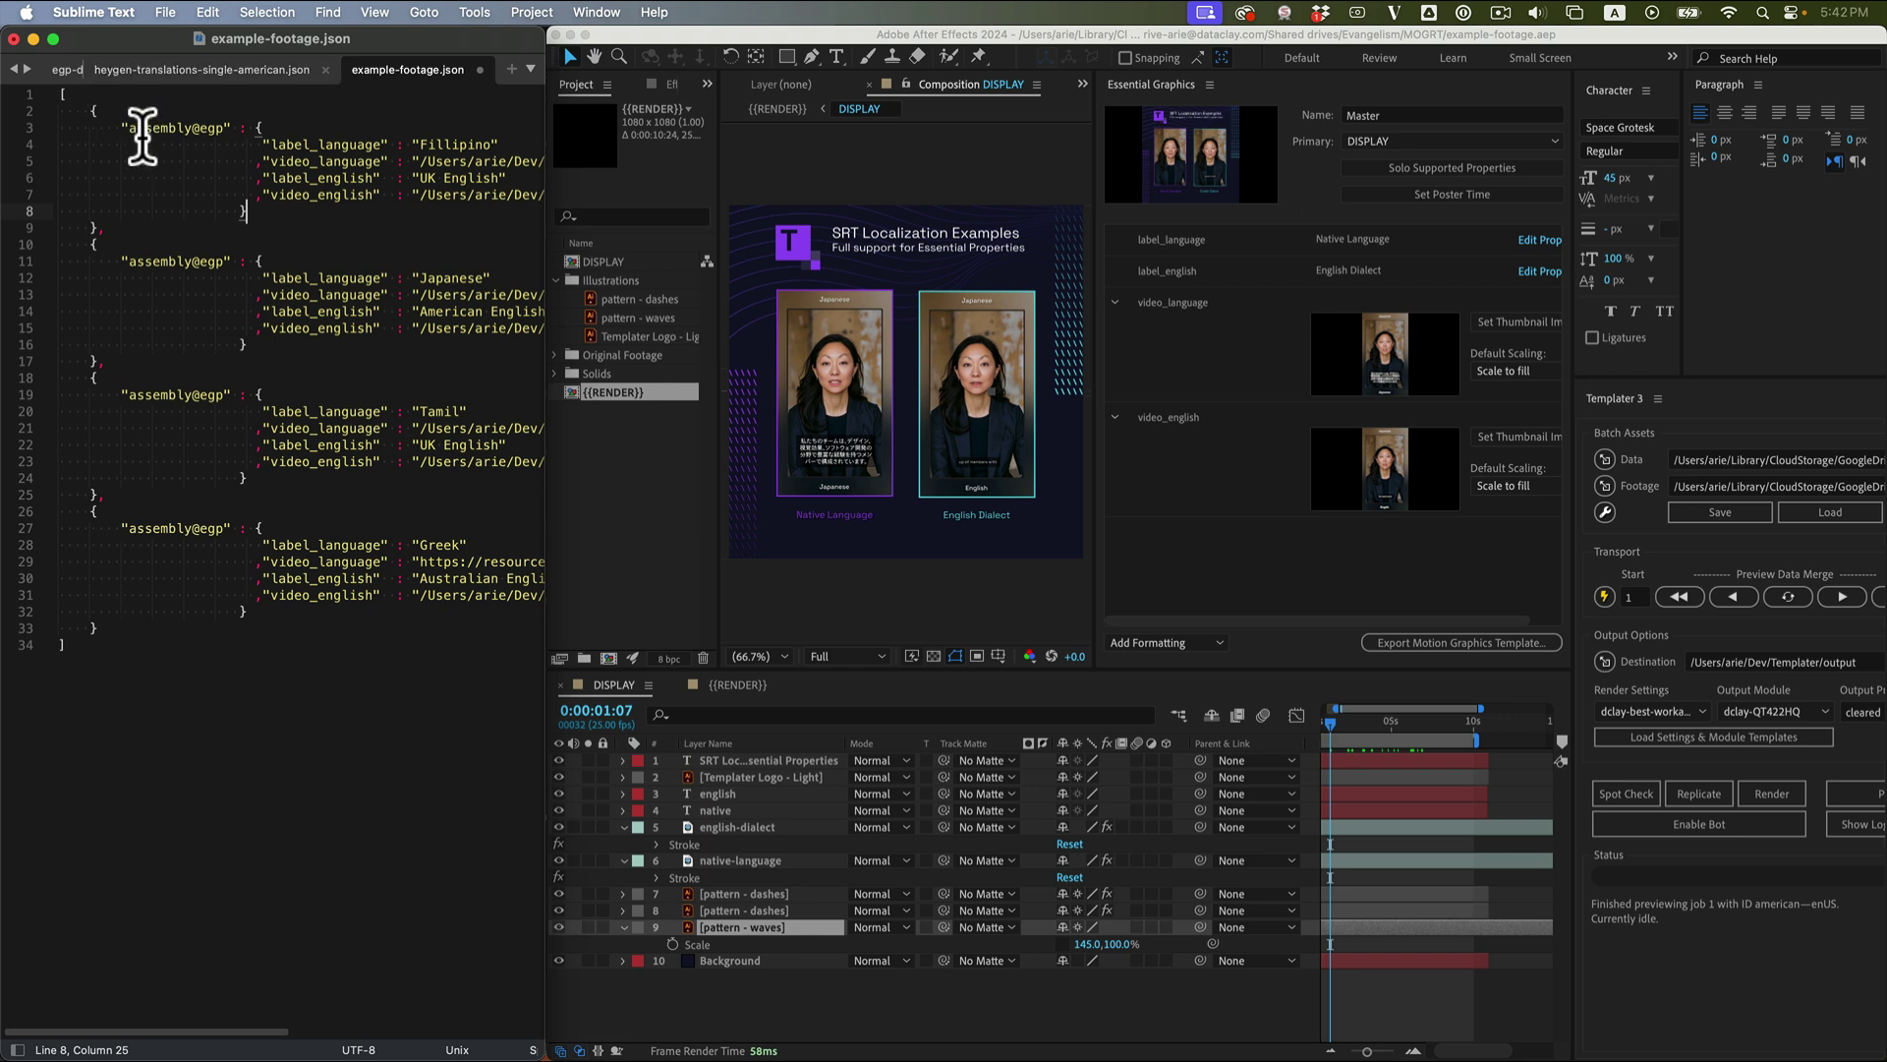
{"action": "left_click_drag", "start_coordinate": [119, 129], "coordinate": [231, 129]}
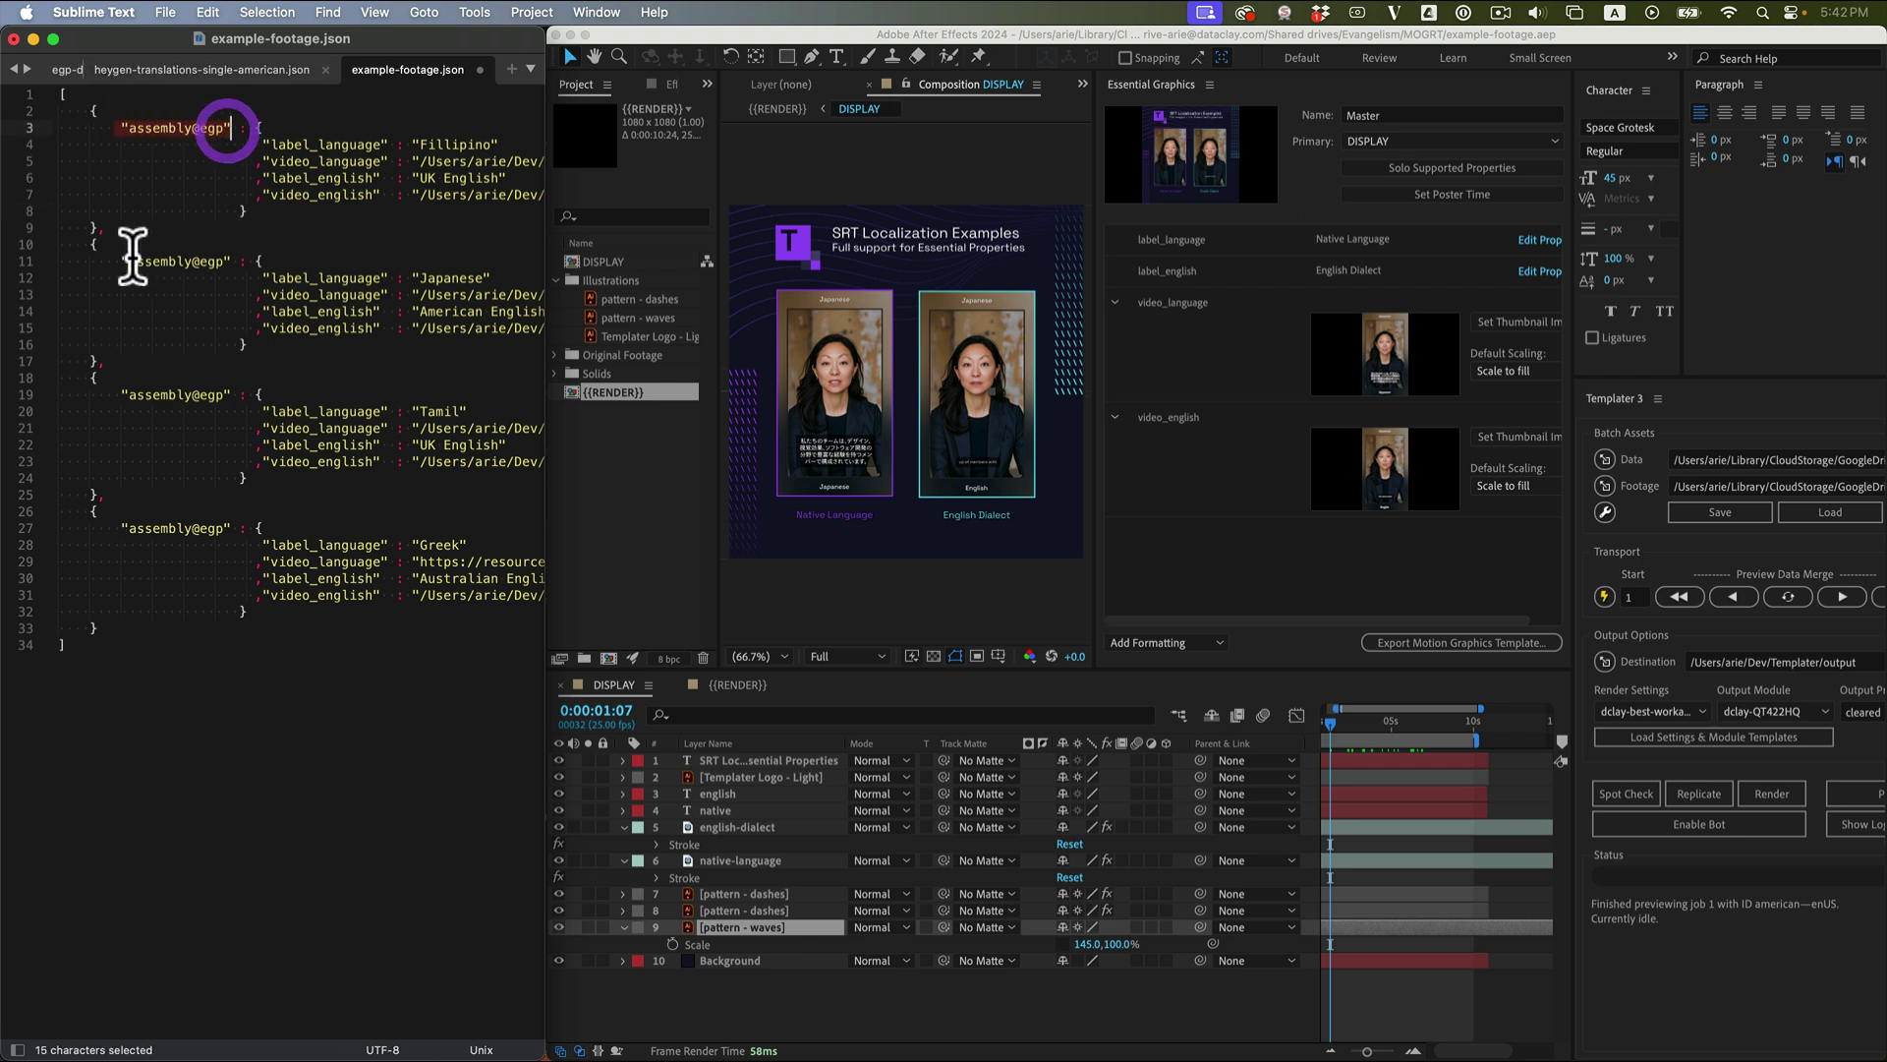
{"action": "left_click", "coordinate": [191, 261]}
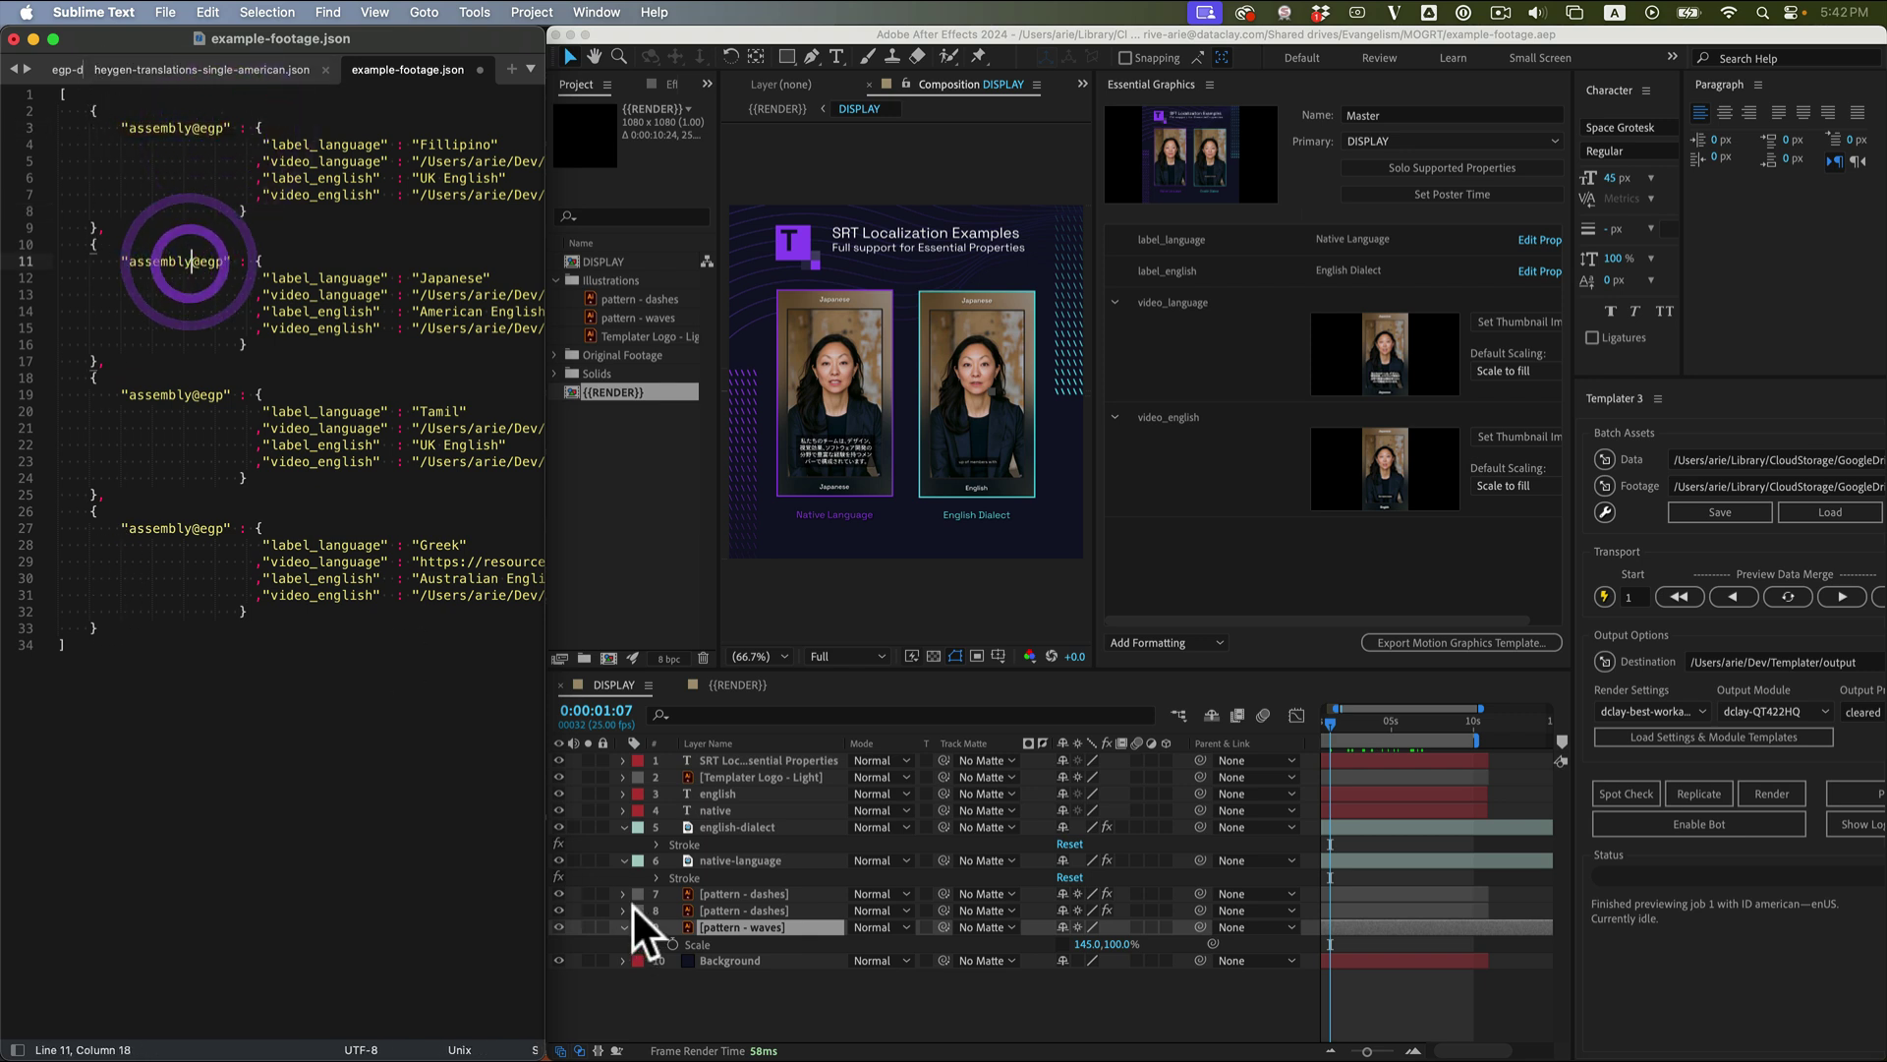
Select the assembly layer in {{RENDER}} and reveal its Templater Settings effect.
{"action": "left_click", "coordinate": [731, 685]}
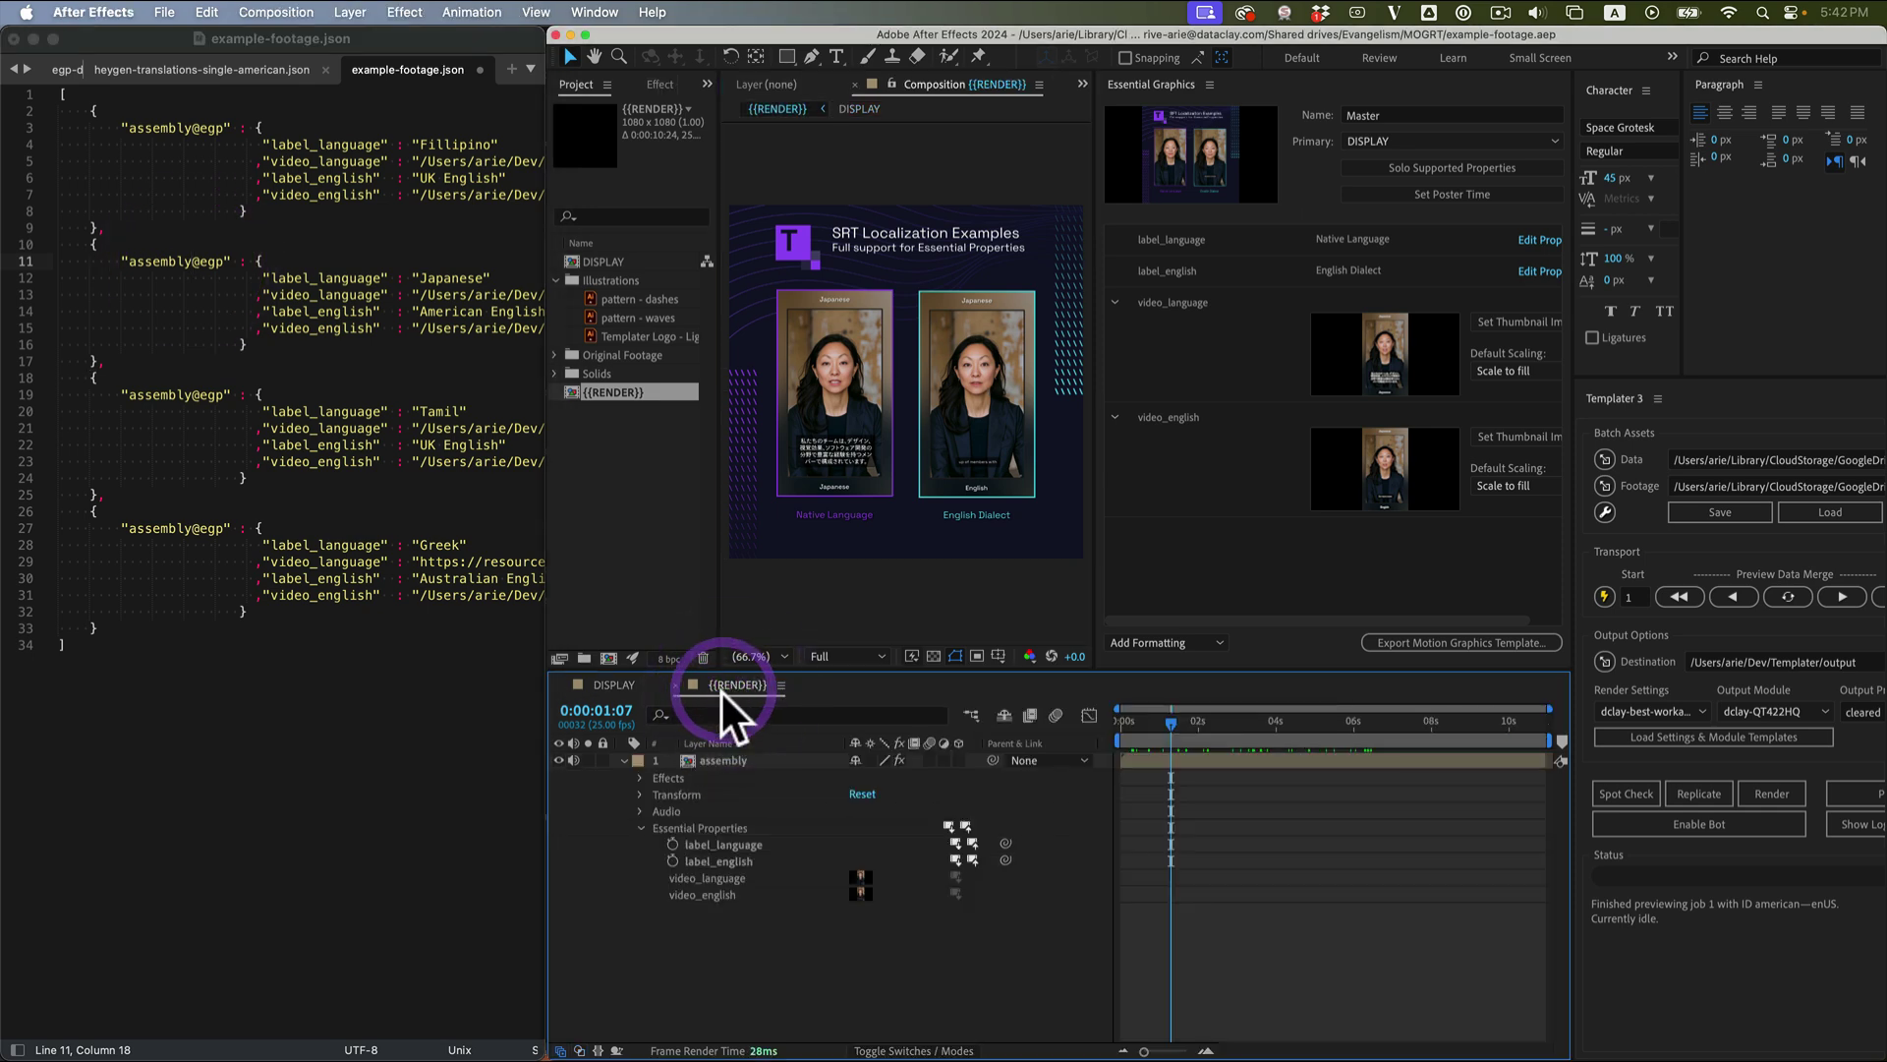
{"action": "left_click", "coordinate": [713, 758]}
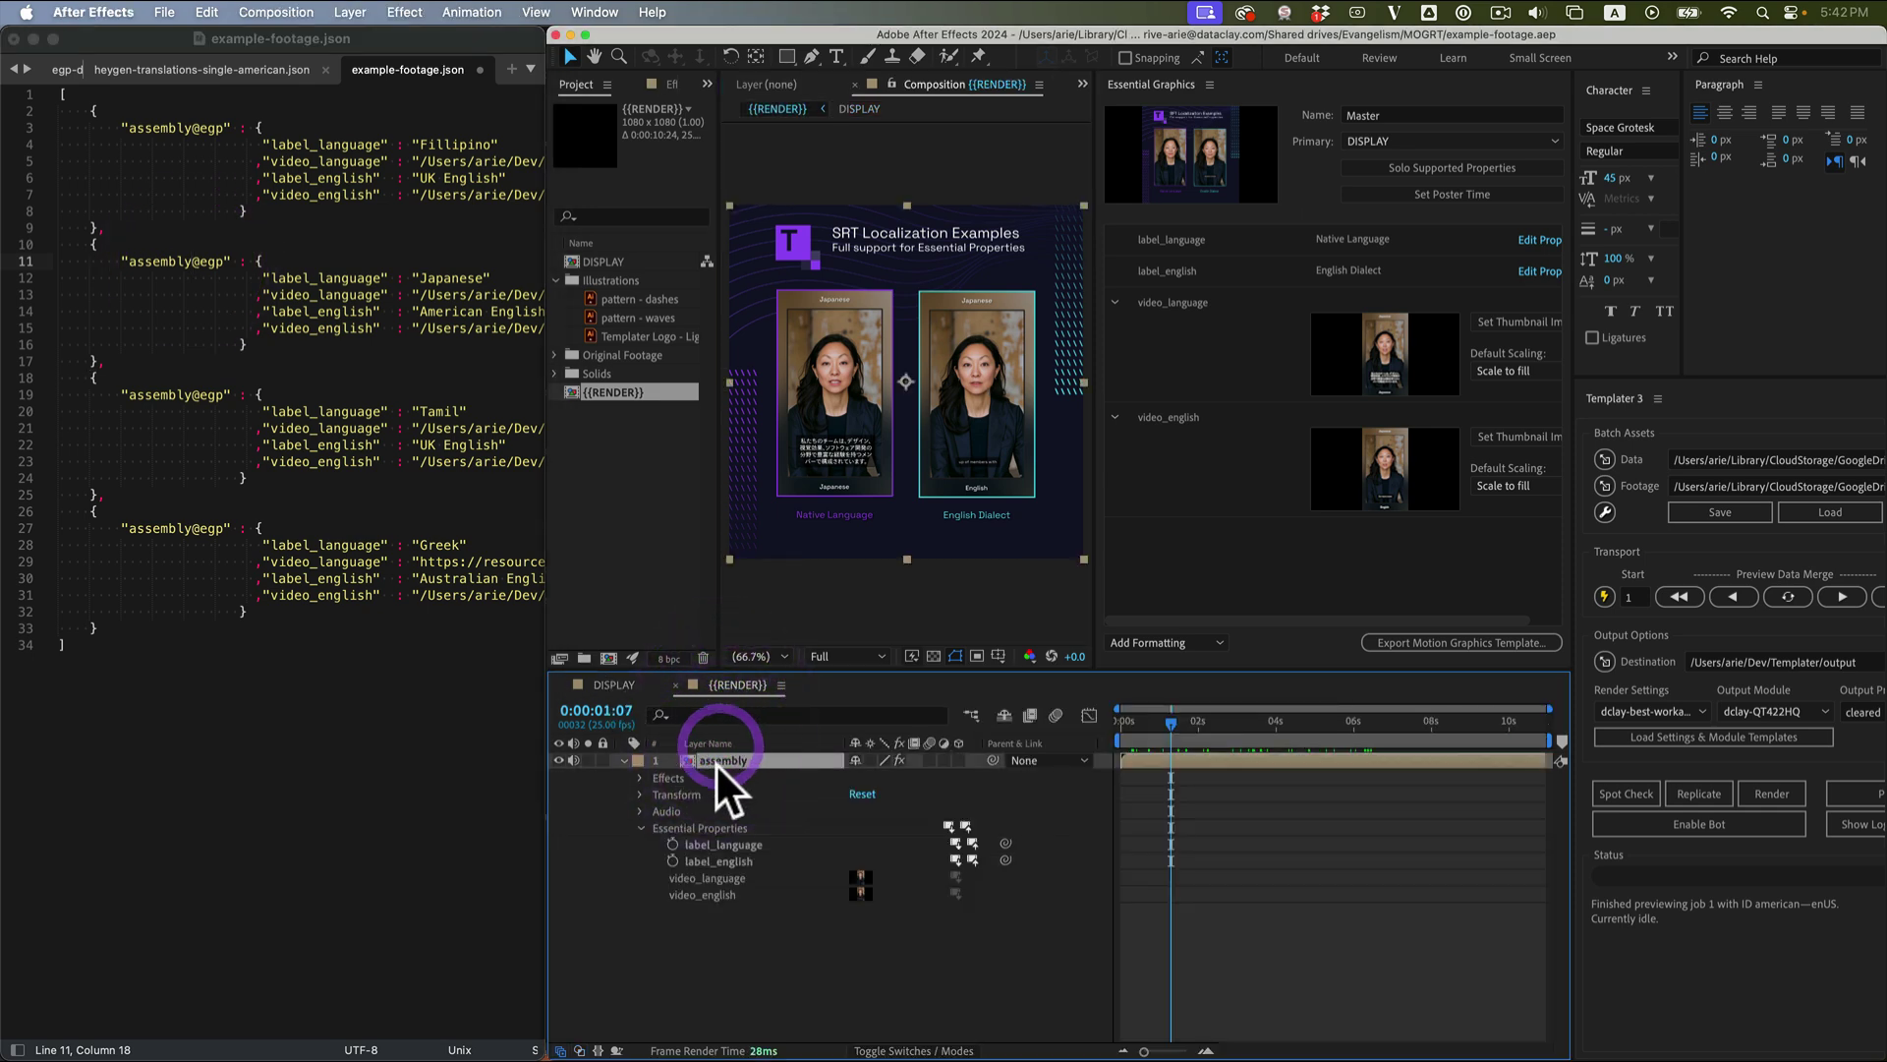
{"action": "key", "text": "Return"}
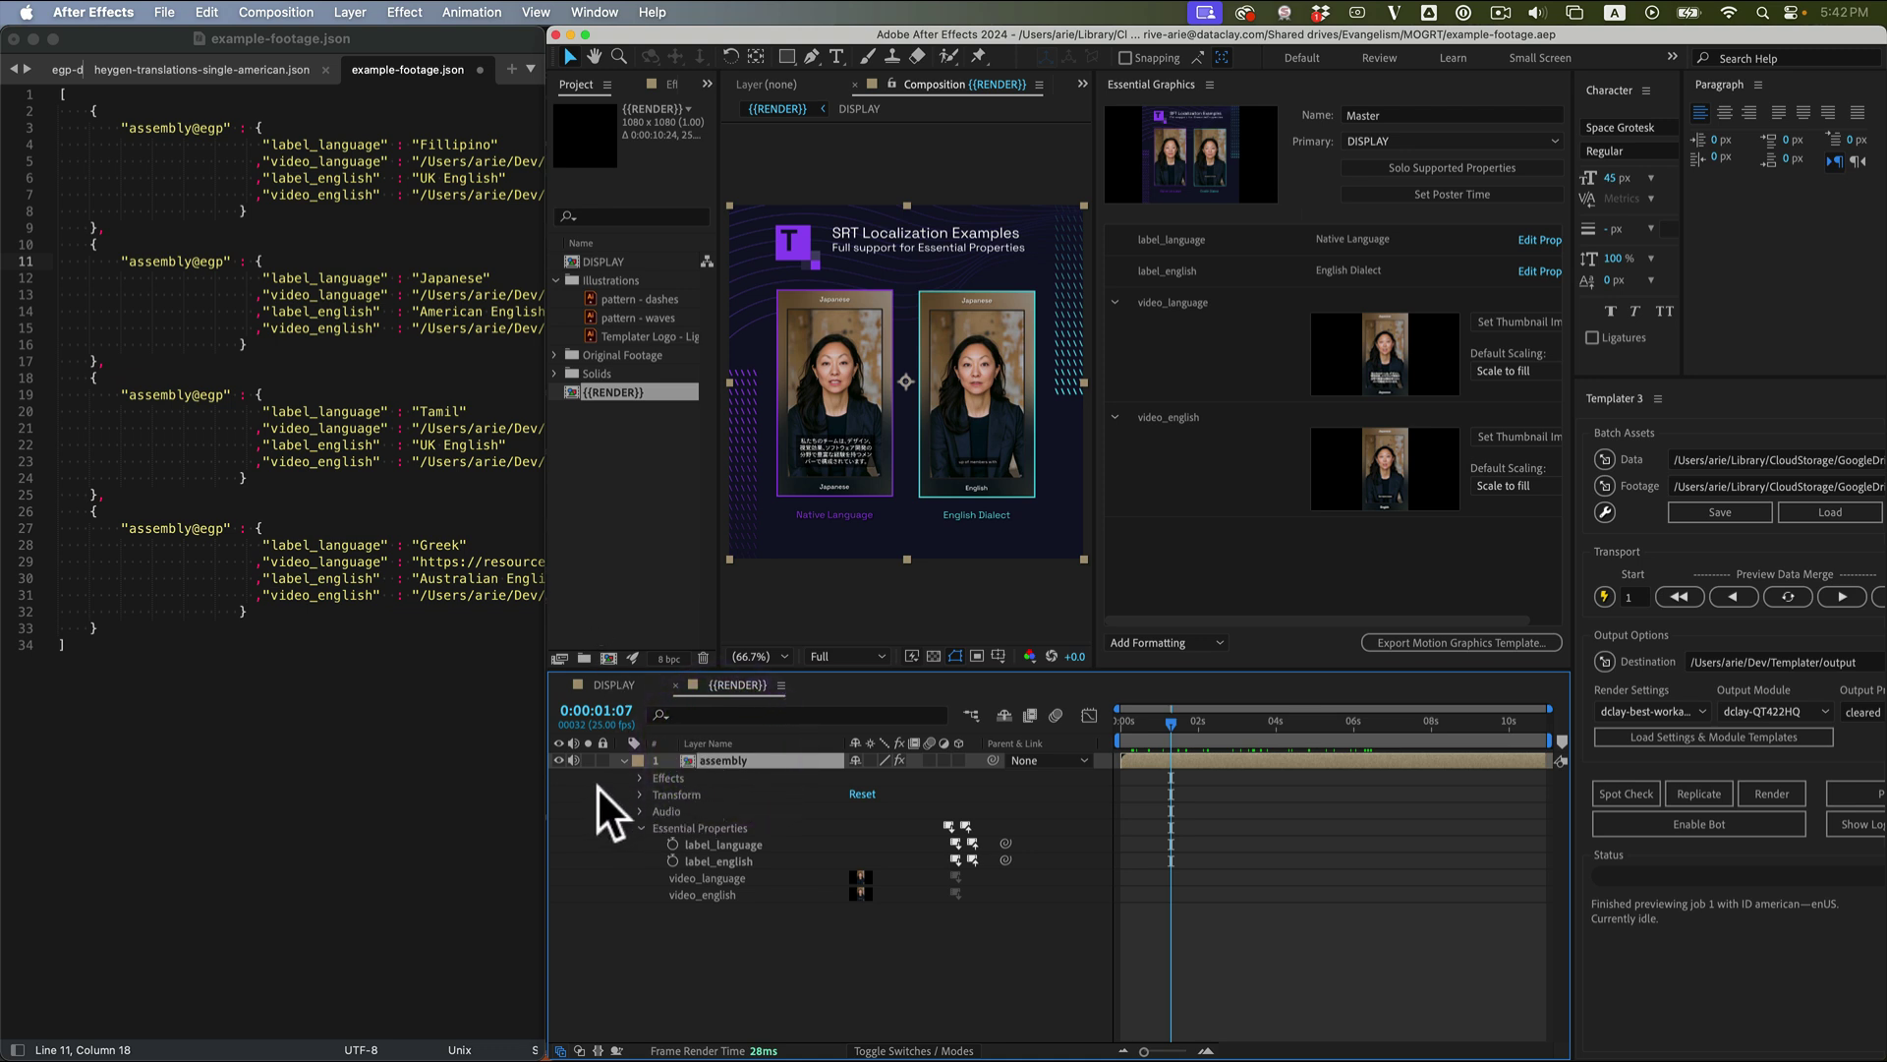
{"action": "left_click", "coordinate": [640, 774]}
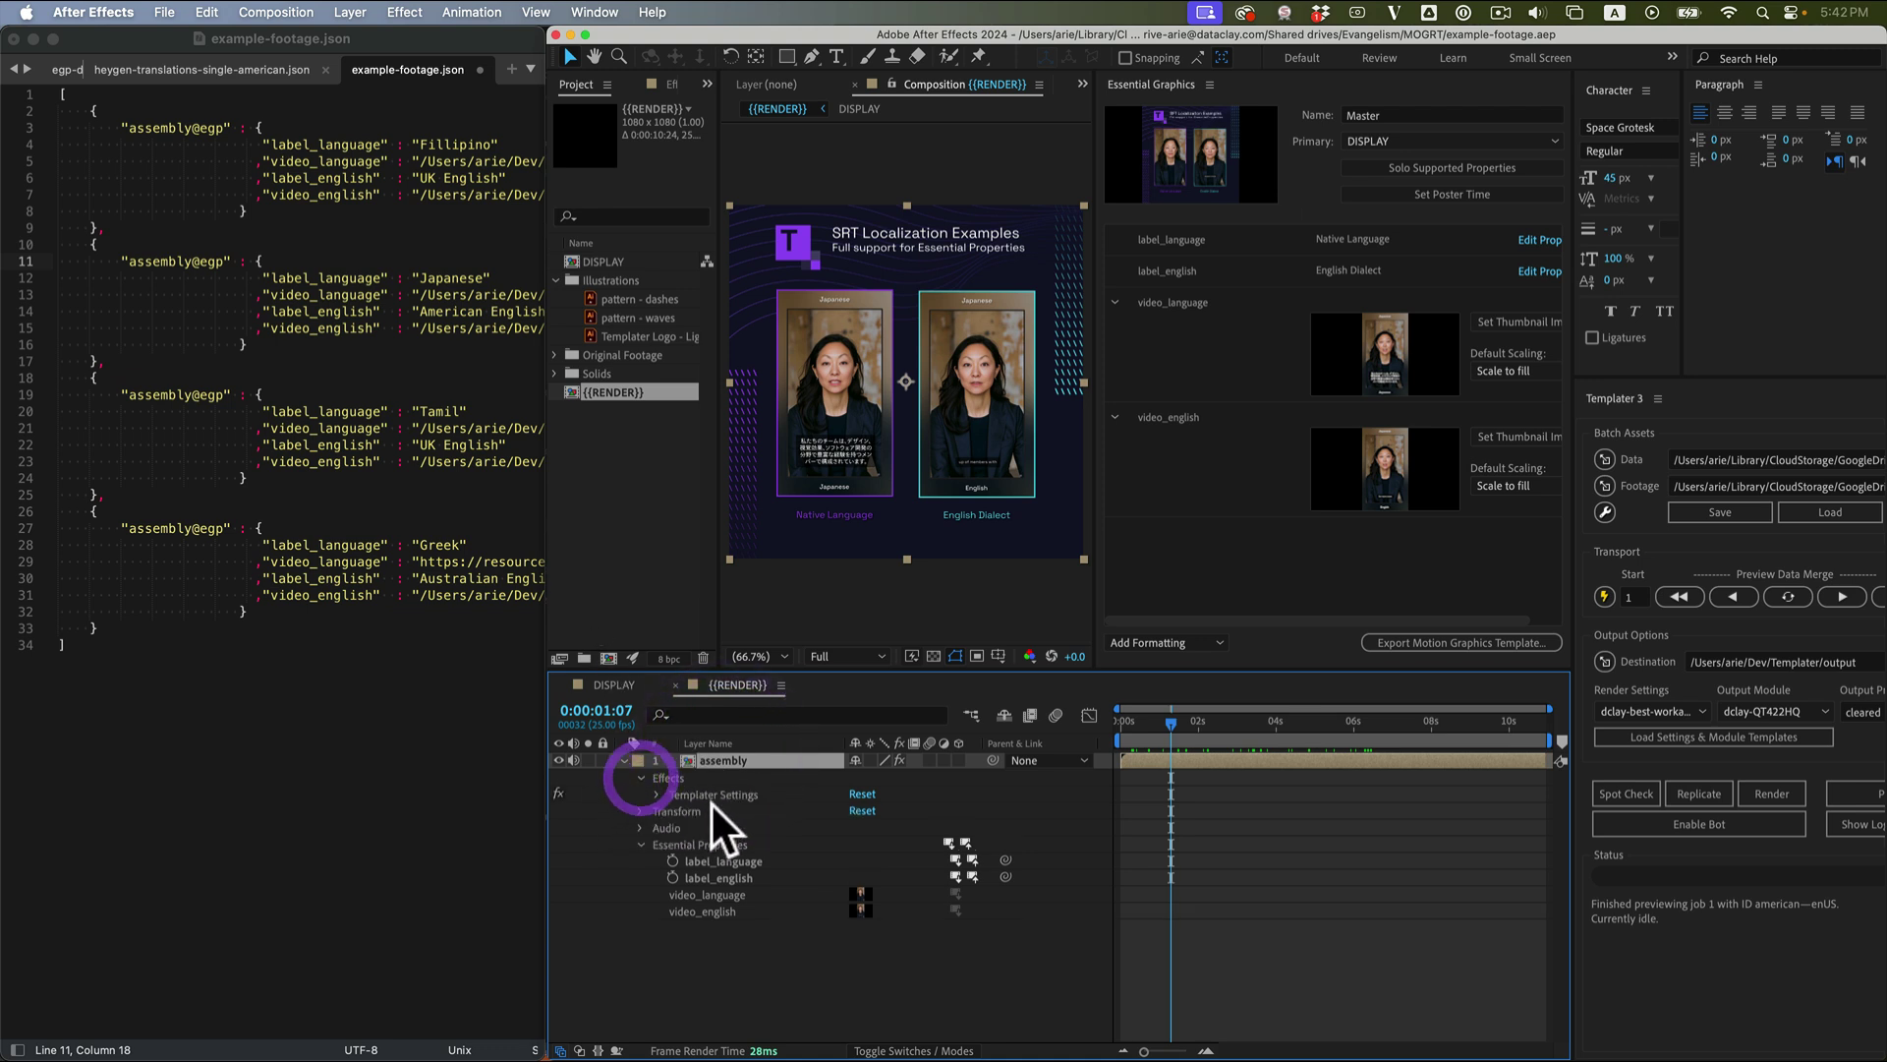
Inspect the first job's four fields in example-footage.json, including the Fillipino value.
{"action": "left_click", "coordinate": [404, 258]}
{"action": "left_click_drag", "start_coordinate": [270, 143], "coordinate": [410, 203]}
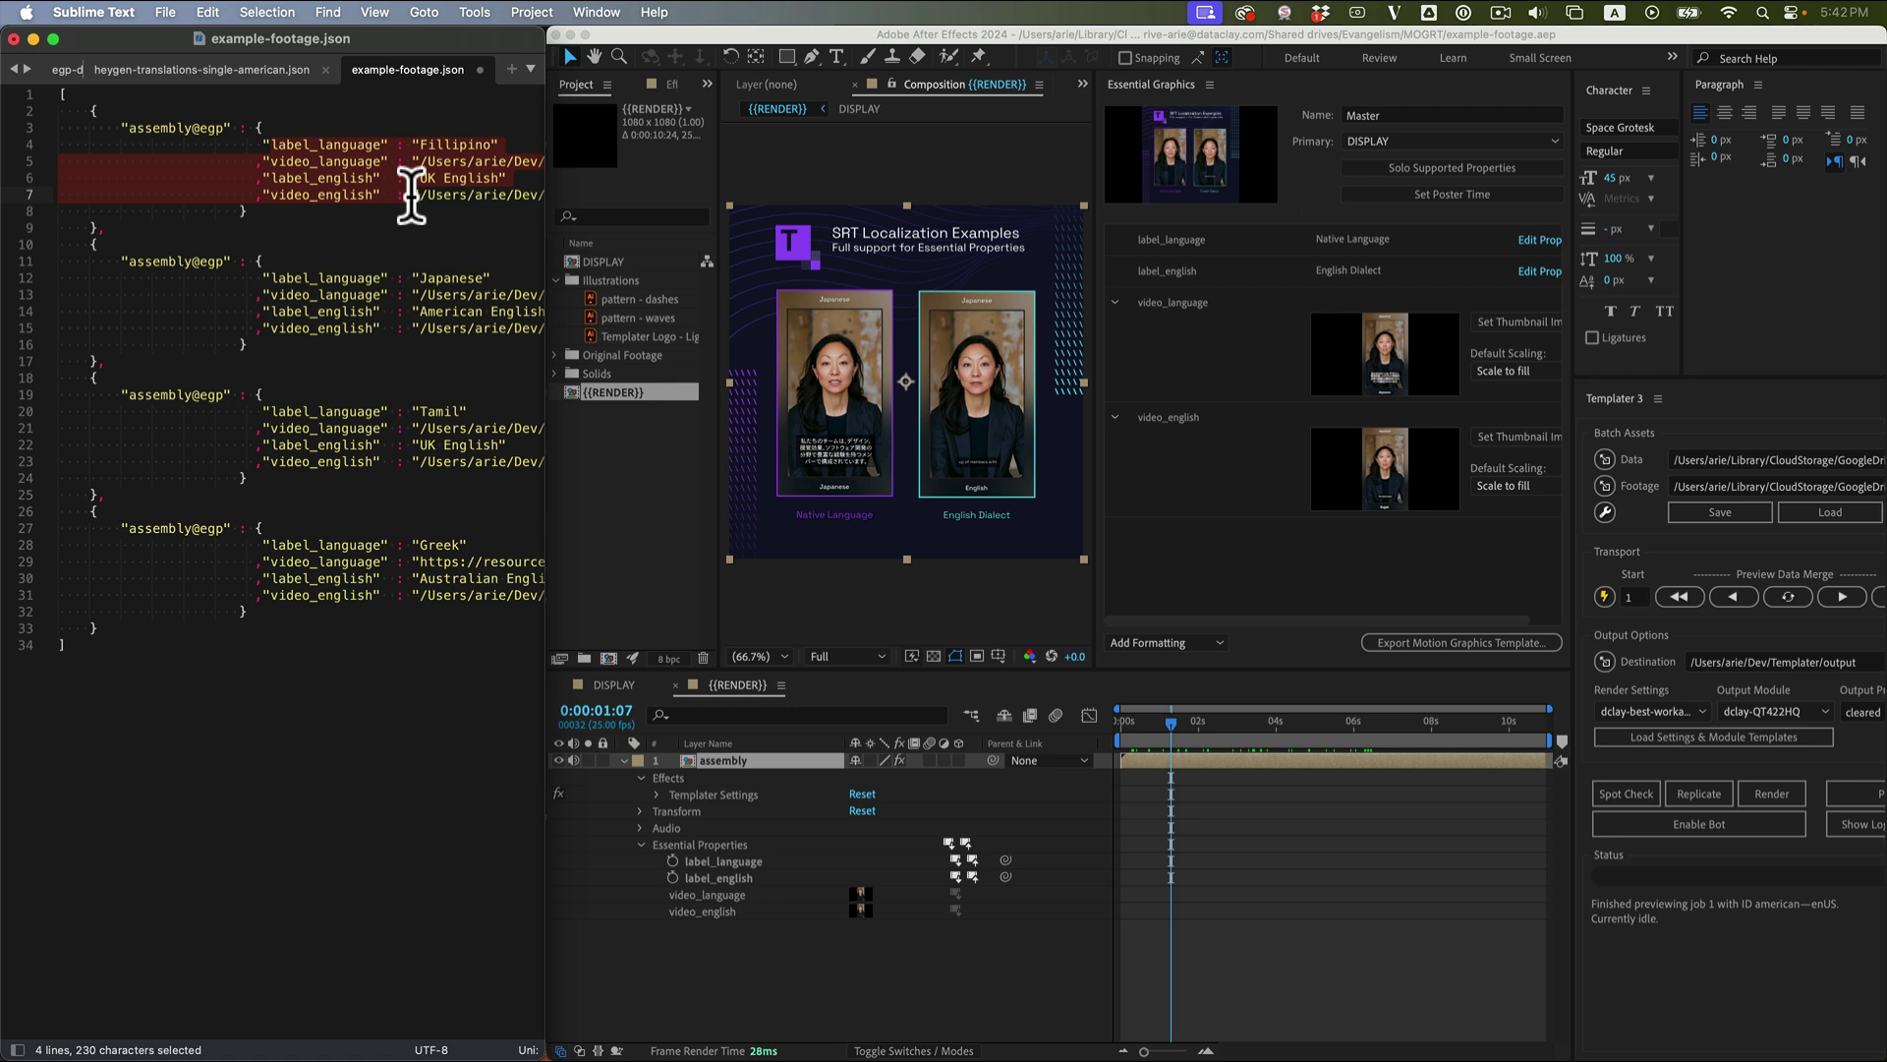
{"action": "left_click", "coordinate": [304, 161]}
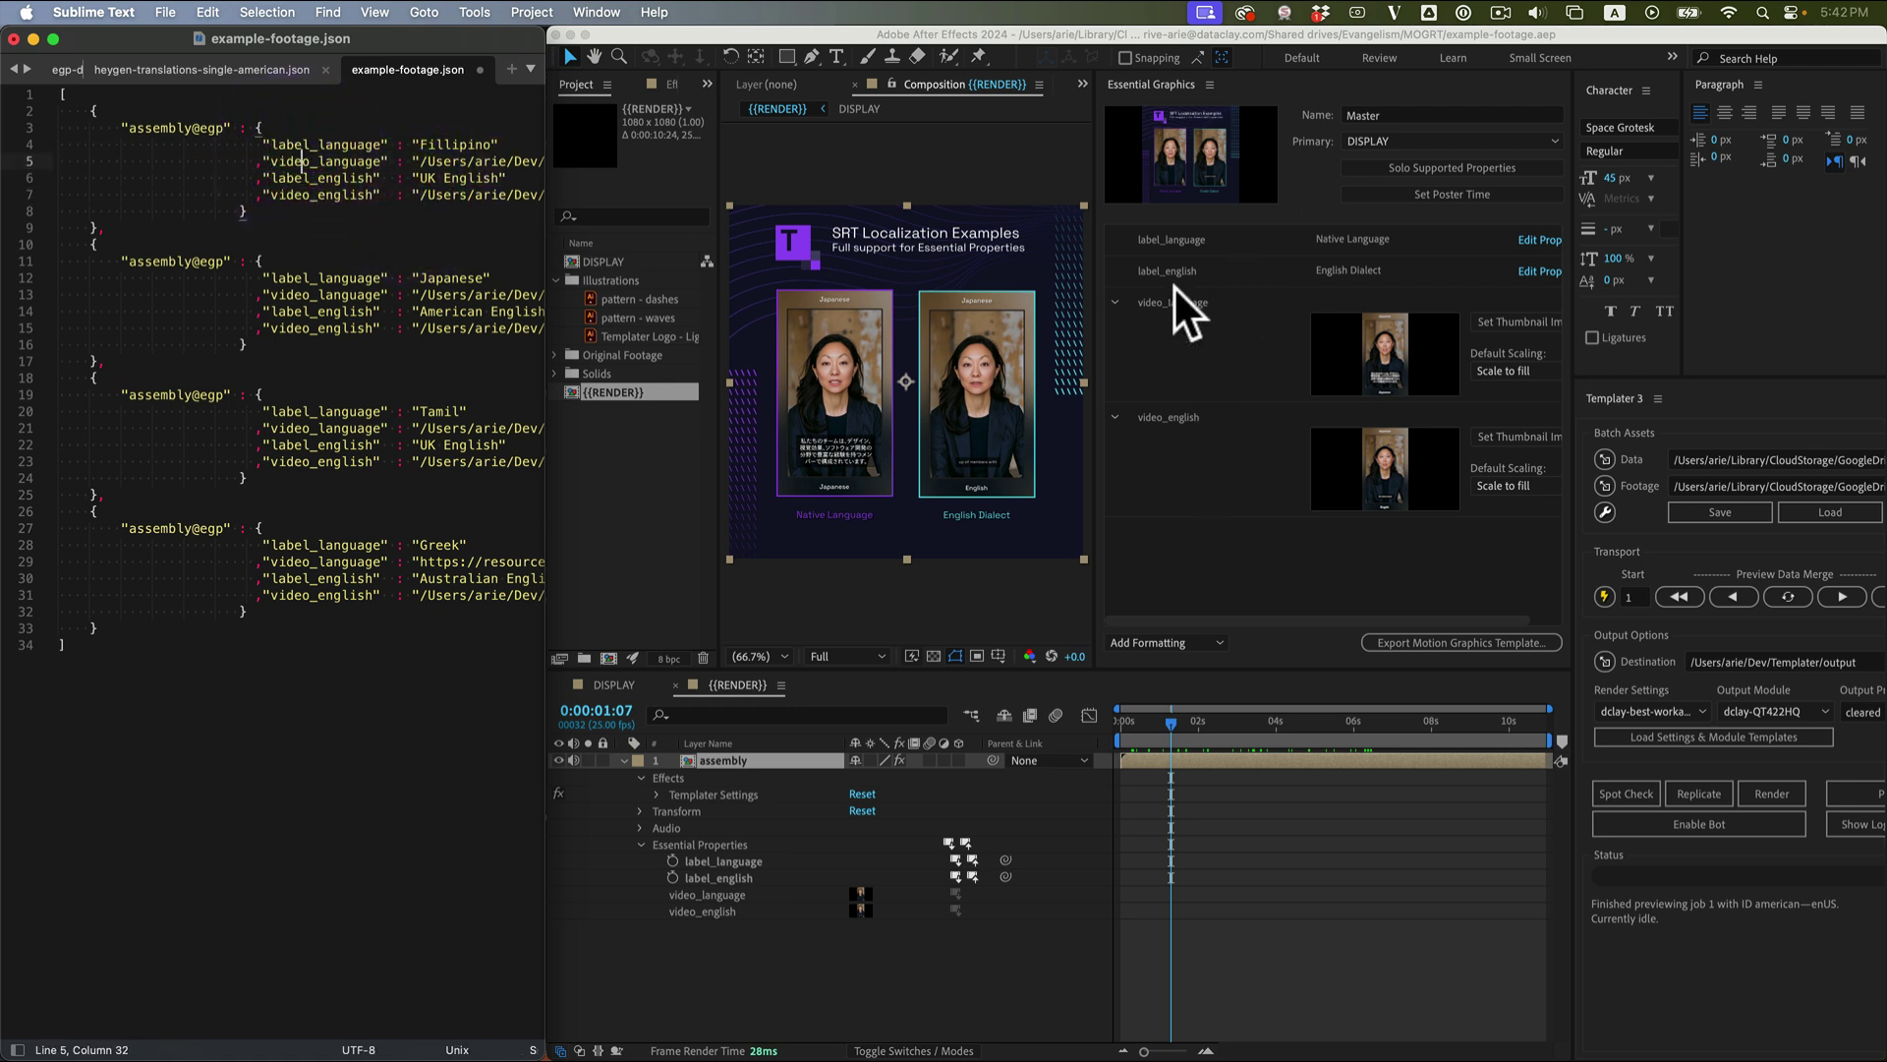
{"action": "left_click", "coordinate": [424, 145]}
{"action": "scroll", "coordinate": [424, 144], "scroll_direction": "right", "scroll_amount": 2}
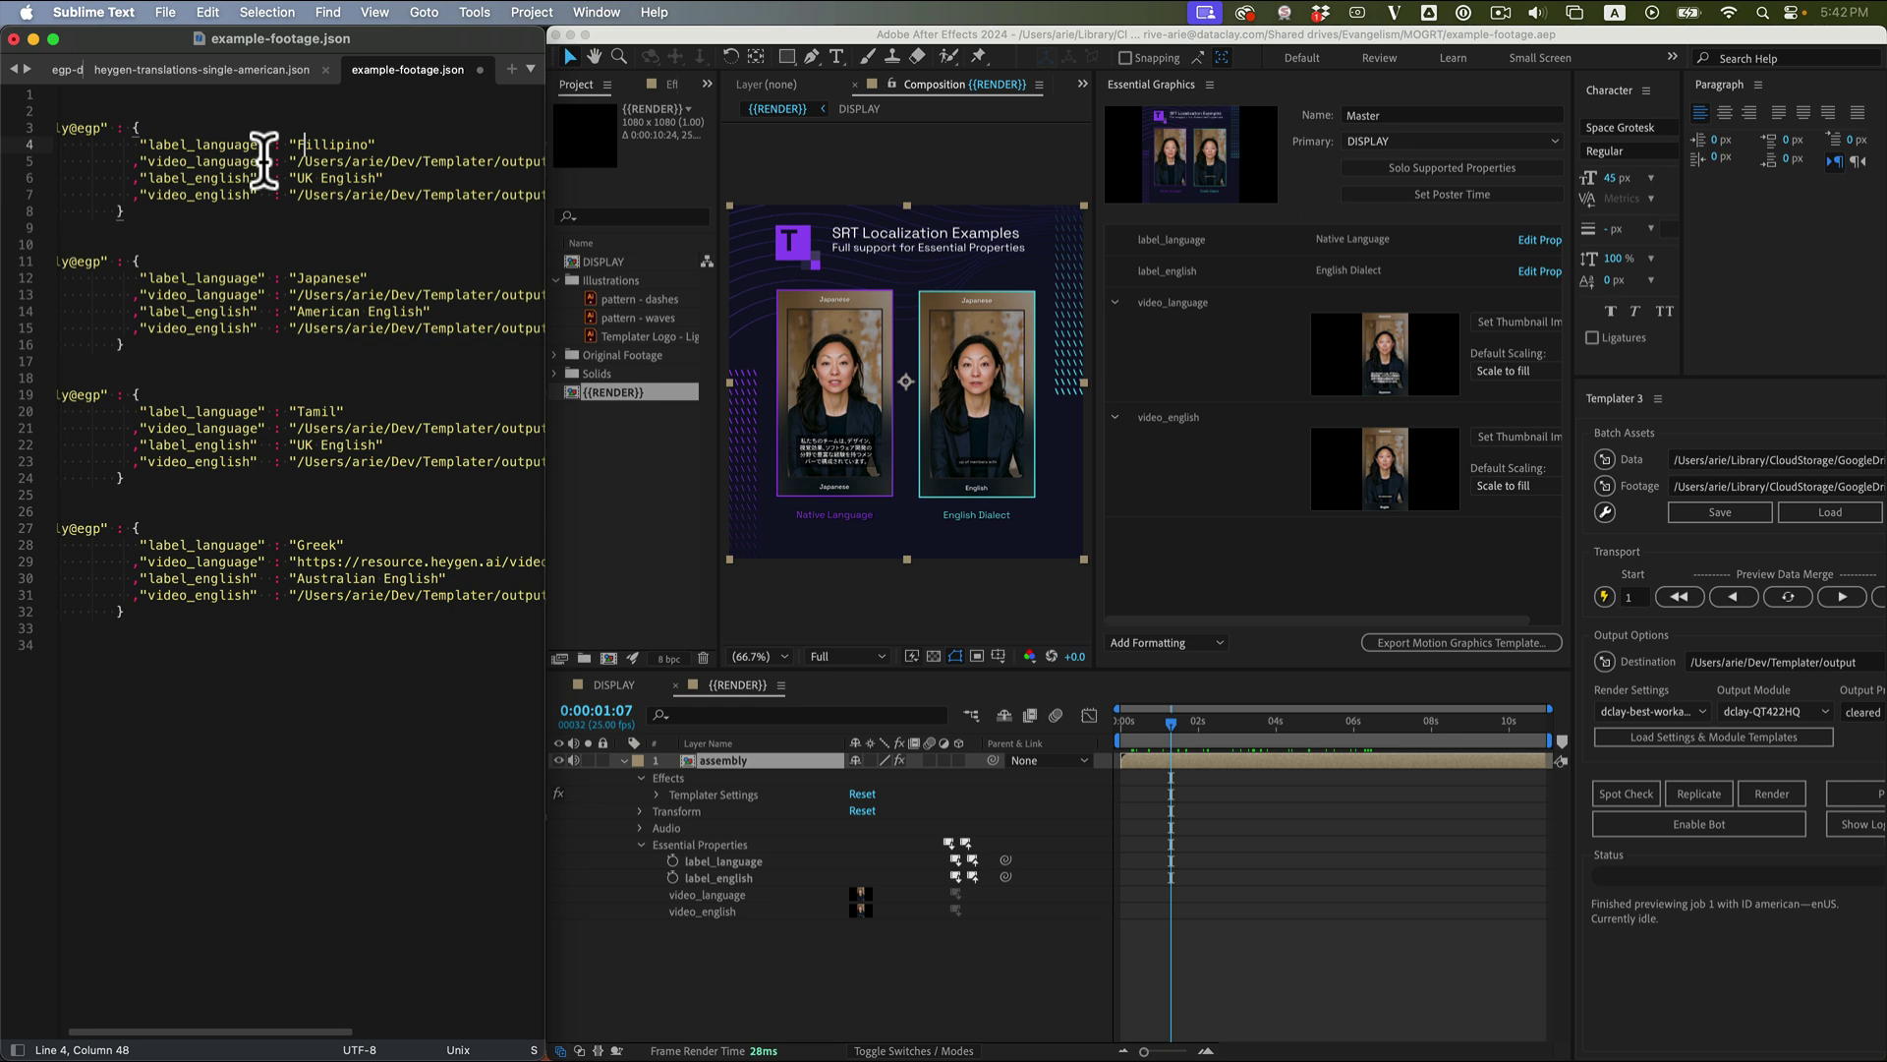
{"action": "scroll", "coordinate": [363, 191], "scroll_direction": "right", "scroll_amount": 5}
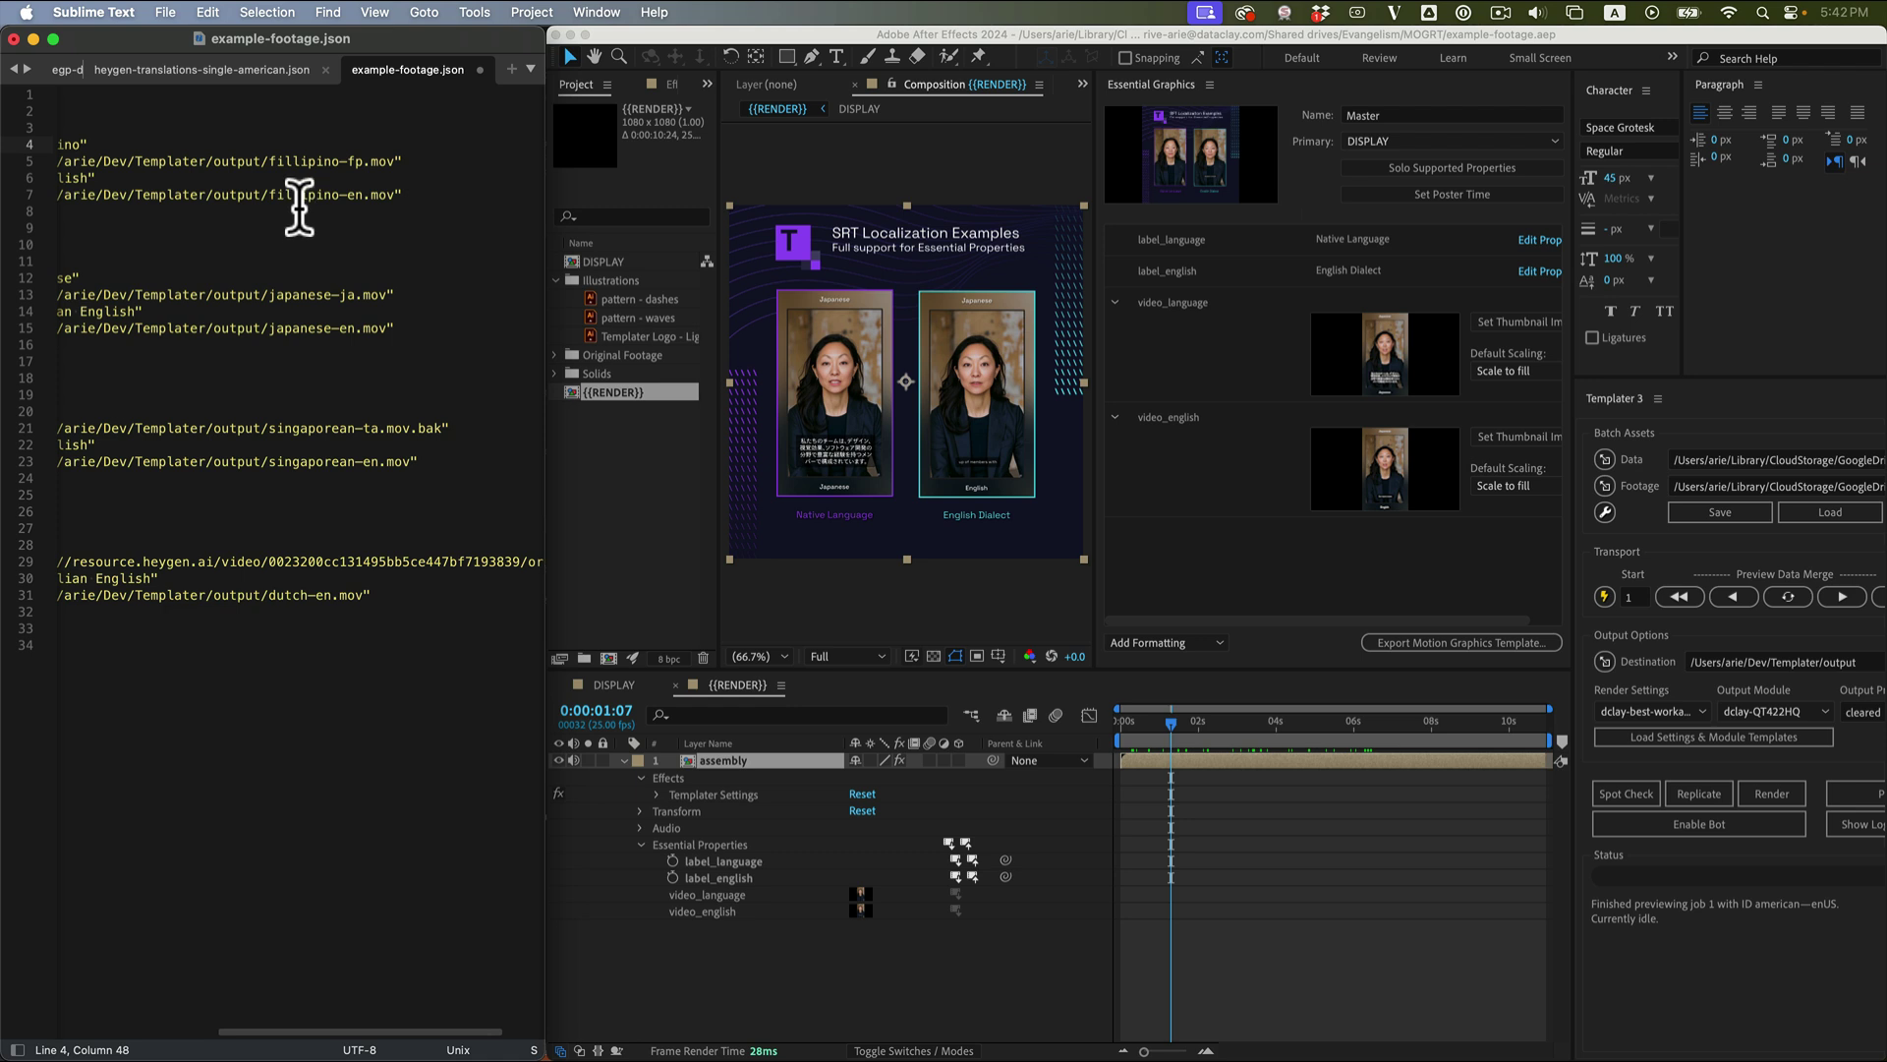
{"action": "scroll", "coordinate": [295, 193], "scroll_direction": "left", "scroll_amount": 2}
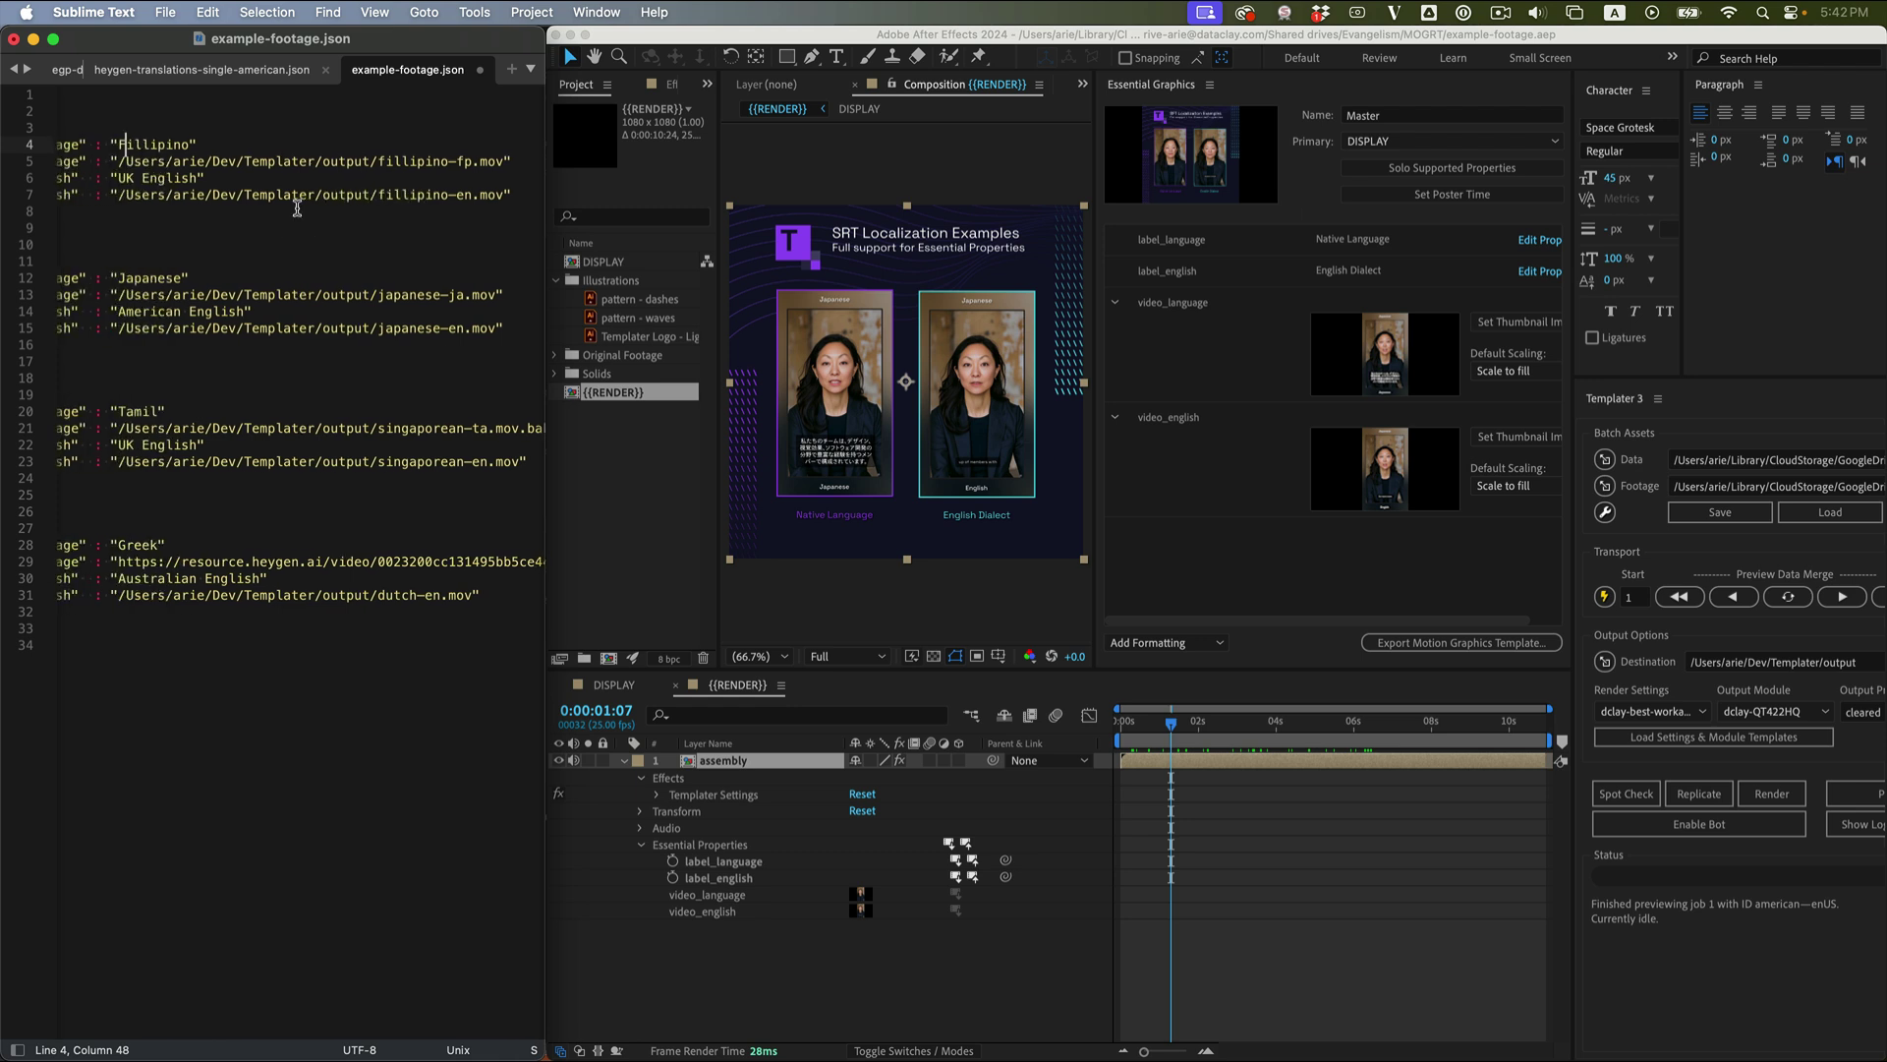
Widen the Templater panel and inspect its footage folder path.
{"action": "left_click", "coordinate": [1613, 532]}
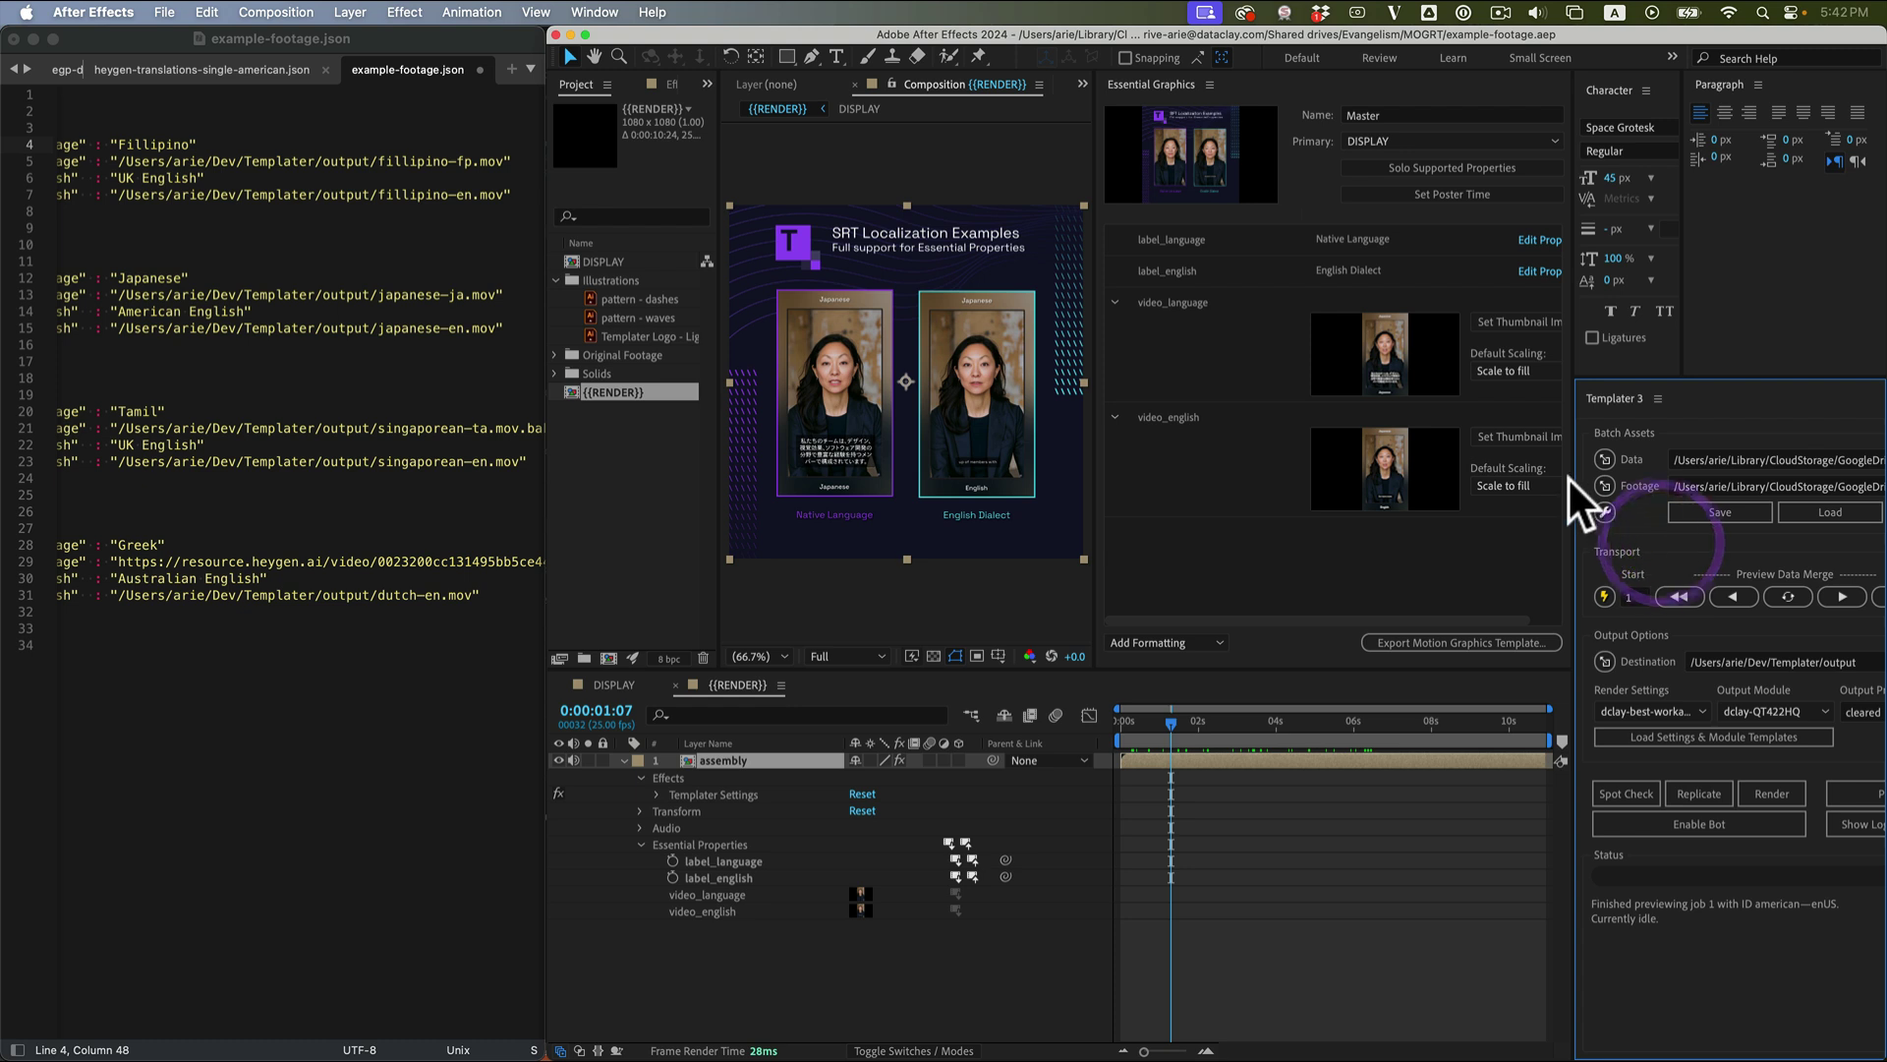
{"action": "left_click_drag", "start_coordinate": [1572, 477], "coordinate": [1496, 474]}
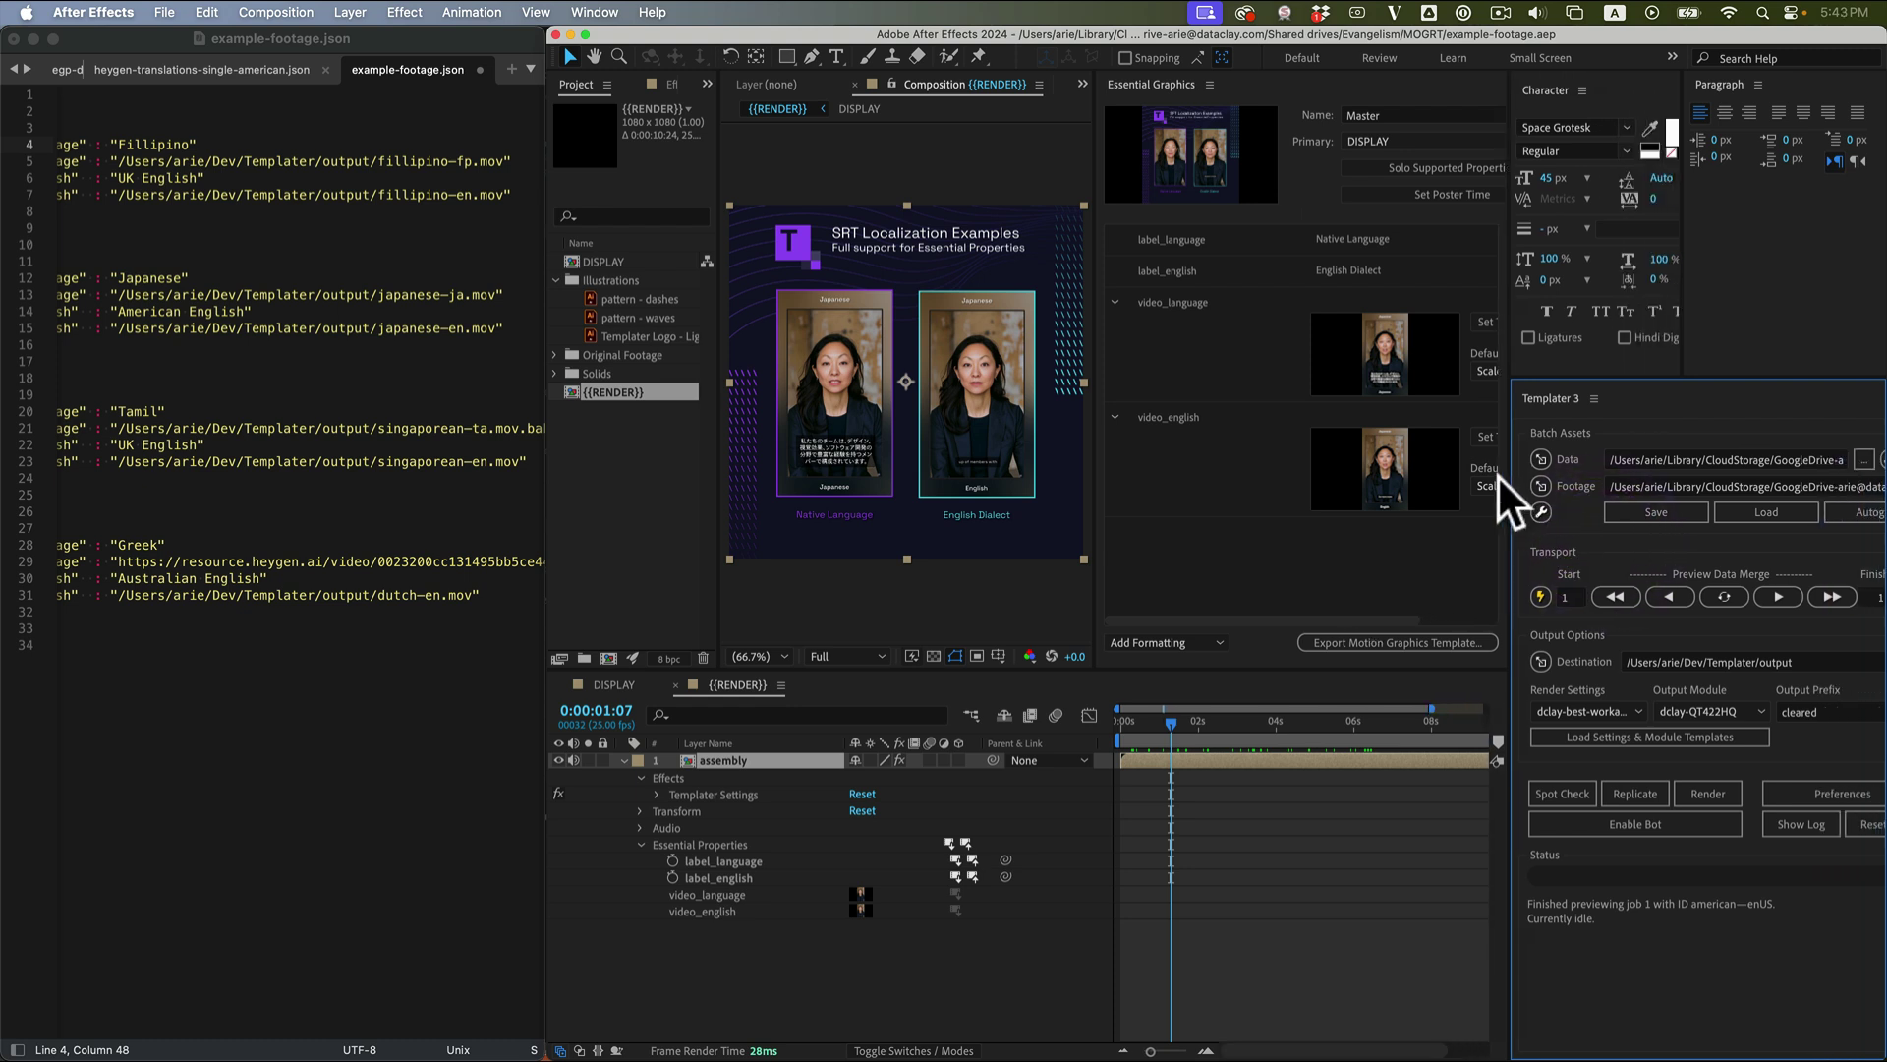
{"action": "left_click", "coordinate": [1652, 480]}
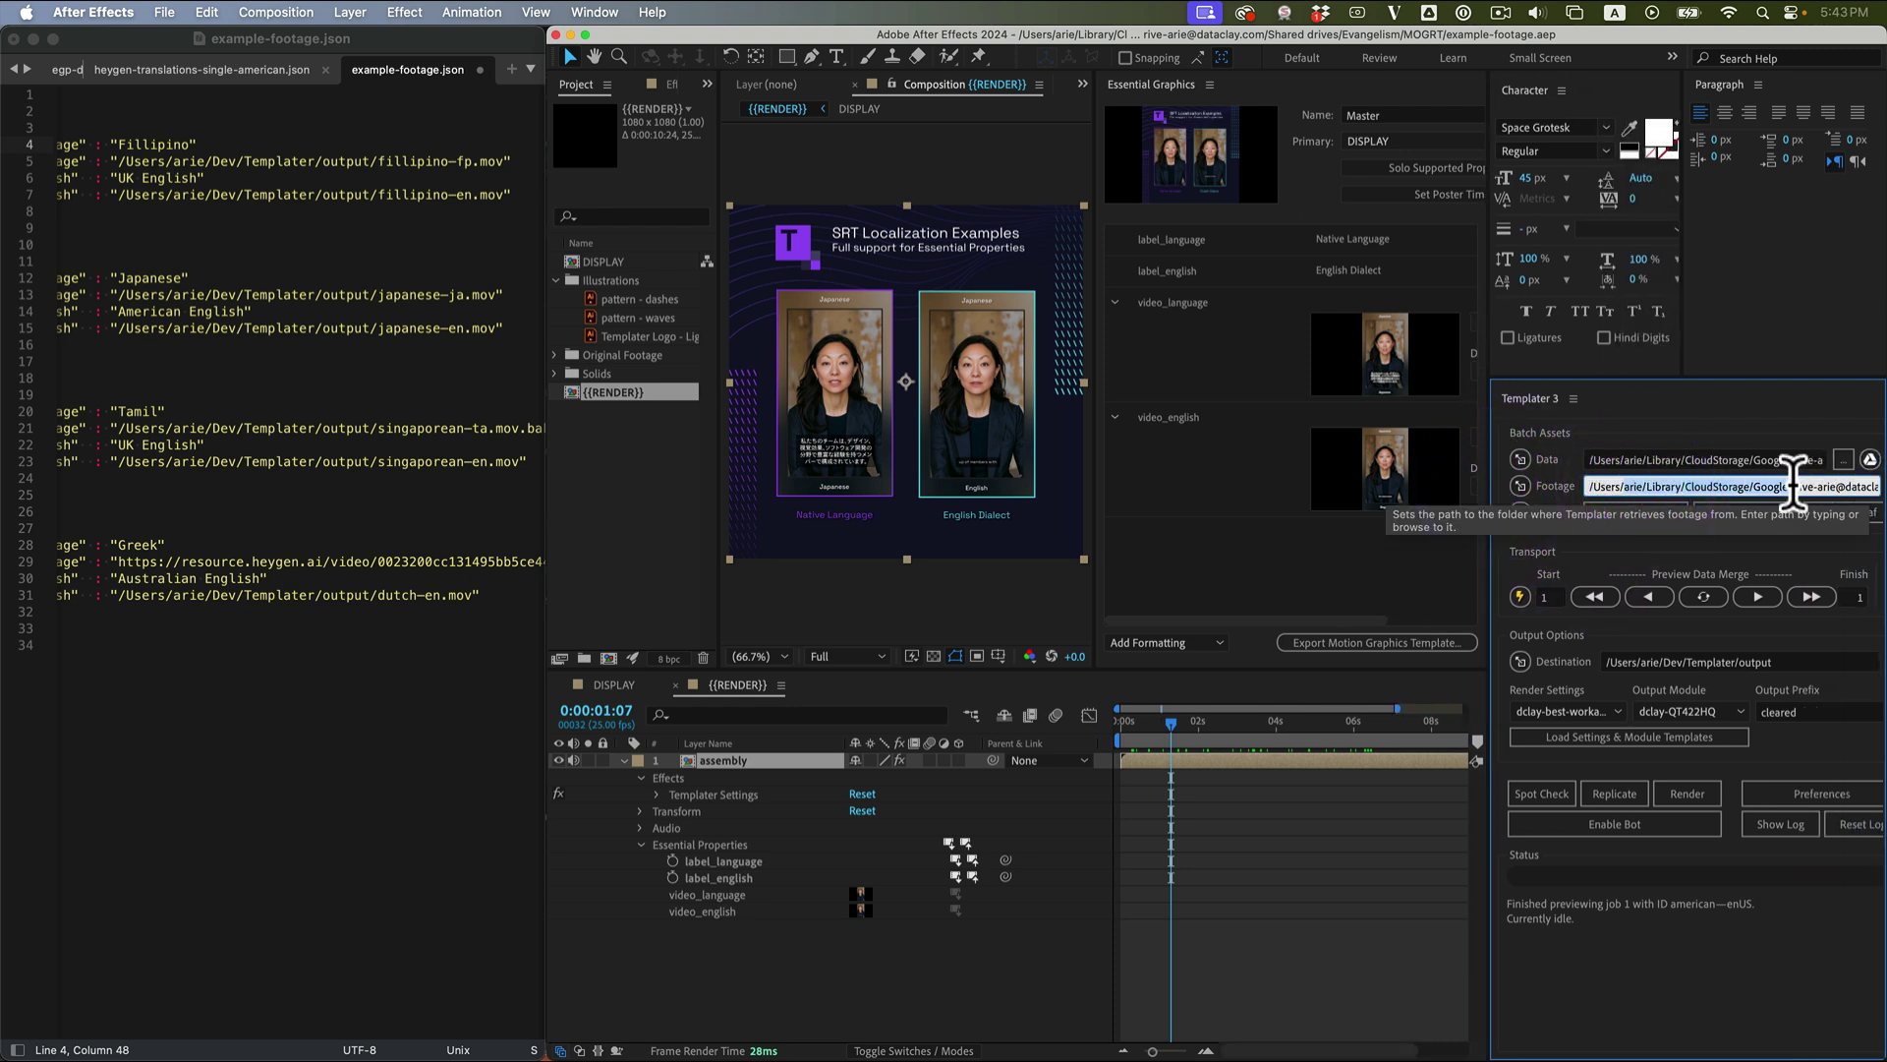
{"action": "left_click", "coordinate": [1698, 486]}
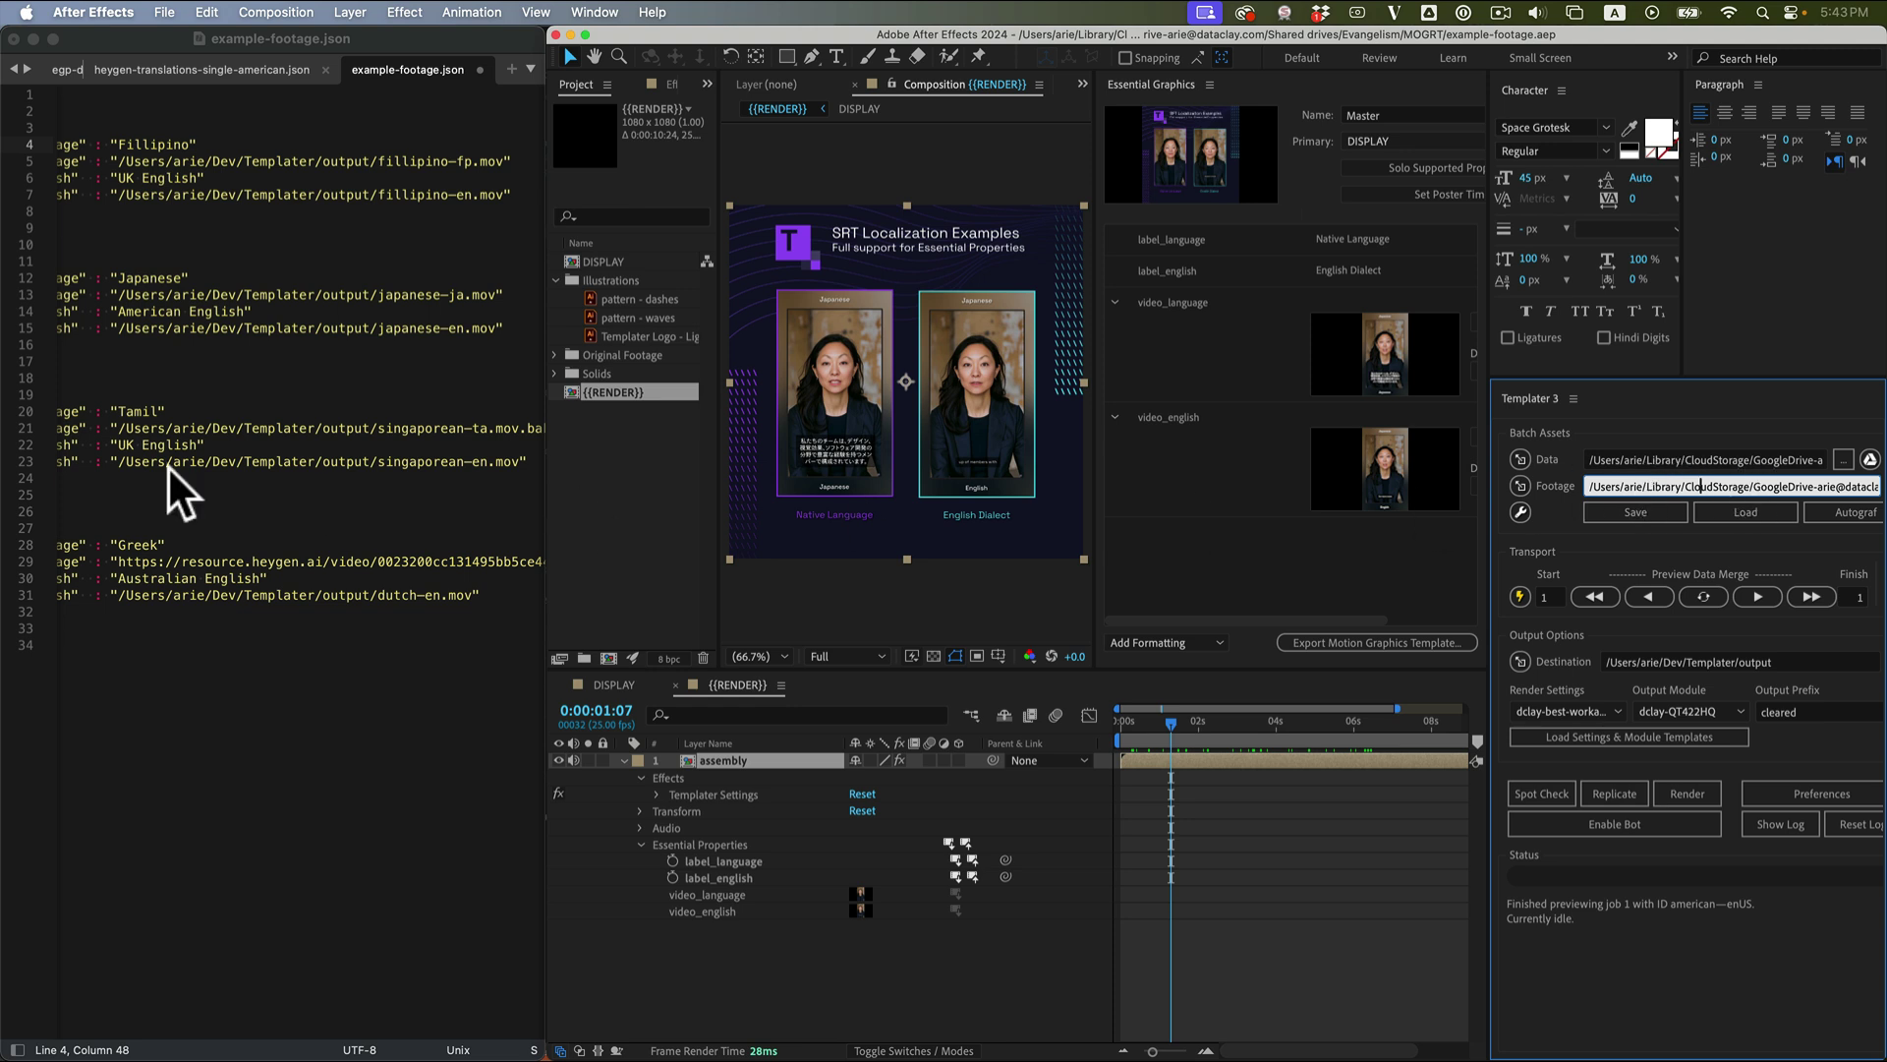
Check the JSON, then preview the Japanese and American English job in {{RENDER}}.
{"action": "left_click", "coordinate": [285, 358]}
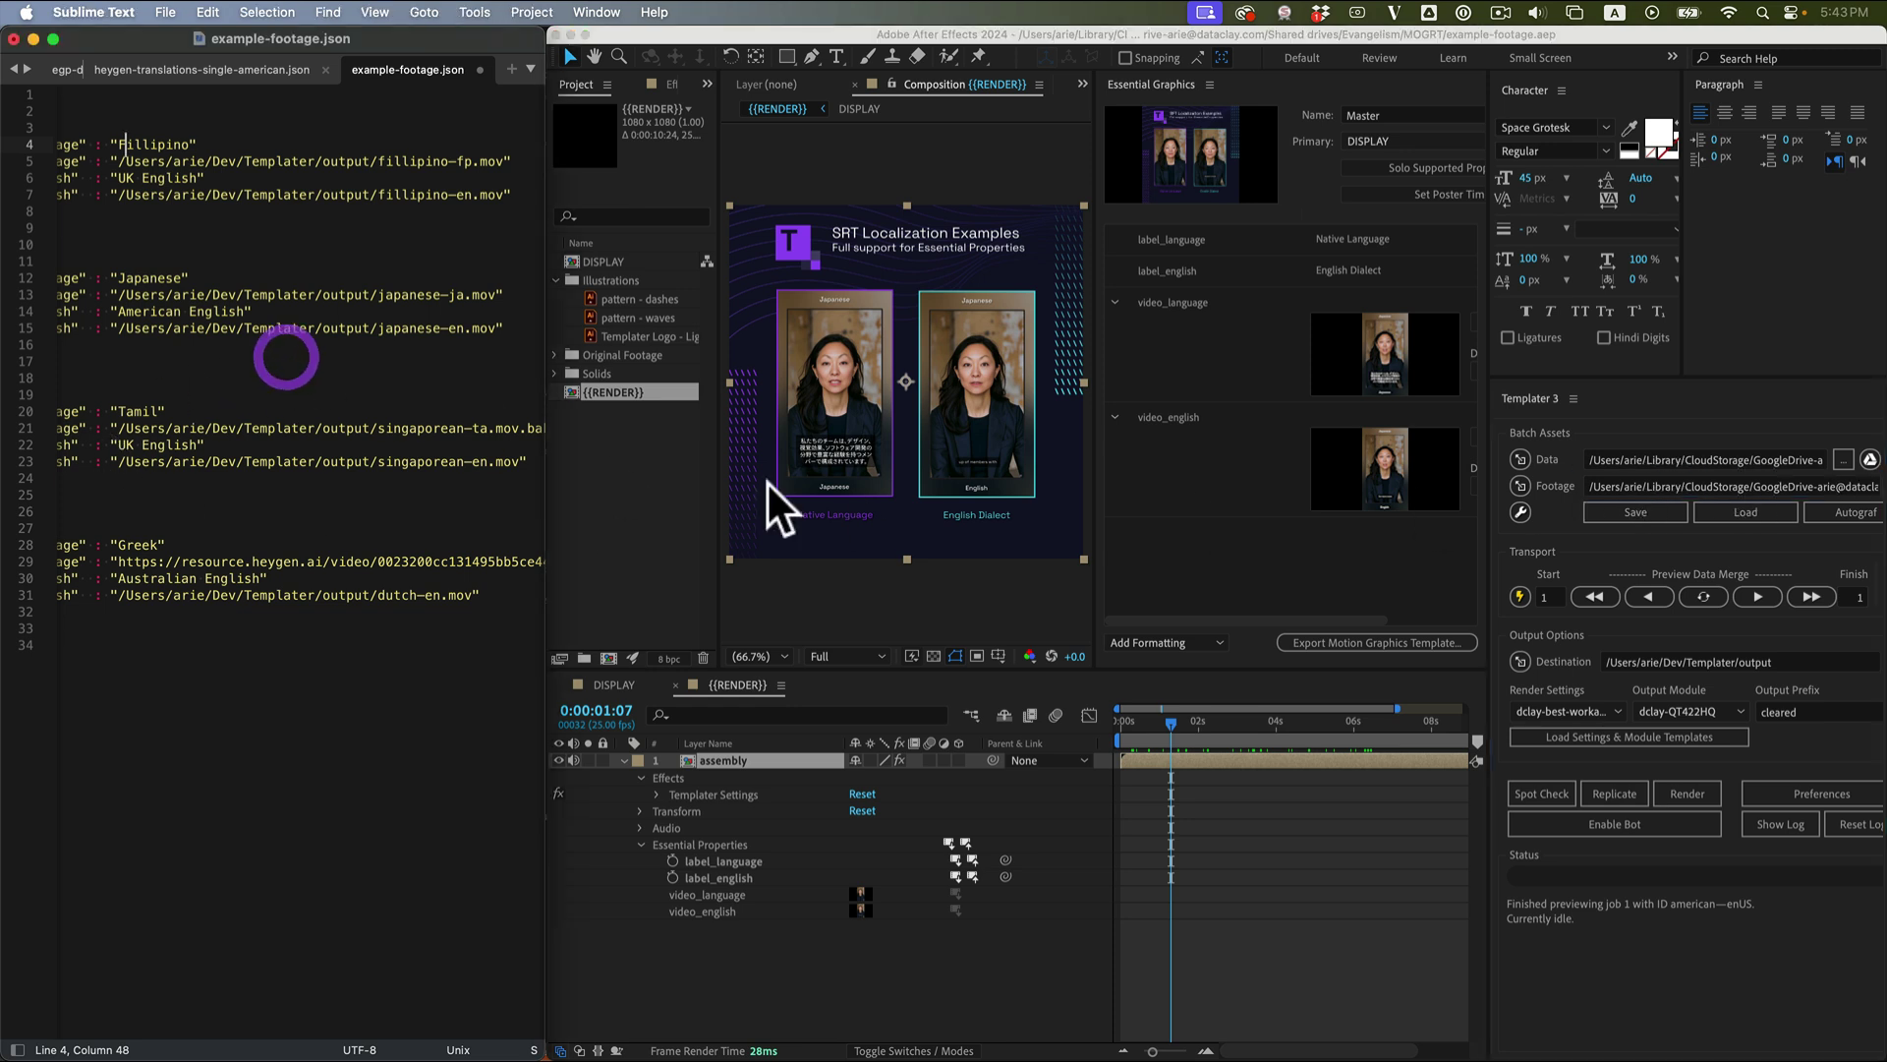
{"action": "left_click", "coordinate": [1623, 567]}
{"action": "left_click", "coordinate": [1752, 591]}
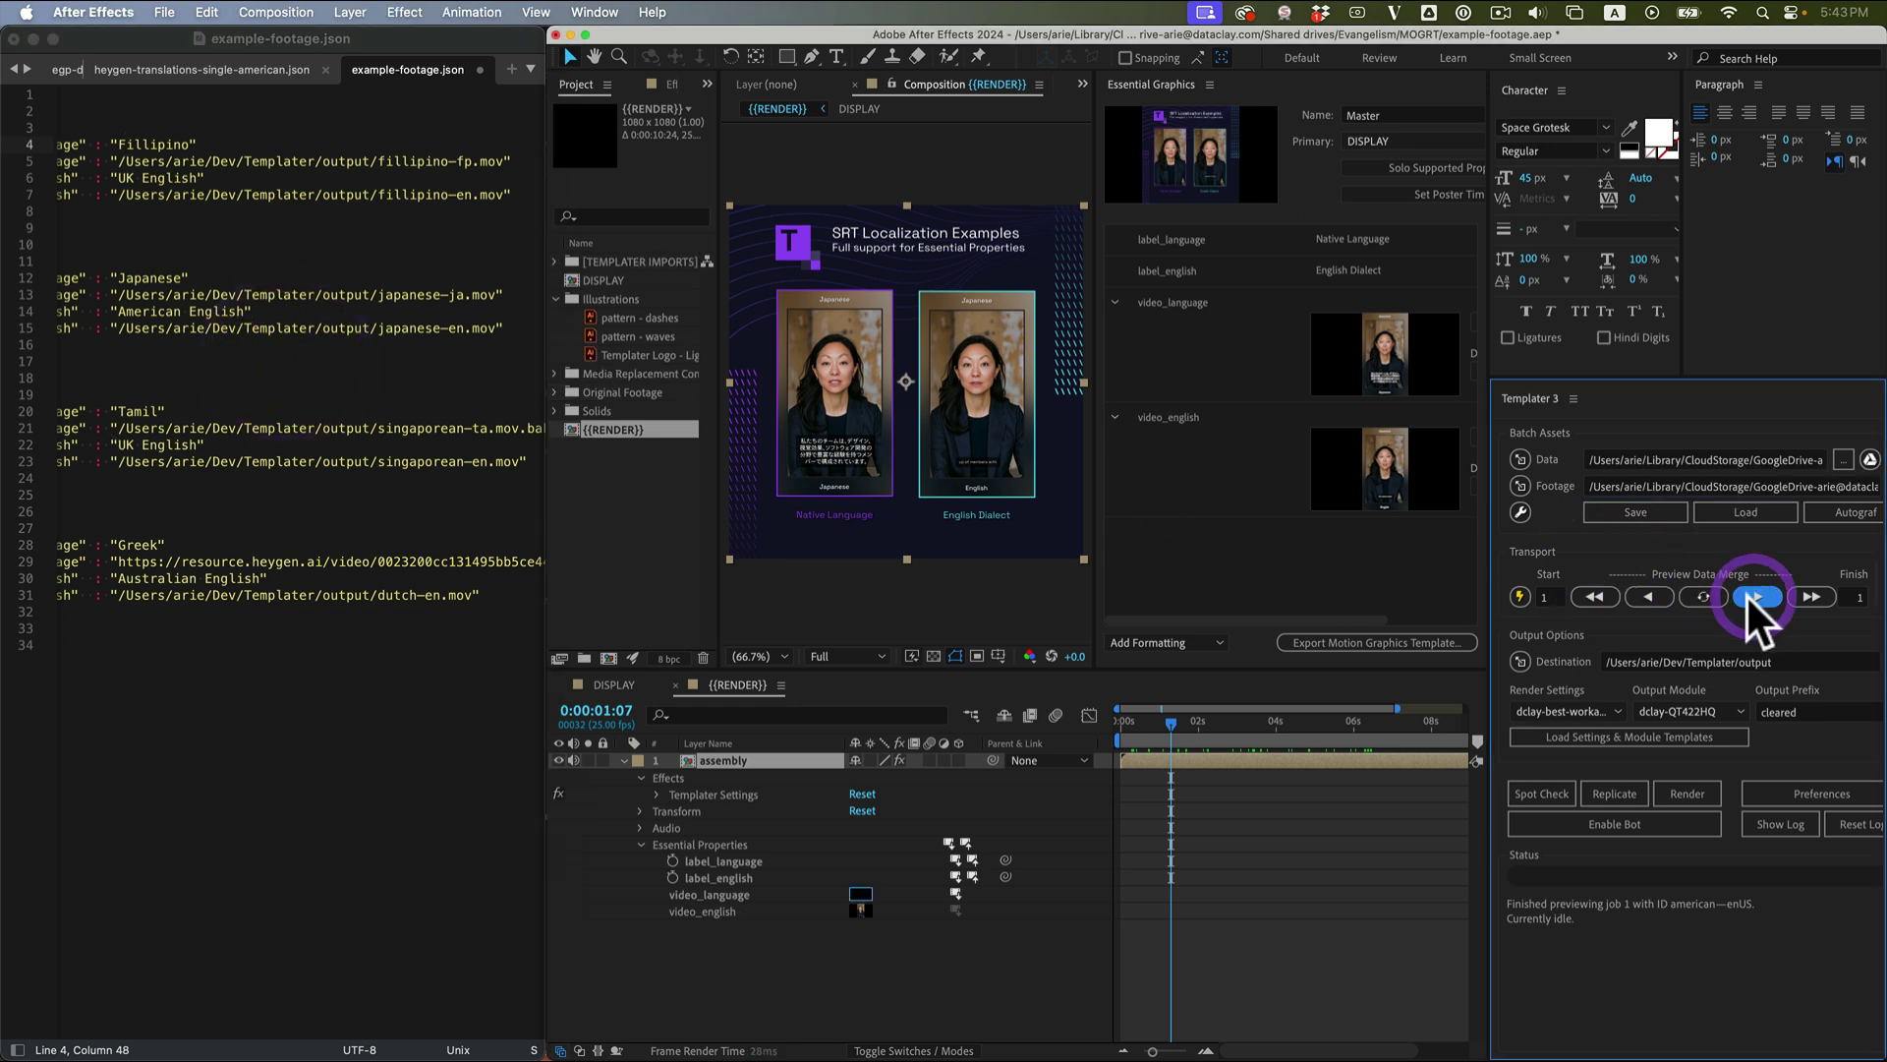
{"action": "left_click", "coordinate": [1849, 597]}
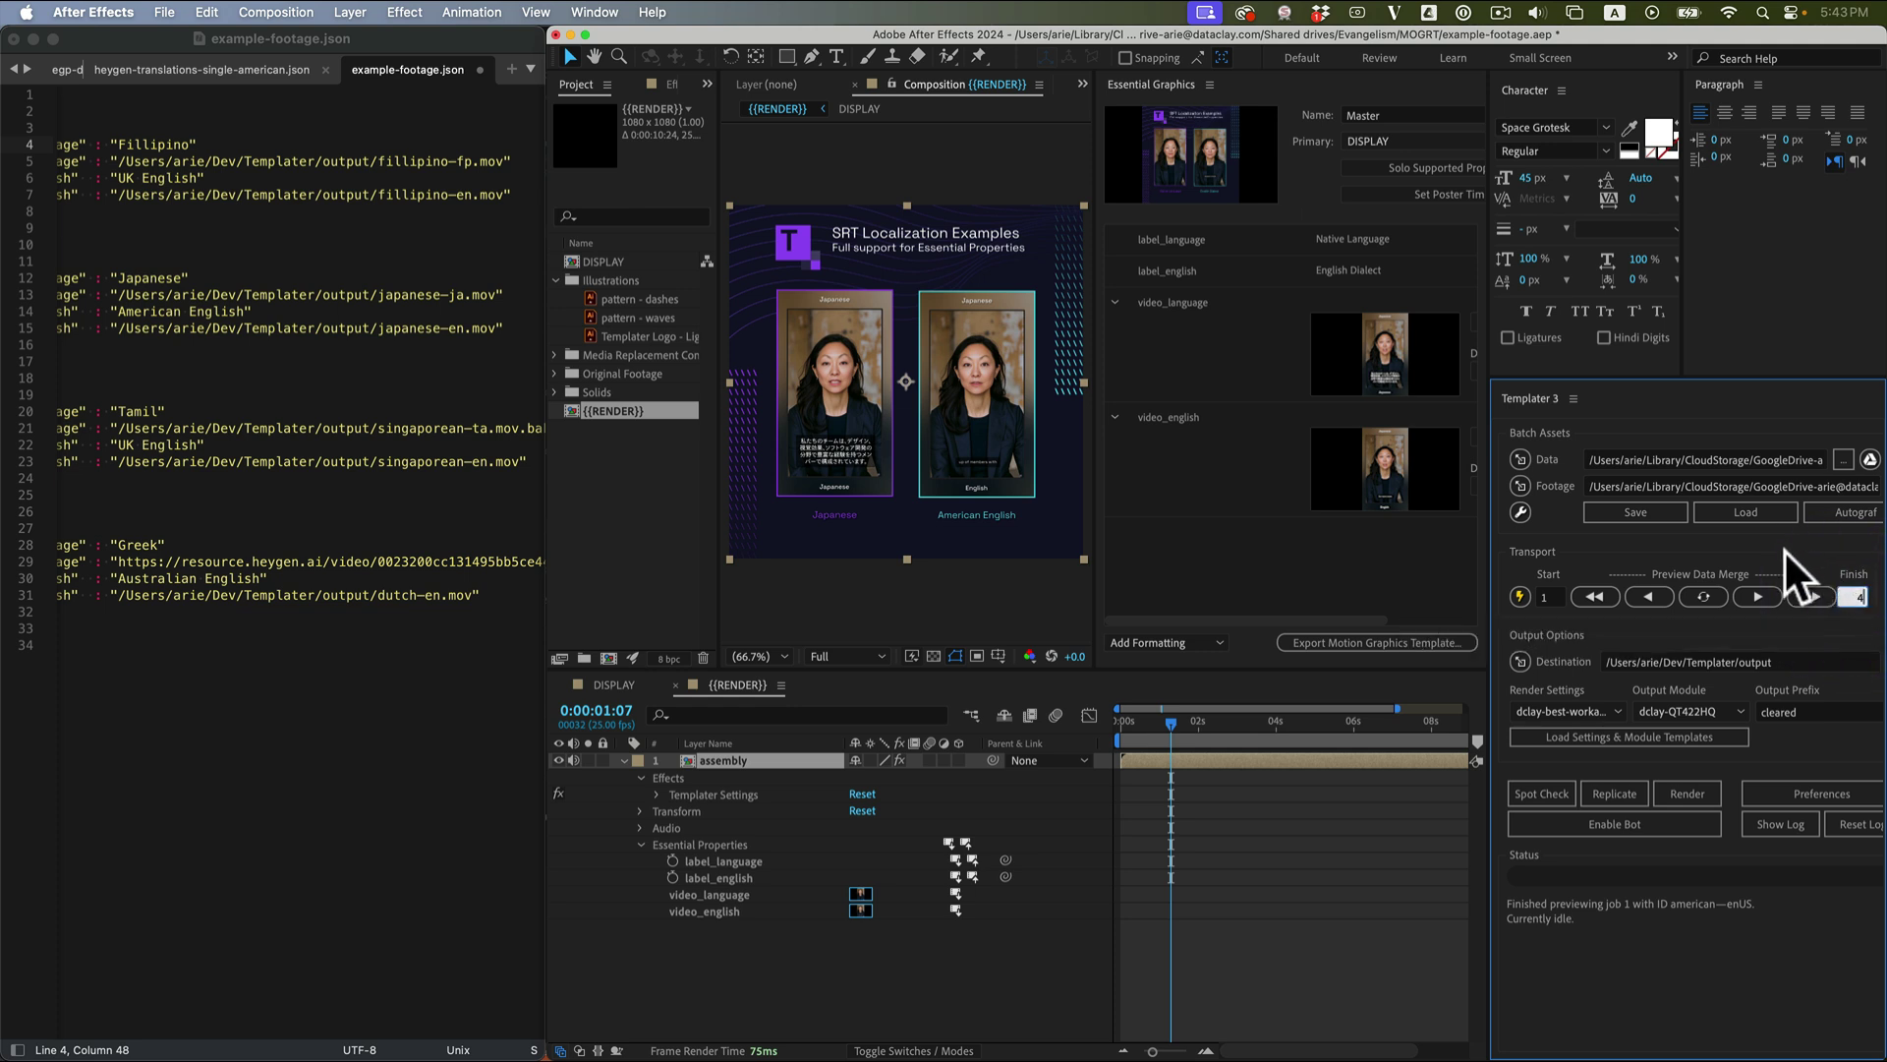
Step to the Tamil and UK English job and inspect the .bak suffix on its Tamil path.
{"action": "left_click", "coordinate": [1764, 588]}
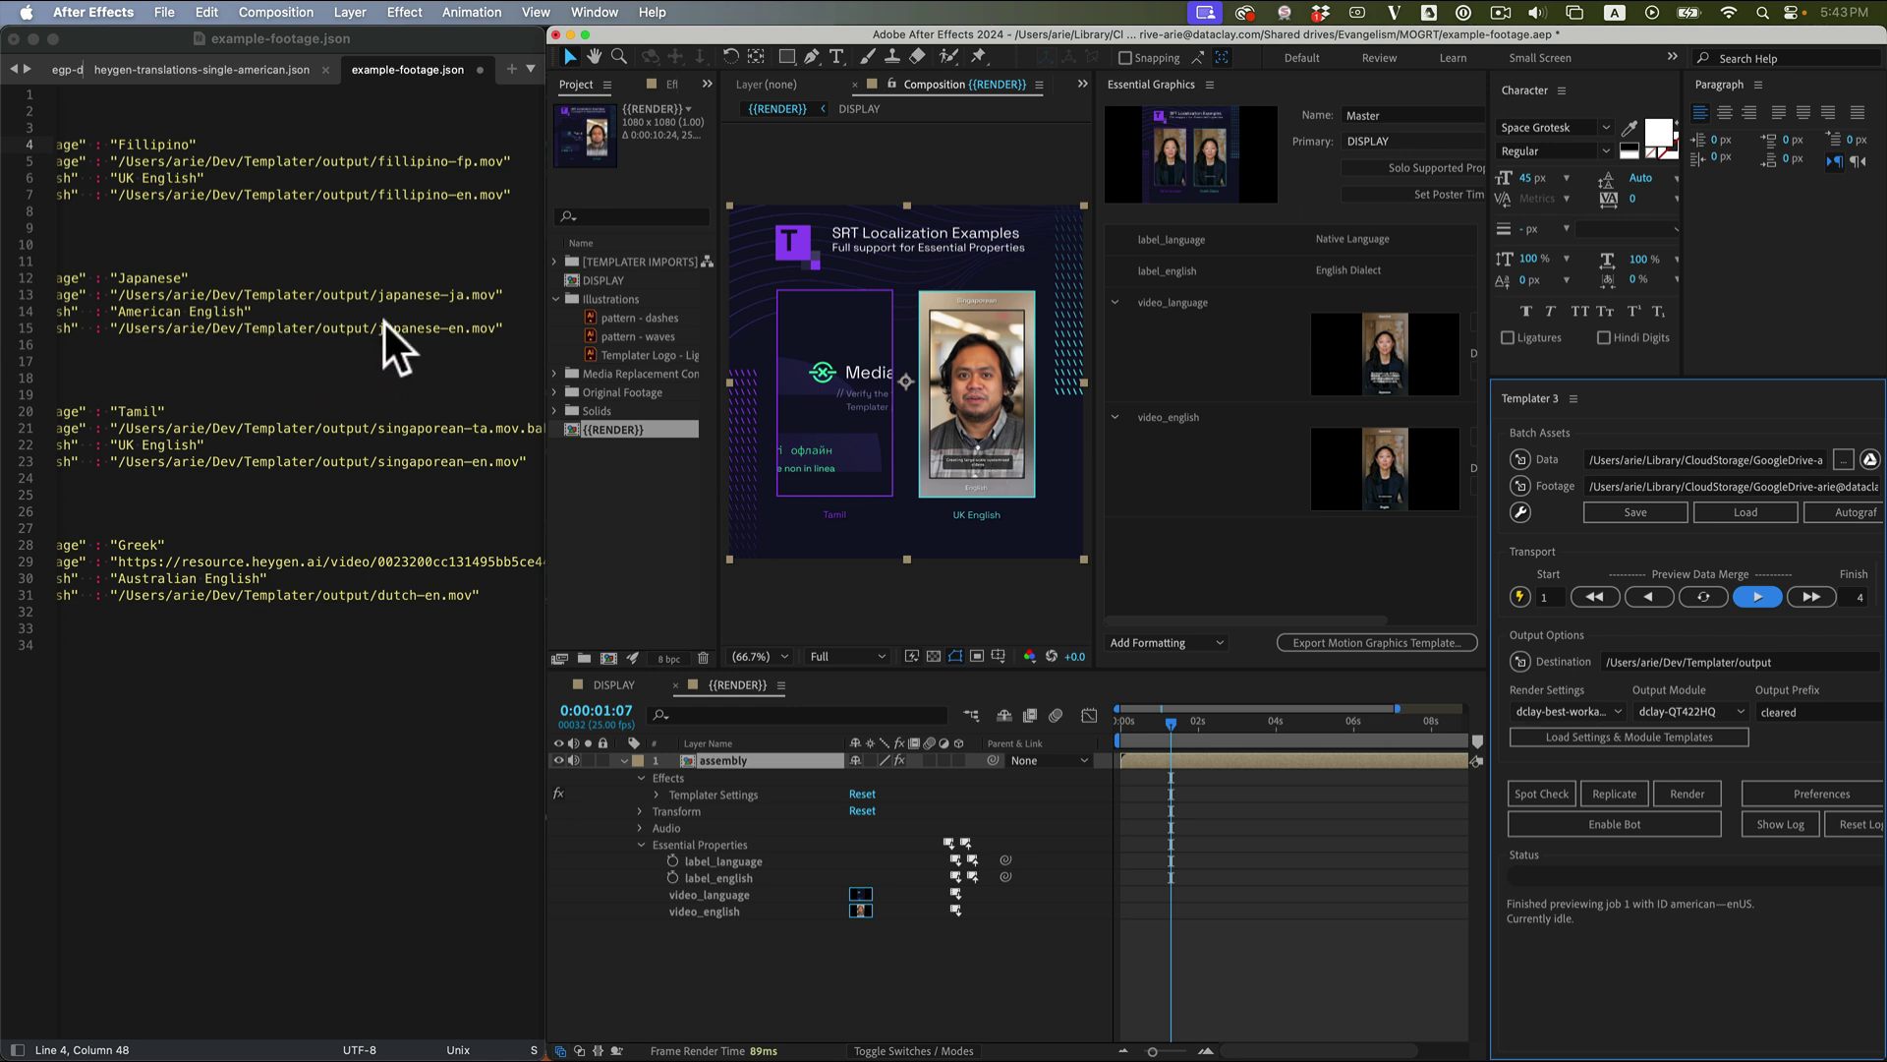
{"action": "left_click", "coordinate": [369, 426]}
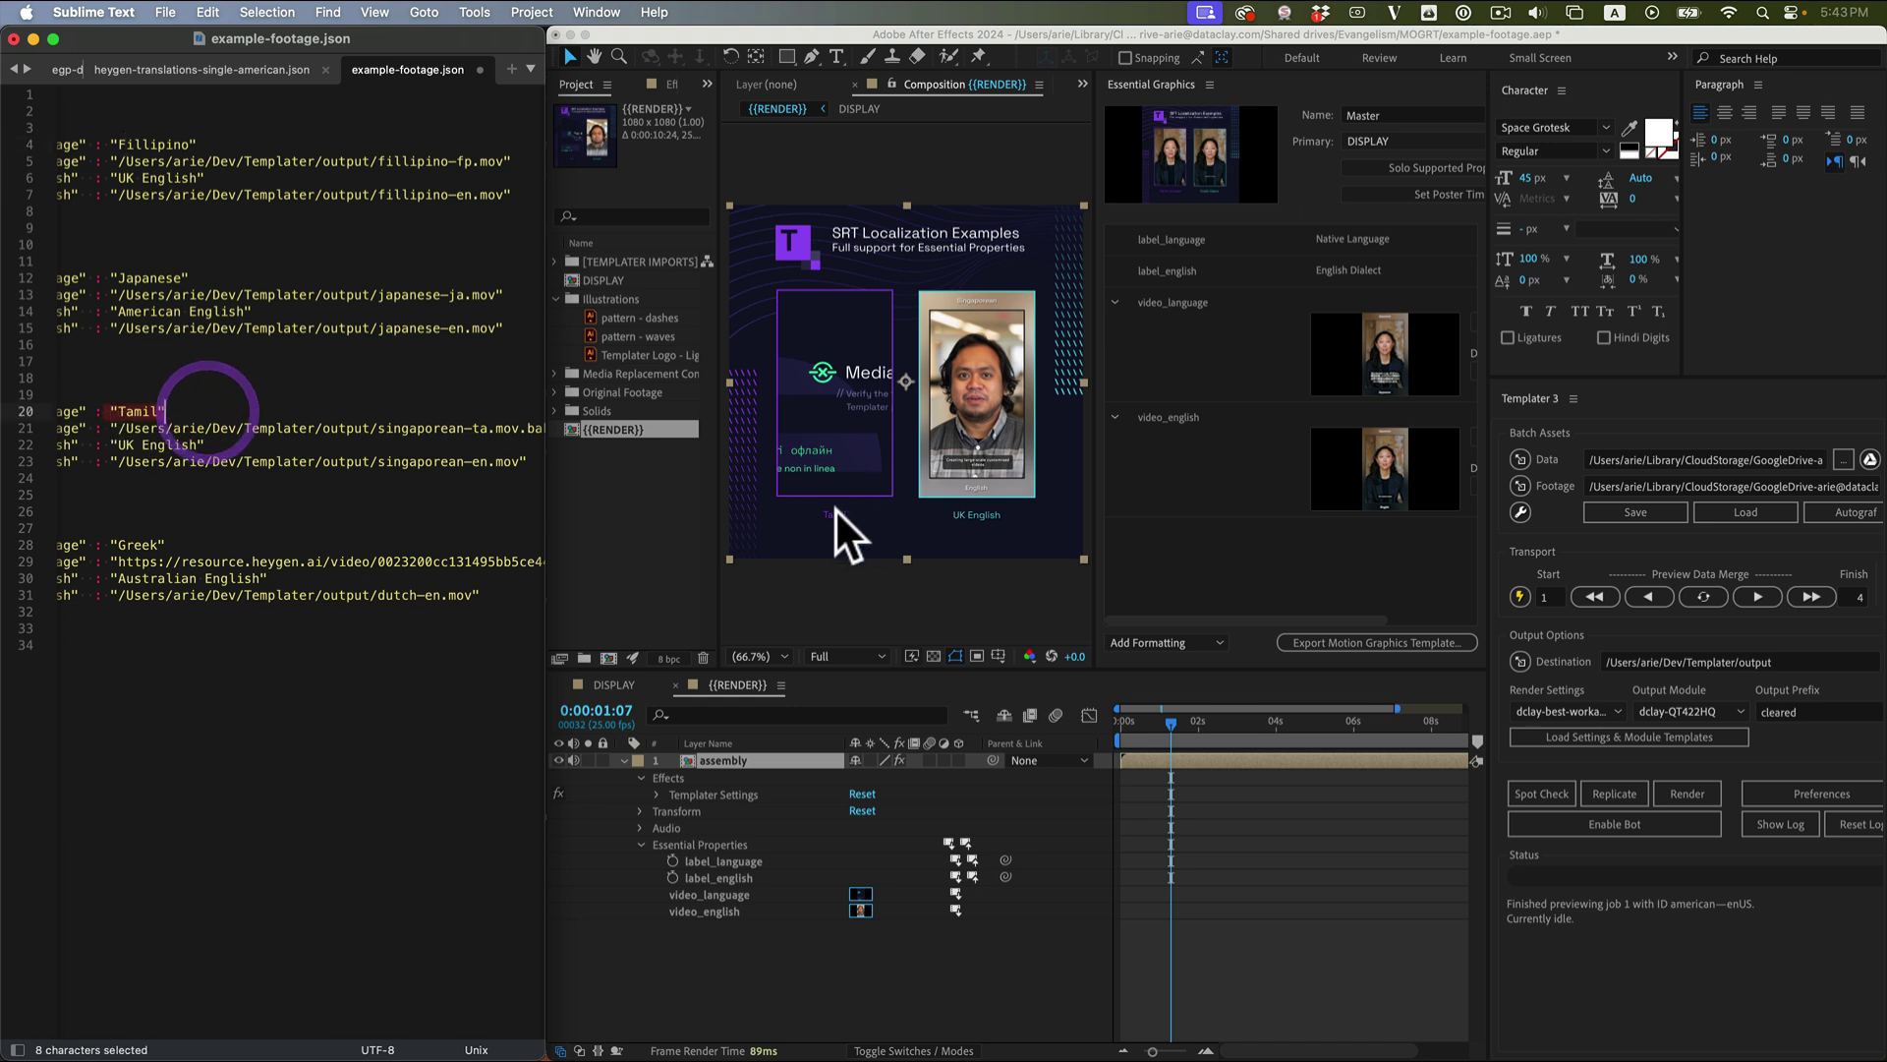
{"action": "left_click_drag", "start_coordinate": [209, 413], "coordinate": [112, 415]}
{"action": "left_click", "coordinate": [217, 443]}
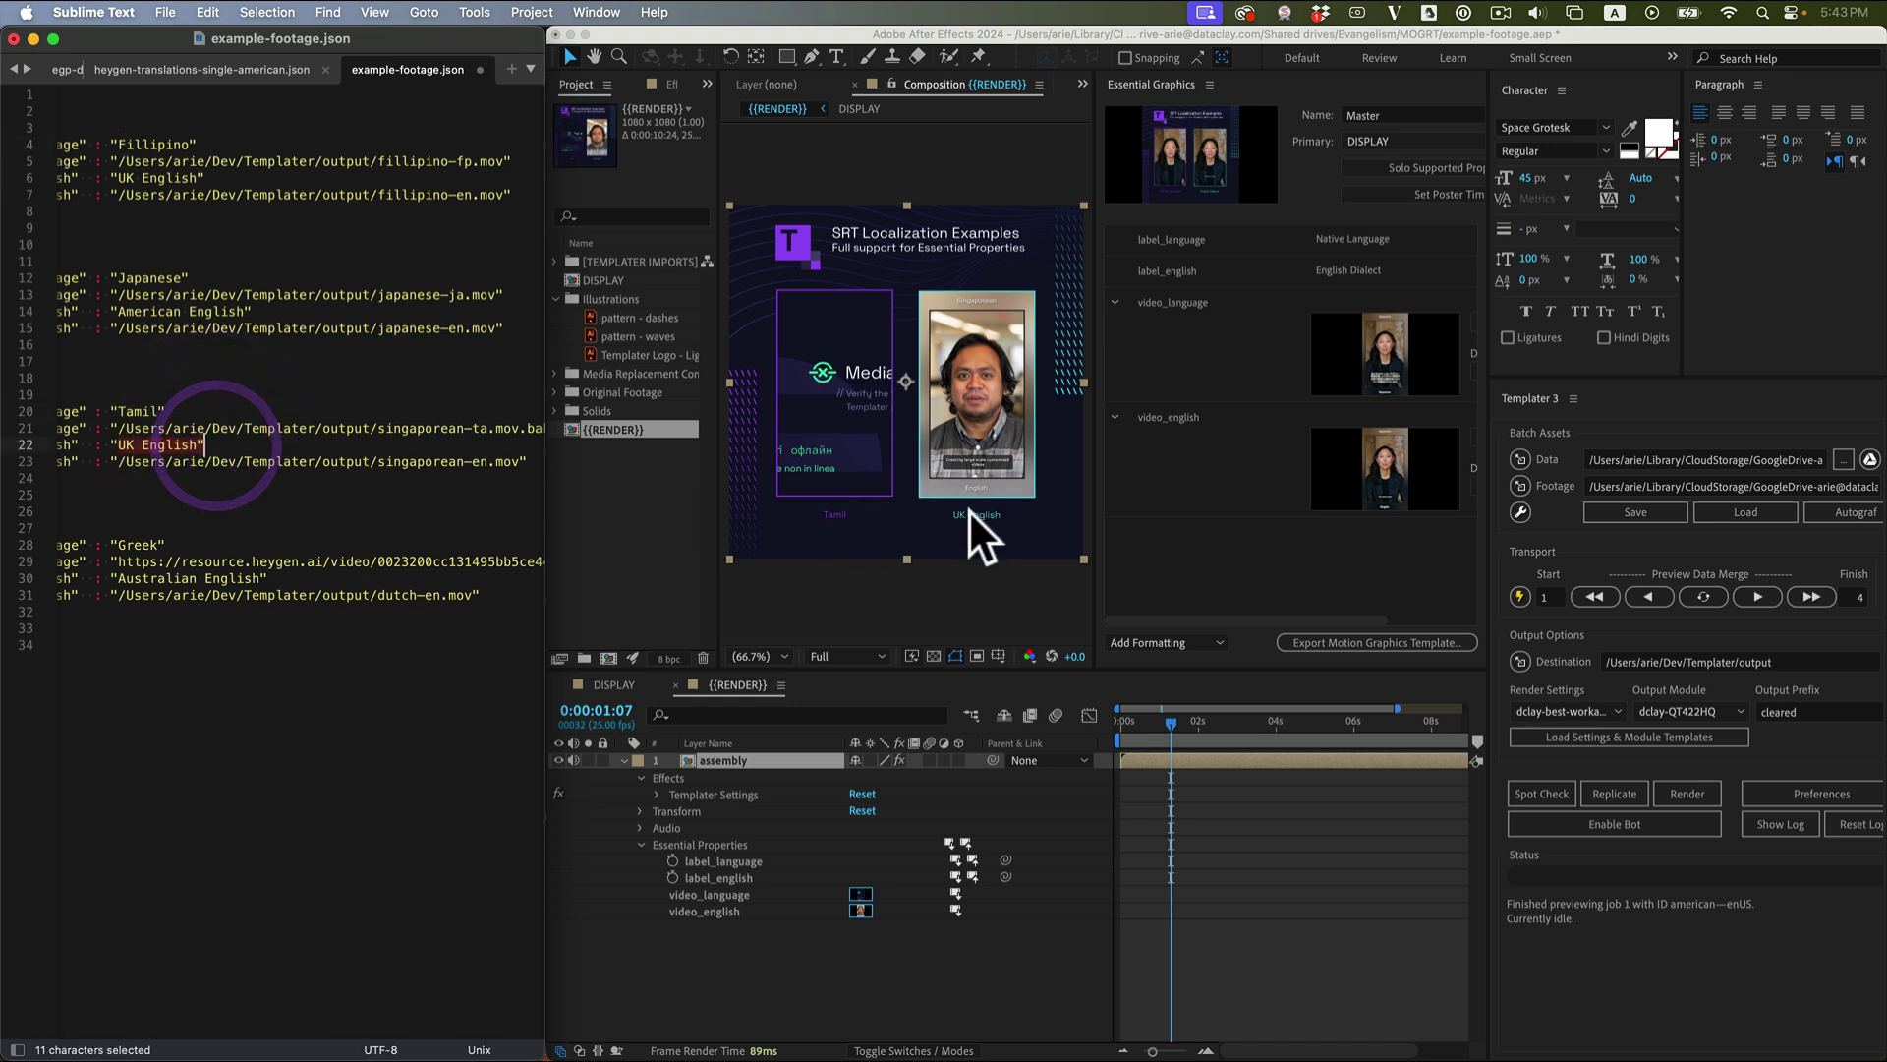
{"action": "left_click", "coordinate": [462, 459]}
{"action": "scroll", "coordinate": [487, 421], "scroll_direction": "right", "scroll_amount": 1}
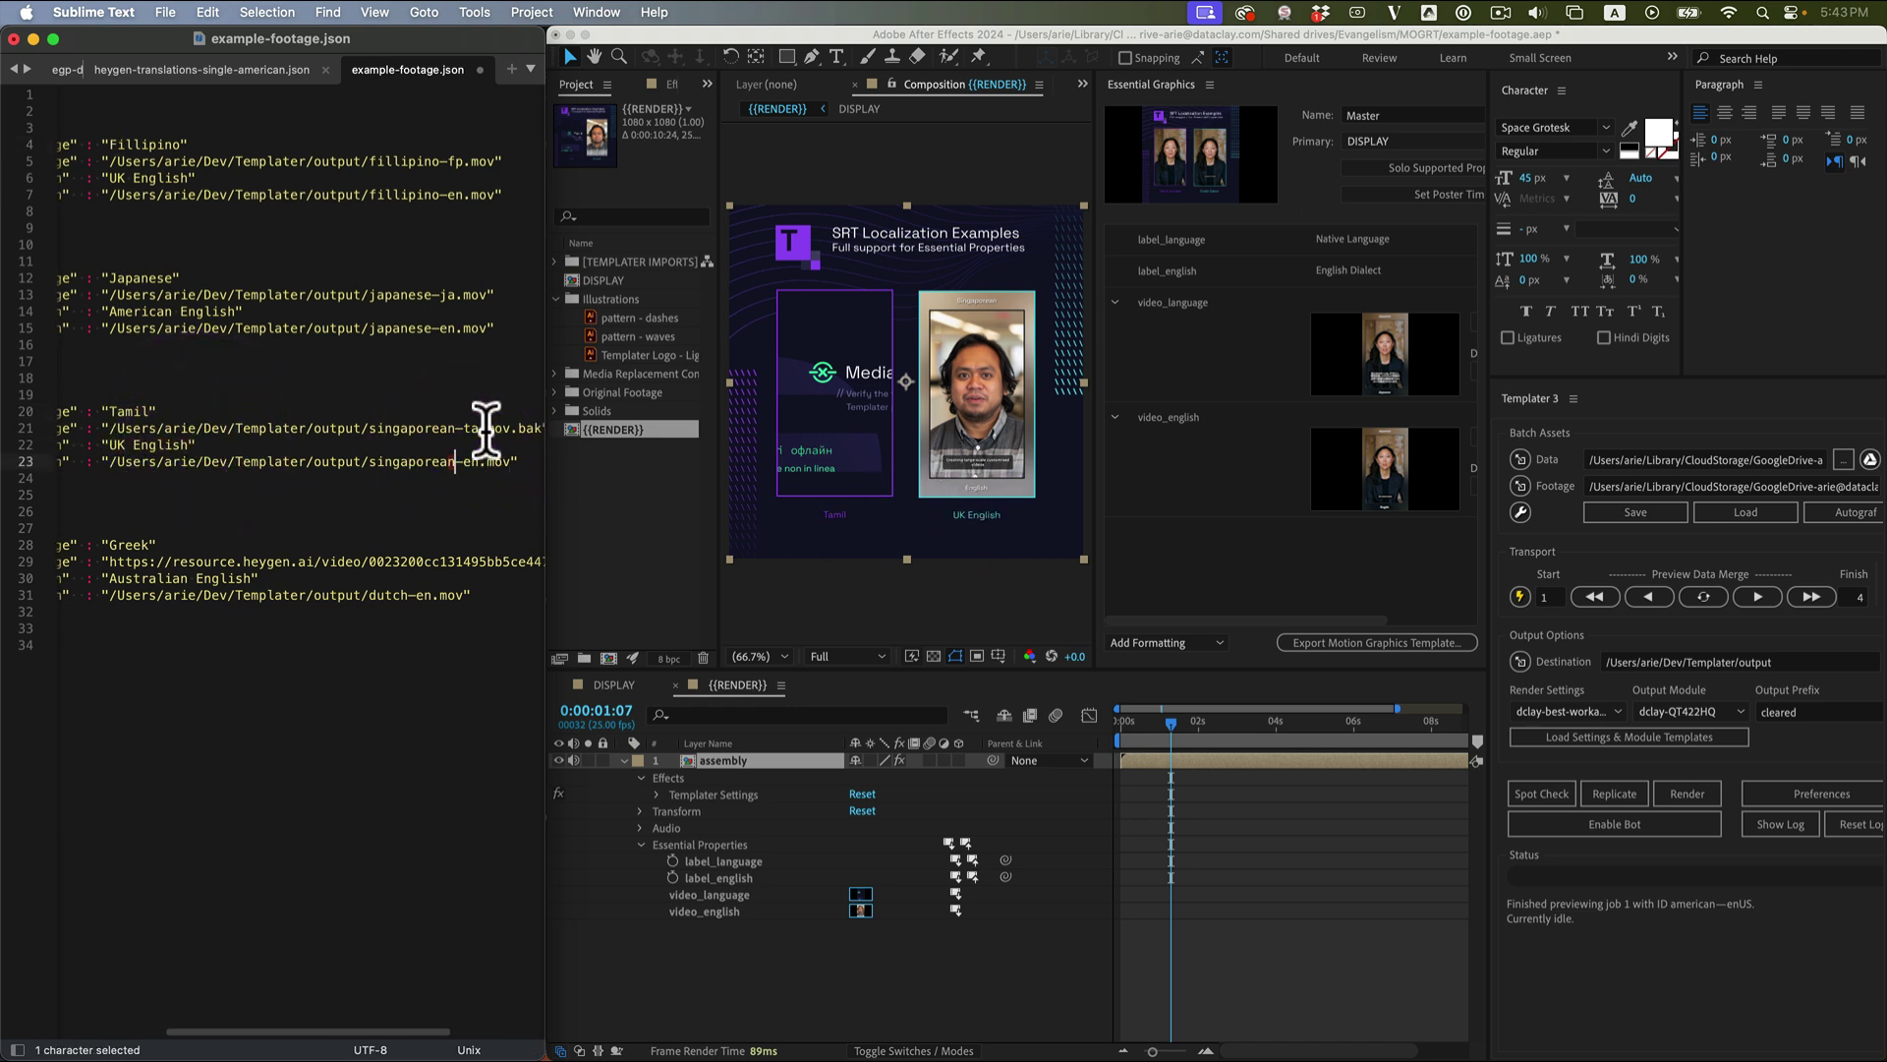
{"action": "scroll", "coordinate": [513, 428], "scroll_direction": "right", "scroll_amount": 2}
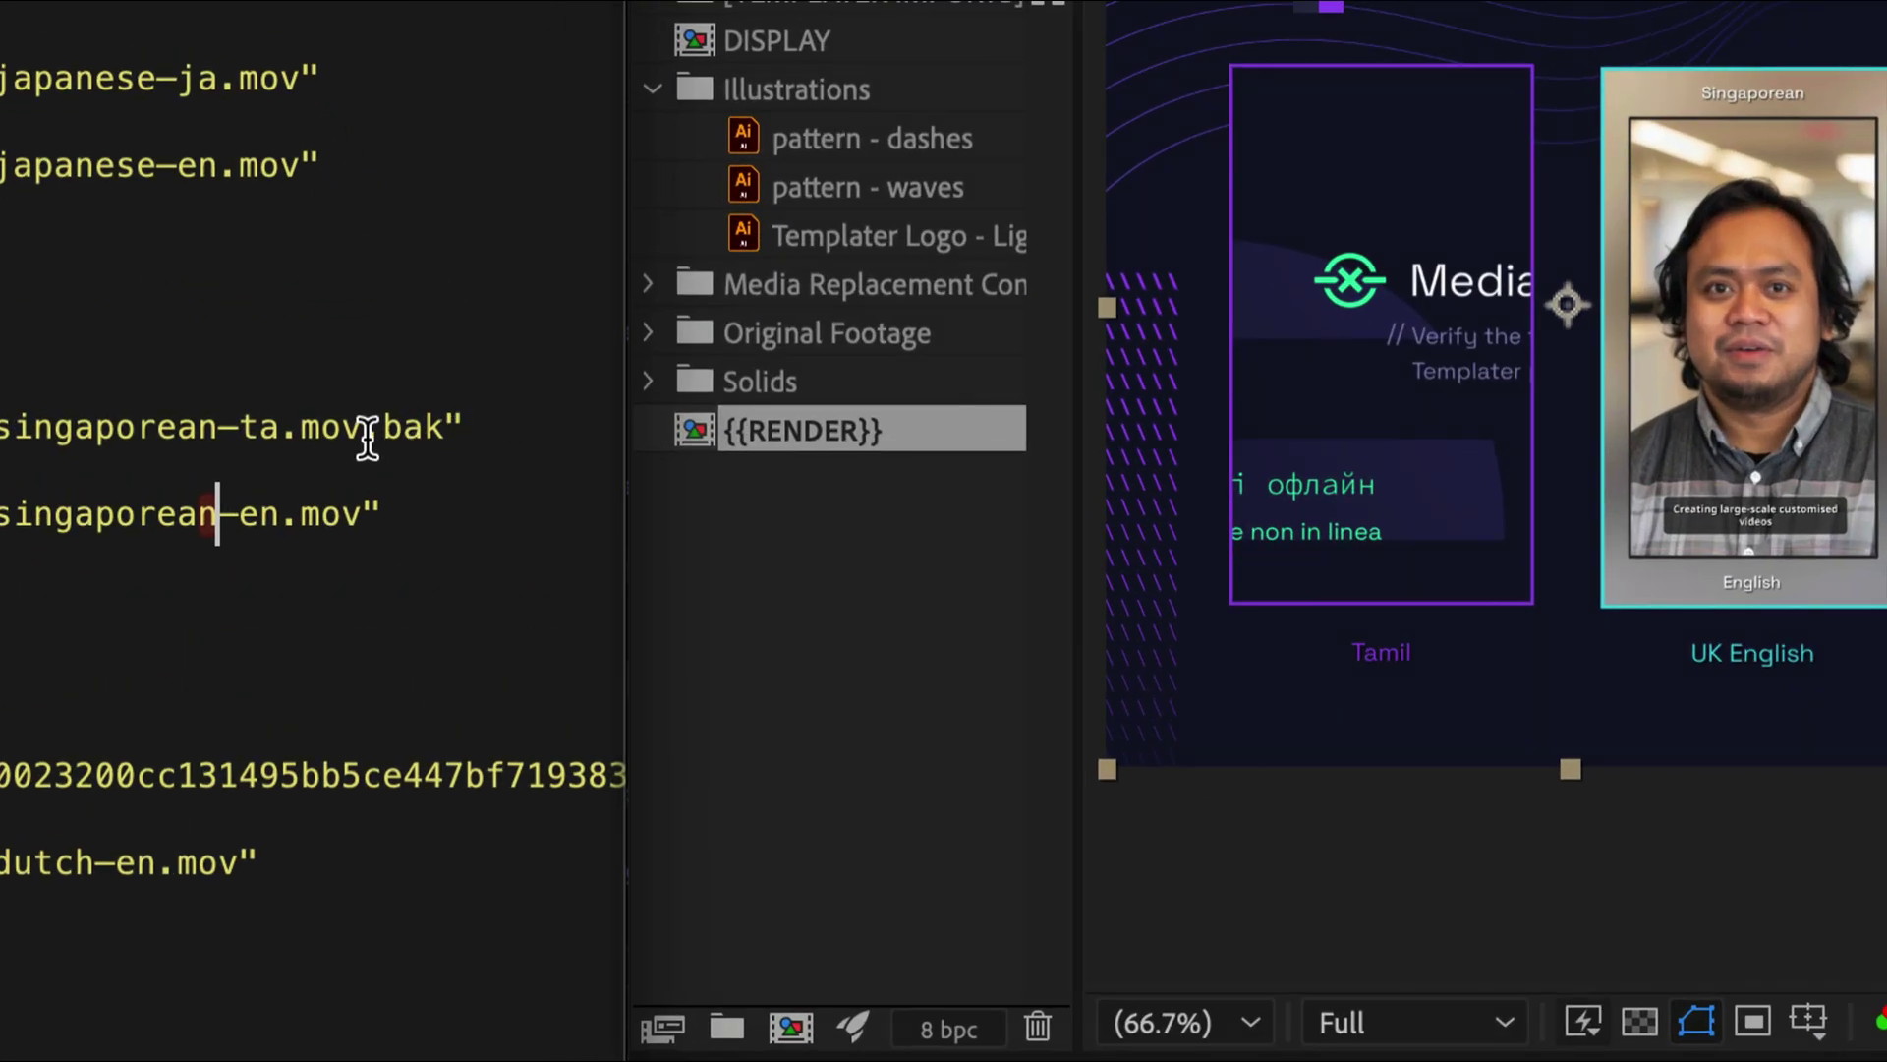
{"action": "left_click", "coordinate": [361, 428]}
{"action": "left_click_drag", "start_coordinate": [447, 427], "coordinate": [366, 433]}
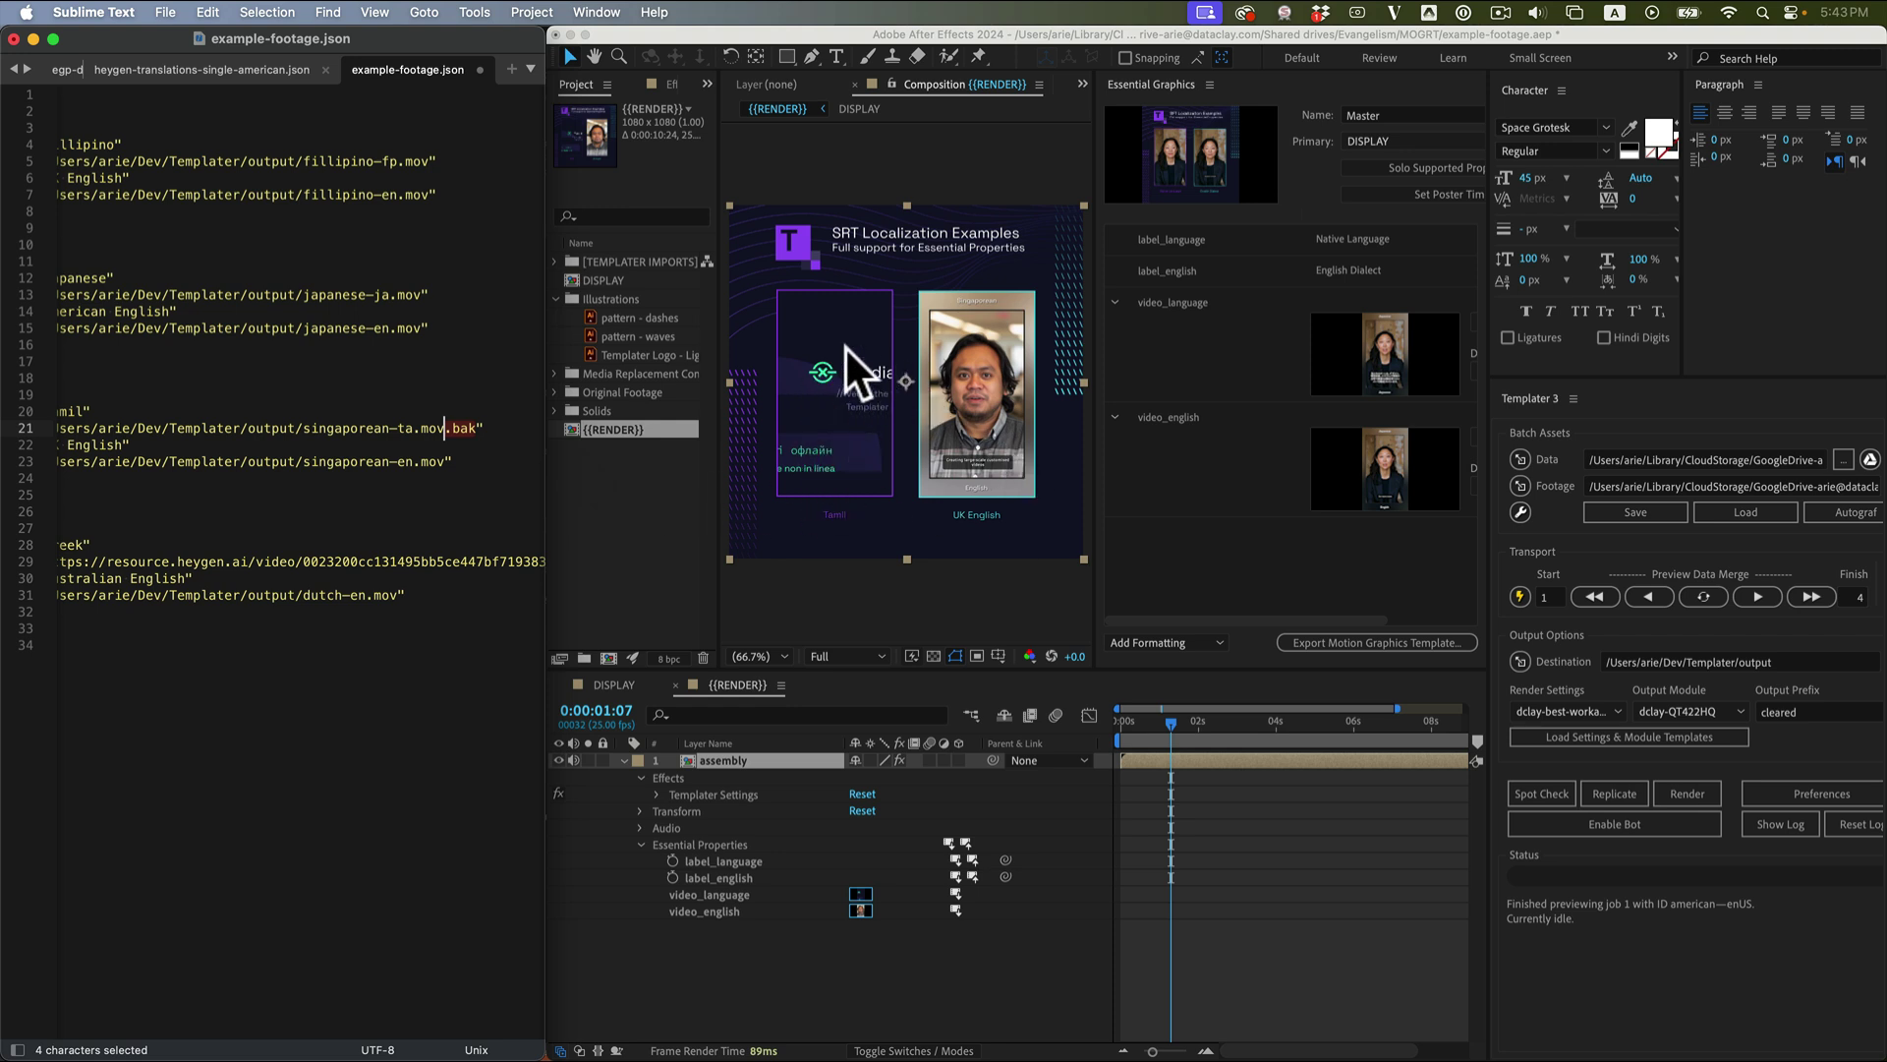
{"action": "left_click", "coordinate": [860, 613]}
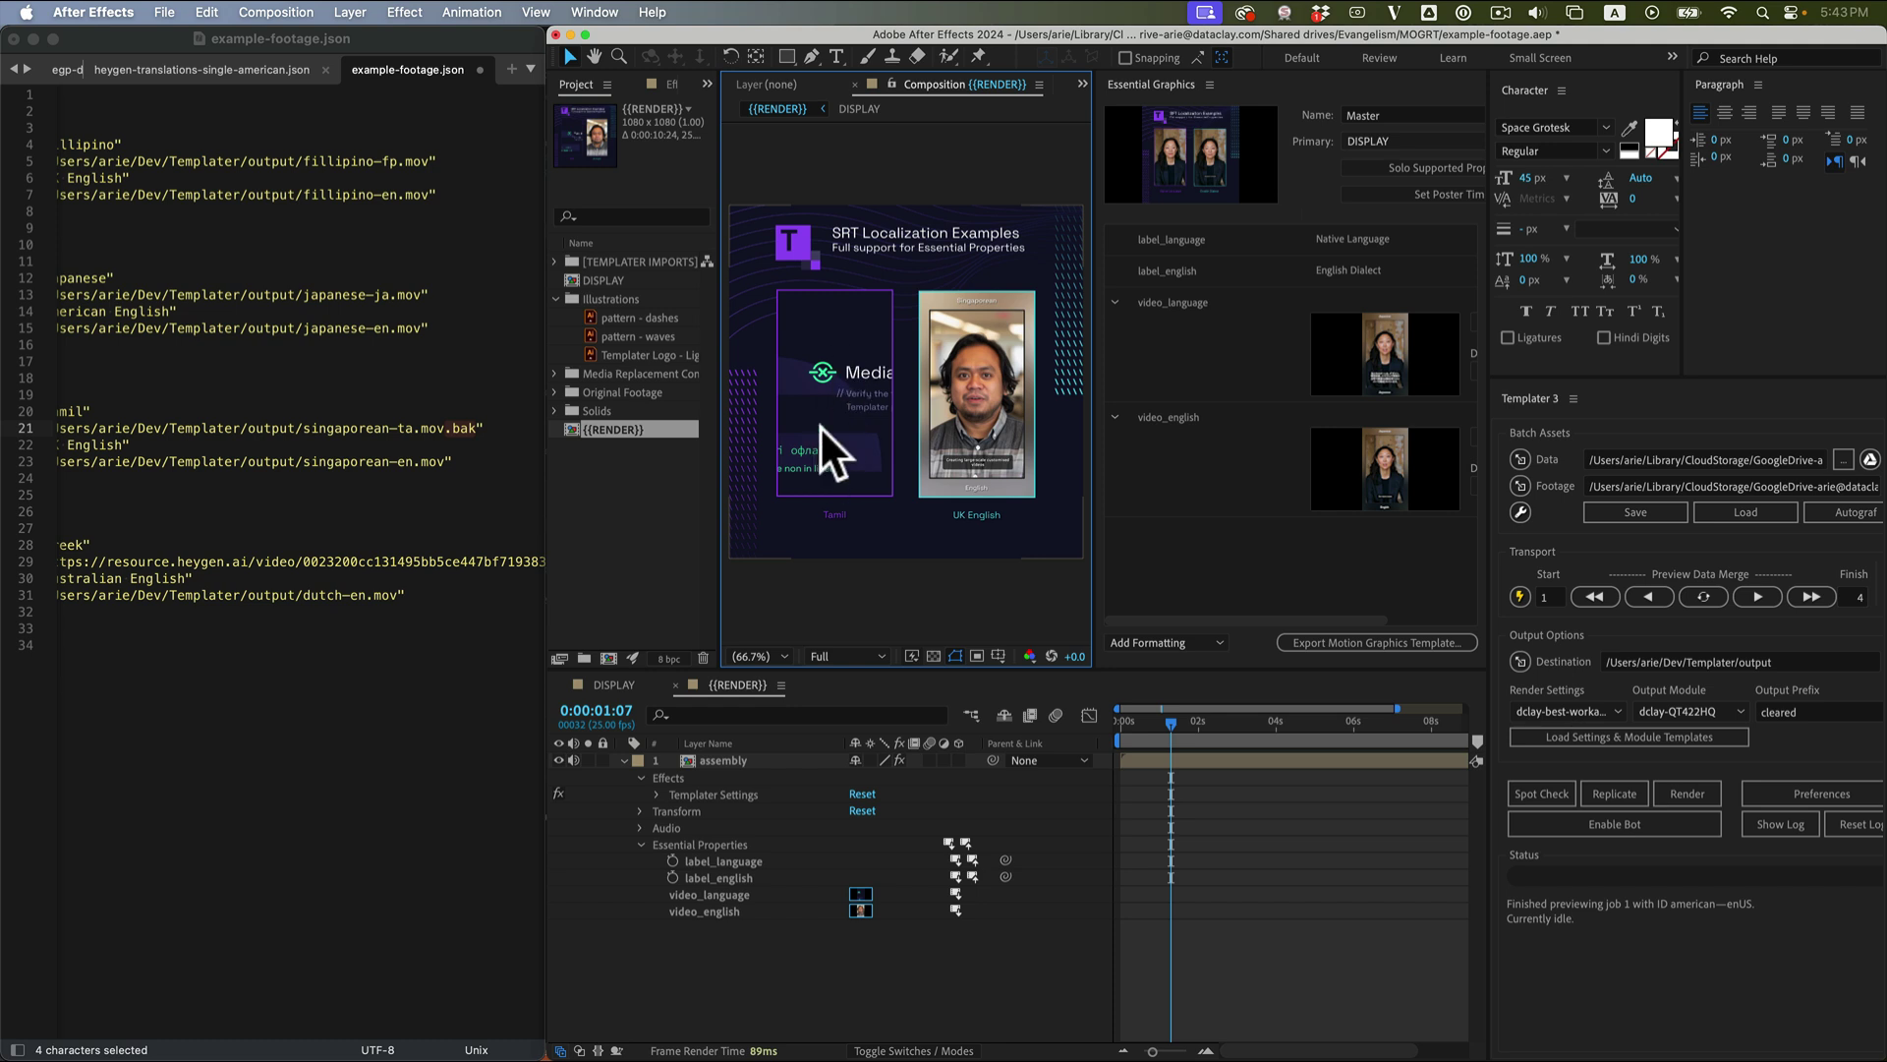
Set video_language Default Scaling to Scale to fit and refresh the preview.
{"action": "left_click", "coordinate": [837, 599]}
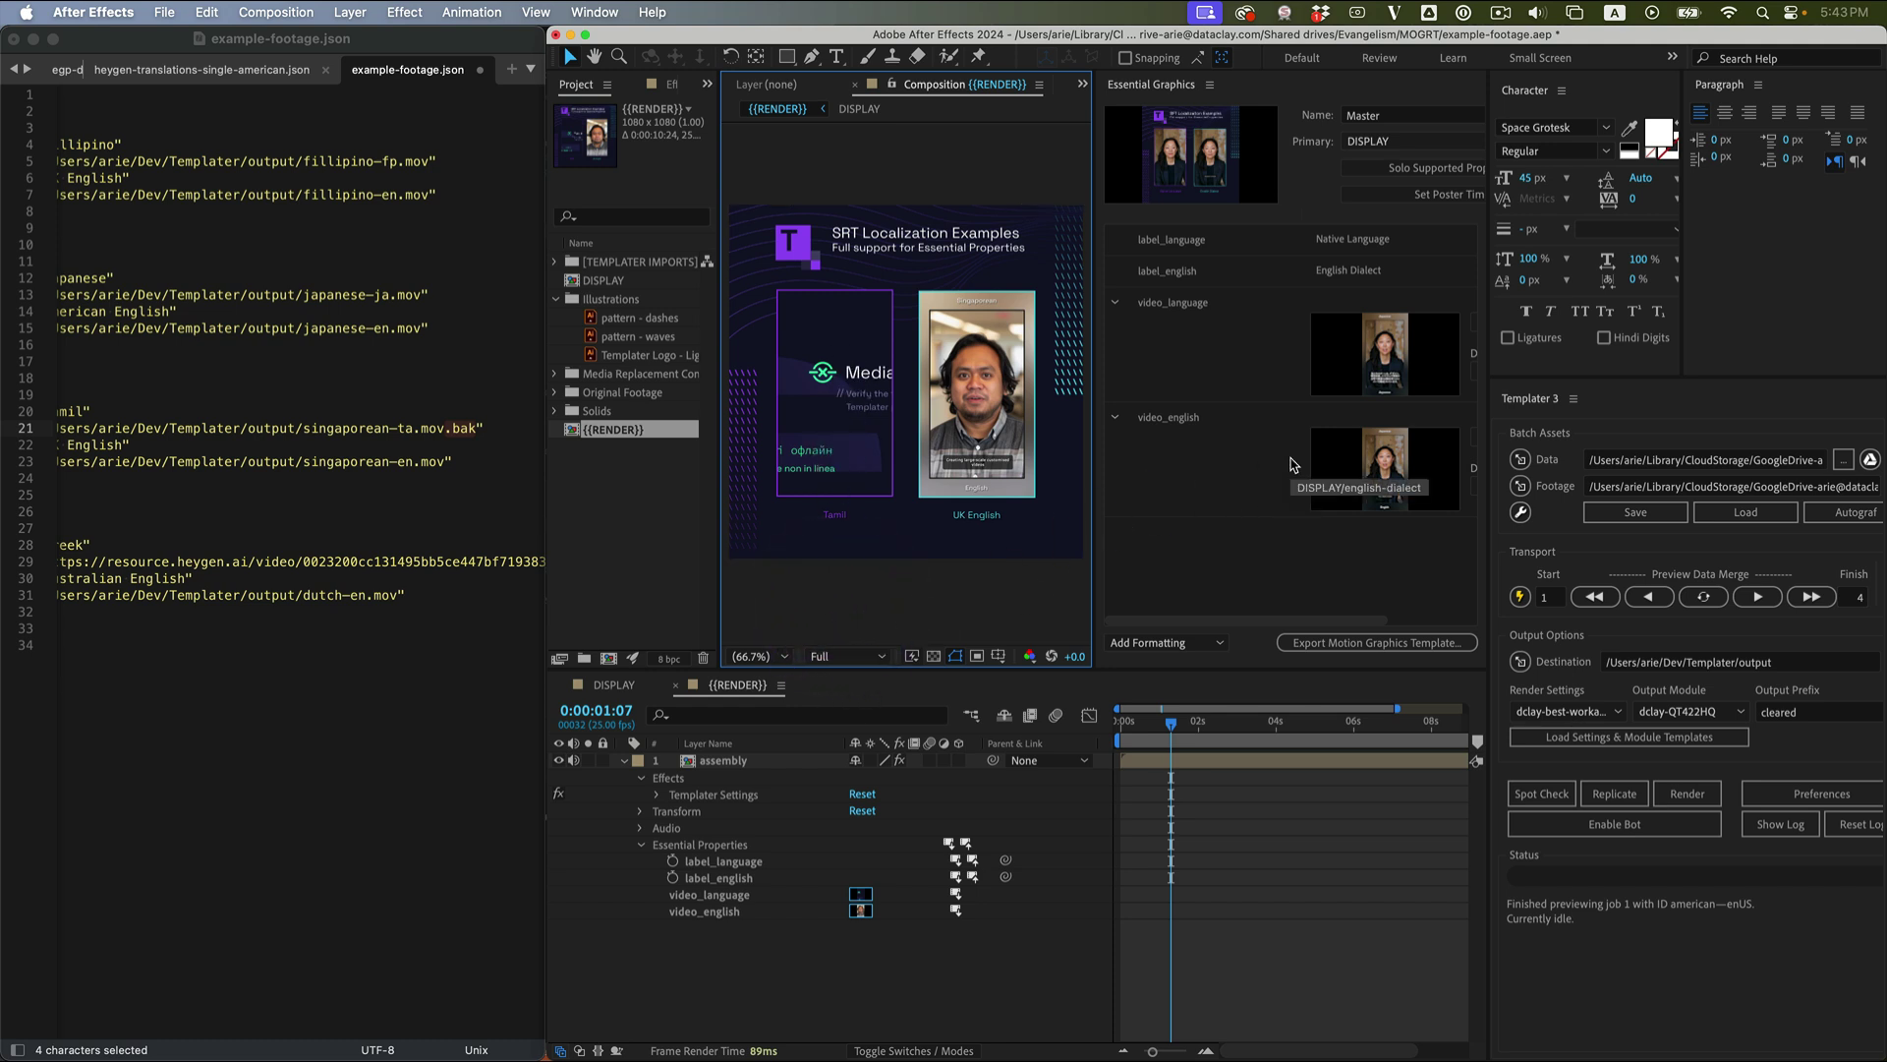
{"action": "left_click", "coordinate": [1248, 367]}
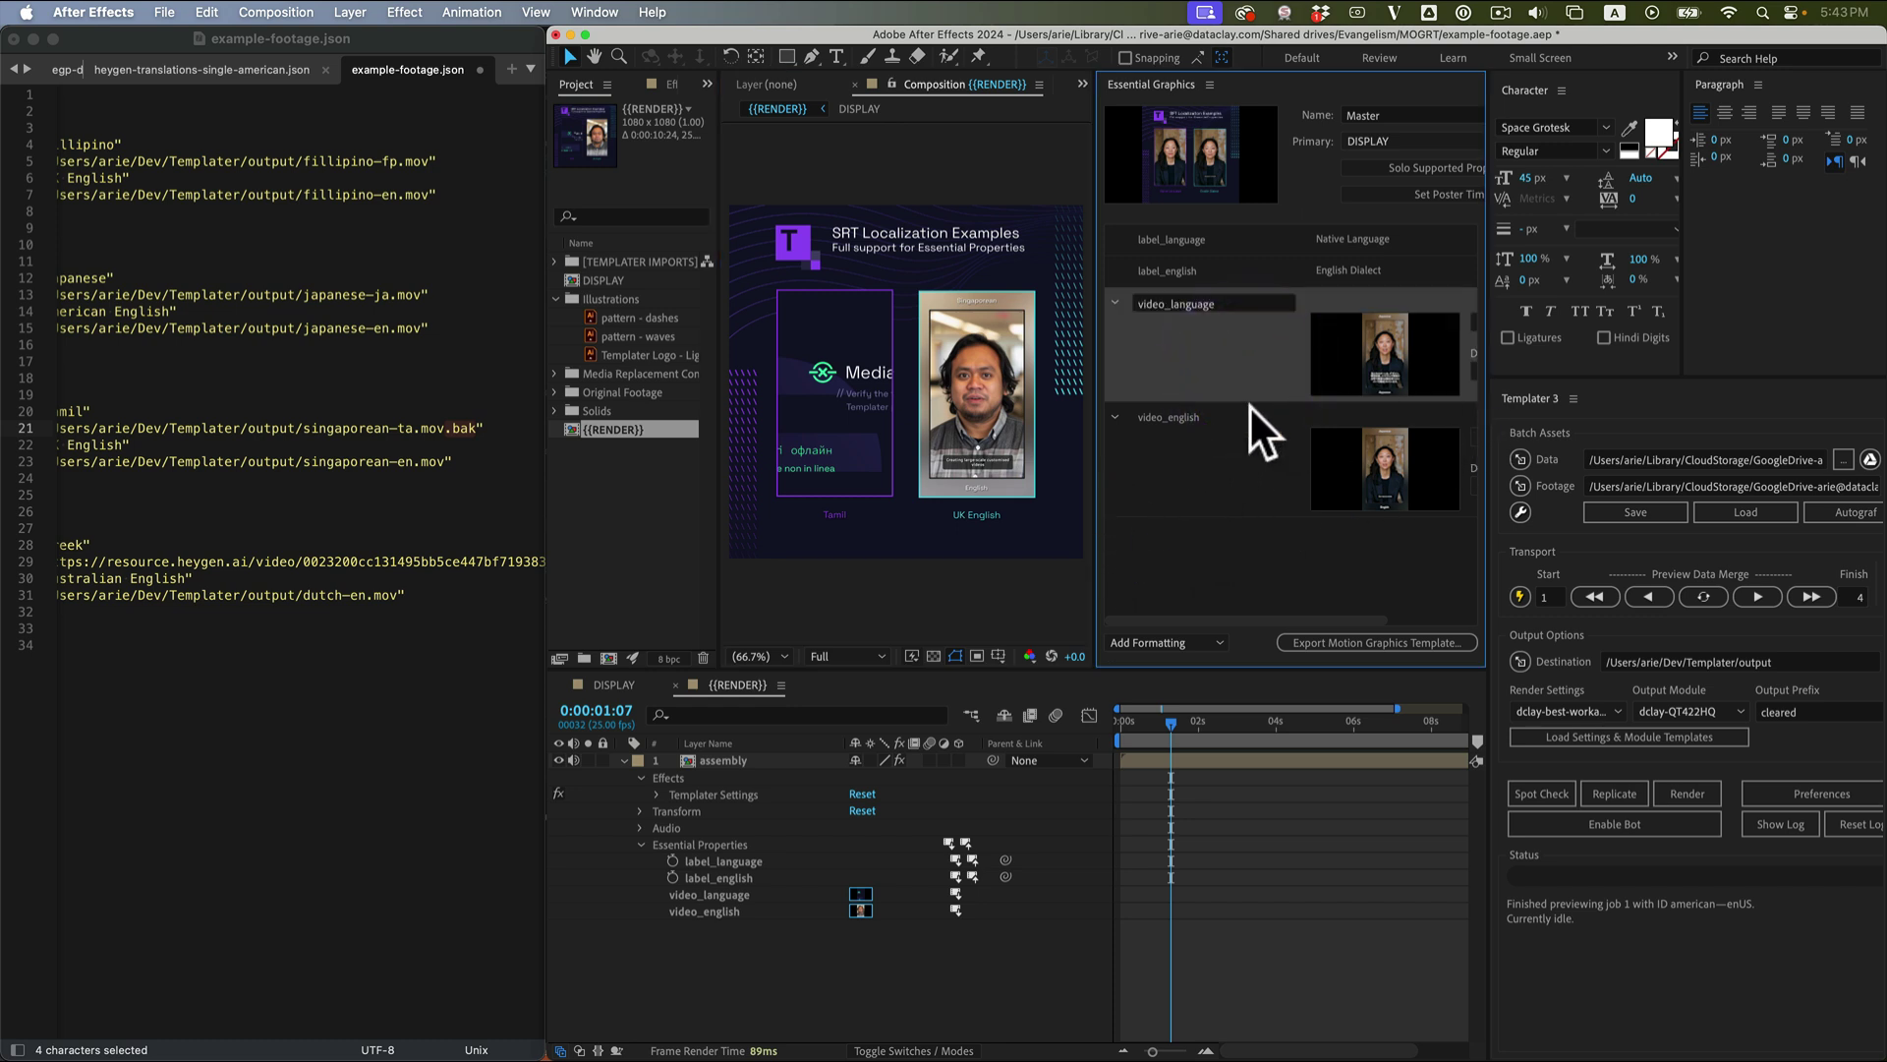
{"action": "left_click_drag", "start_coordinate": [1098, 372], "coordinate": [991, 369]}
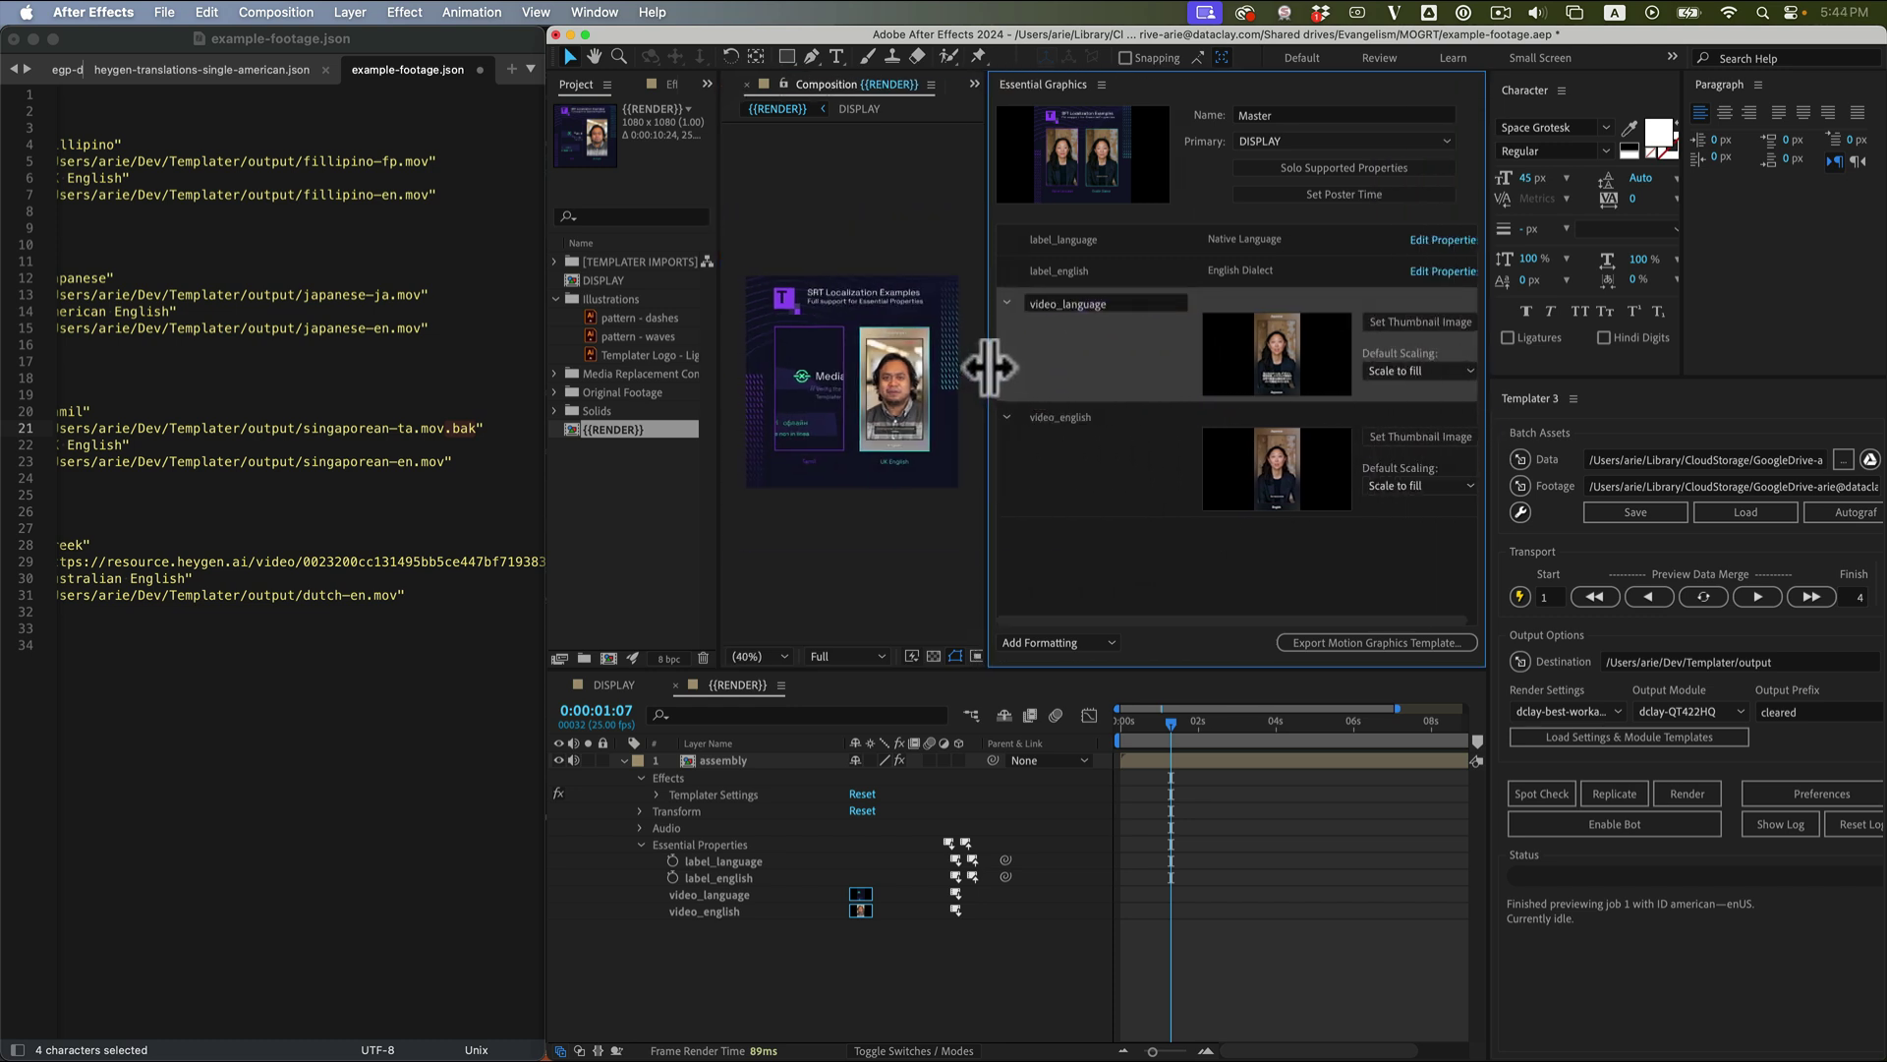
{"action": "left_click", "coordinate": [1388, 369]}
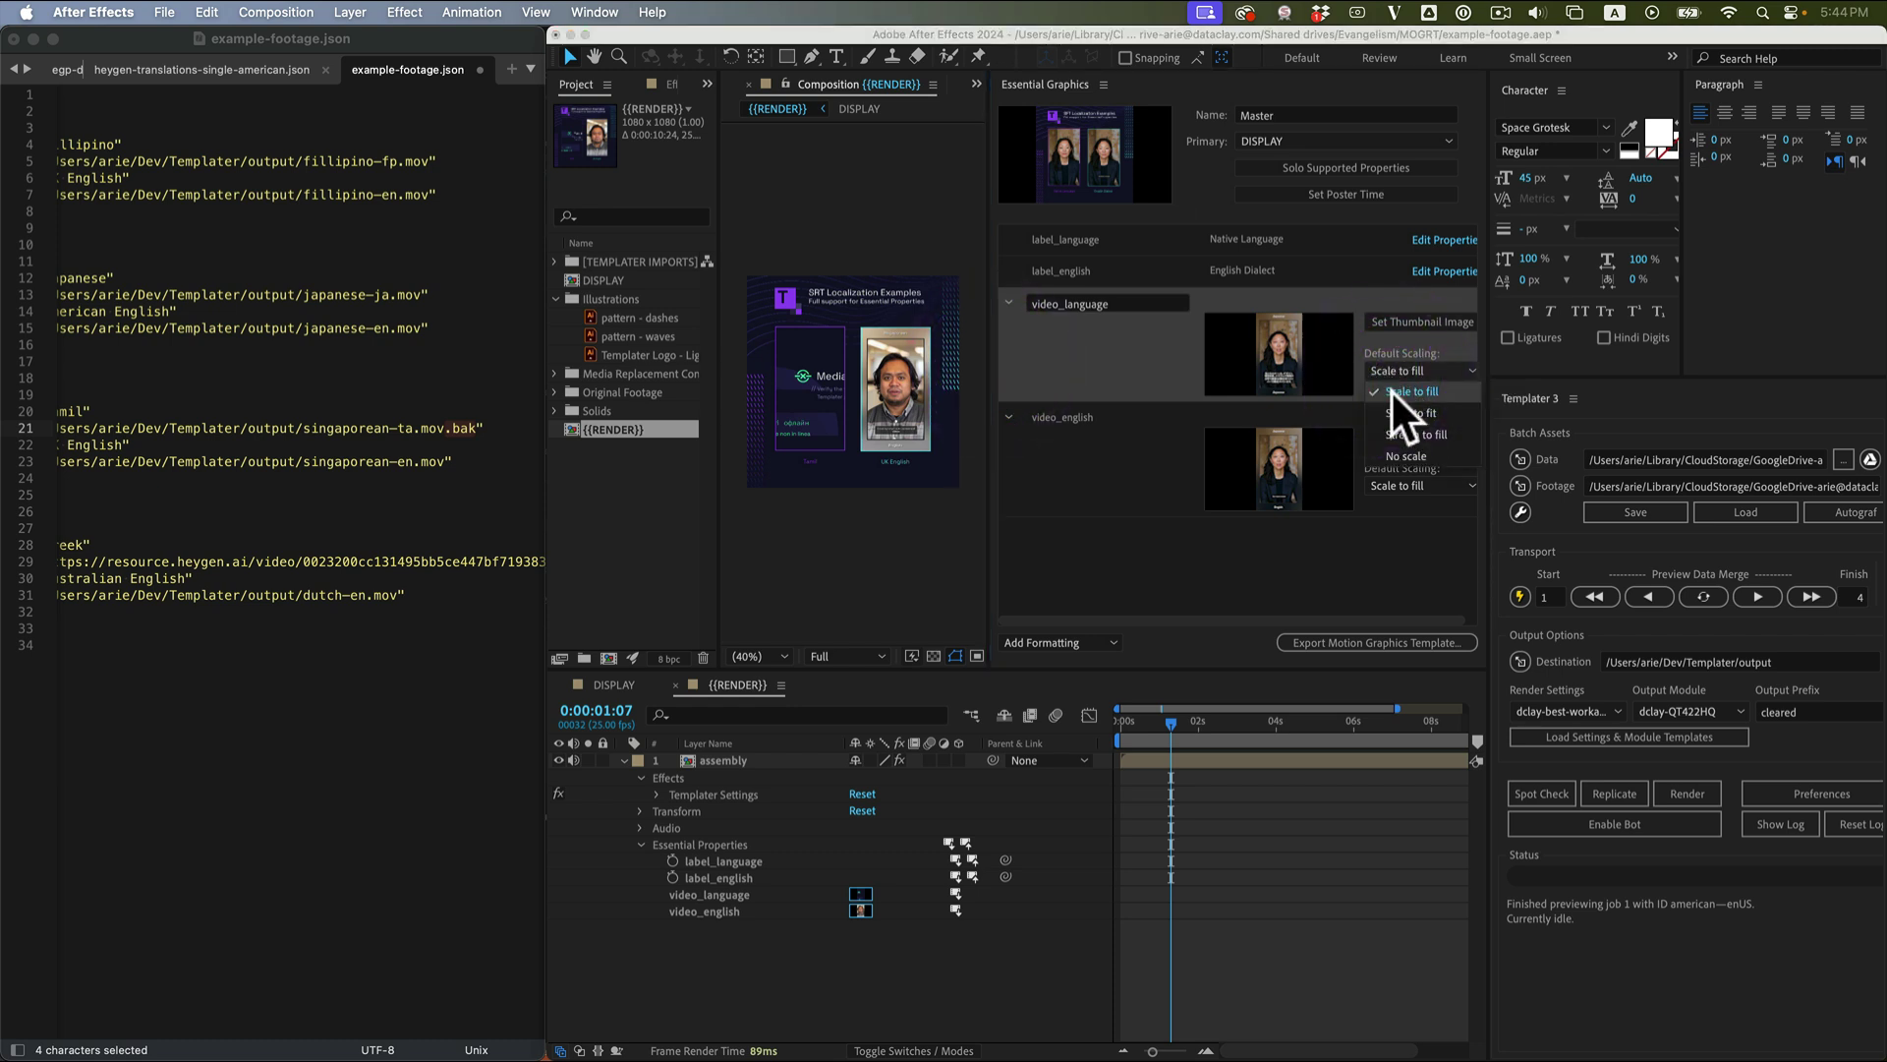
{"action": "left_click", "coordinate": [1393, 412]}
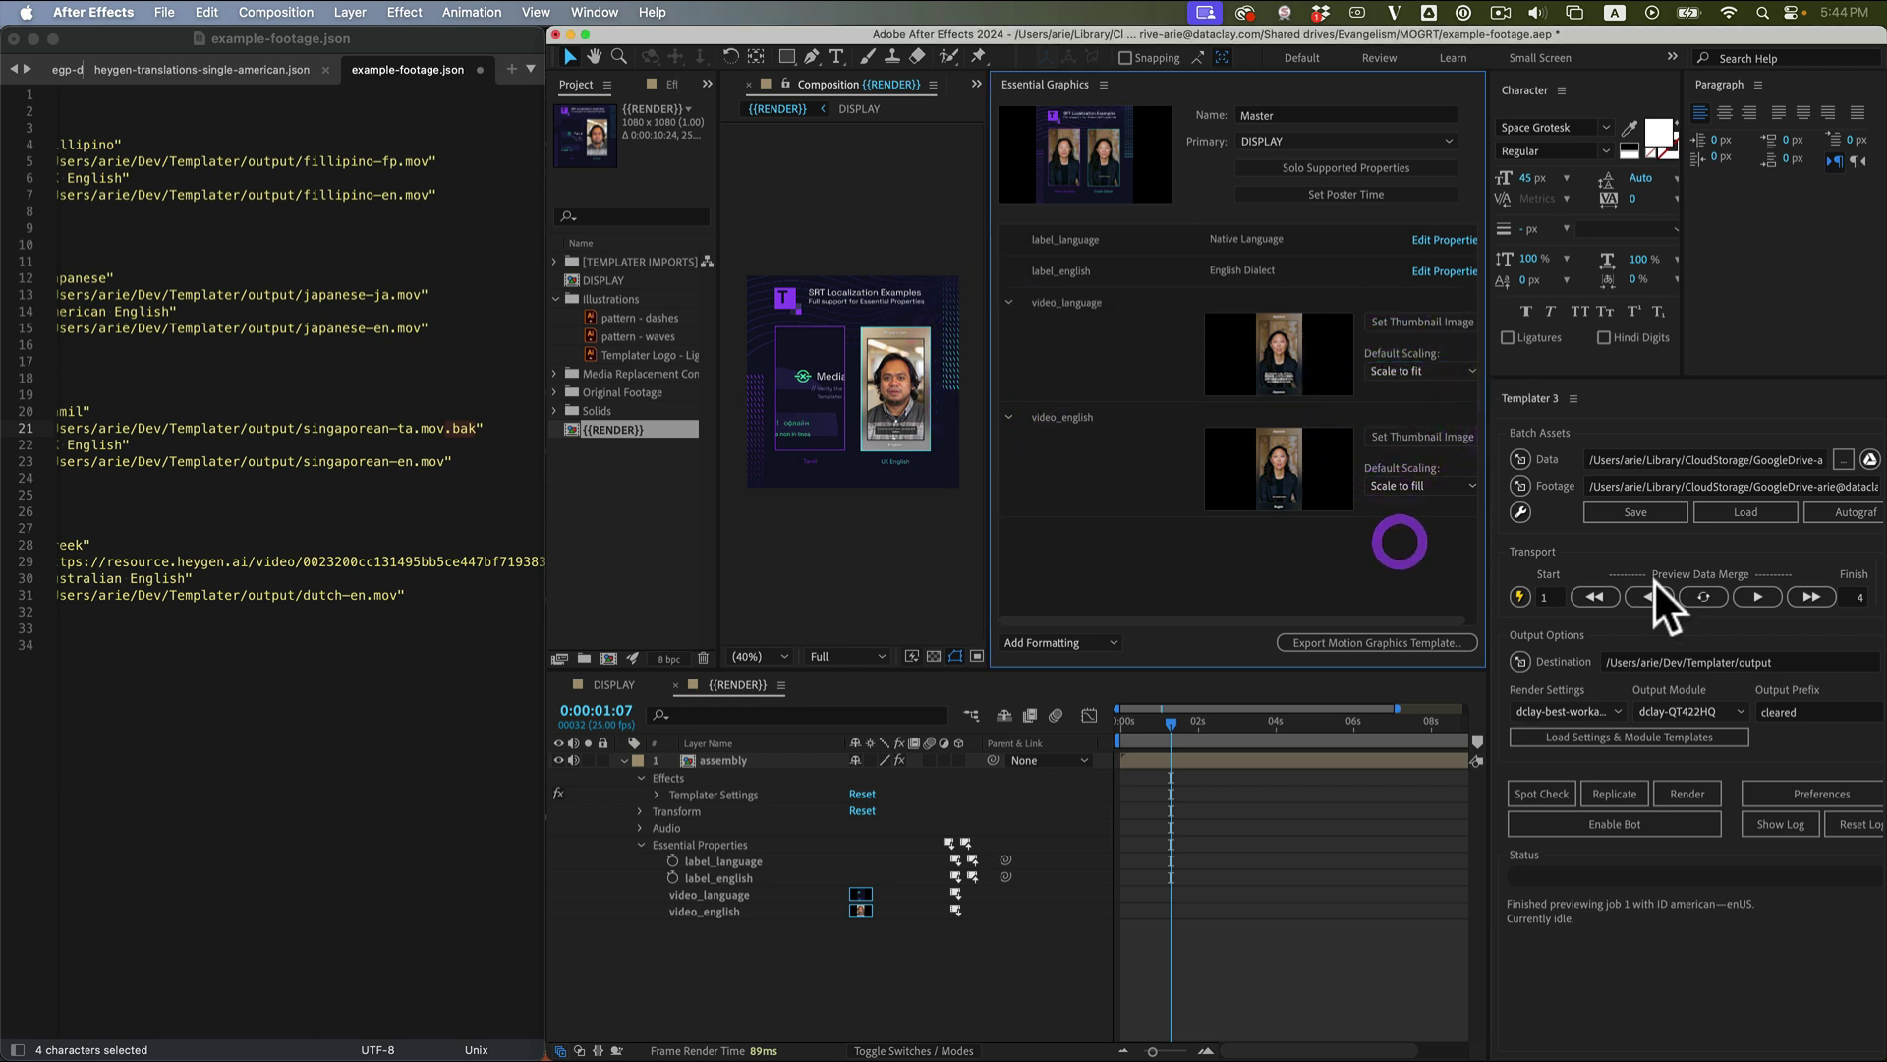
{"action": "left_click", "coordinate": [1704, 596]}
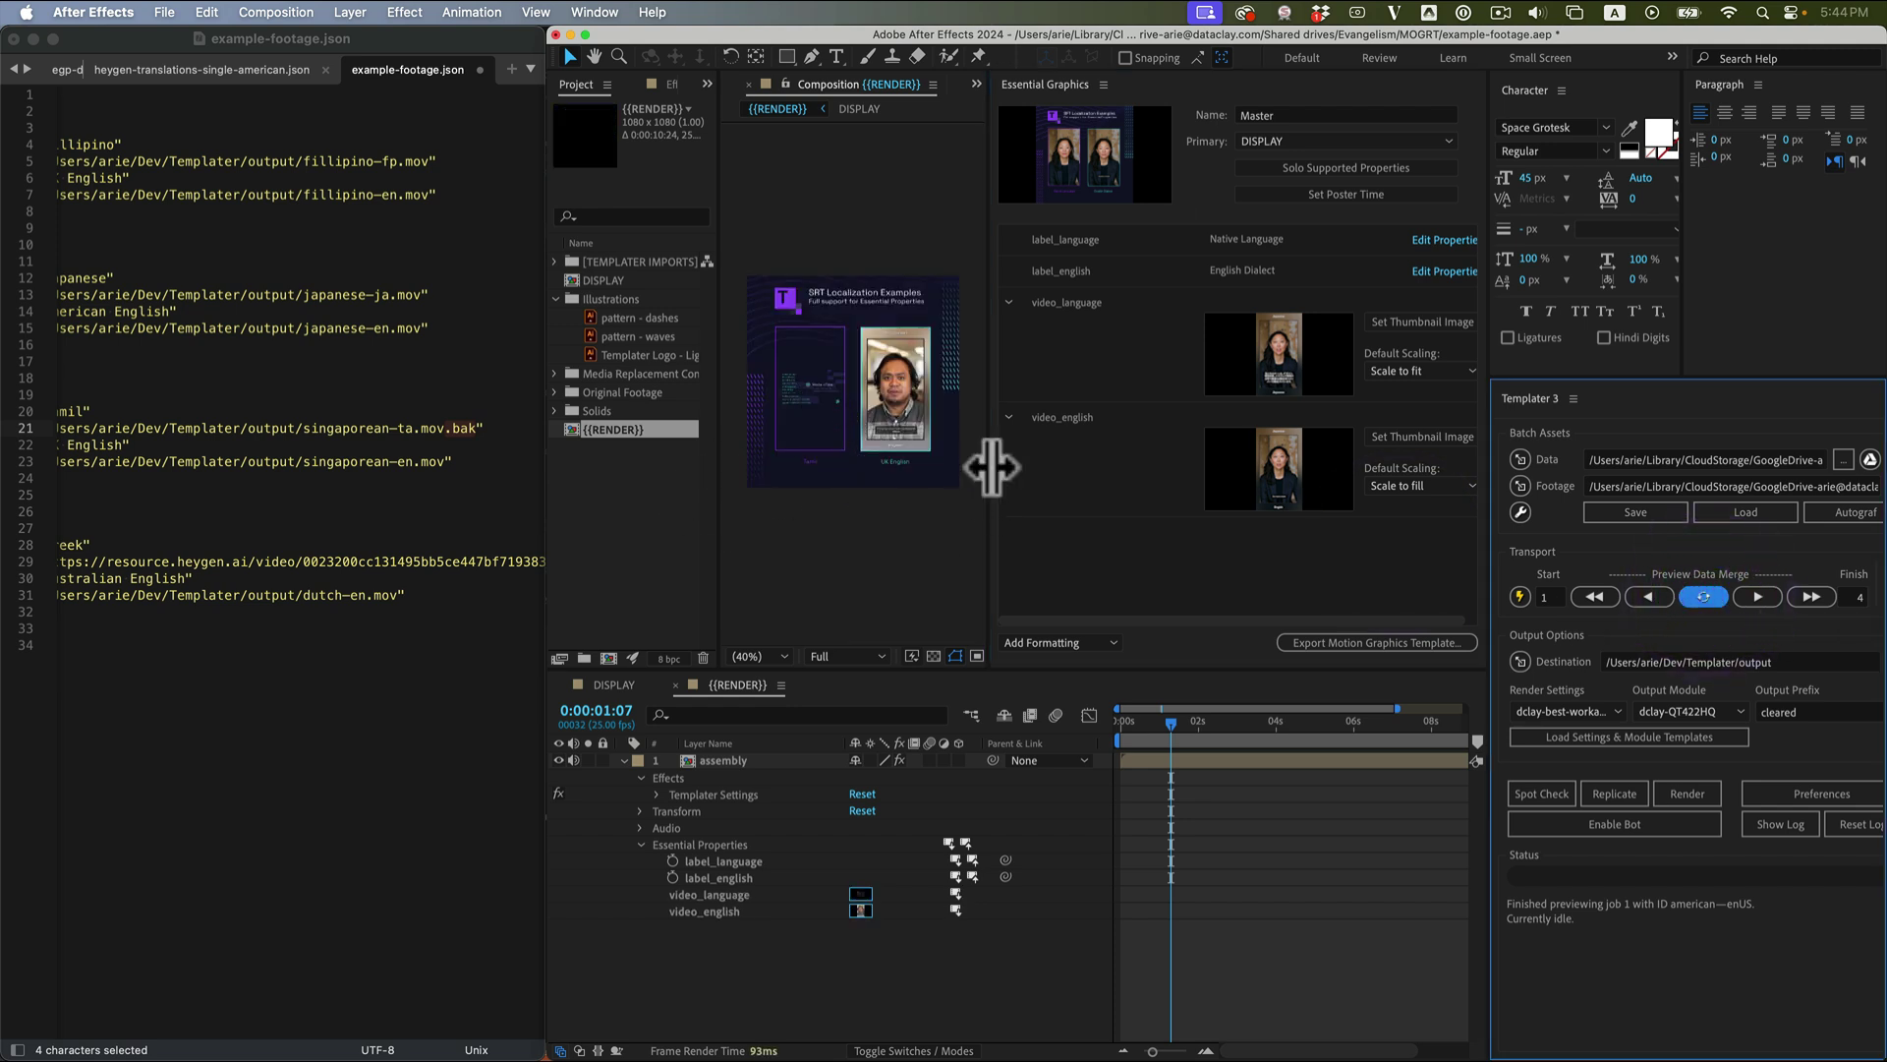
Set video_english Default Scaling to Stretch to fill and refresh the preview.
{"action": "left_click_drag", "start_coordinate": [991, 468], "coordinate": [1209, 447]}
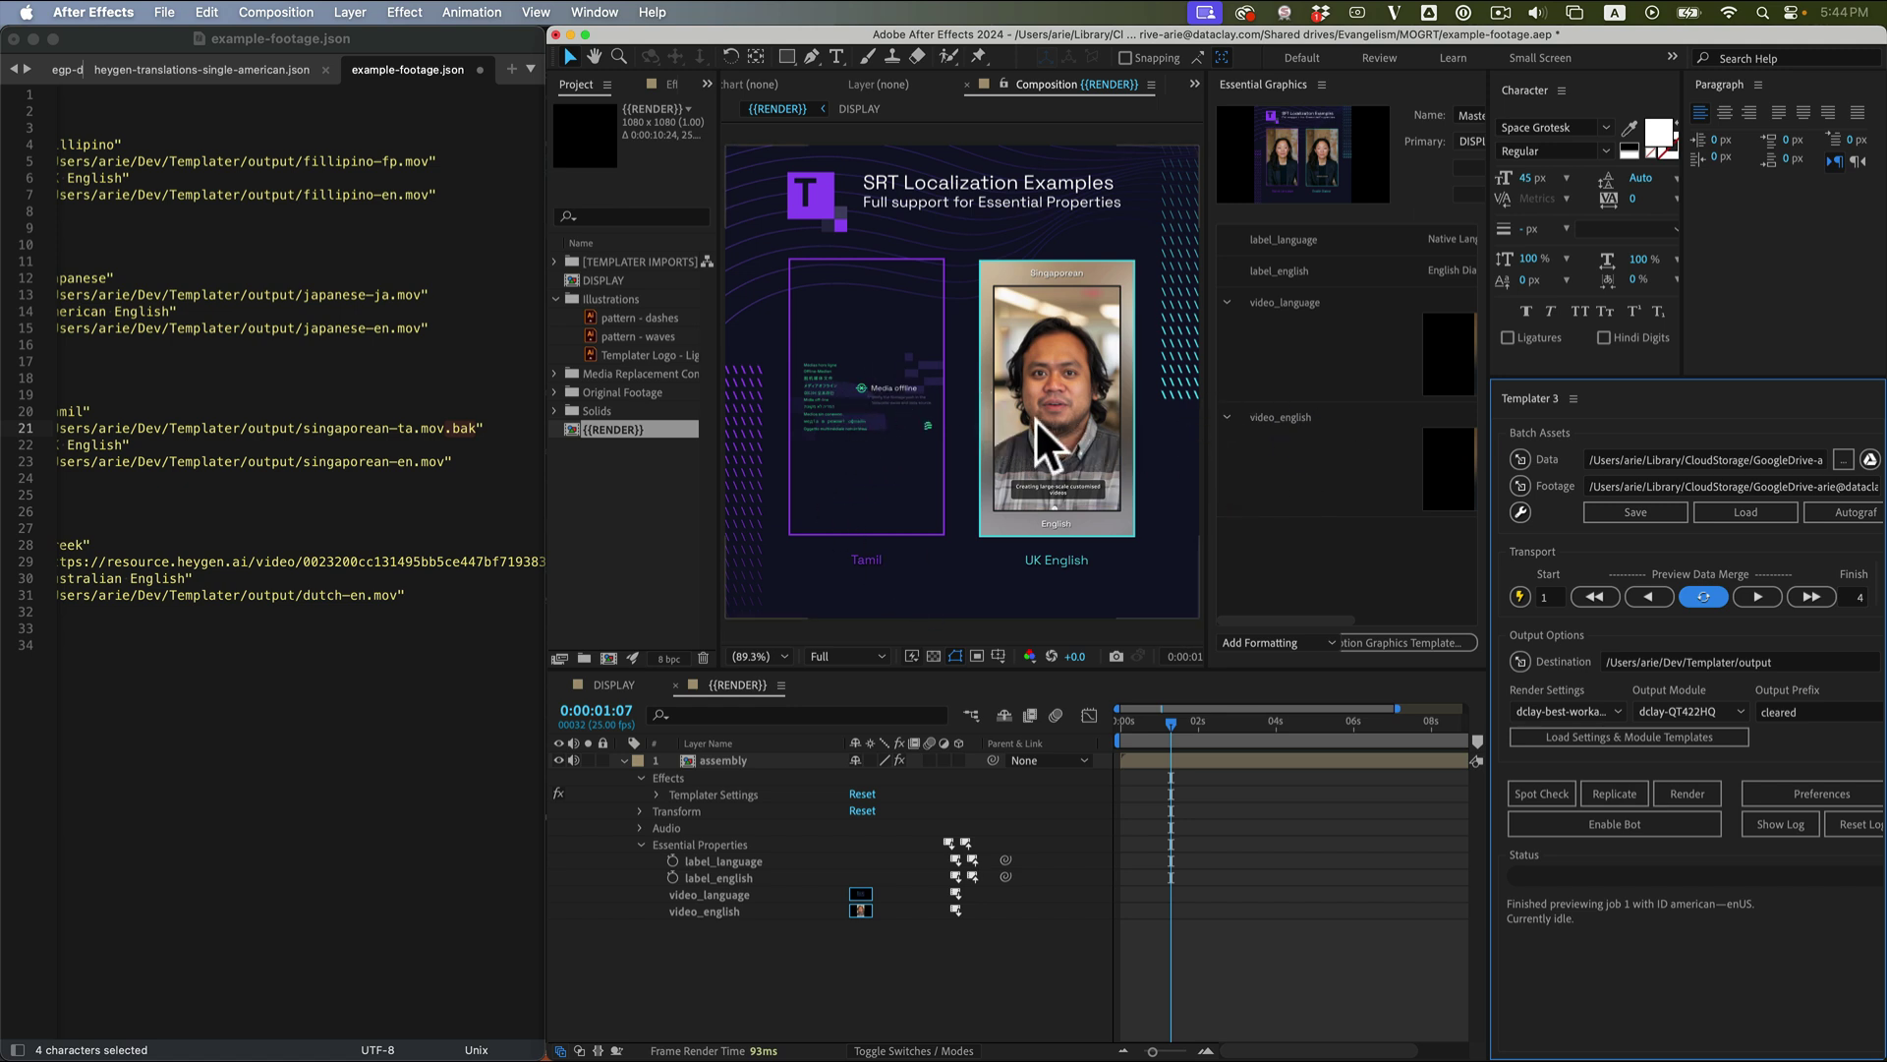
{"action": "left_click_drag", "start_coordinate": [1209, 384], "coordinate": [1025, 378]}
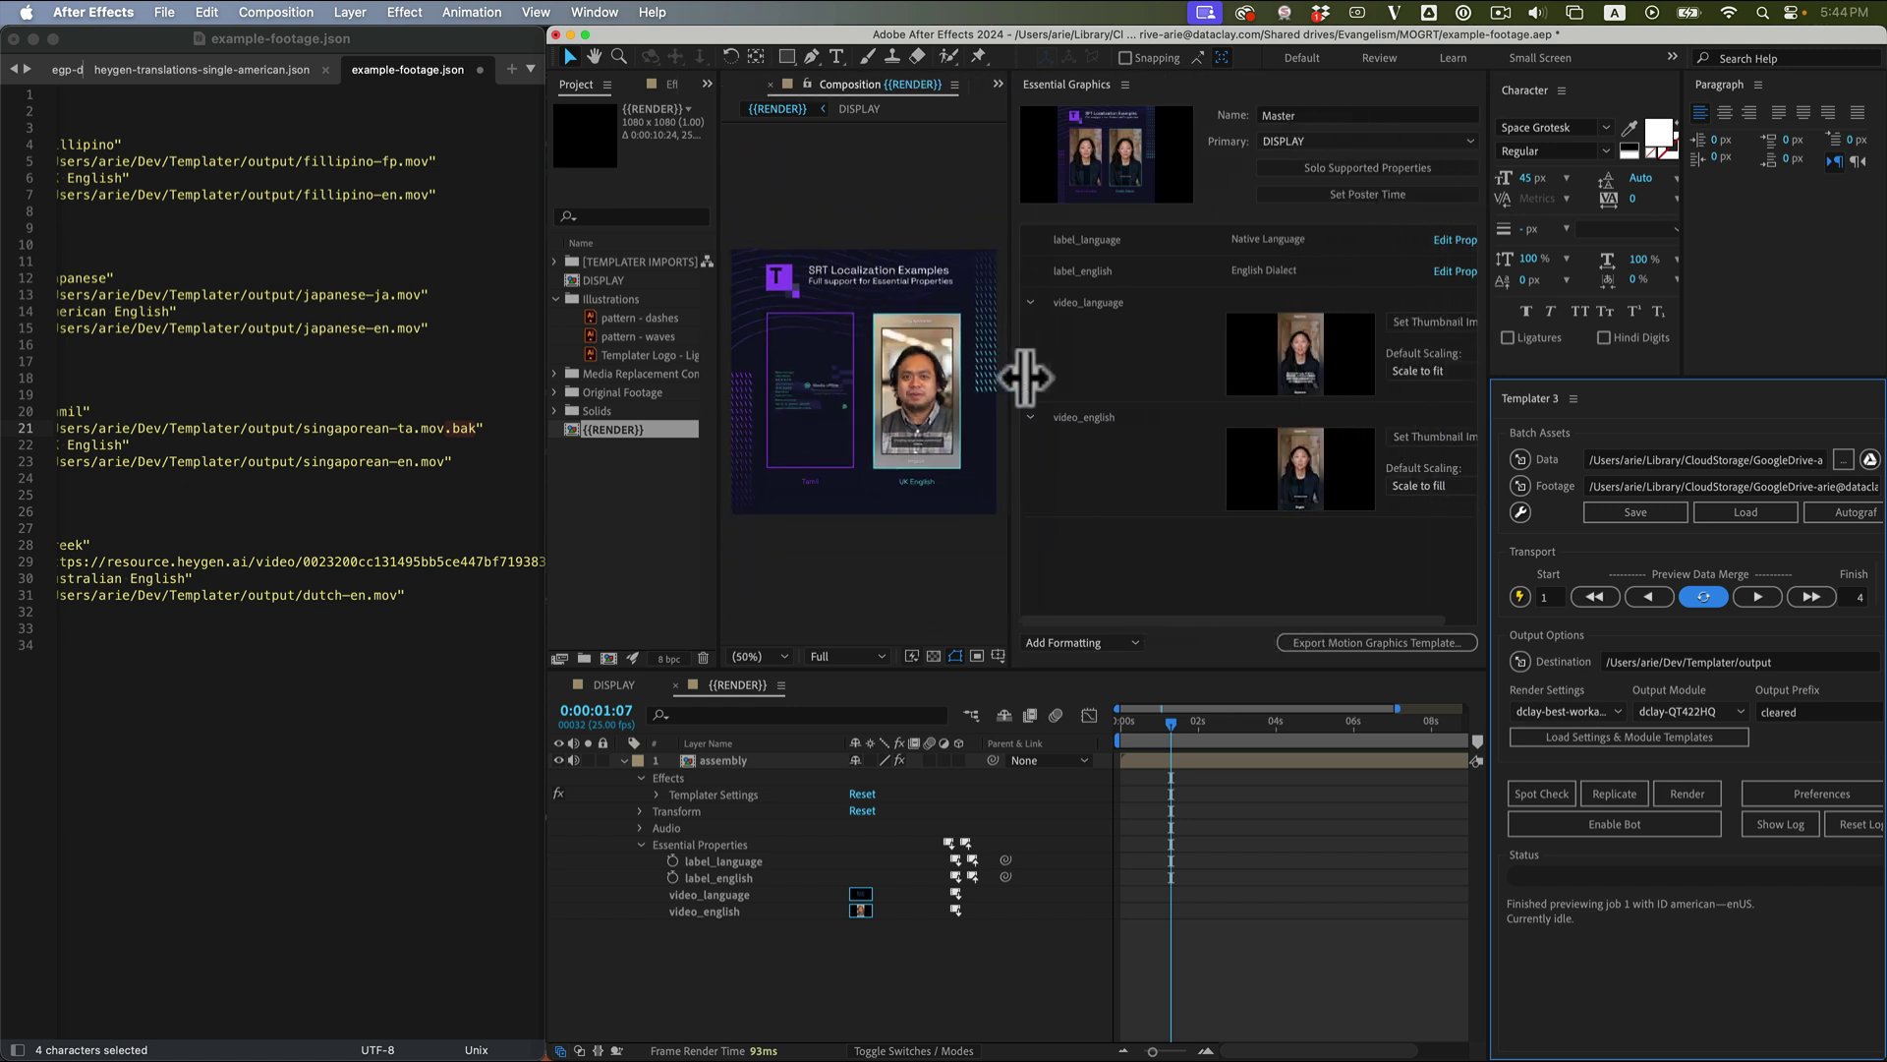
{"action": "left_click", "coordinate": [1411, 483]}
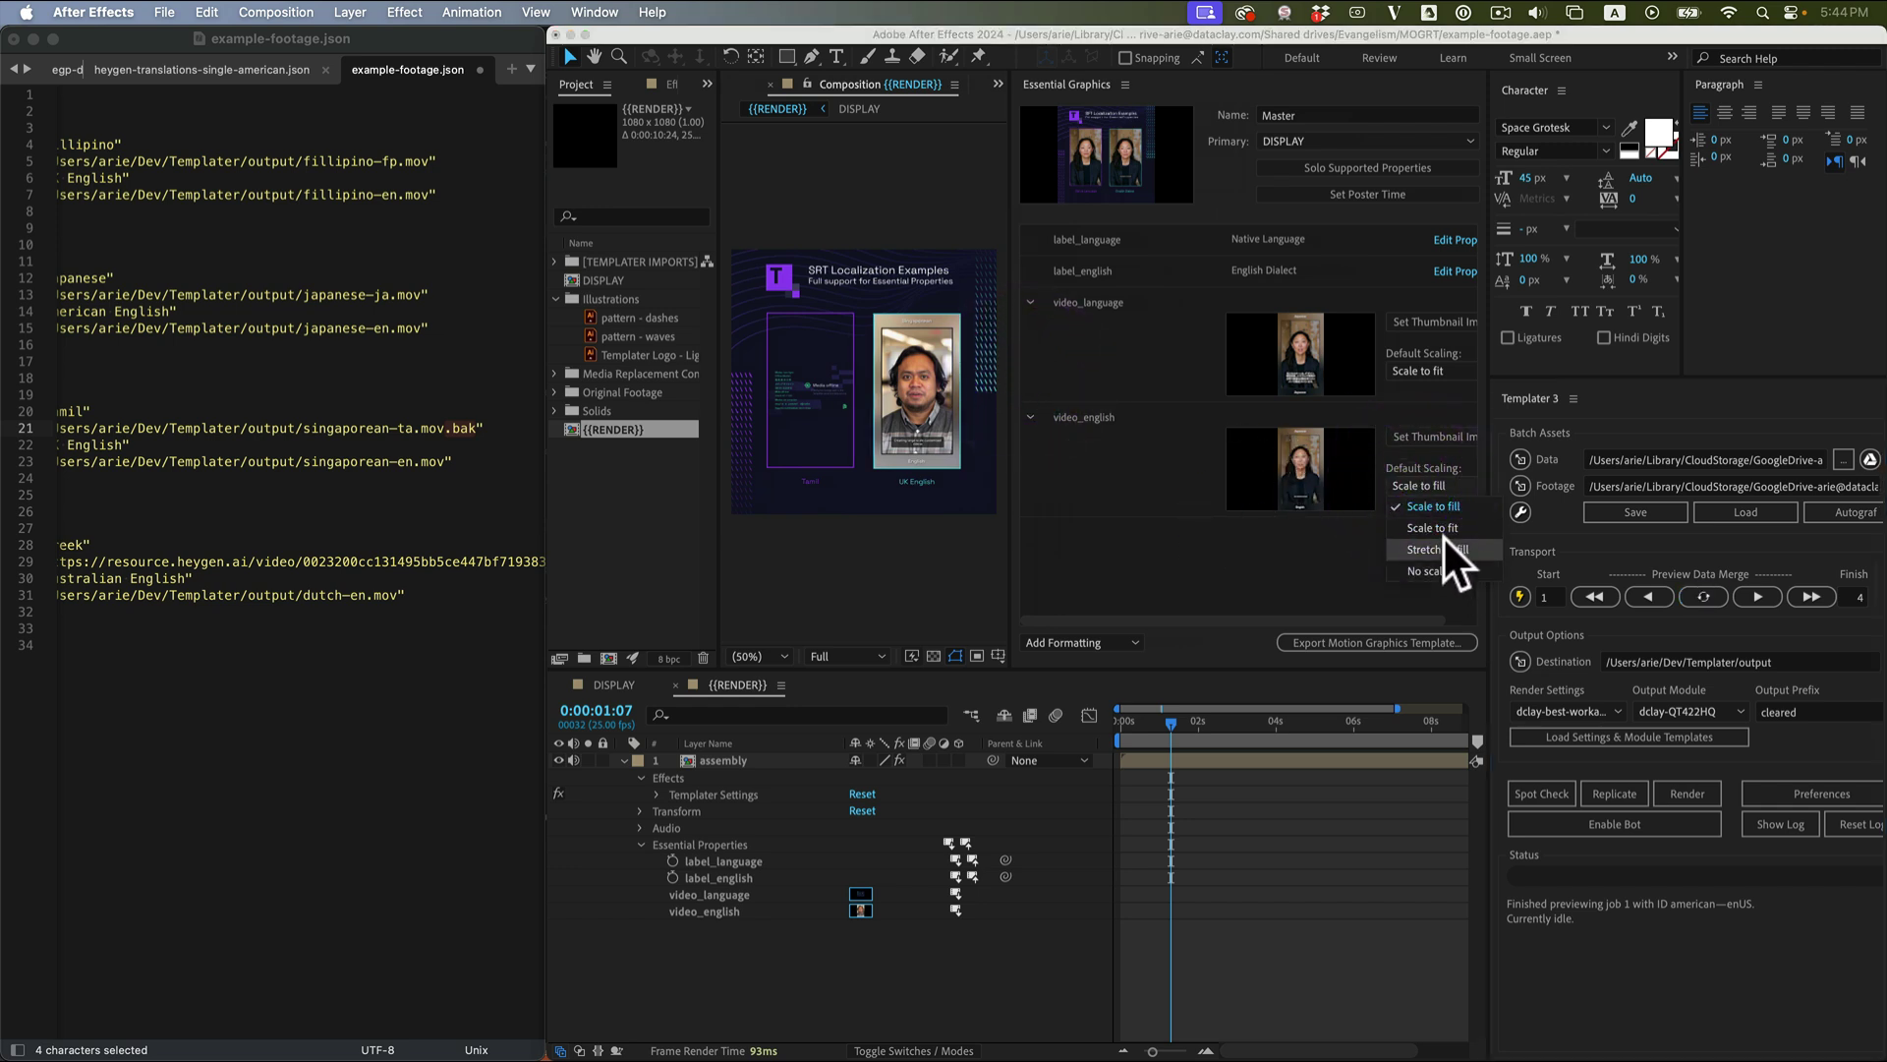
{"action": "left_click", "coordinate": [1437, 527]}
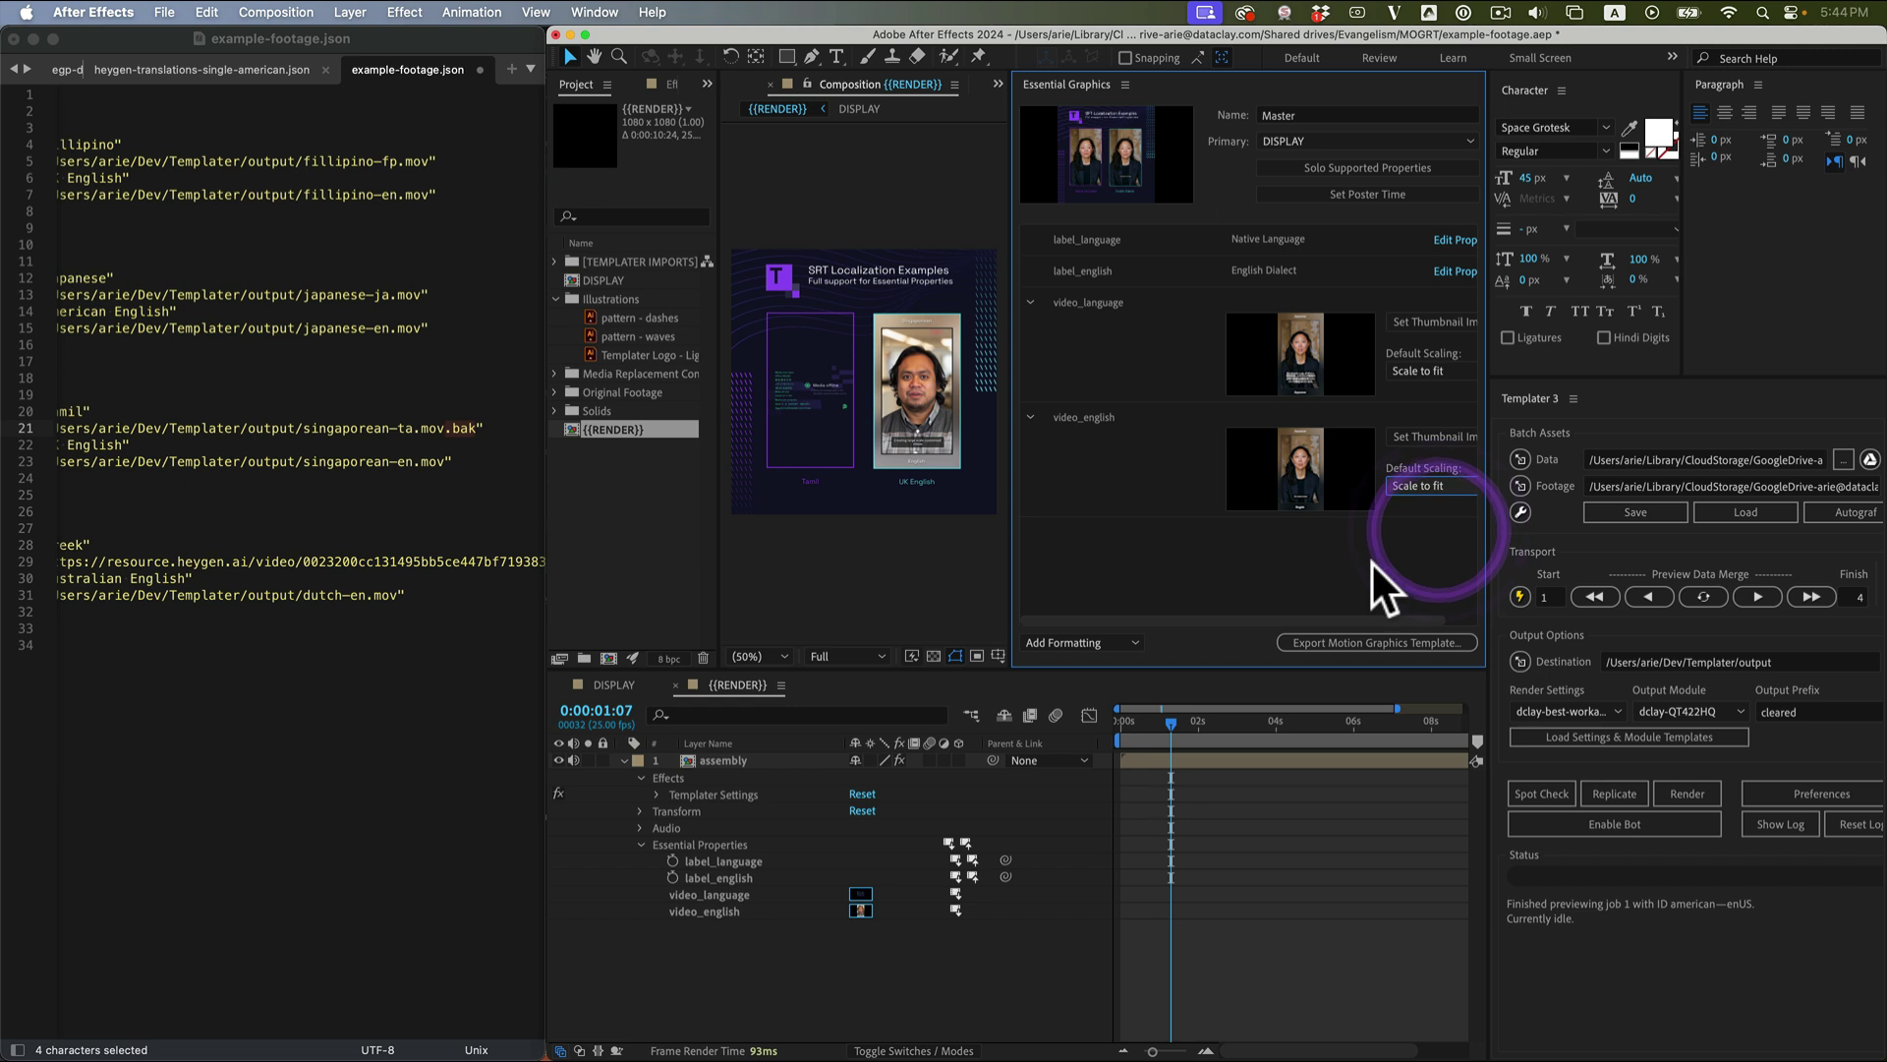
{"action": "left_click", "coordinate": [1431, 483]}
{"action": "left_click", "coordinate": [1432, 547]}
{"action": "left_click", "coordinate": [1376, 554]}
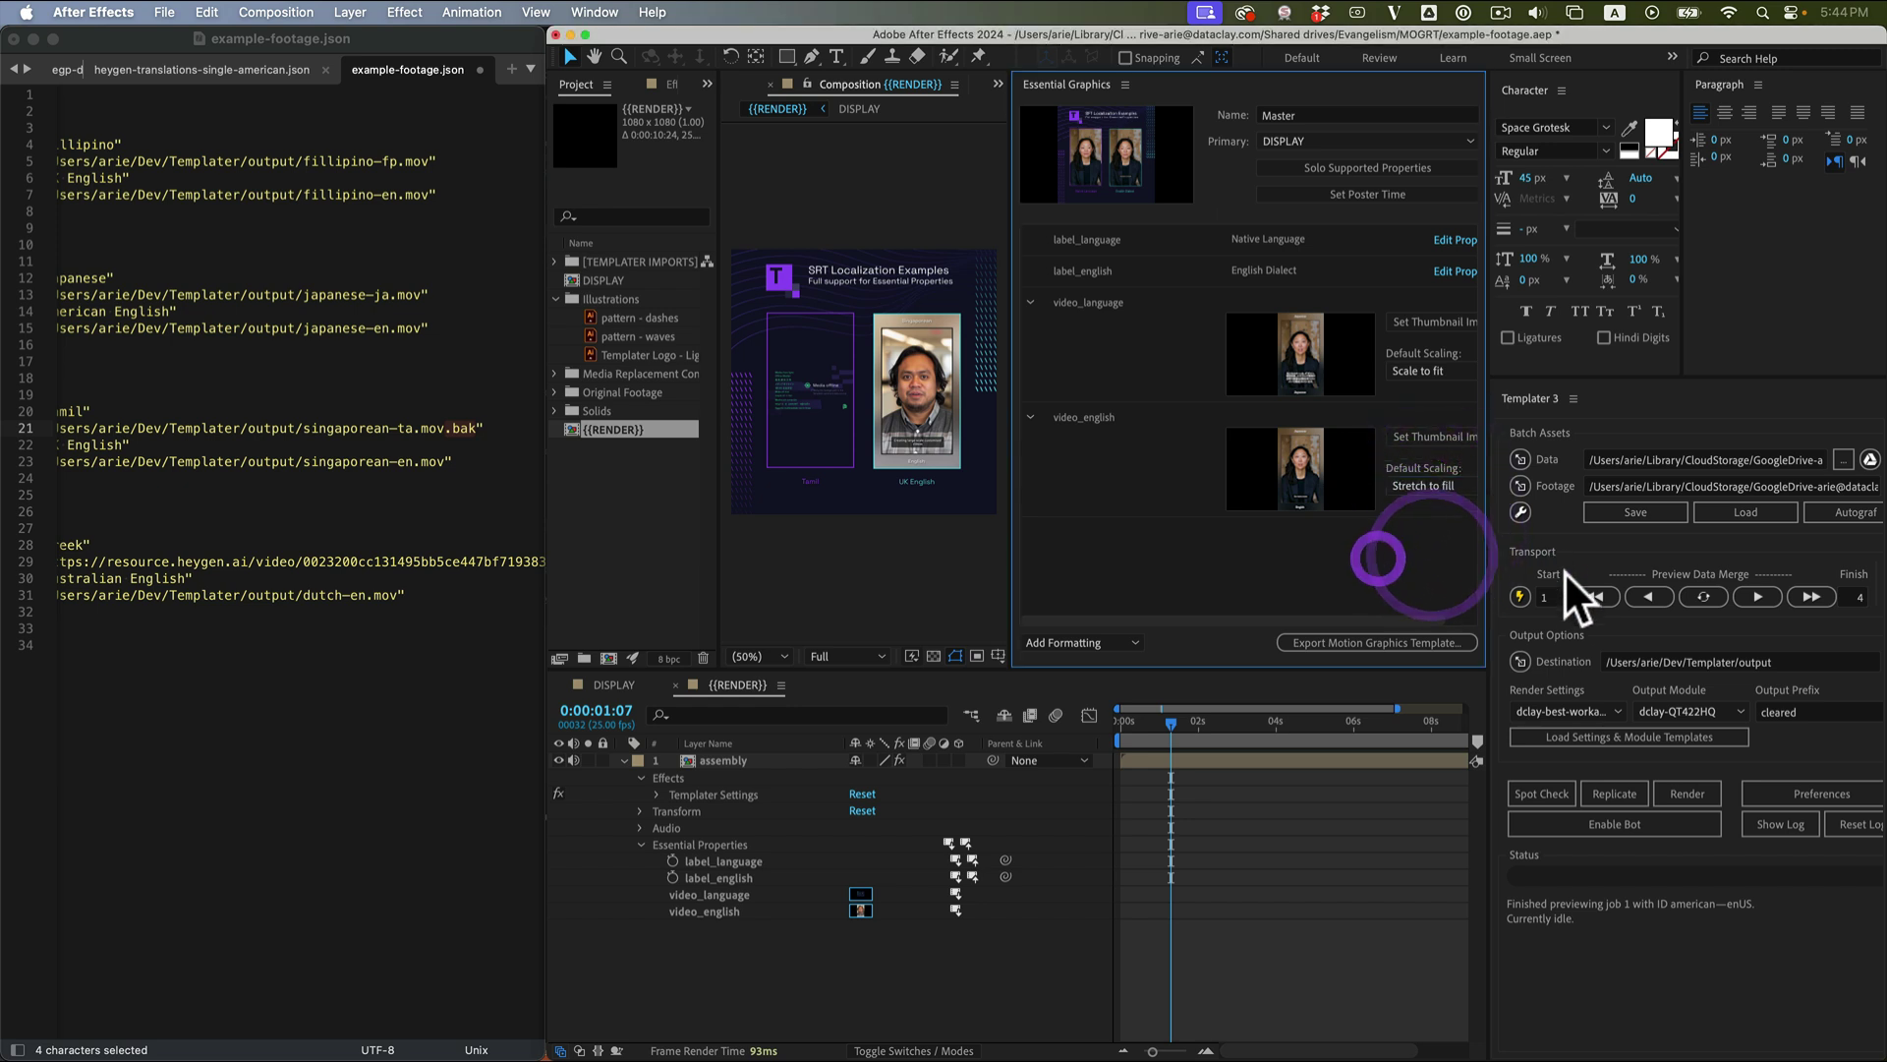
{"action": "left_click", "coordinate": [1702, 596]}
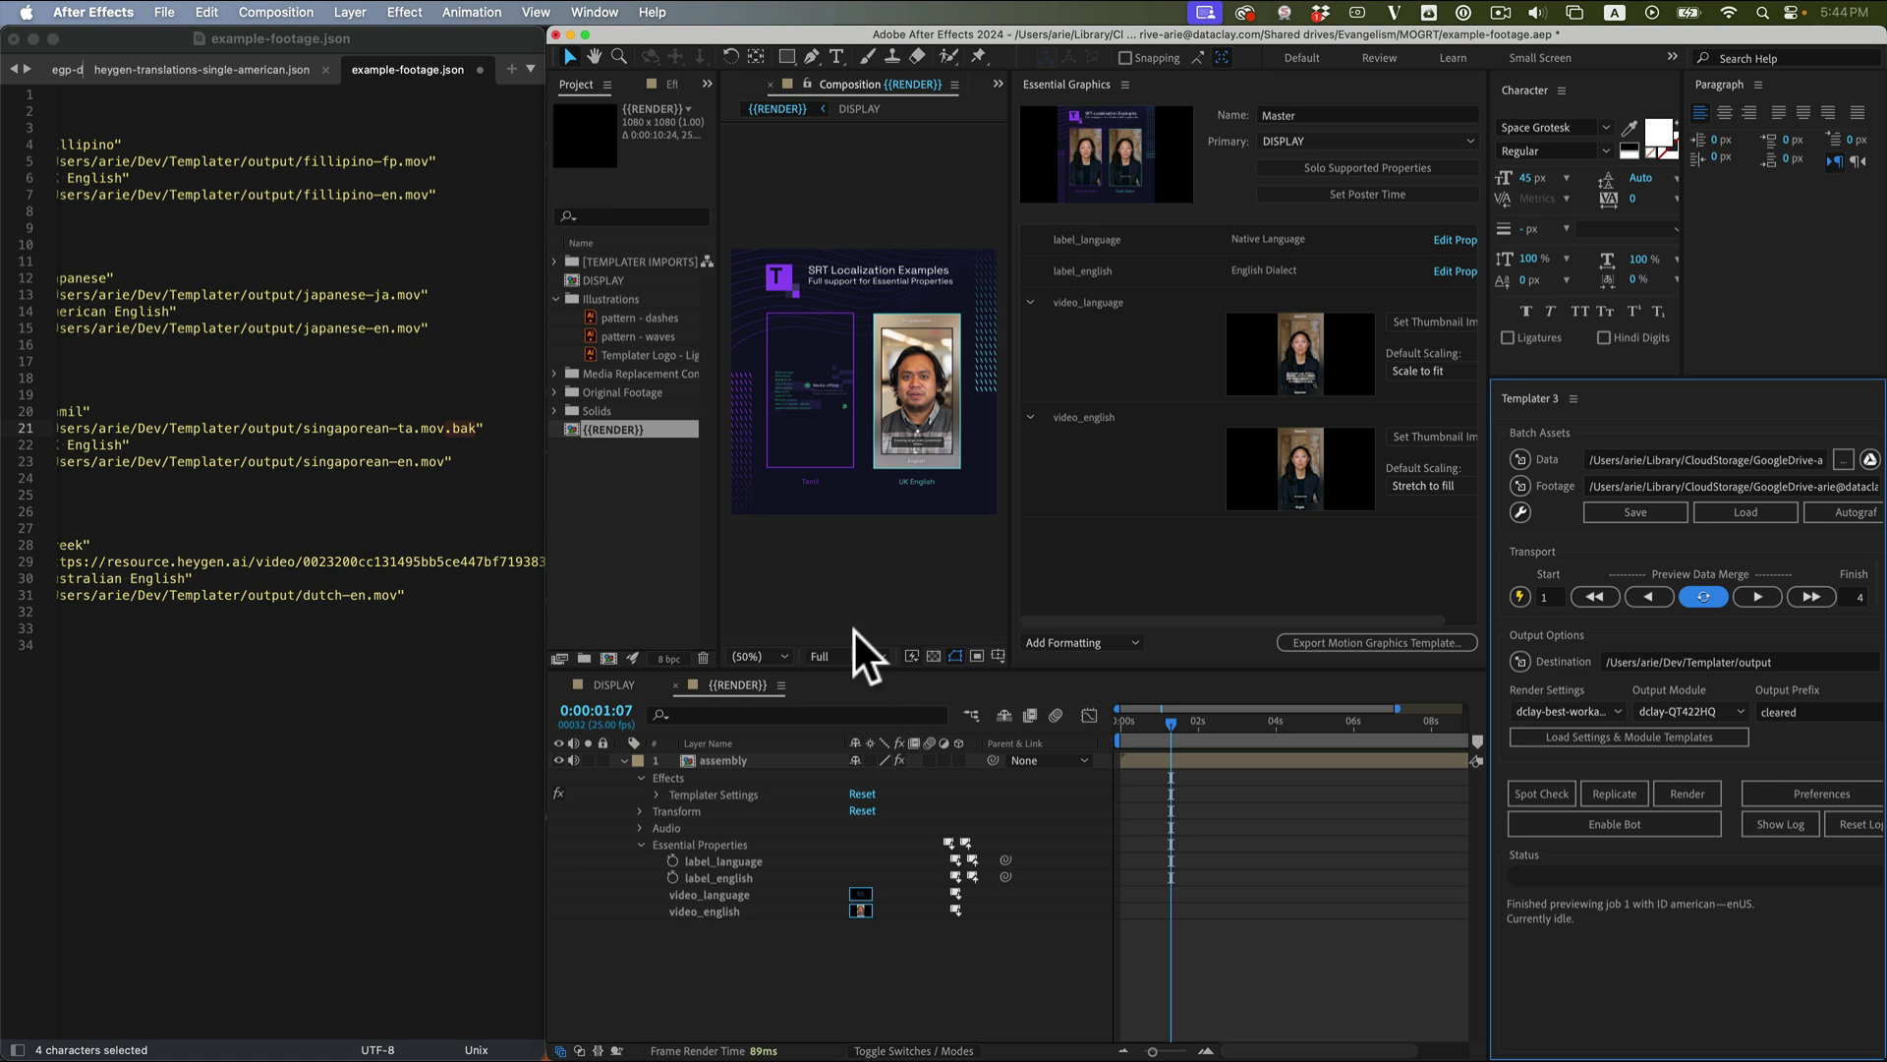
Switch video_language to Stretch to fill, refresh, and enlarge the preview to check.
{"action": "left_click", "coordinate": [1305, 548]}
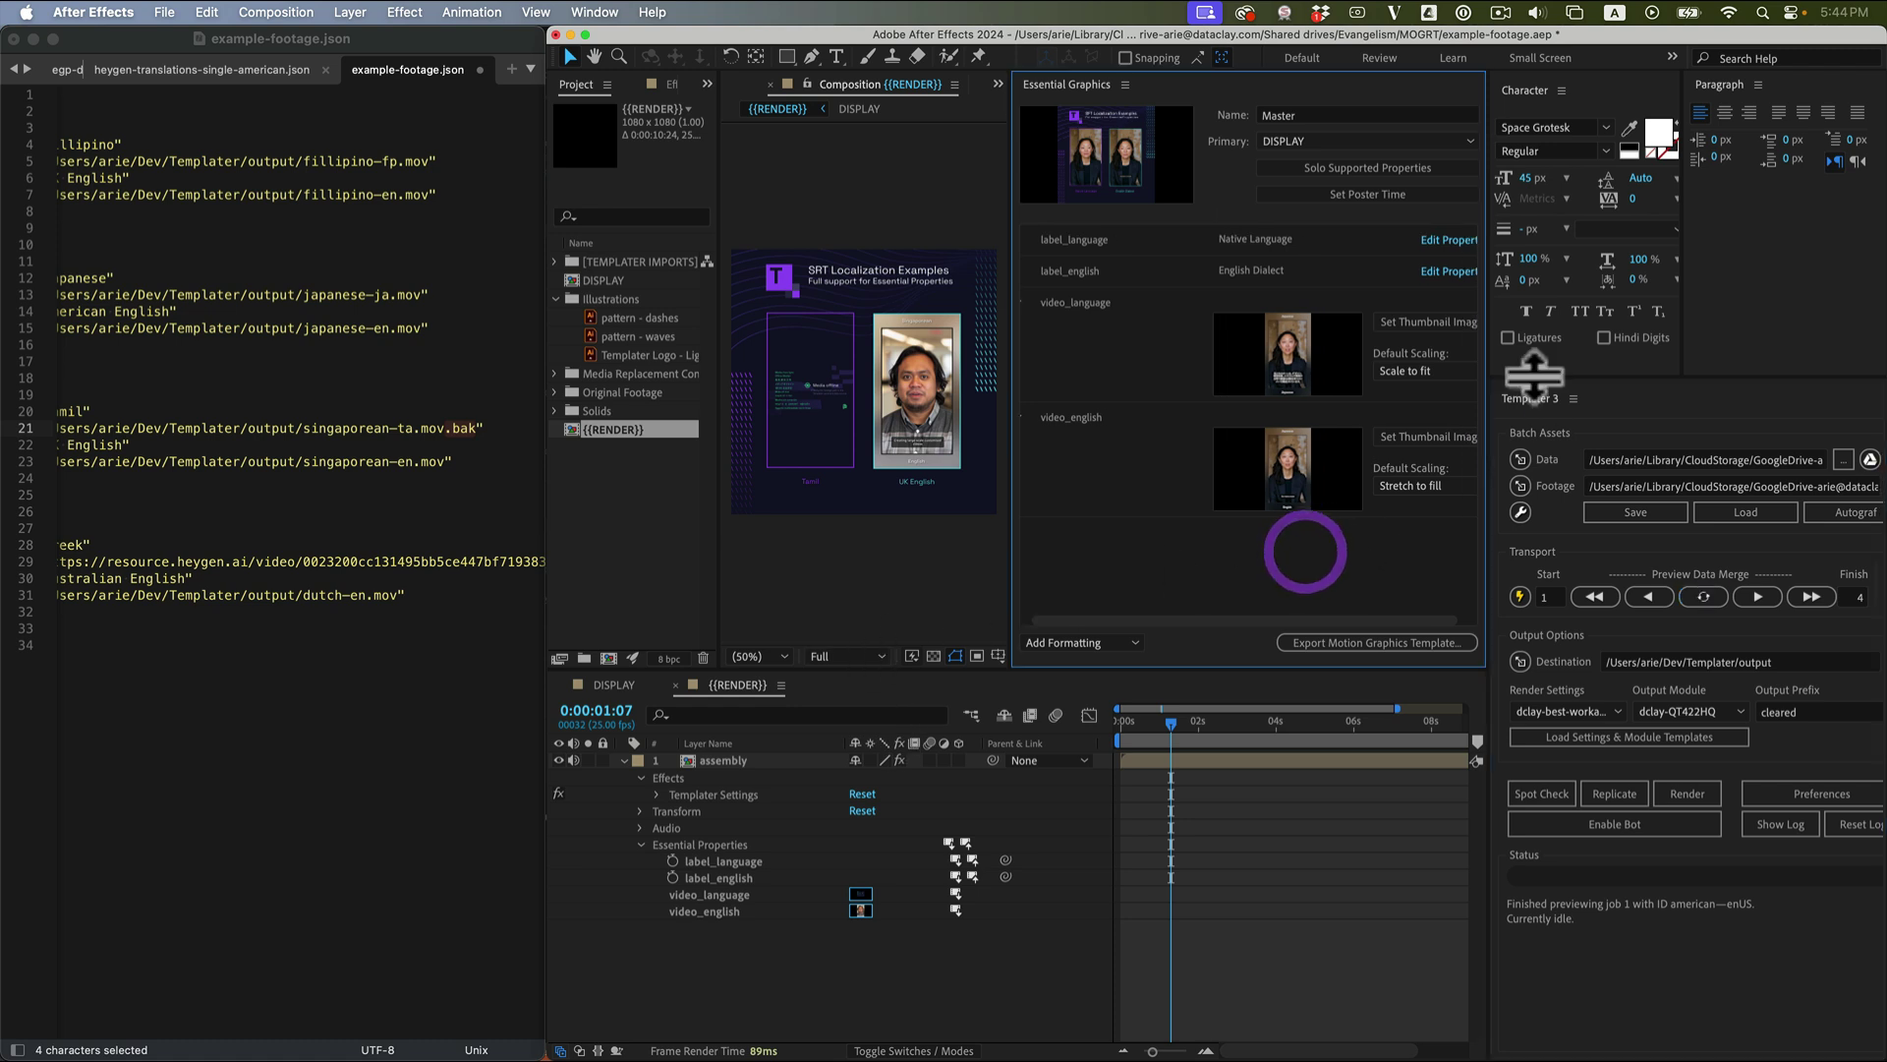
{"action": "left_click", "coordinate": [1414, 368]}
{"action": "left_click", "coordinate": [1415, 435]}
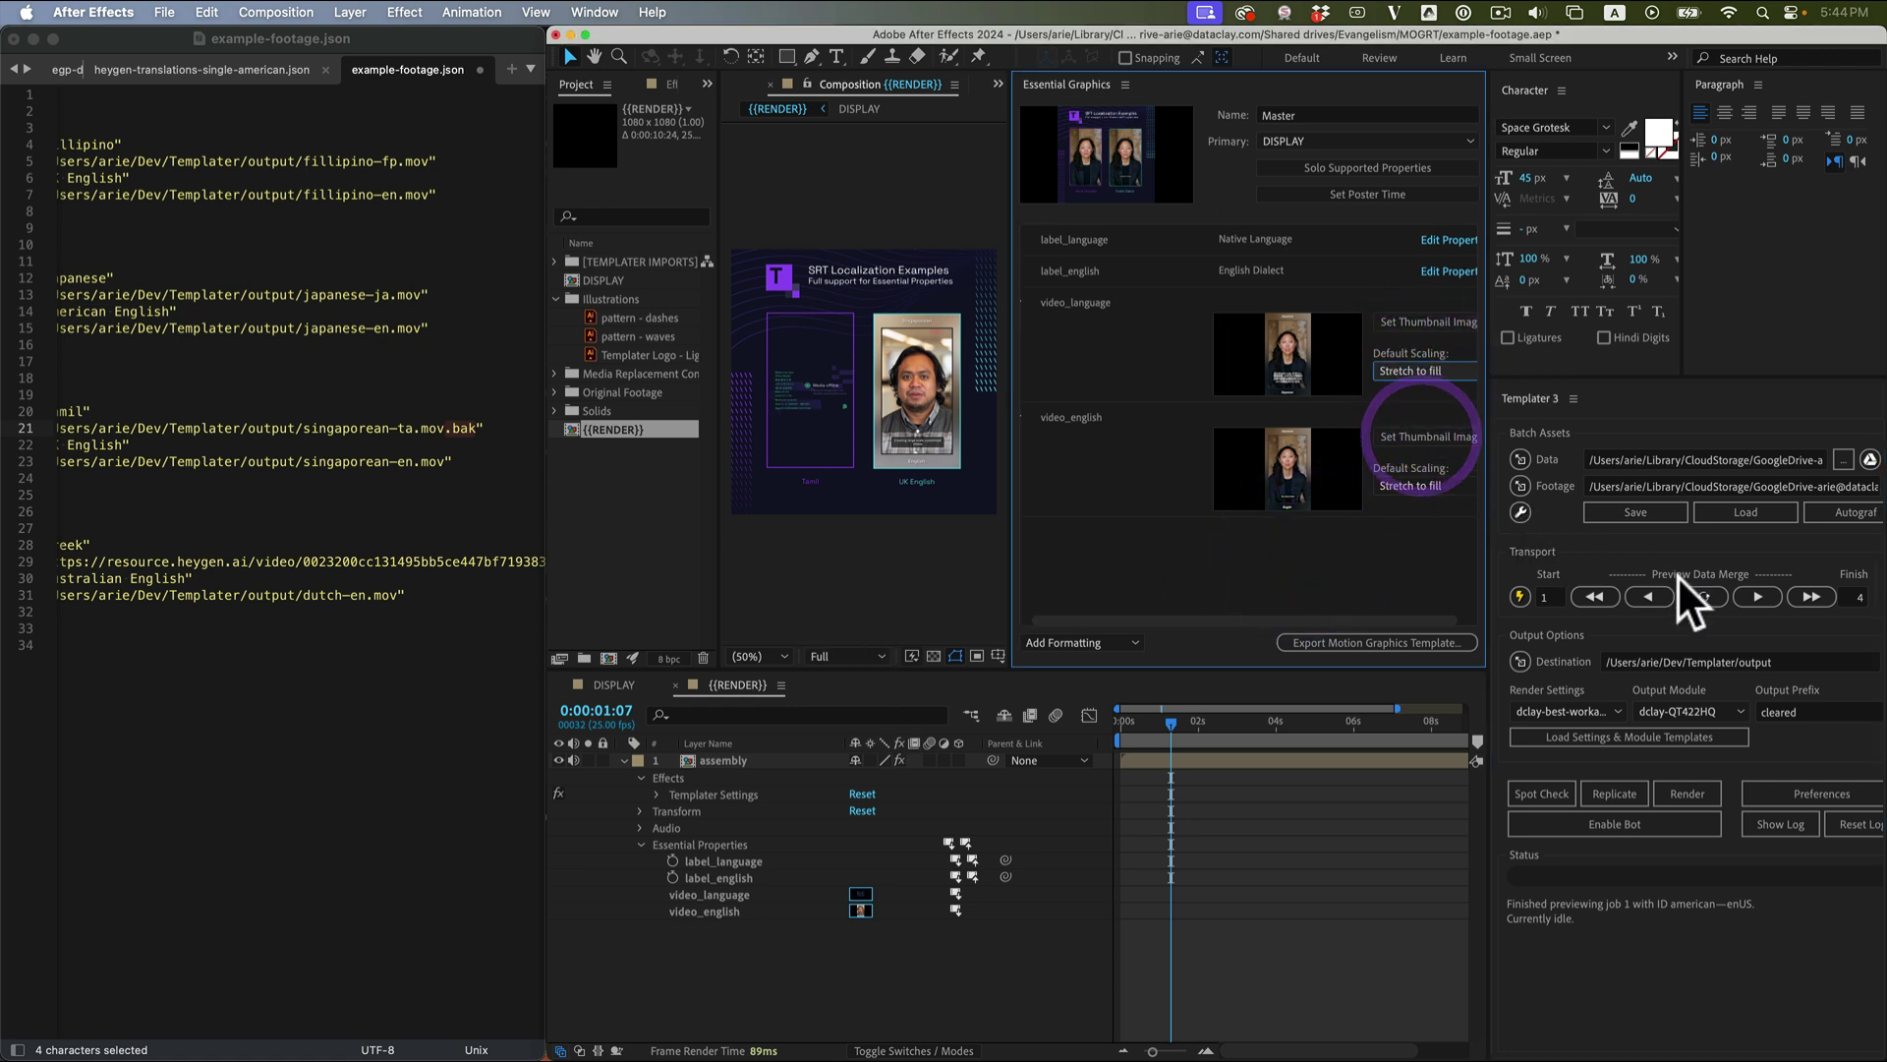
{"action": "left_click", "coordinate": [1703, 596]}
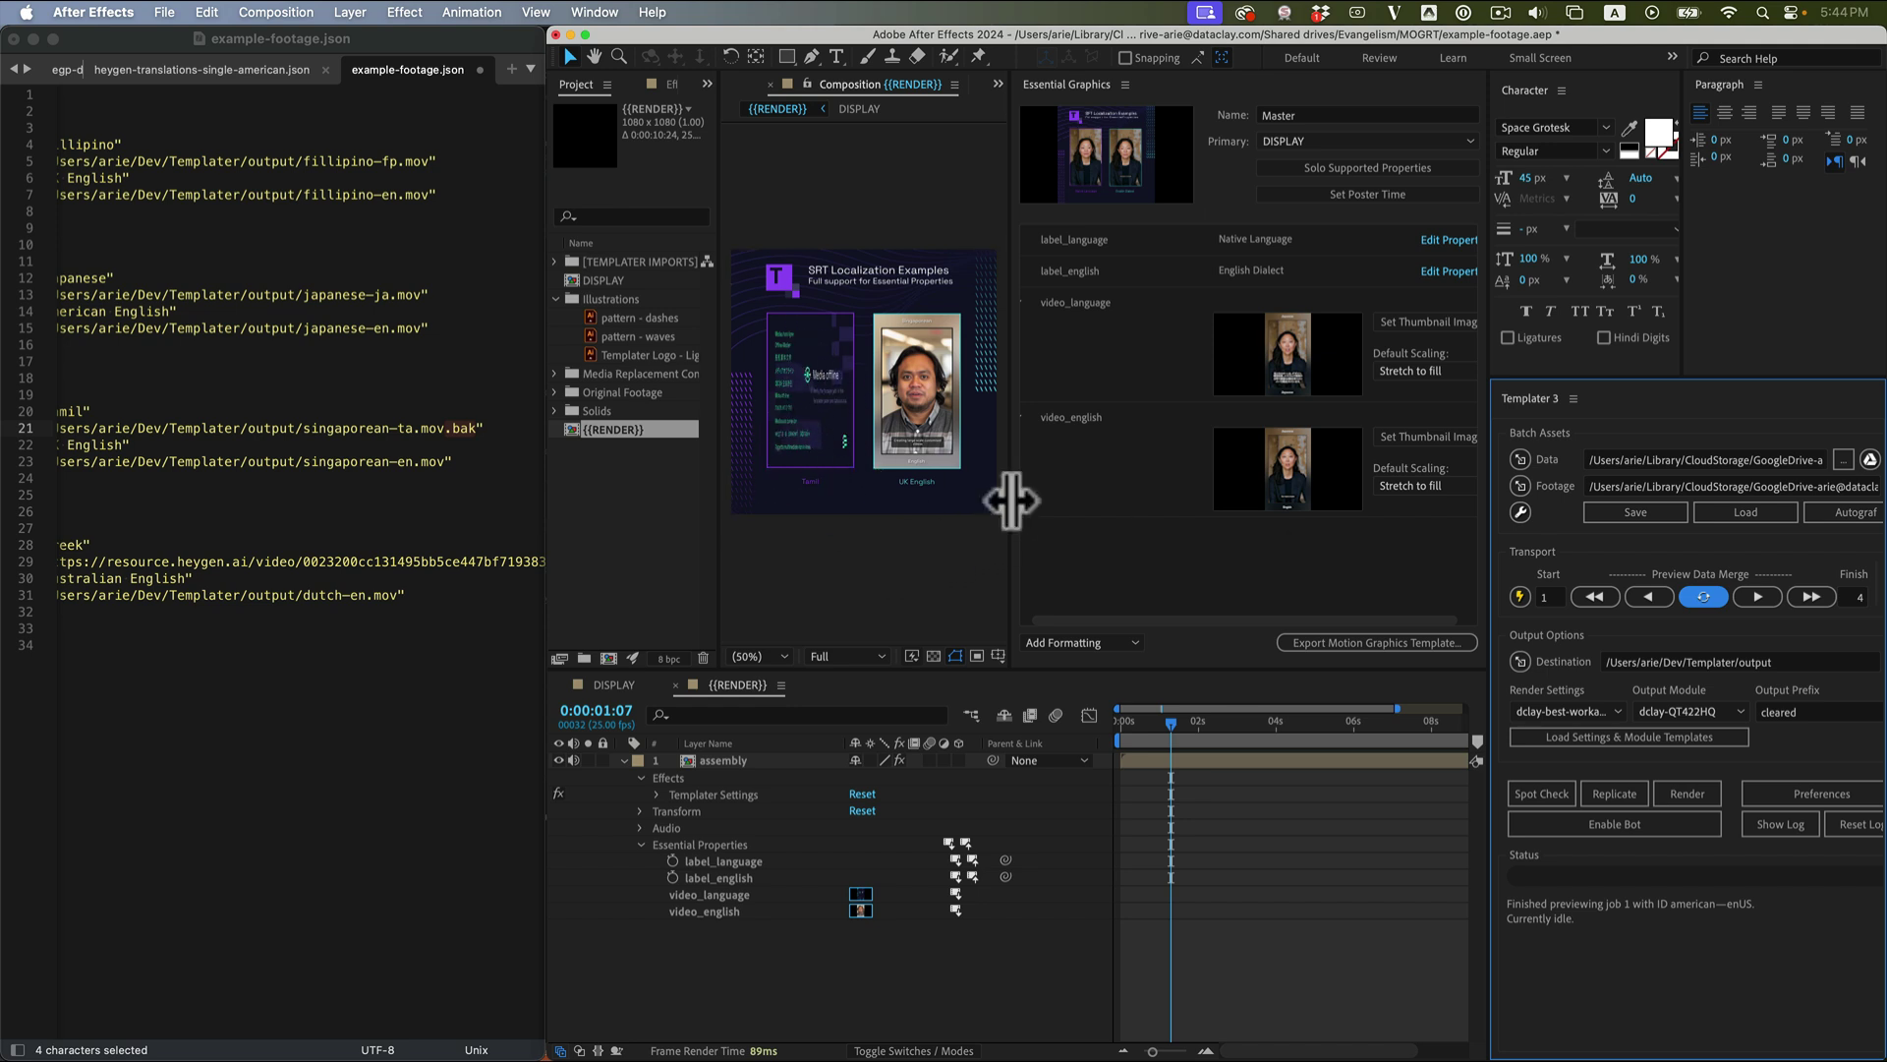
{"action": "mouse_move", "coordinate": [1011, 507]}
{"action": "left_mouse_down"}
{"action": "mouse_move", "coordinate": [1229, 459]}
{"action": "mouse_move", "coordinate": [956, 457]}
{"action": "left_mouse_up"}
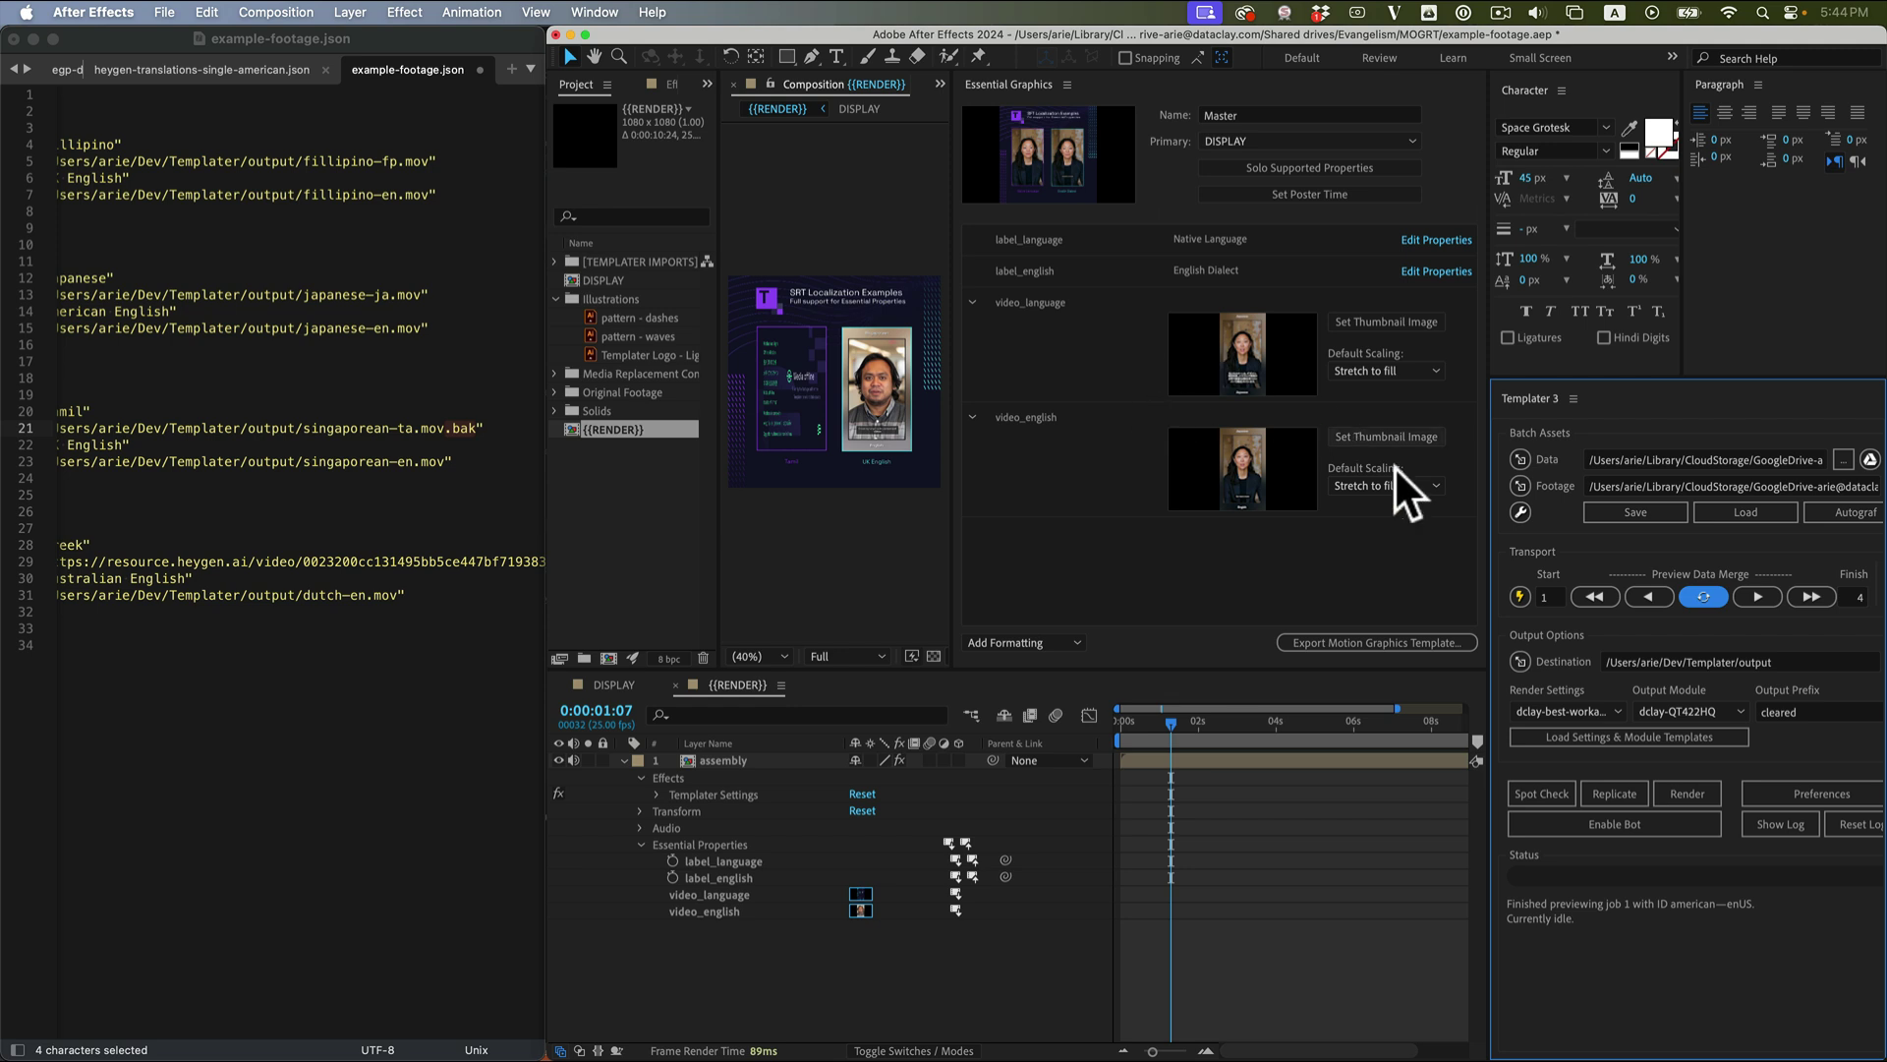
Advance to the Greek job and select its heygen.ai video_language URL on line 29.
{"action": "left_click", "coordinate": [1754, 593]}
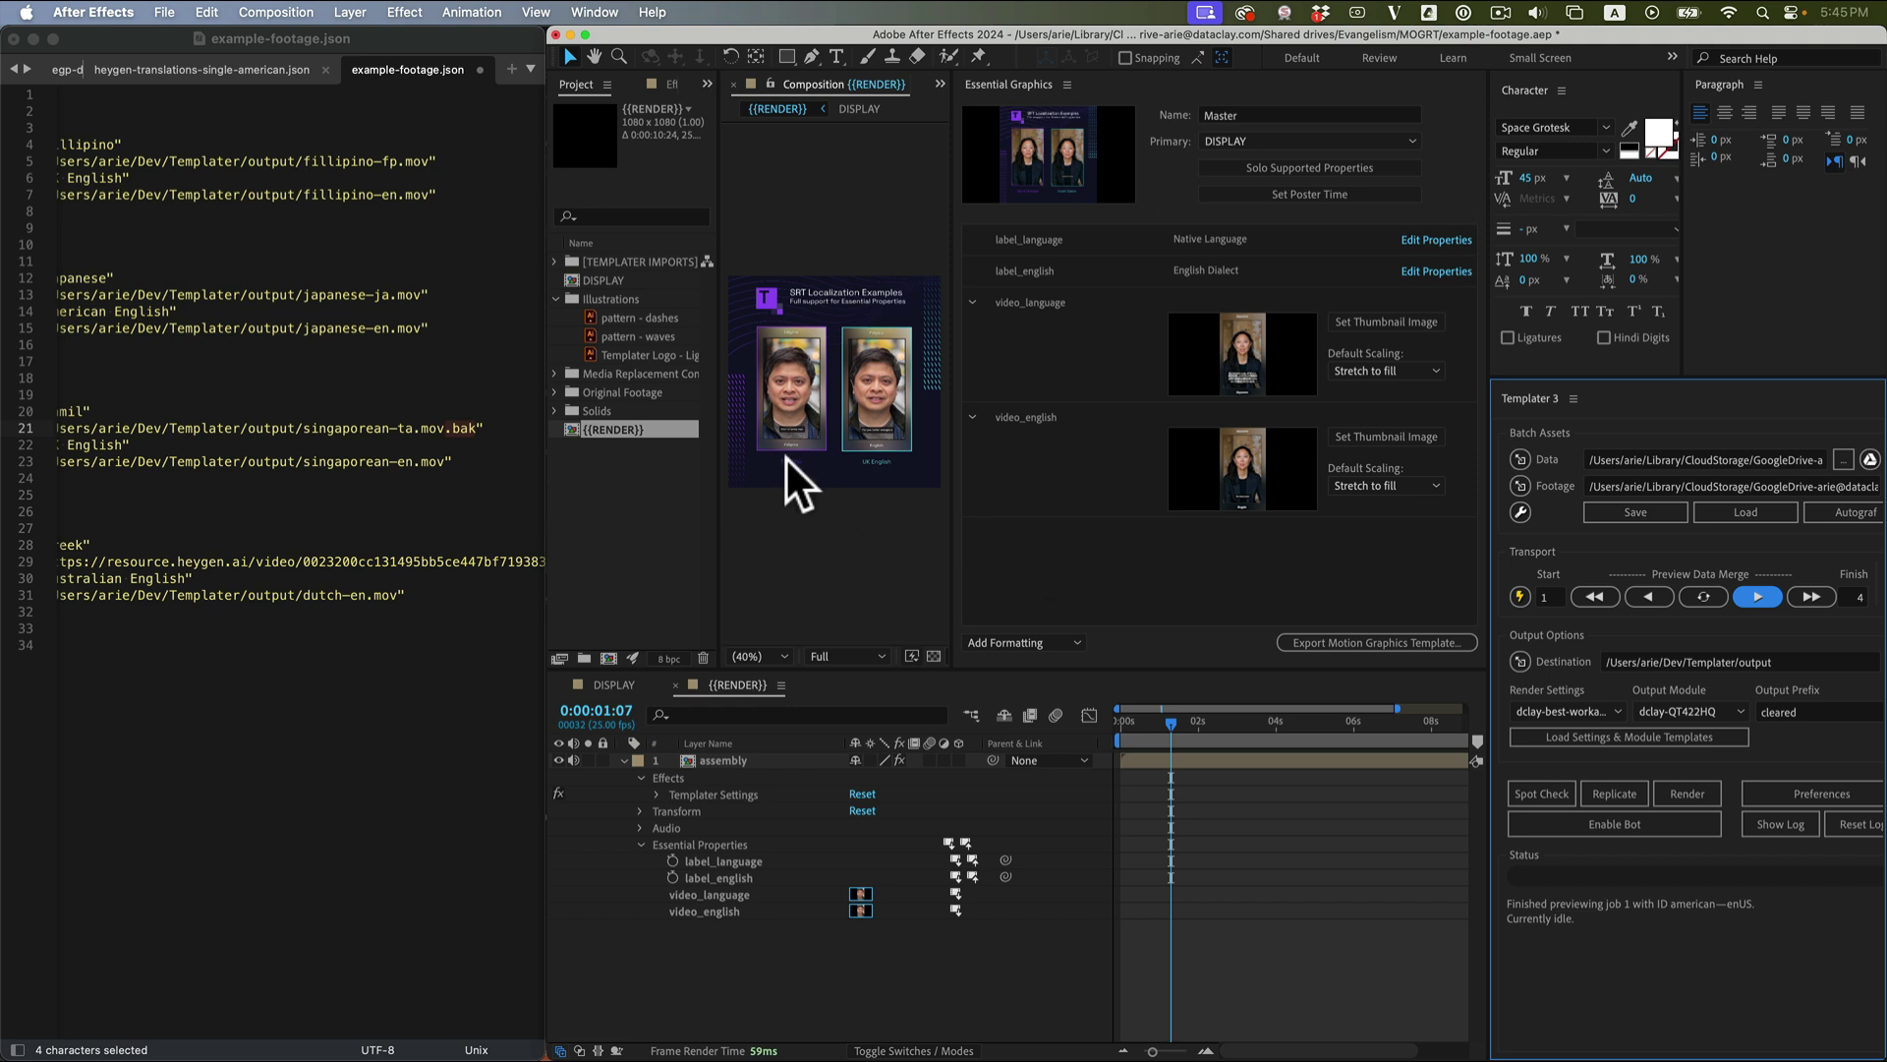
{"action": "left_click", "coordinate": [207, 556]}
{"action": "mouse_move", "coordinate": [89, 558]}
{"action": "left_mouse_down"}
{"action": "mouse_move", "coordinate": [565, 562]}
{"action": "mouse_move", "coordinate": [513, 550]}
{"action": "left_mouse_up"}
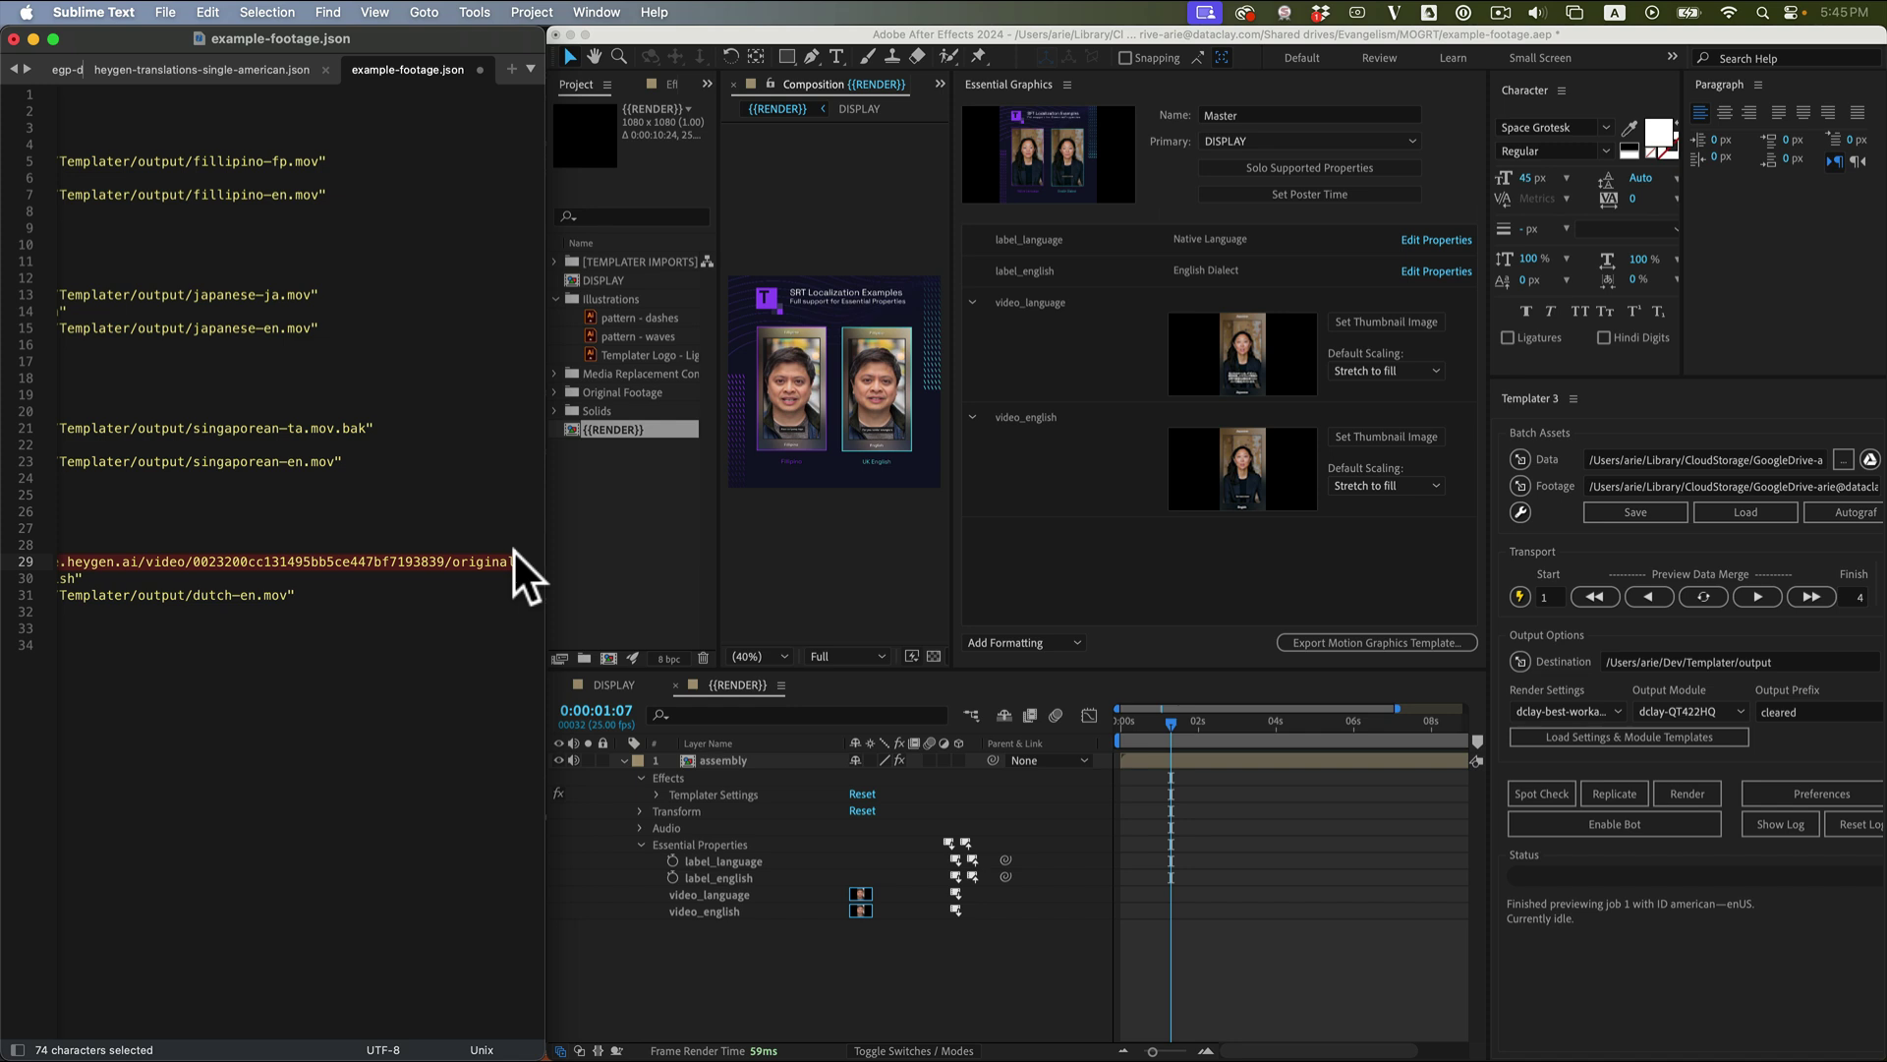